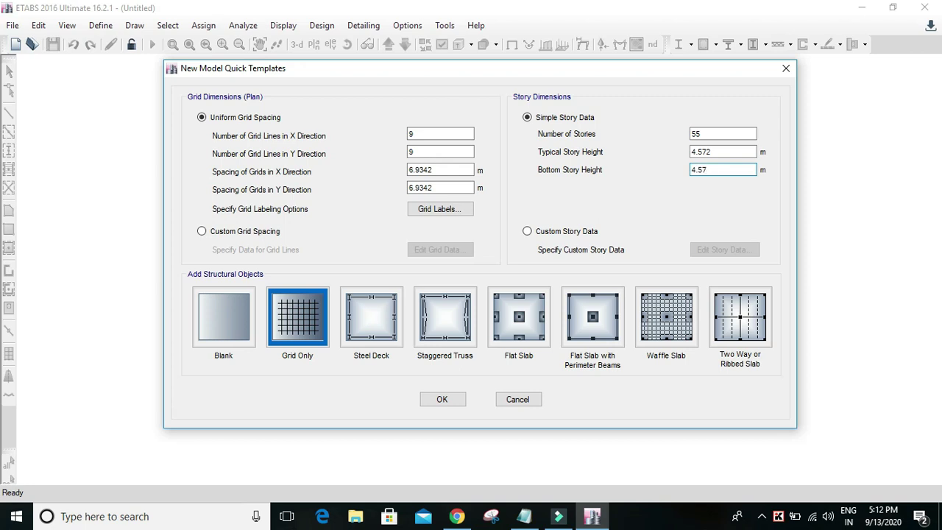
# Create the 55-story grid-only model from the quick template settings and inspect its 3-D view
pyautogui.click(734, 191)
pyautogui.click(441, 400)
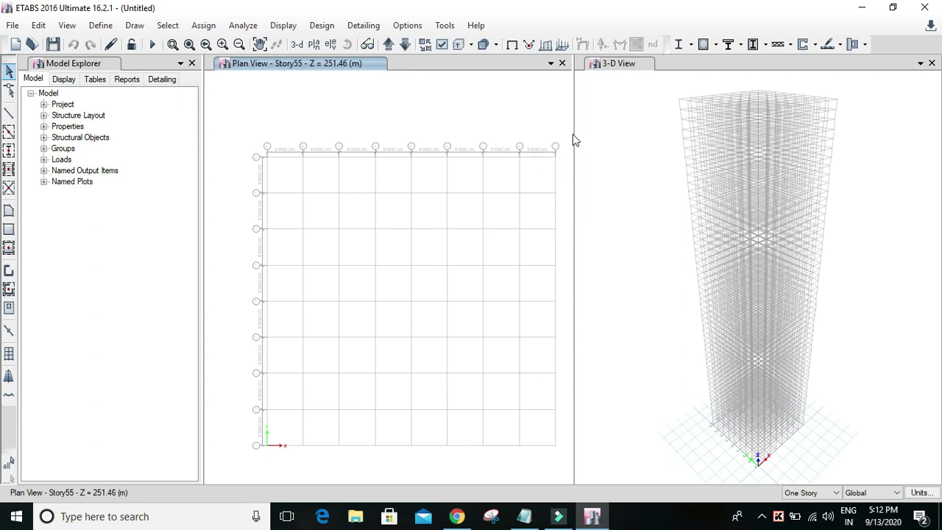
pyautogui.scroll(-2, 714, 134)
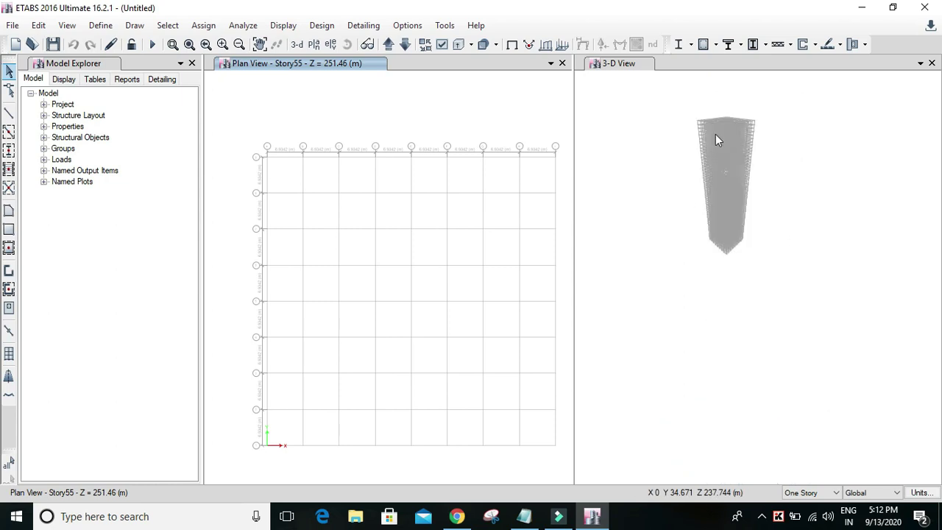
pyautogui.scroll(2, 714, 134)
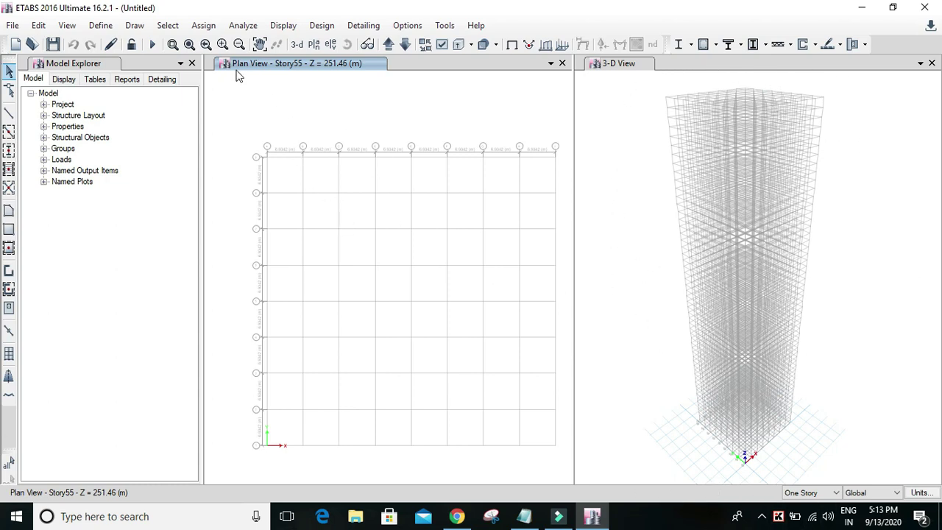
# Start a new material definition with region India and material type Concrete
pyautogui.click(101, 25)
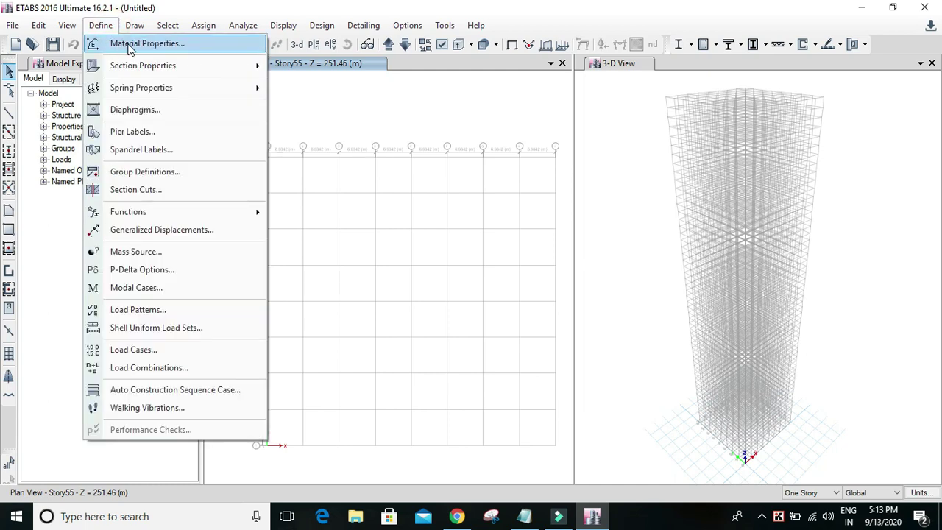
pyautogui.click(130, 45)
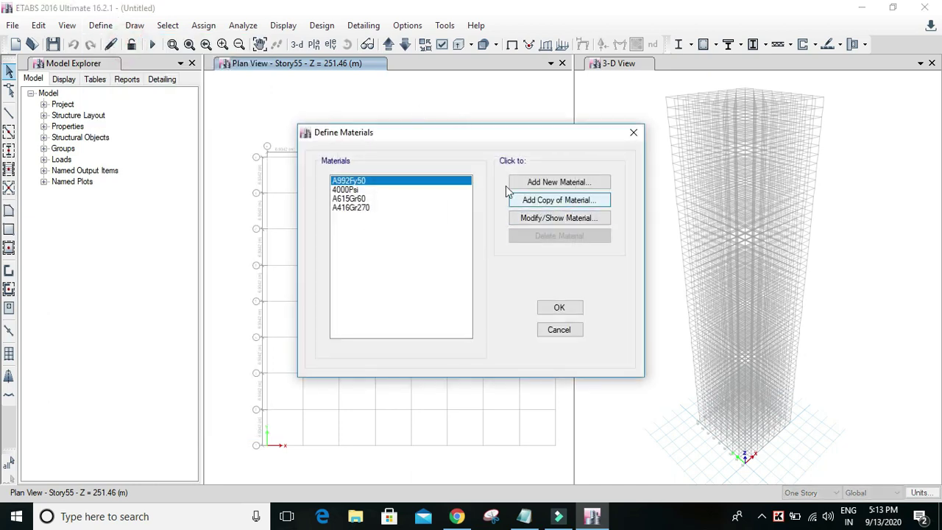
pyautogui.moveTo(473, 145); pyautogui.dragTo(479, 120)
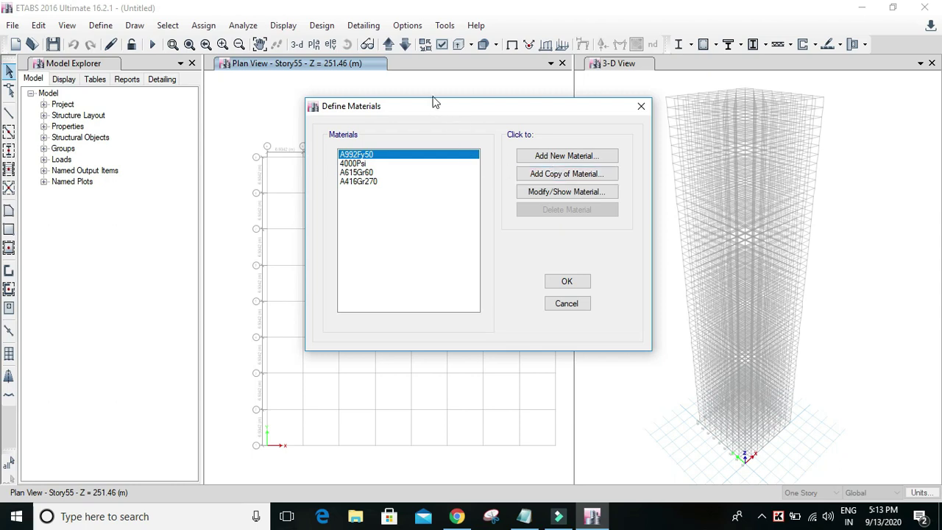
pyautogui.moveTo(437, 107); pyautogui.dragTo(403, 77)
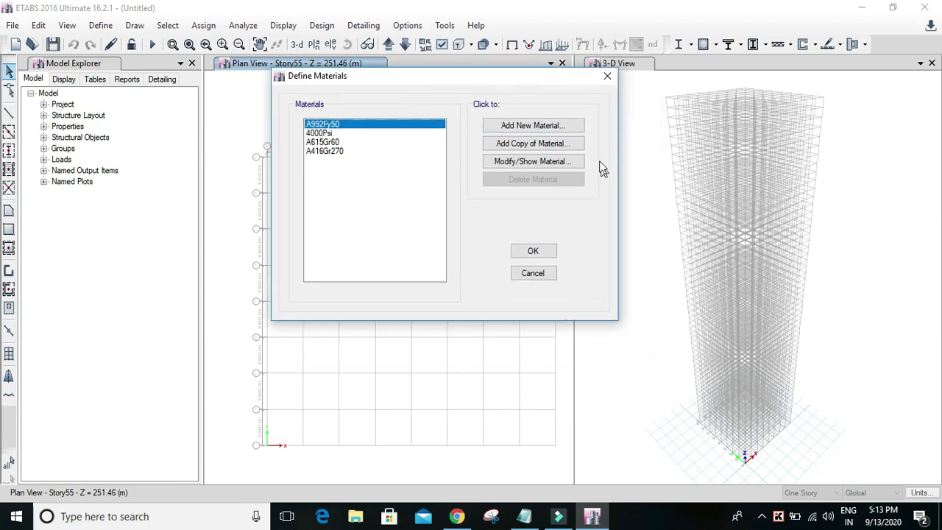
pyautogui.click(554, 129)
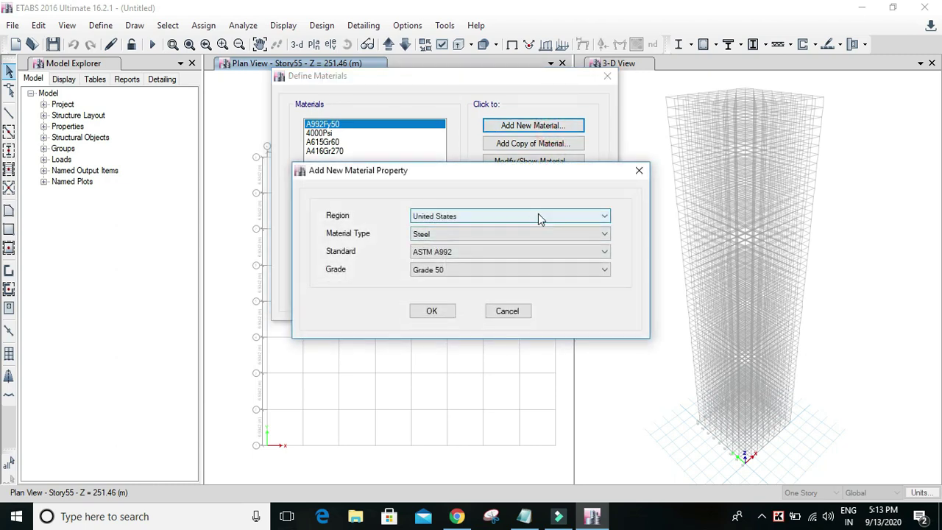
pyautogui.click(538, 216)
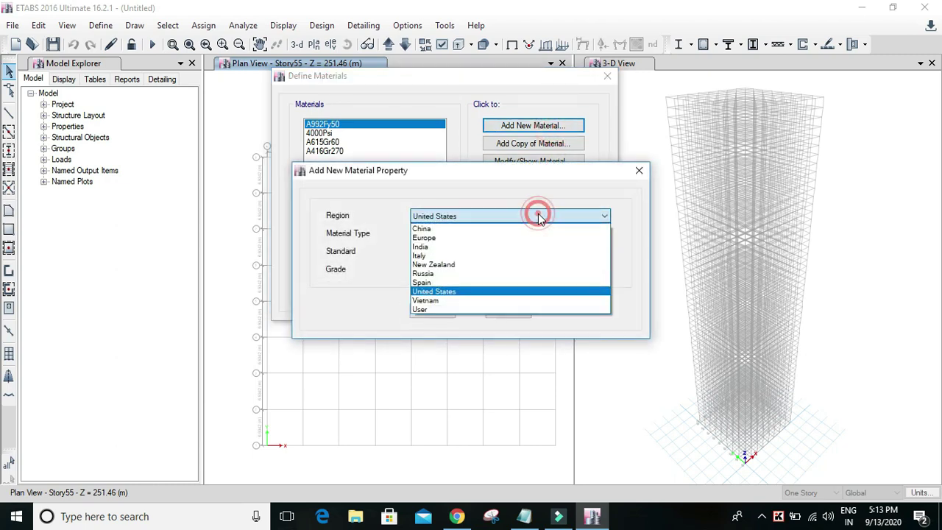
pyautogui.click(513, 248)
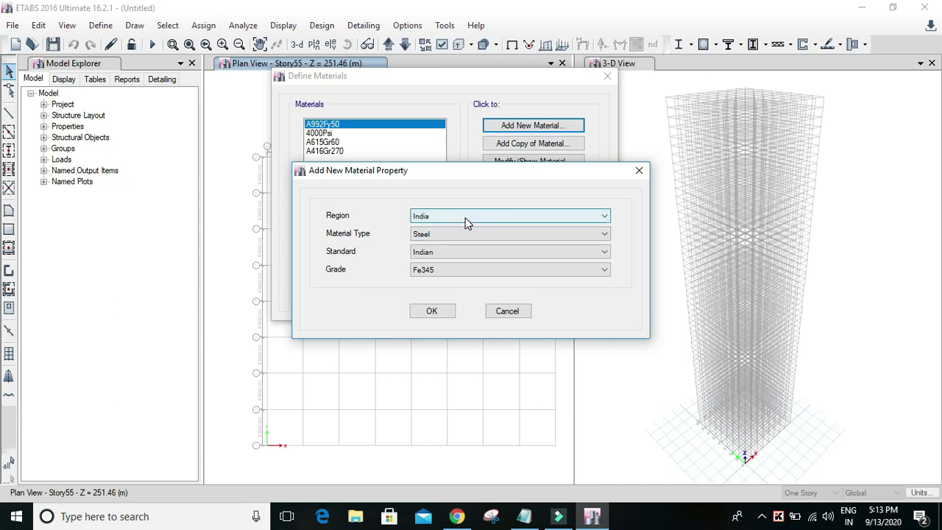
pyautogui.click(517, 236)
pyautogui.click(488, 257)
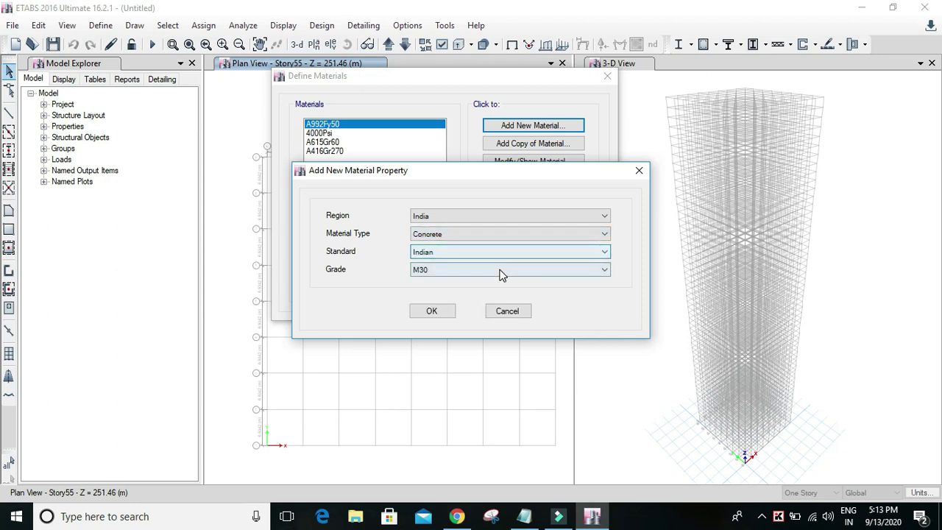
# Set the concrete grade to M40 and add the material with its default property data
pyautogui.click(498, 269)
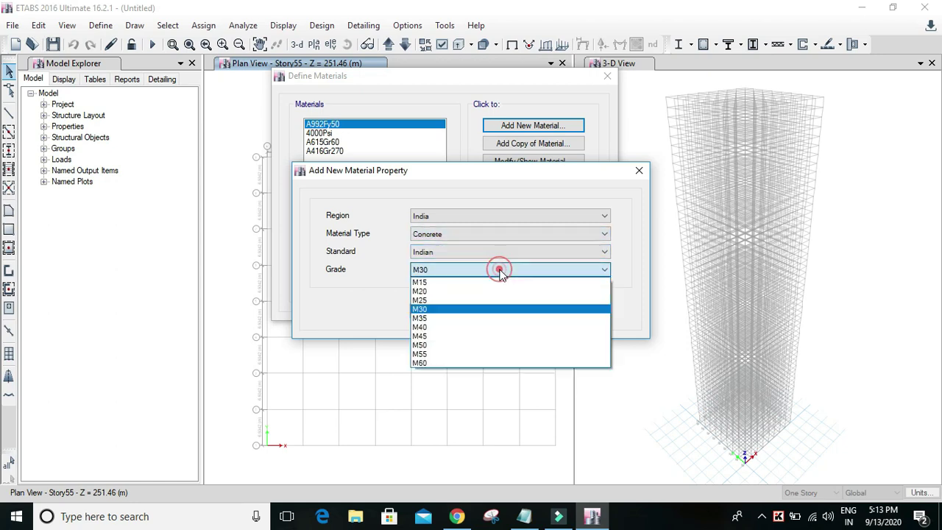
pyautogui.click(446, 333)
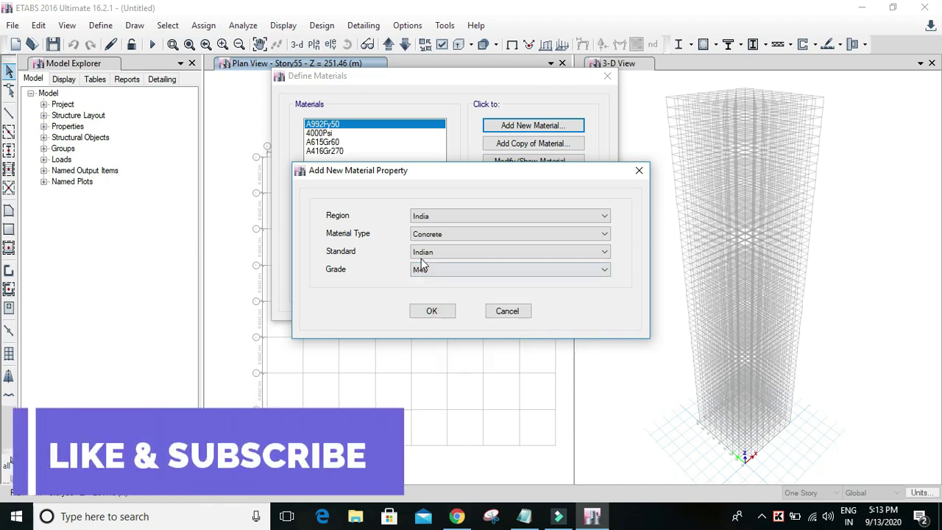
pyautogui.click(446, 270)
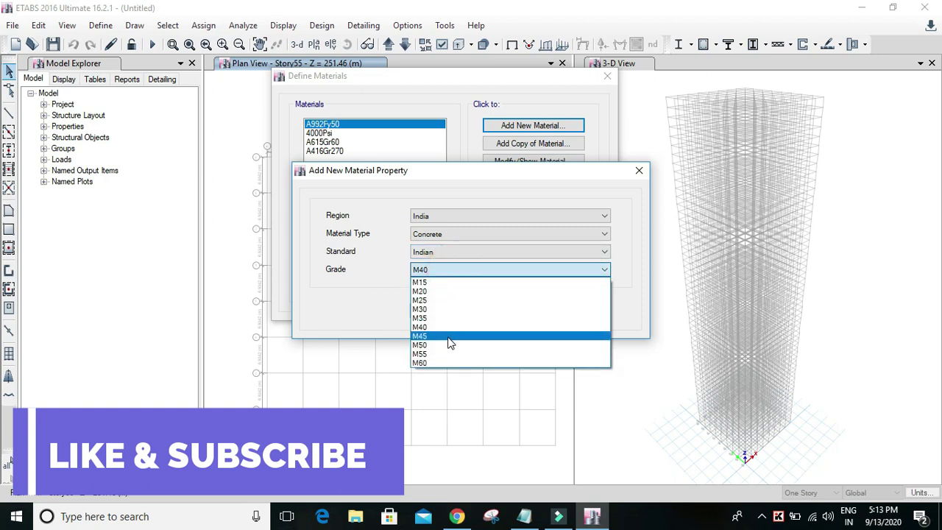
pyautogui.click(446, 327)
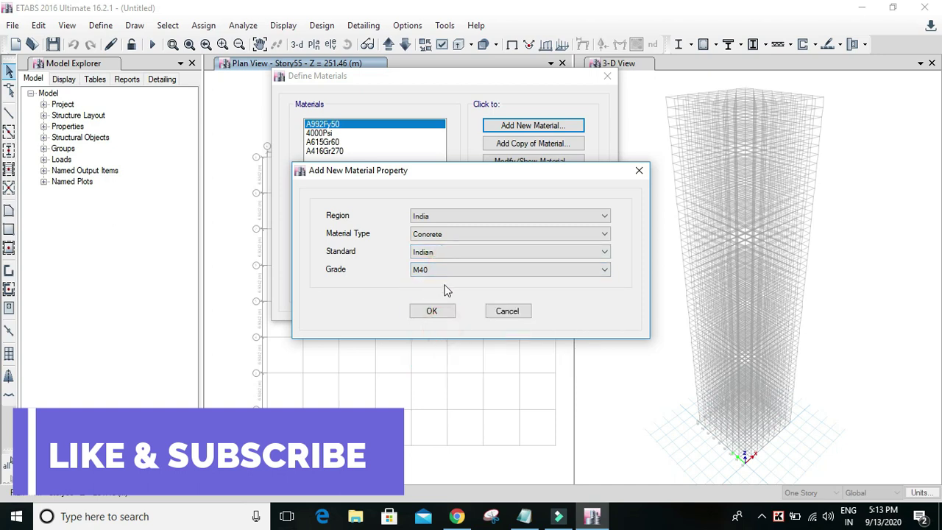
pyautogui.click(432, 311)
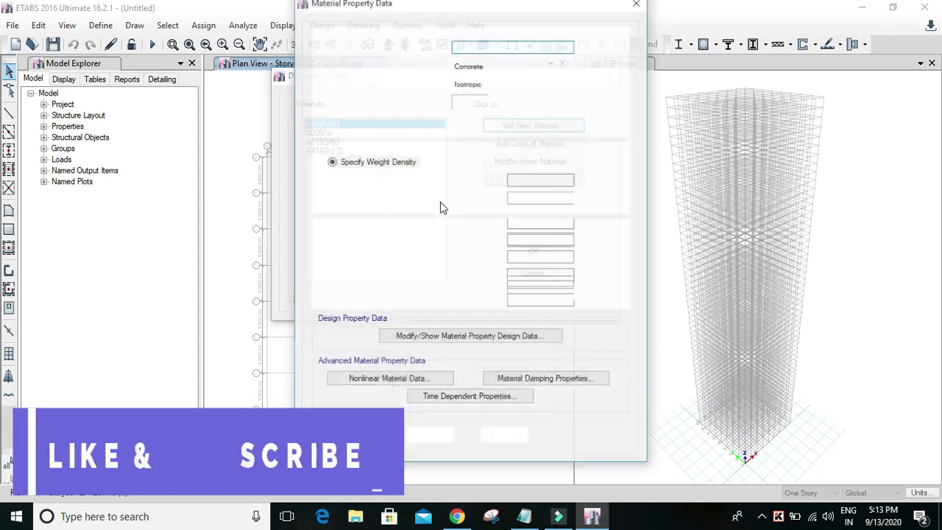
pyautogui.click(428, 437)
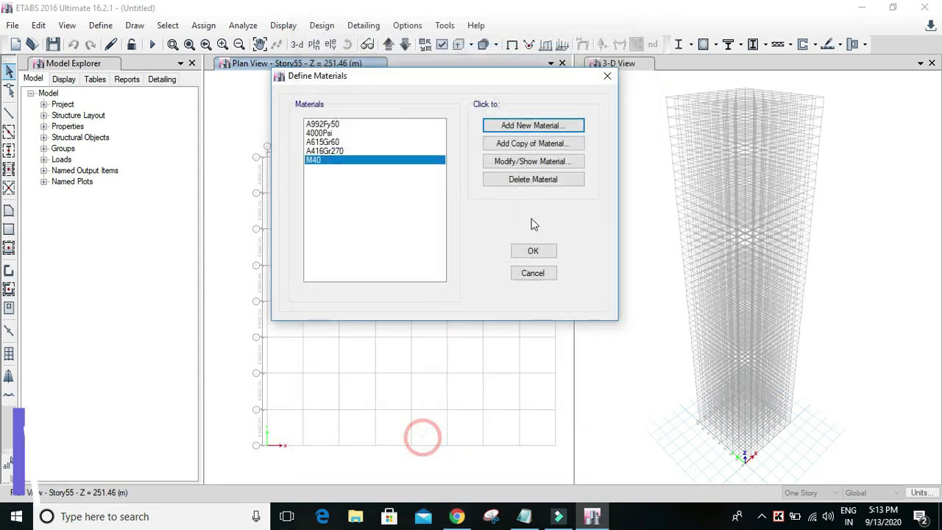
# Add an Indian rebar material of HYSD Grade 550 with default property data and finish defining materials
pyautogui.click(534, 126)
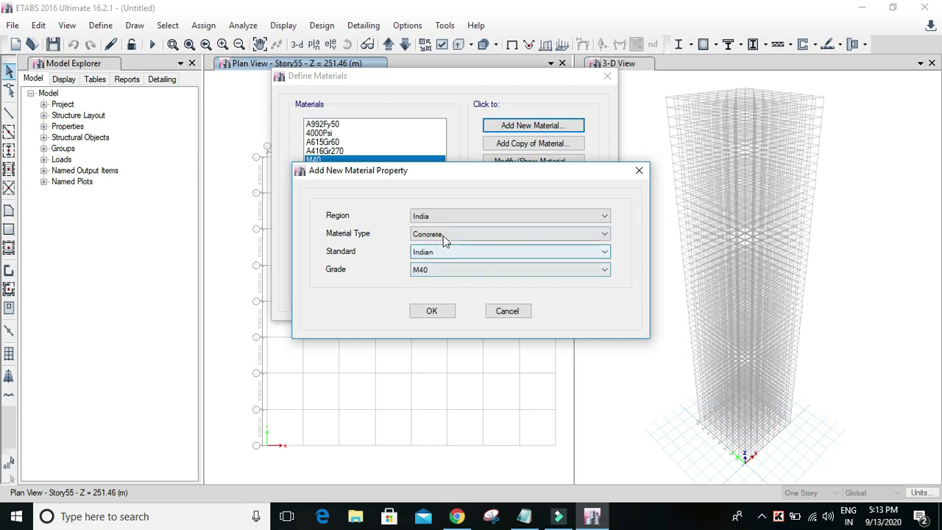
pyautogui.click(446, 235)
pyautogui.click(451, 284)
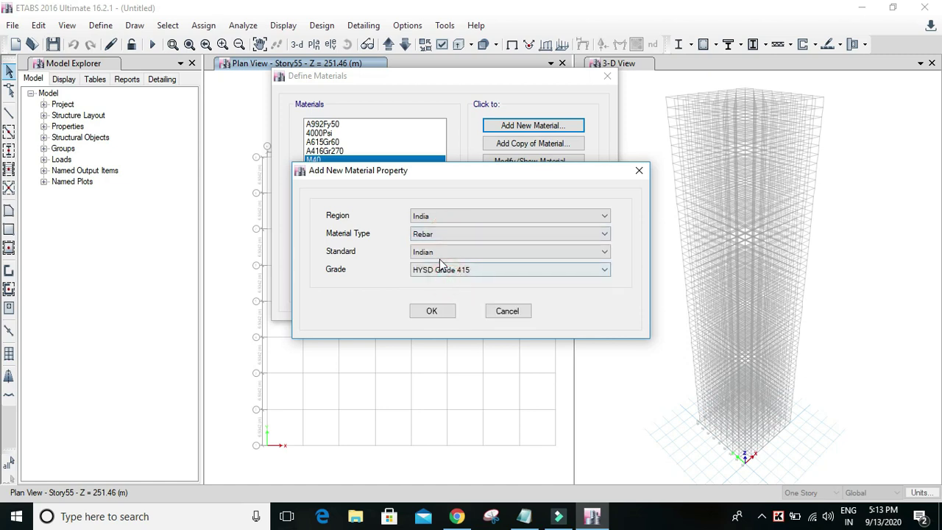
pyautogui.moveTo(438, 177); pyautogui.dragTo(431, 164)
pyautogui.click(468, 260)
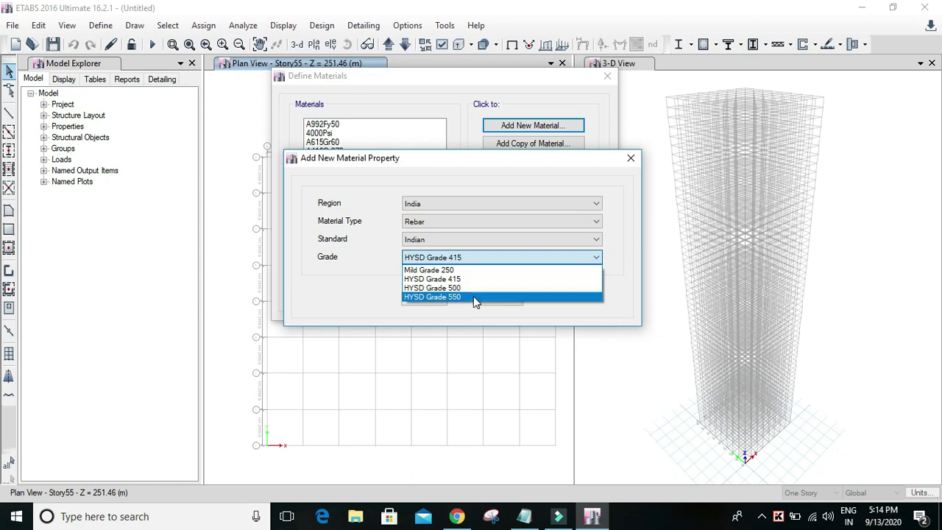
pyautogui.click(472, 296)
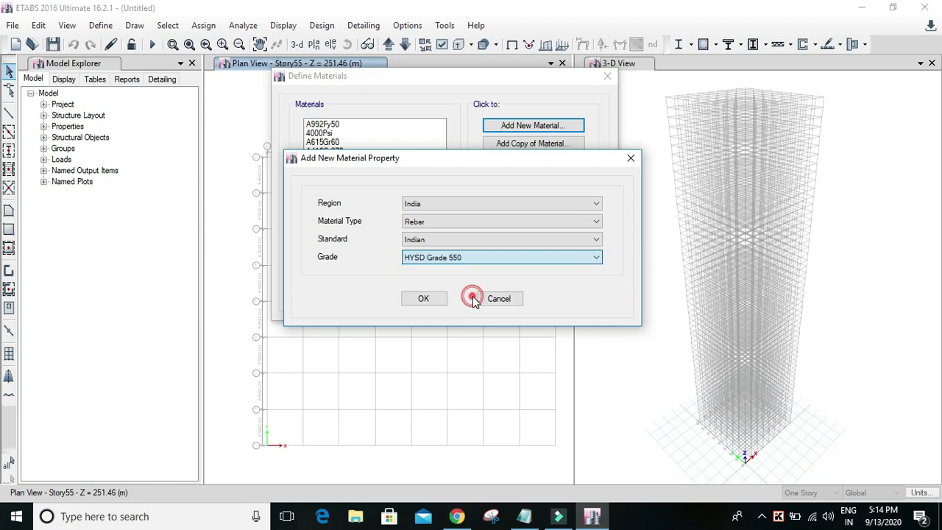
pyautogui.click(431, 304)
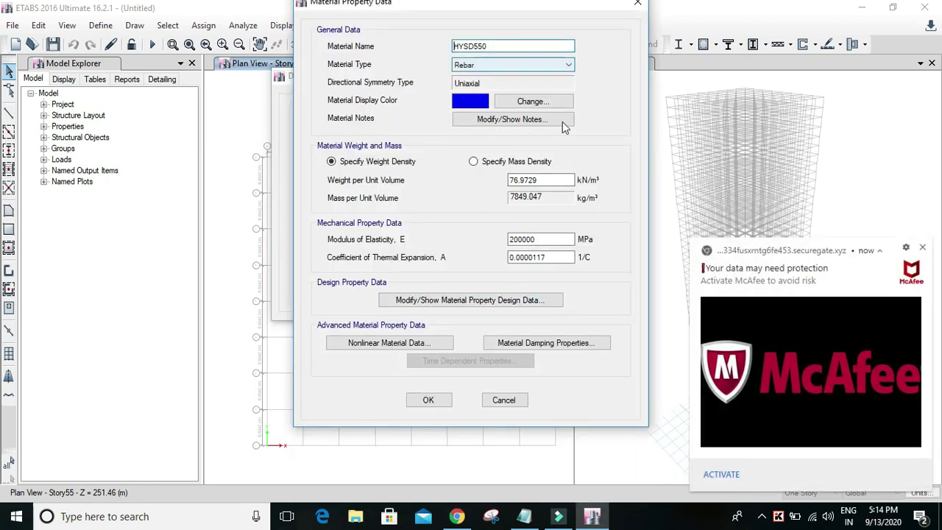
pyautogui.click(444, 402)
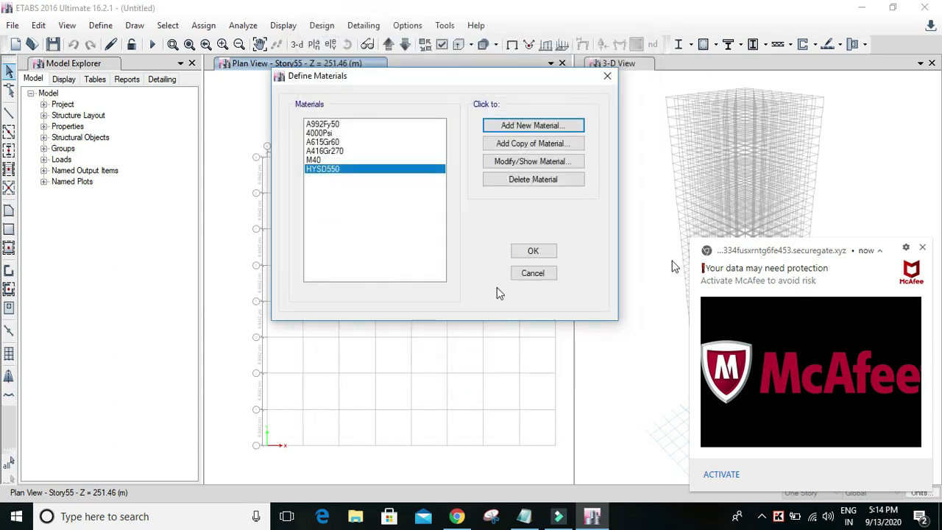
pyautogui.click(923, 248)
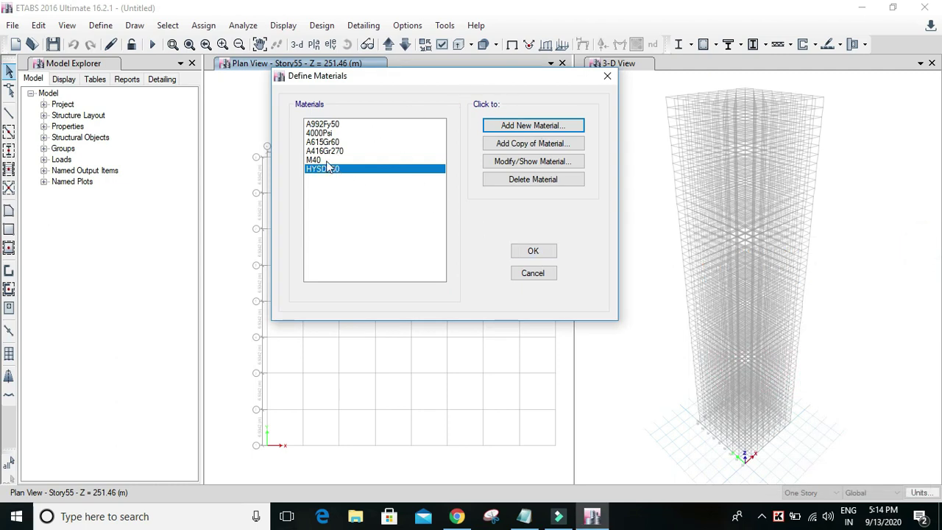
pyautogui.click(545, 253)
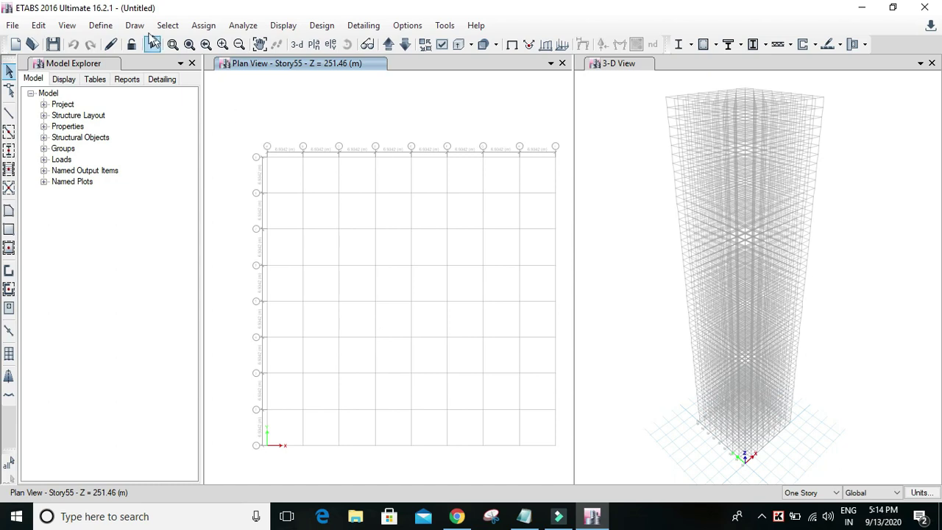
# Start a new frame section property with the concrete rectangular shape
pyautogui.click(112, 26)
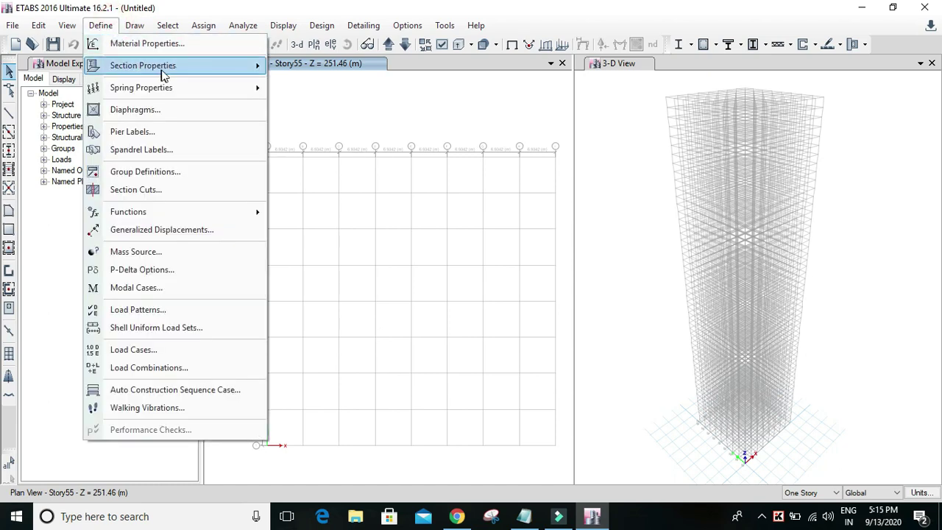
pyautogui.moveTo(180, 66)
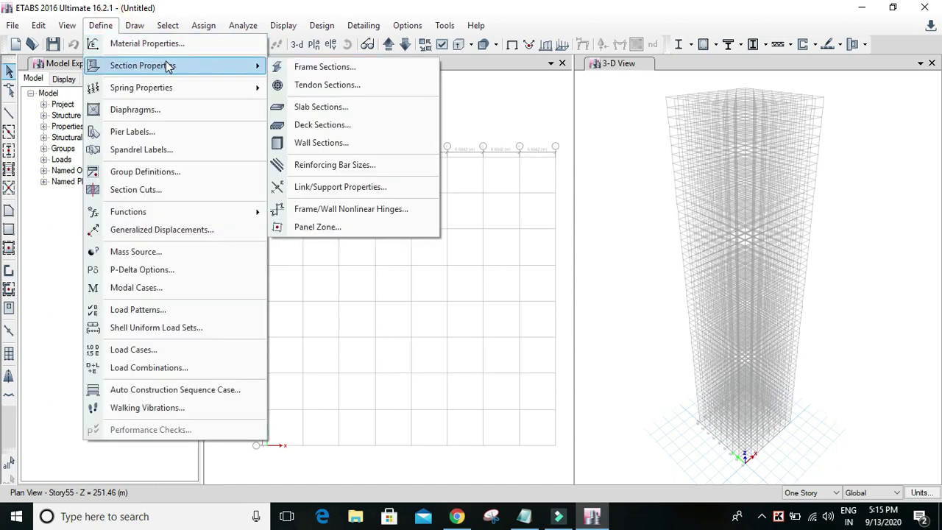
pyautogui.click(345, 68)
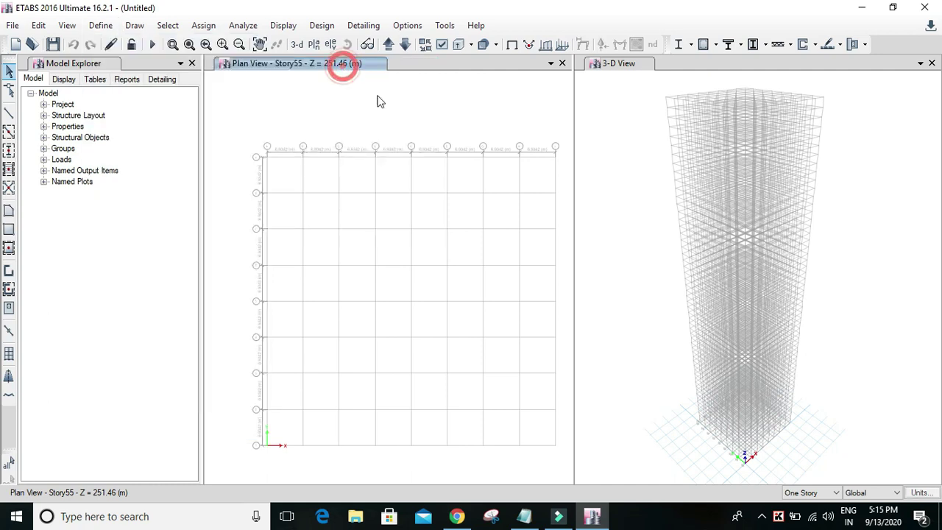
pyautogui.moveTo(418, 84); pyautogui.dragTo(375, 67)
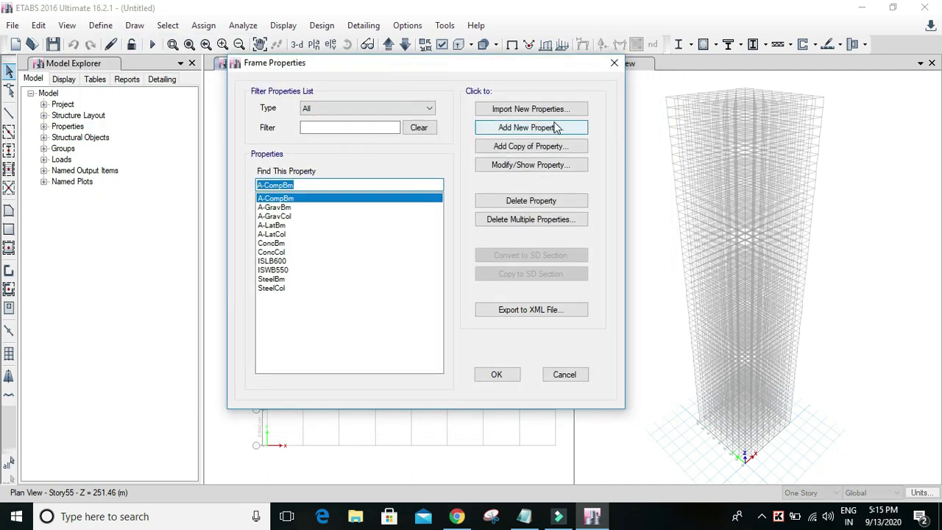
pyautogui.click(562, 129)
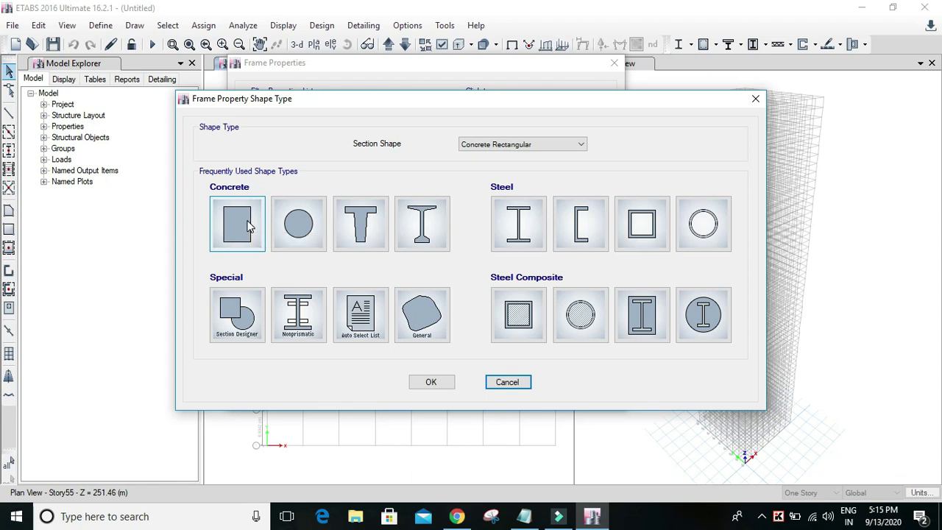
pyautogui.click(248, 226)
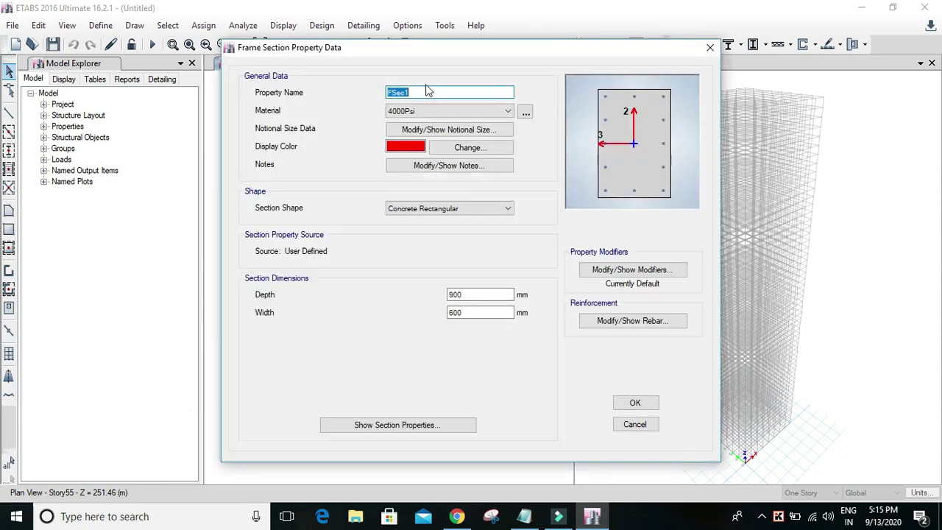
# Name the frame section "column 900*900" and assign it the M40 material
pyautogui.doubleClick(436, 91)
pyautogui.write('column 900*900')
pyautogui.click(479, 110)
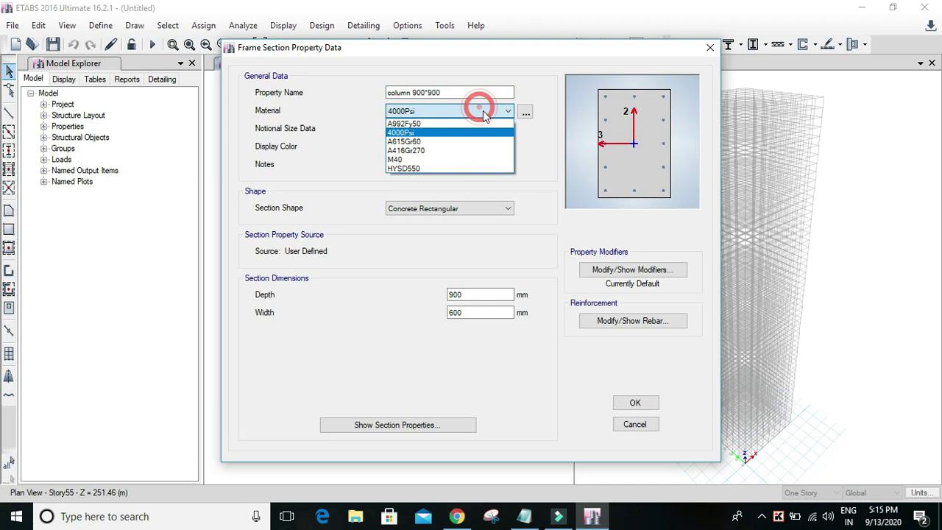
pyautogui.click(440, 160)
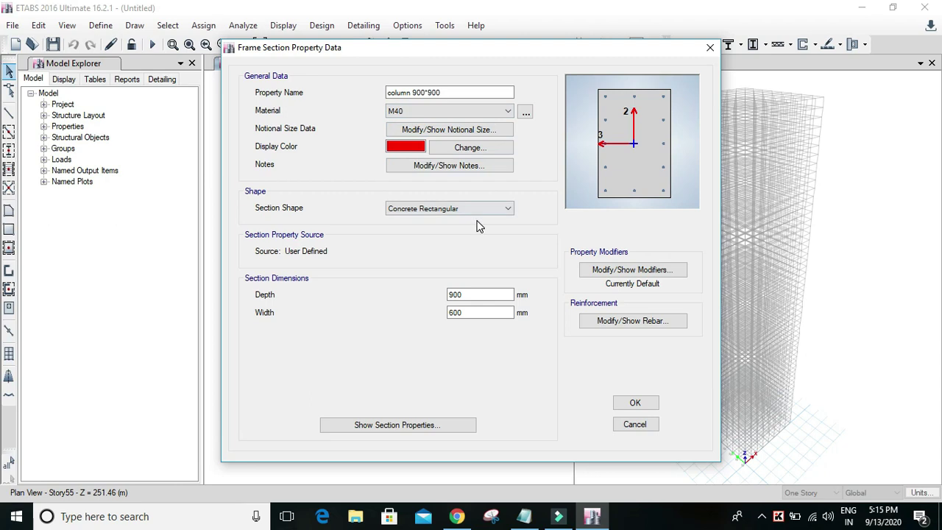
# Set the column section's width to 900 mm to match its 900 mm depth
pyautogui.doubleClick(502, 294)
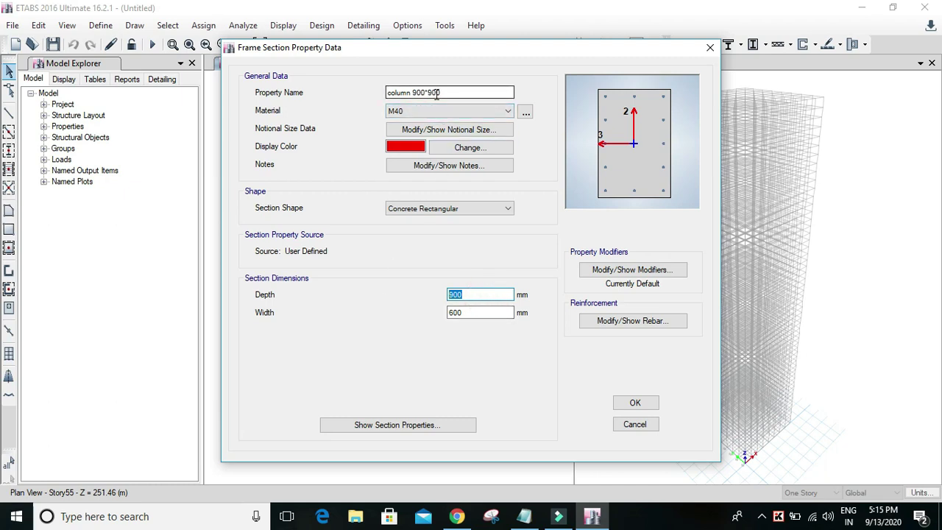
pyautogui.click(472, 312)
pyautogui.doubleClick(472, 312)
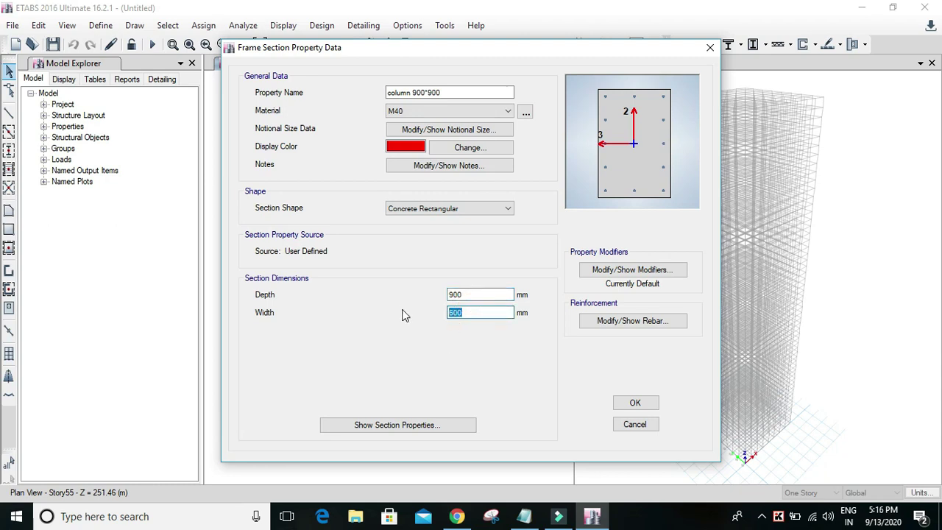
pyautogui.write('9')
# Set the 900*900 column's stiffness modifiers to 0.7 for torsional constant and for moment of inertia about the 2 and 3 axes
pyautogui.click(637, 272)
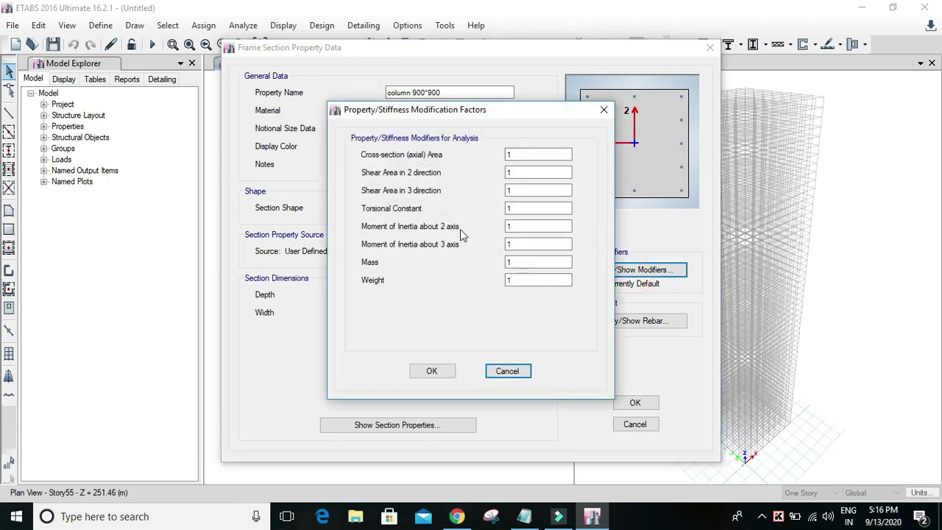
pyautogui.click(527, 208)
pyautogui.moveTo(527, 208); pyautogui.dragTo(475, 208)
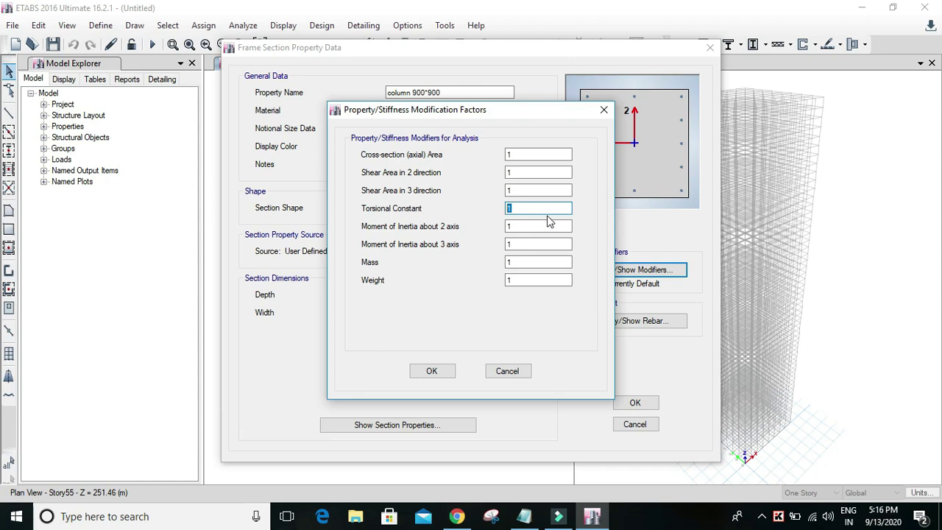
pyautogui.moveTo(540, 209); pyautogui.dragTo(474, 215)
pyautogui.write('0.7')
pyautogui.press('Tab')
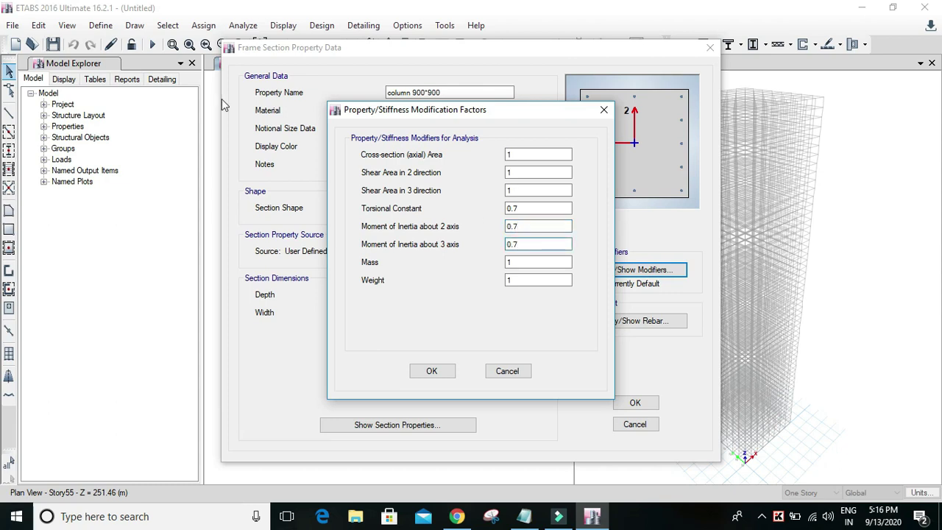
pyautogui.click(432, 373)
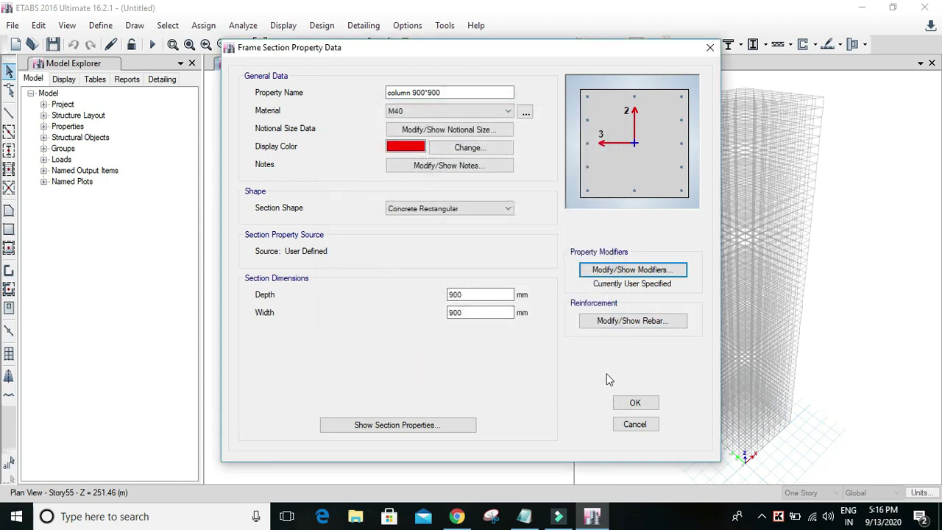
# Assign HYSD550 as the rebar material for the column's longitudinal bars and confinement ties
pyautogui.click(613, 322)
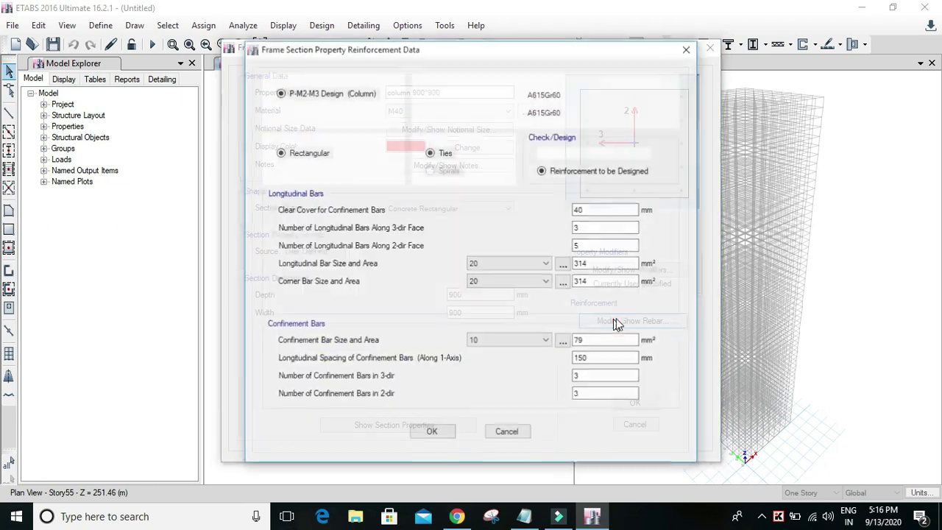
pyautogui.moveTo(470, 53); pyautogui.dragTo(437, 42)
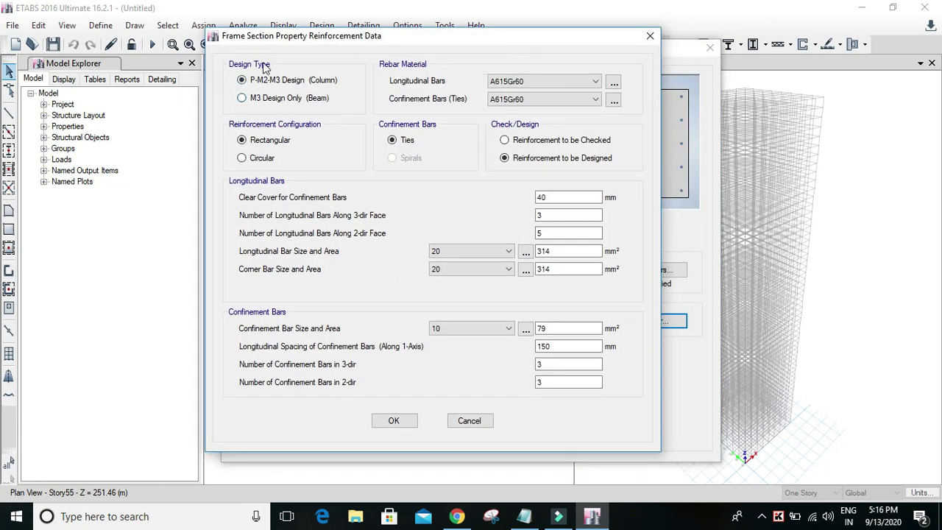
pyautogui.moveTo(279, 37); pyautogui.dragTo(450, 145)
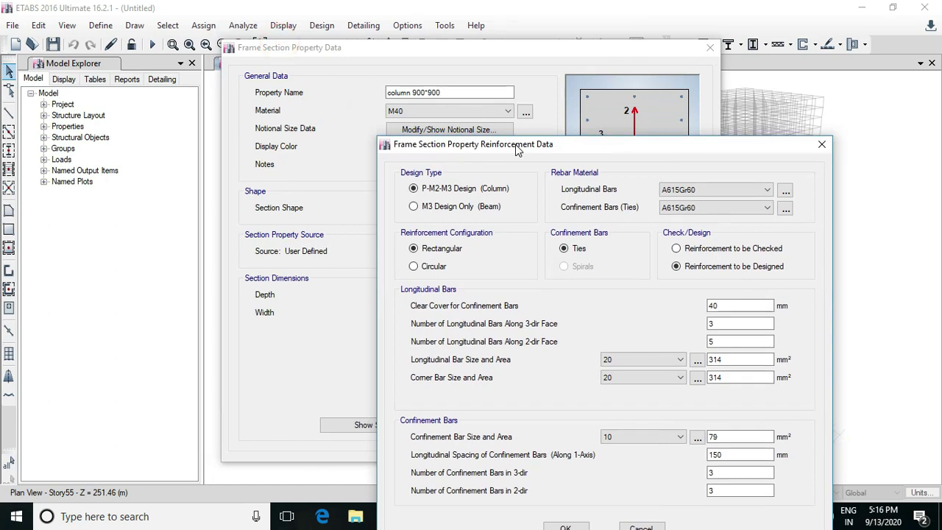
pyautogui.moveTo(515, 145); pyautogui.dragTo(341, 55)
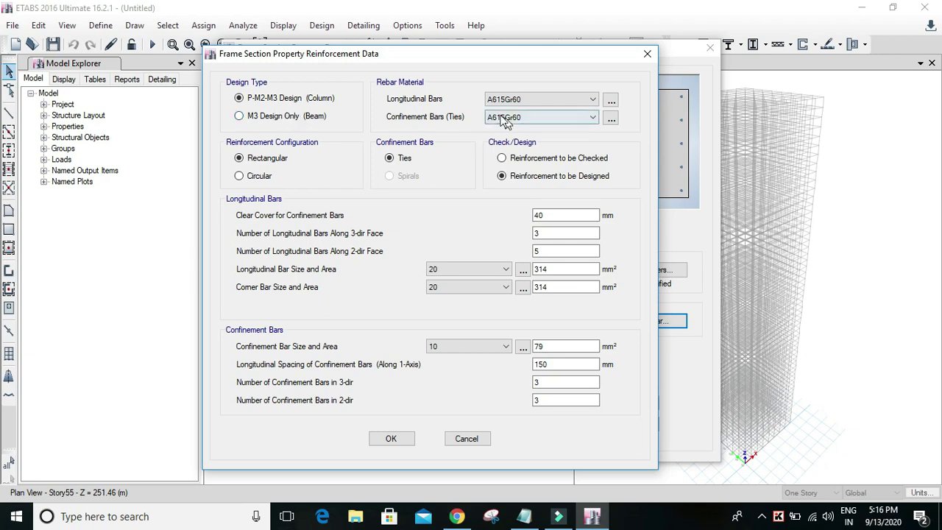
pyautogui.click(563, 100)
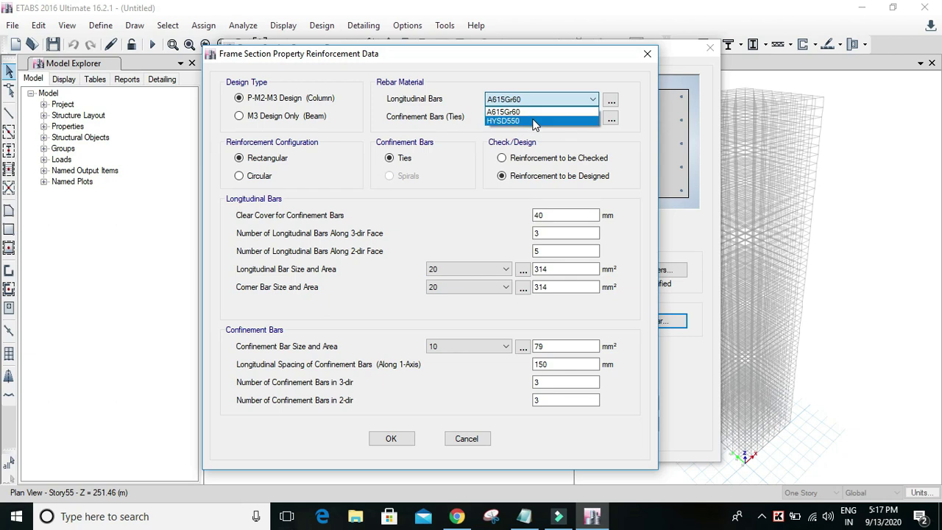
pyautogui.click(534, 121)
pyautogui.click(532, 117)
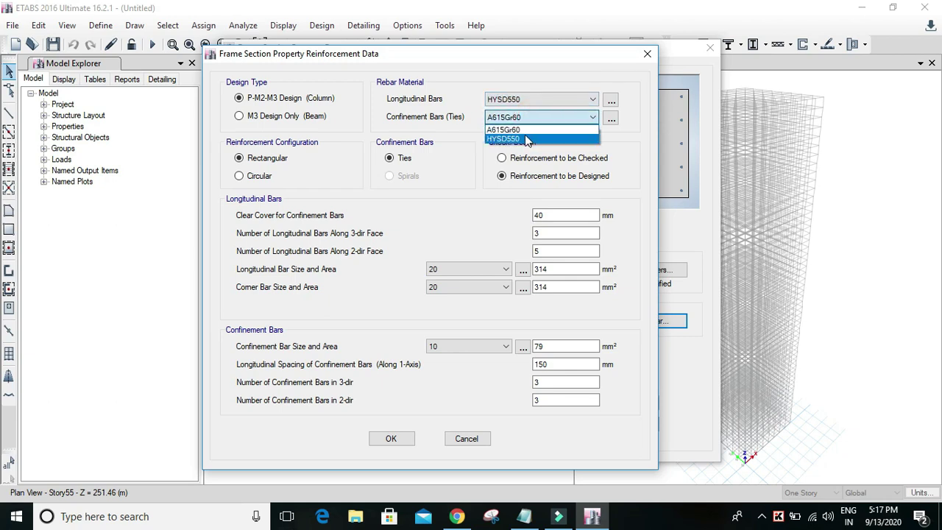
pyautogui.click(520, 140)
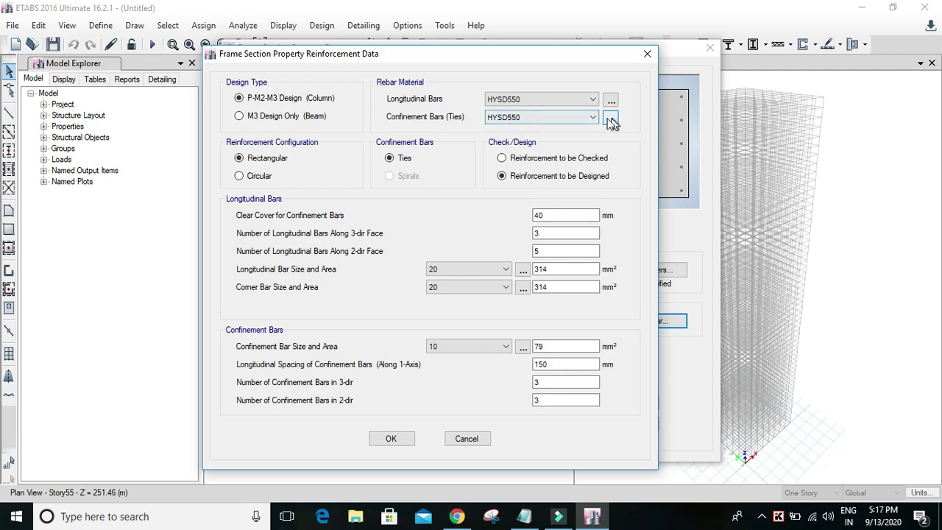
# Add an Indian rebar material of HYSD Grade 415 with default property data from the column's reinforcement settings
pyautogui.click(592, 119)
pyautogui.click(594, 118)
pyautogui.click(610, 120)
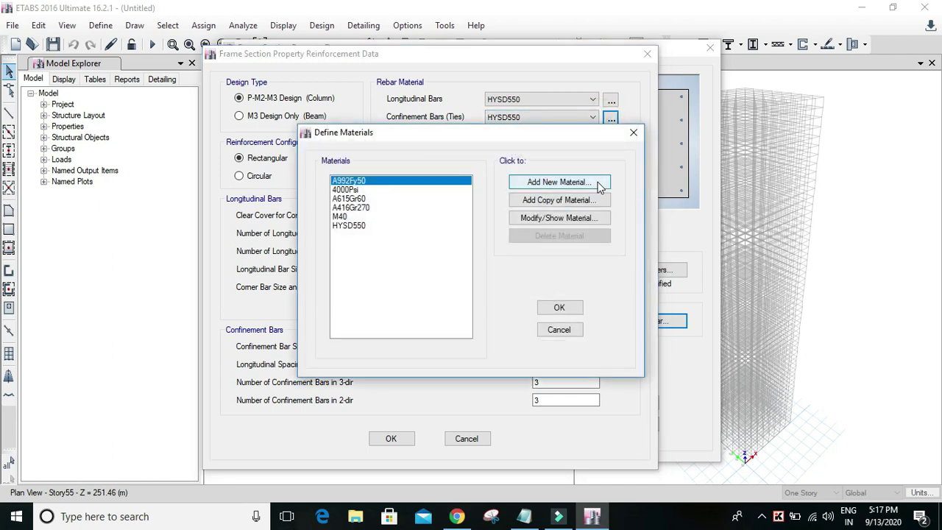
pyautogui.click(597, 181)
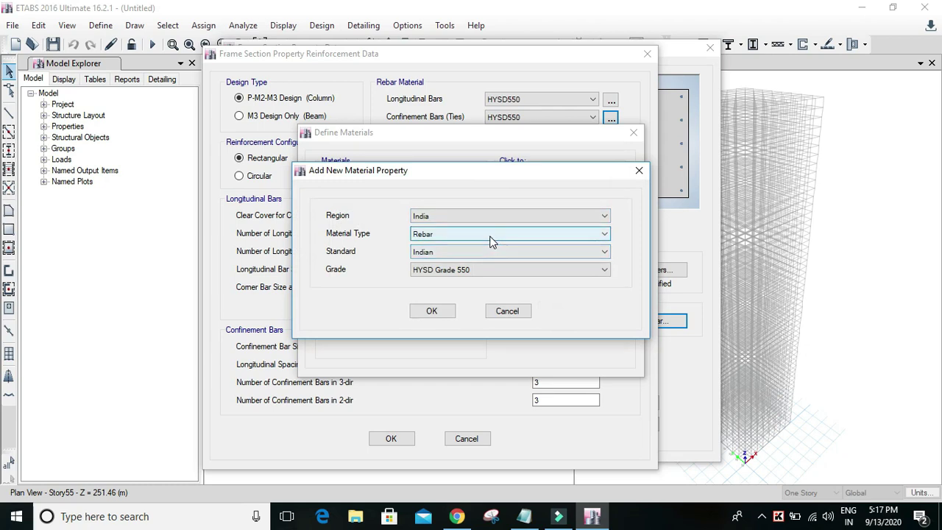
pyautogui.click(492, 234)
pyautogui.click(482, 278)
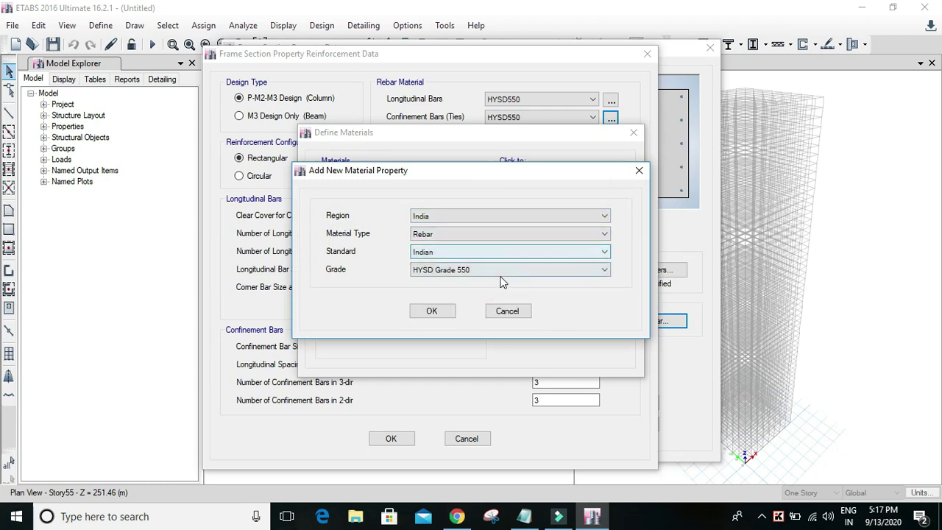
pyautogui.click(498, 269)
pyautogui.click(489, 292)
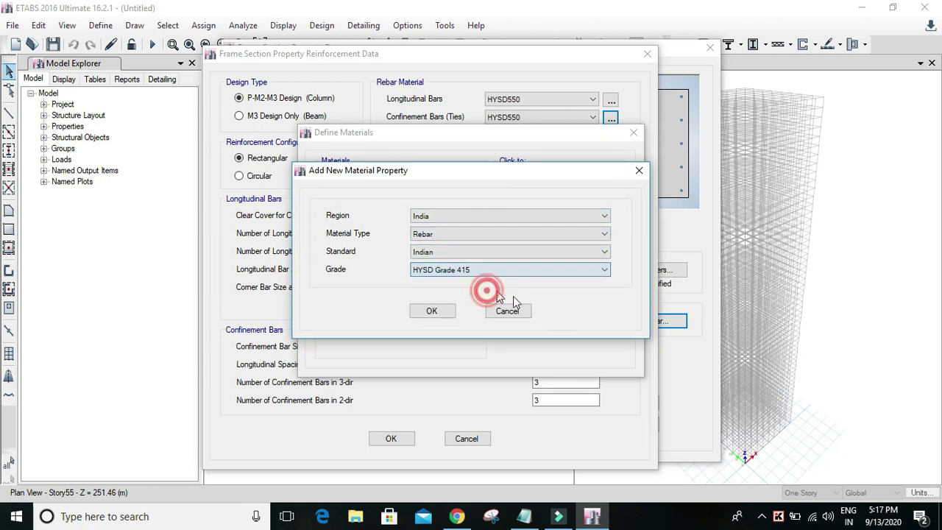
pyautogui.click(451, 313)
pyautogui.click(446, 393)
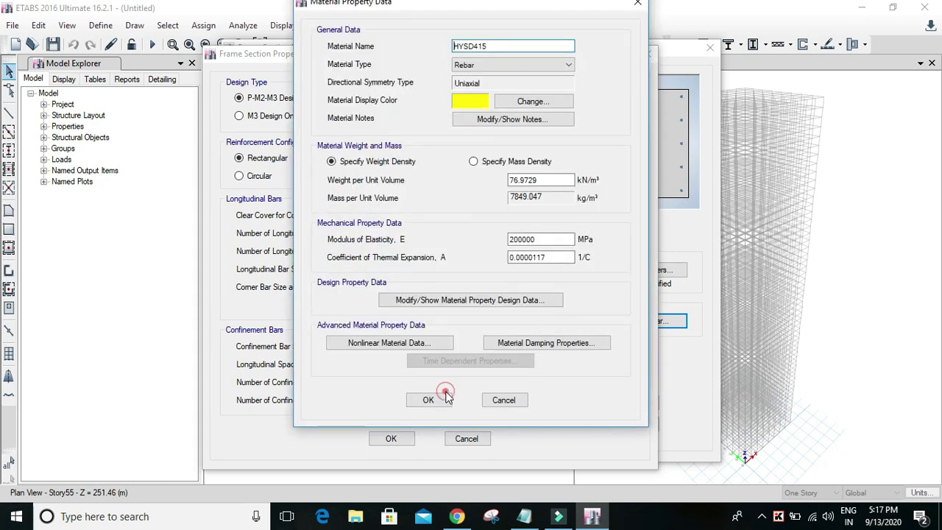
pyautogui.click(403, 260)
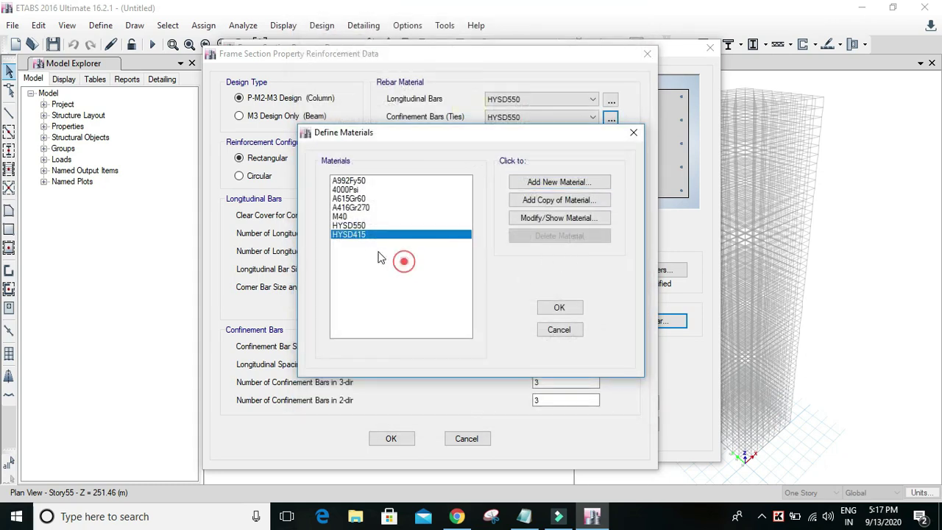
pyautogui.click(560, 307)
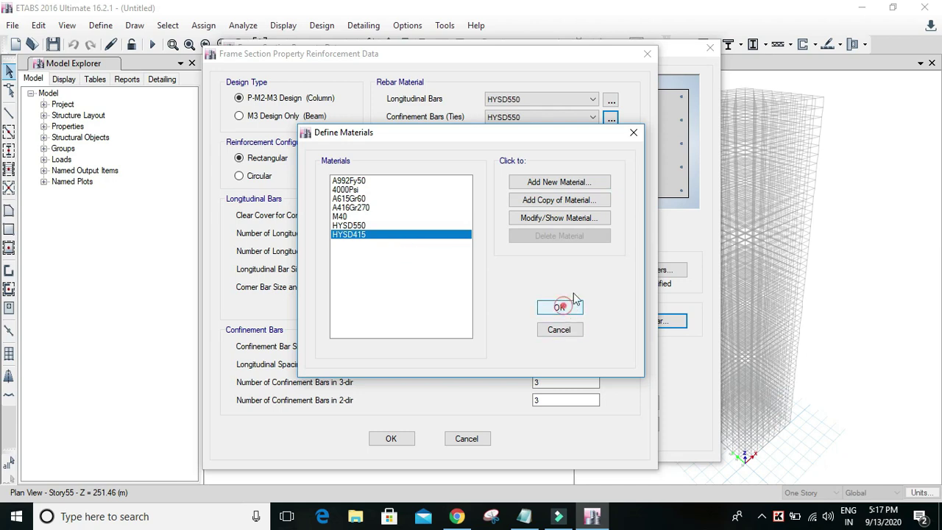
# Change the column's confinement tie material to HYSD415 and save the reinforcement data and the 900*900 section
pyautogui.click(591, 120)
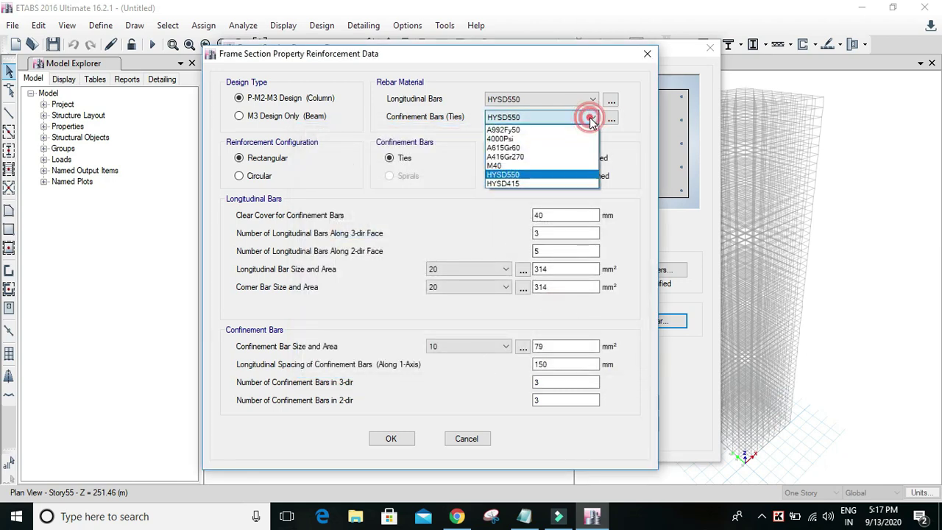
pyautogui.click(532, 183)
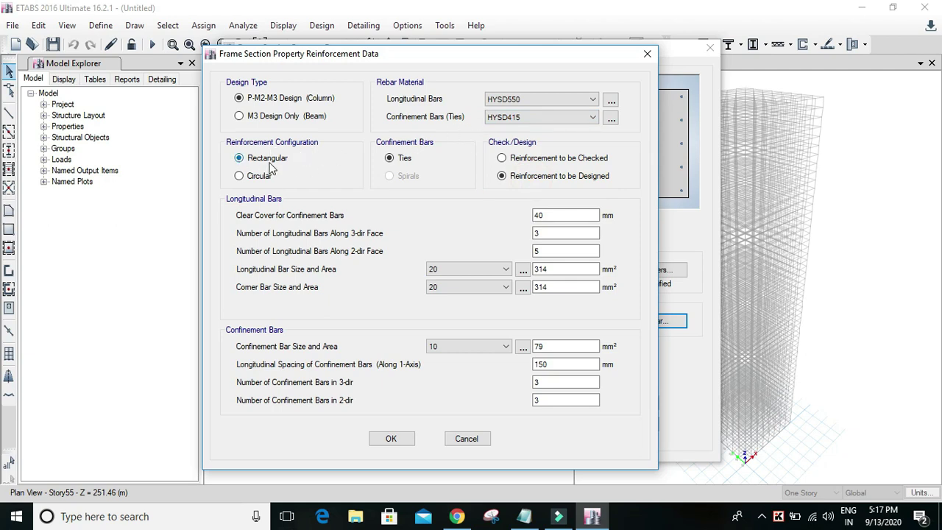
pyautogui.click(391, 439)
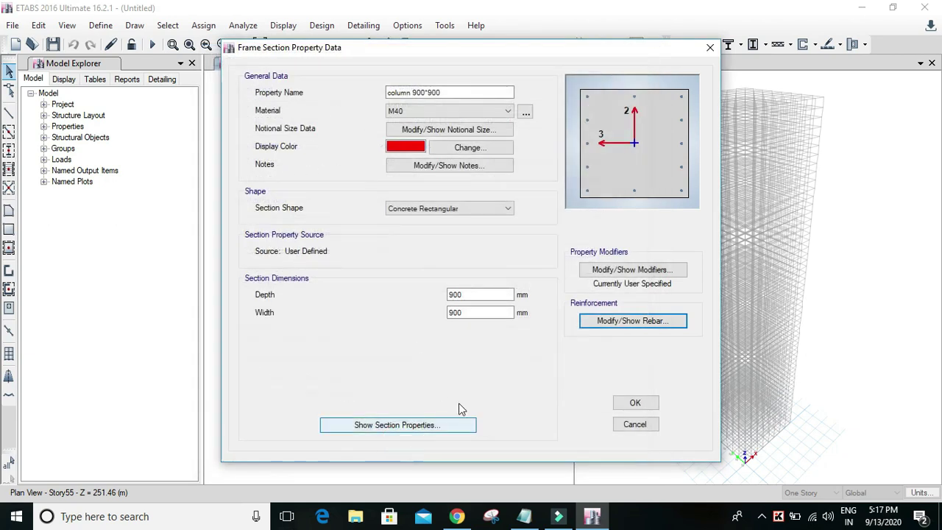
pyautogui.click(636, 404)
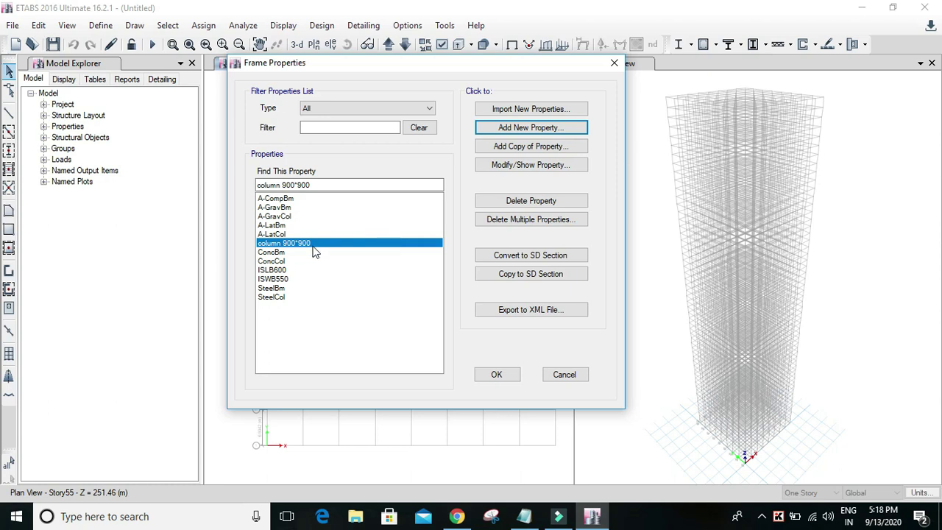
pyautogui.moveTo(358, 65); pyautogui.dragTo(689, 65)
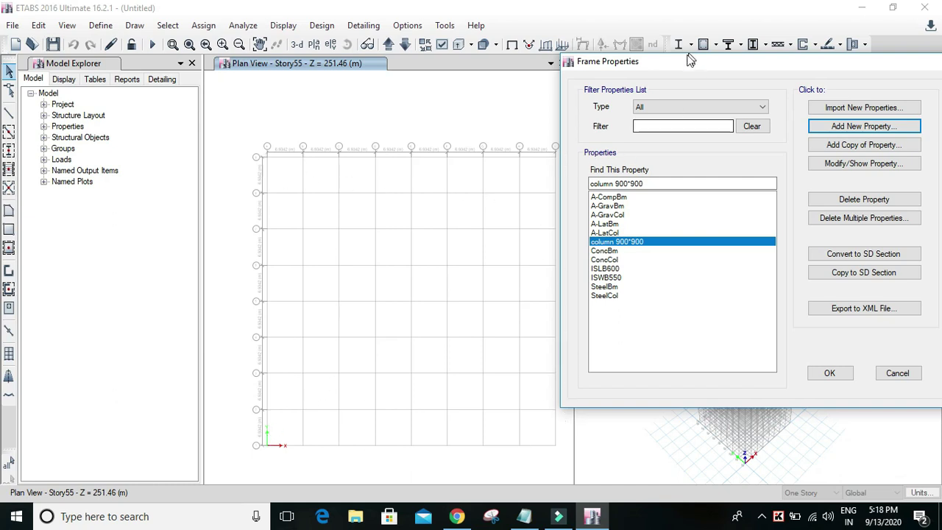
pyautogui.moveTo(690, 66); pyautogui.dragTo(719, 66)
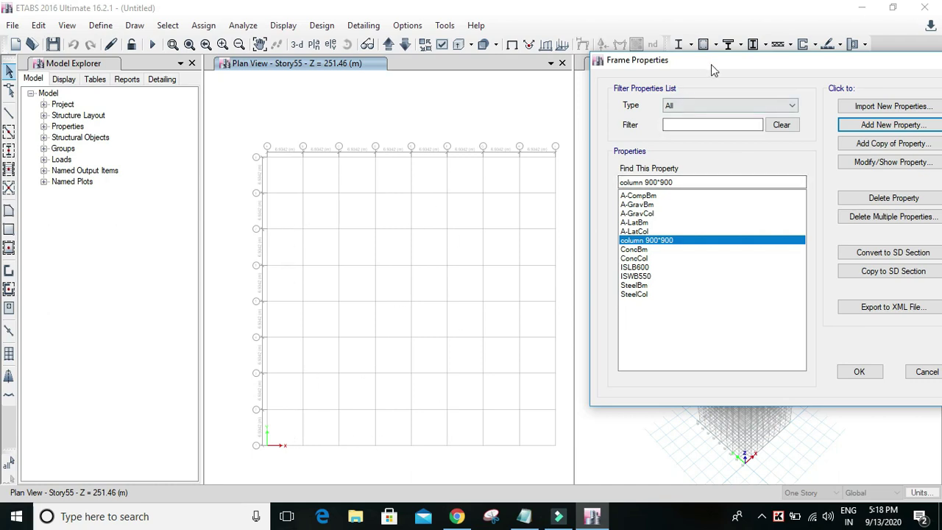
pyautogui.moveTo(711, 64); pyautogui.dragTo(384, 47)
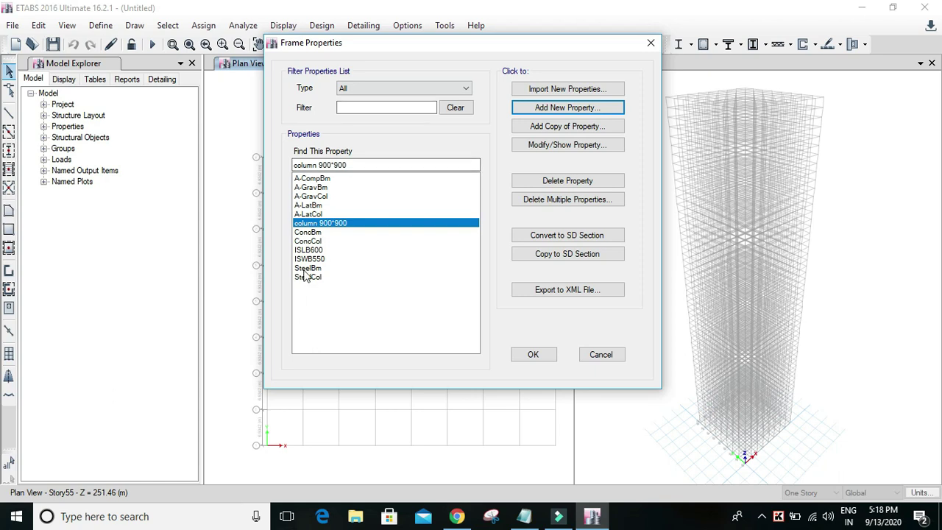
# Add a new concrete rectangular frame section named "c 700*700" with the M40 material
pyautogui.click(579, 110)
pyautogui.click(245, 214)
pyautogui.doubleClick(425, 92)
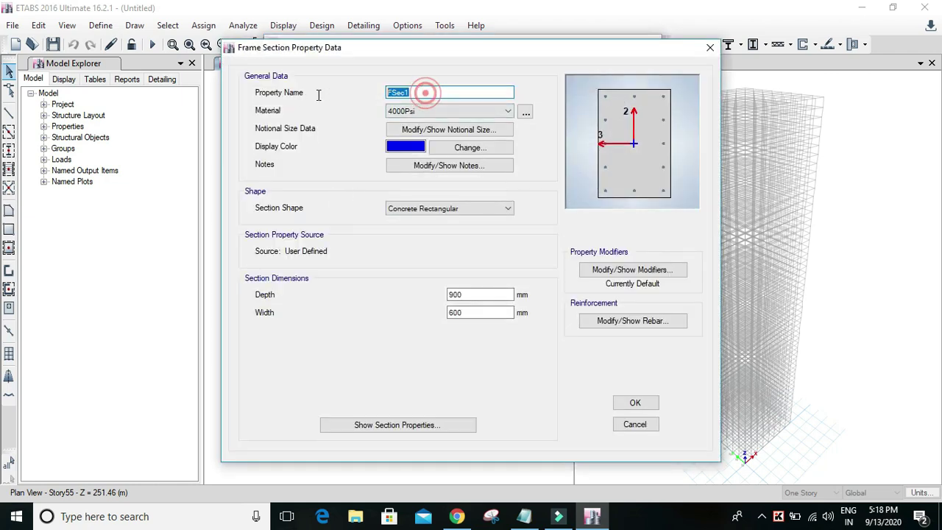
pyautogui.write('c')
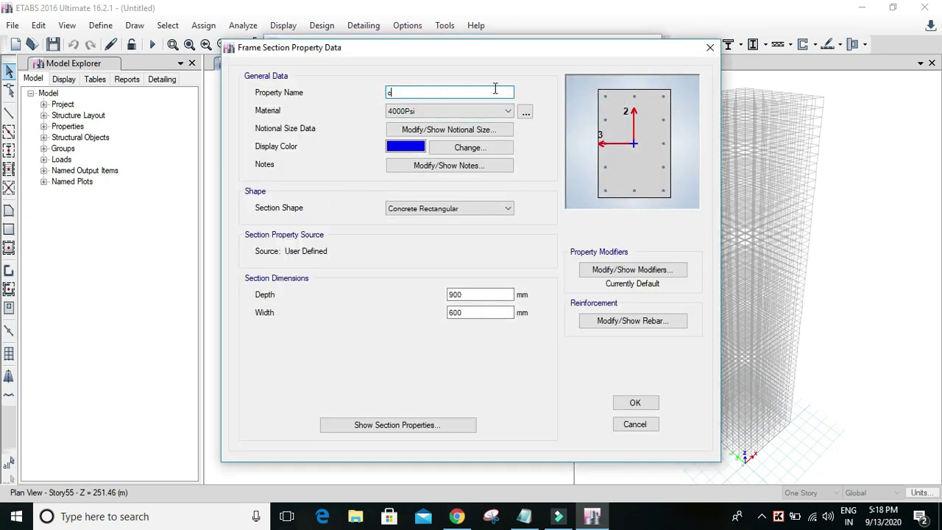
pyautogui.click(403, 89)
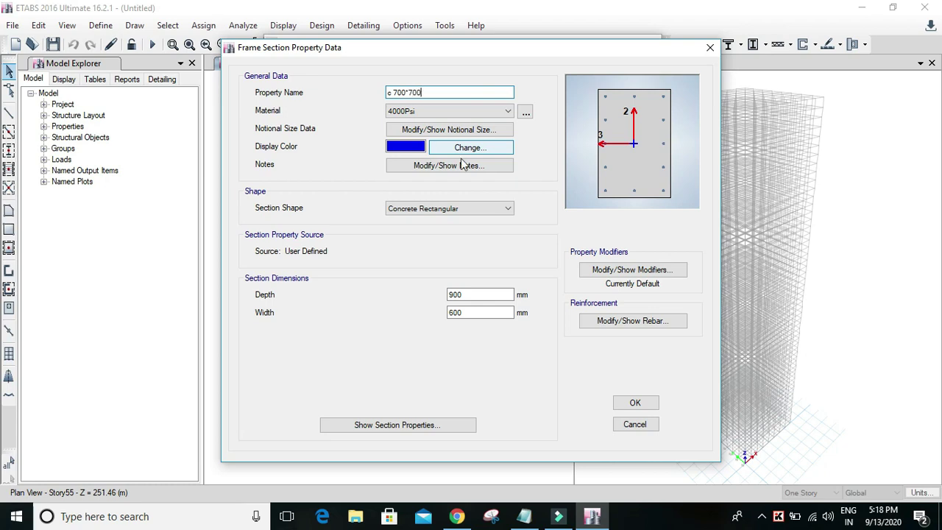
pyautogui.click(482, 114)
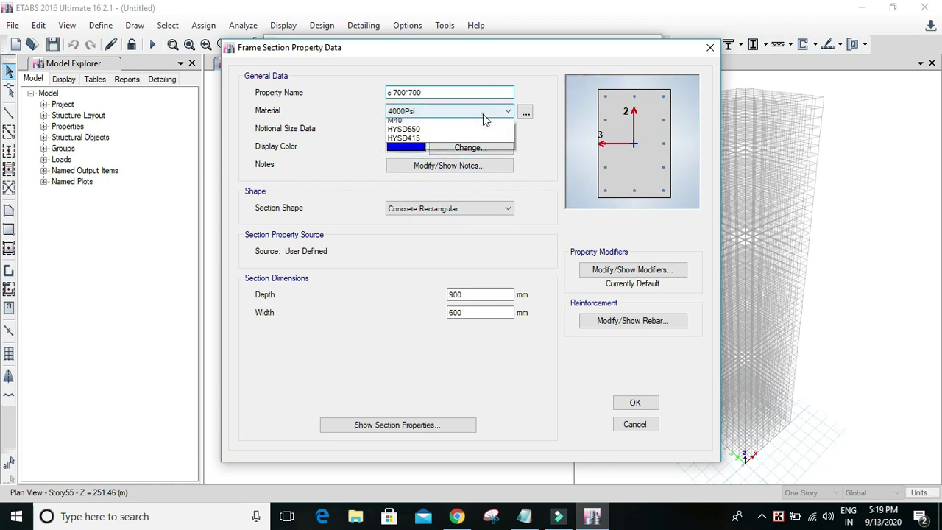
pyautogui.click(449, 163)
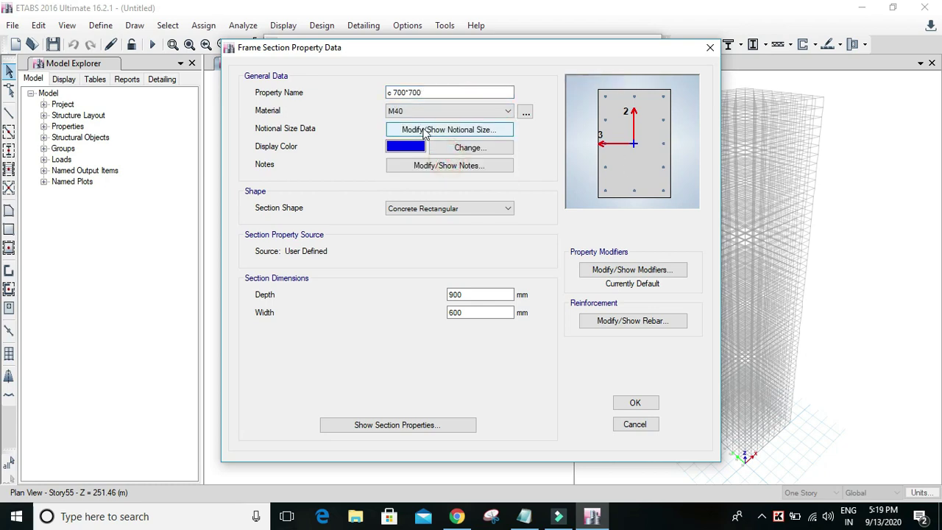
# Set the c 700*700 section's depth and width to 700 mm each
pyautogui.moveTo(508, 295); pyautogui.dragTo(384, 292)
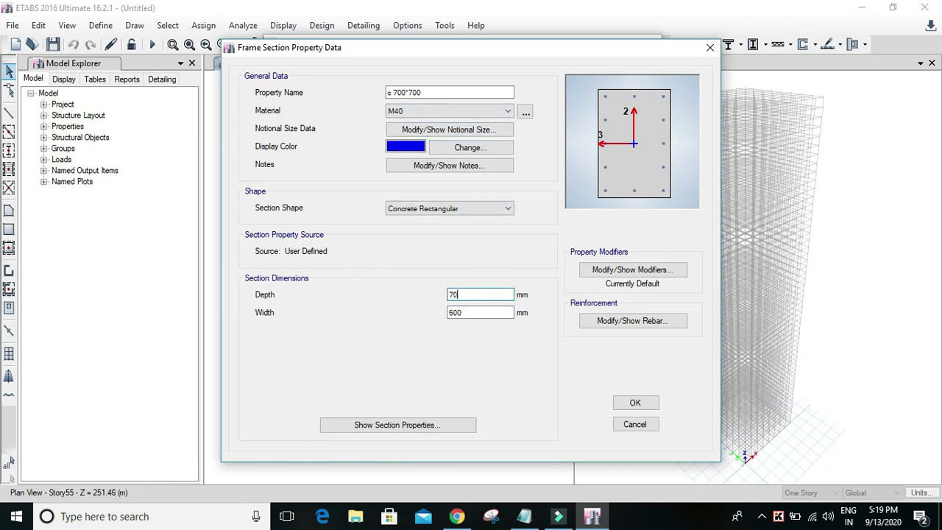
pyautogui.press('Tab')
pyautogui.write('7')
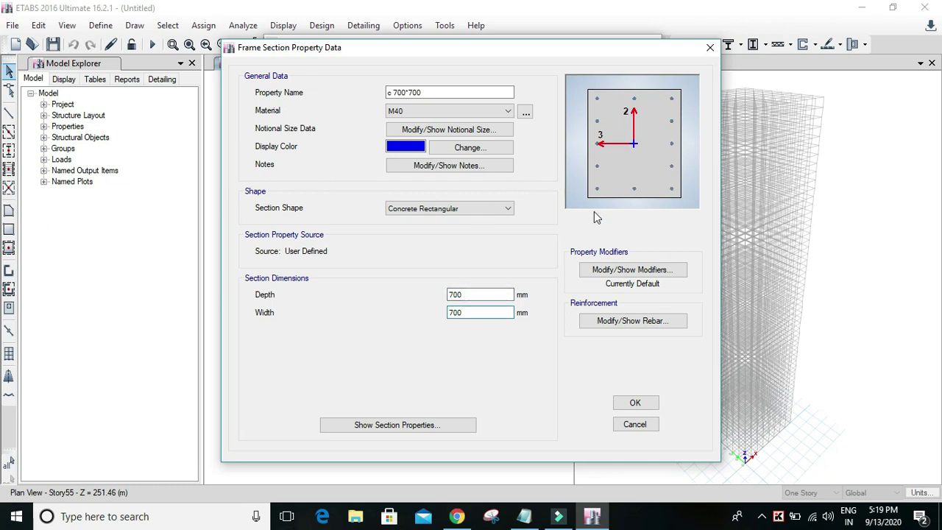
# Set the c 700*700 section's torsional constant and moments of inertia about axes 2 and 3 to modifiers of 0.7
pyautogui.click(626, 269)
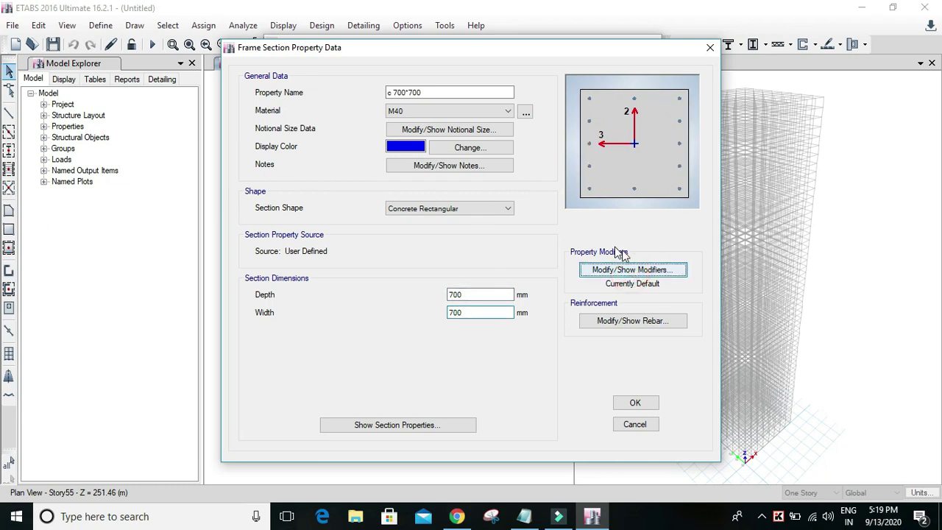
pyautogui.doubleClick(529, 209)
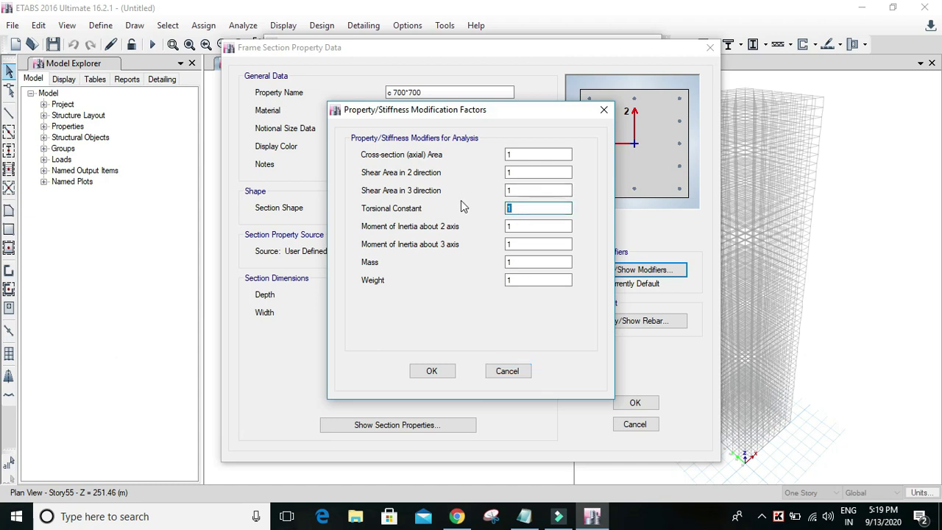
pyautogui.write('0.7')
pyautogui.press('Tab')
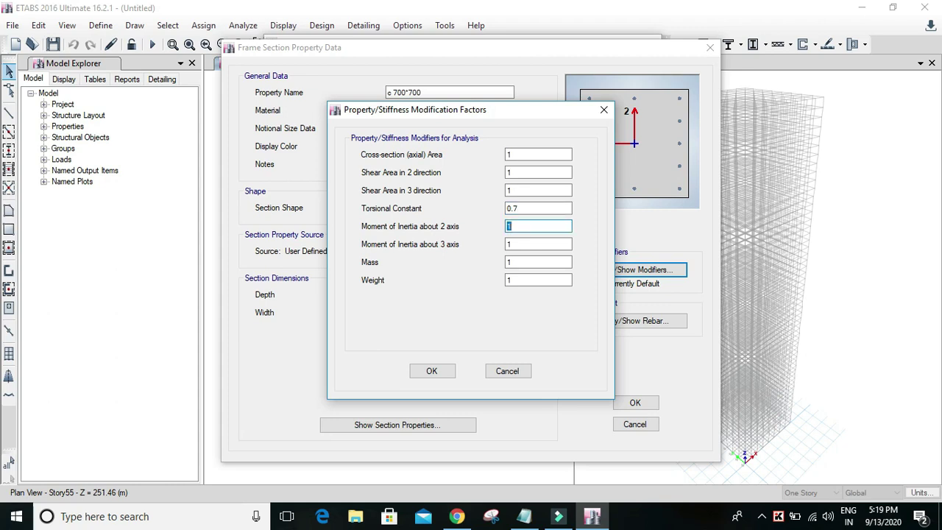
pyautogui.press('Tab')
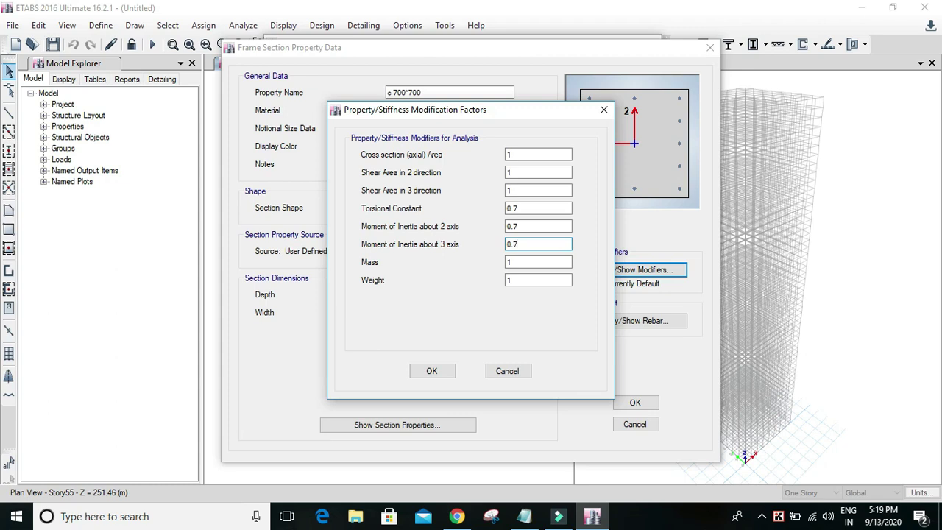
pyautogui.write('0.7')
pyautogui.click(432, 371)
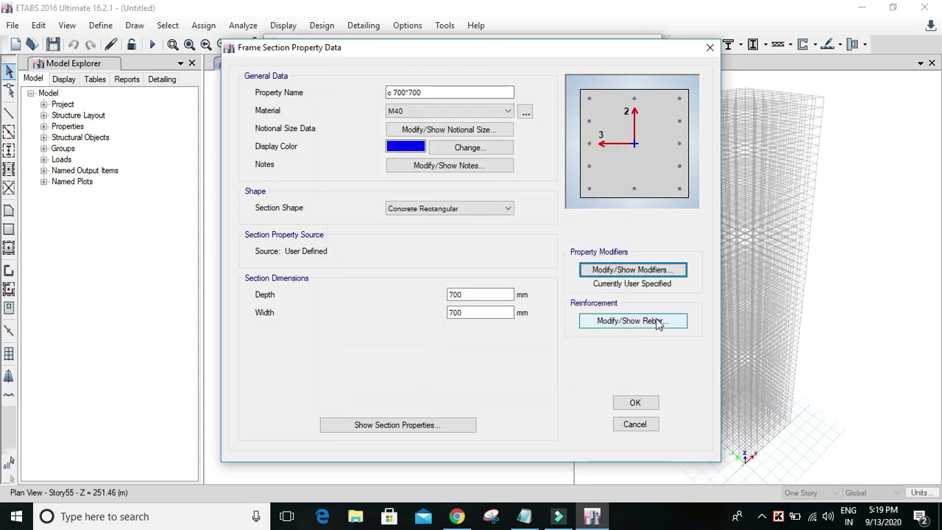
# Assign HYSD550 to the c 700*700 column's longitudinal bars and HYSD415 to its confinement ties, and save the section
pyautogui.click(658, 323)
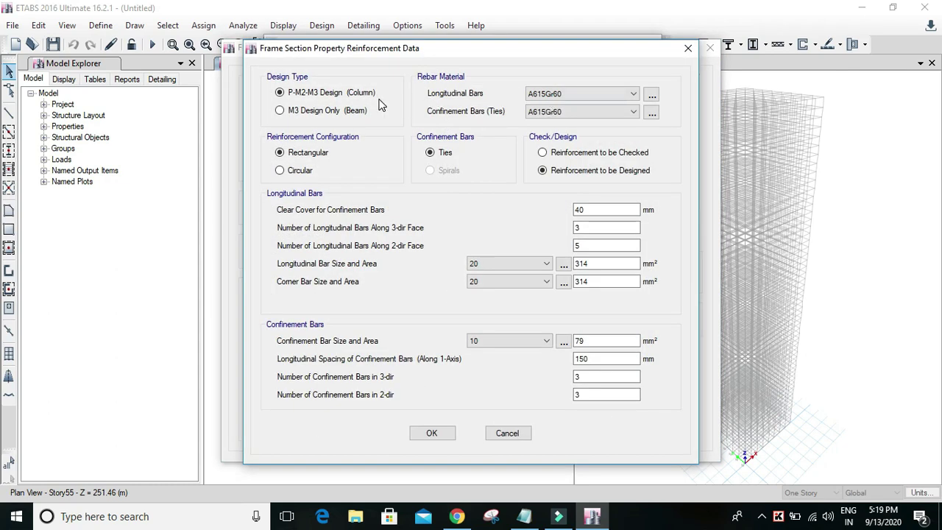
pyautogui.click(595, 94)
pyautogui.click(582, 114)
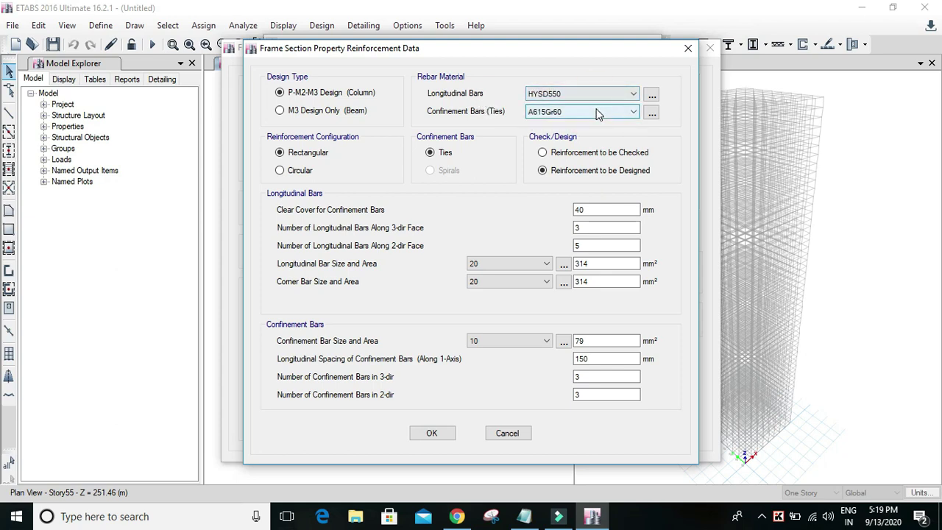
pyautogui.click(590, 111)
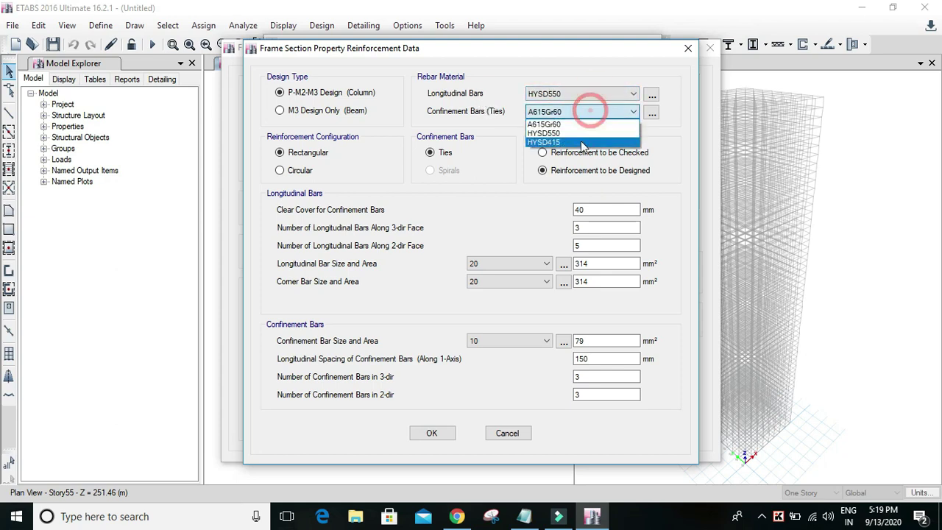
pyautogui.click(583, 143)
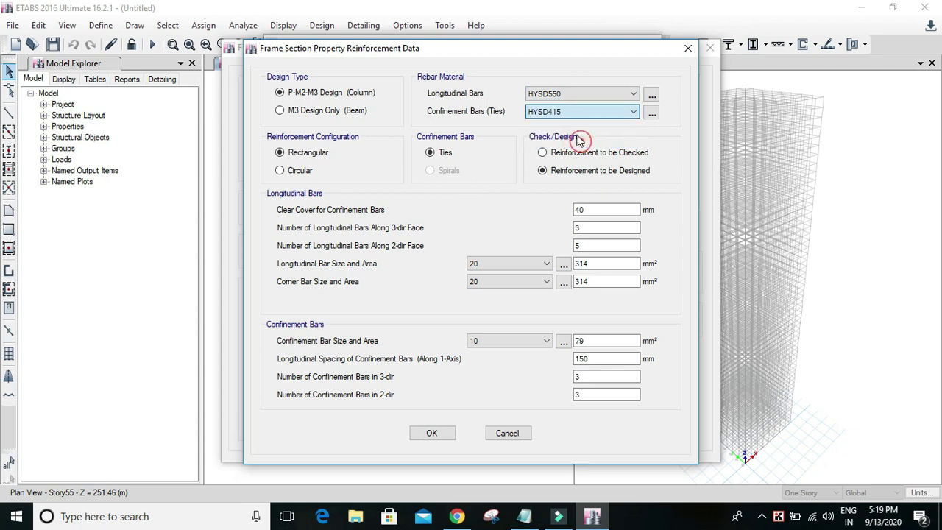
pyautogui.click(441, 432)
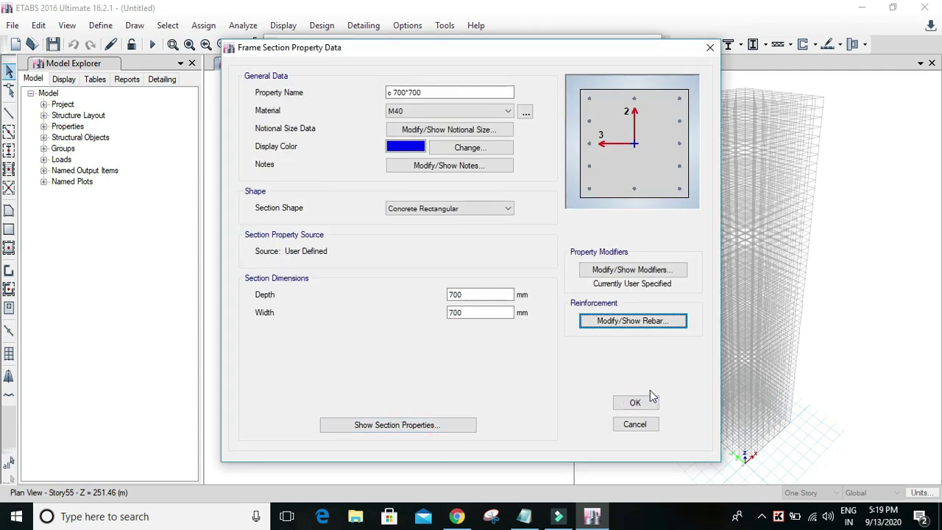
pyautogui.click(639, 322)
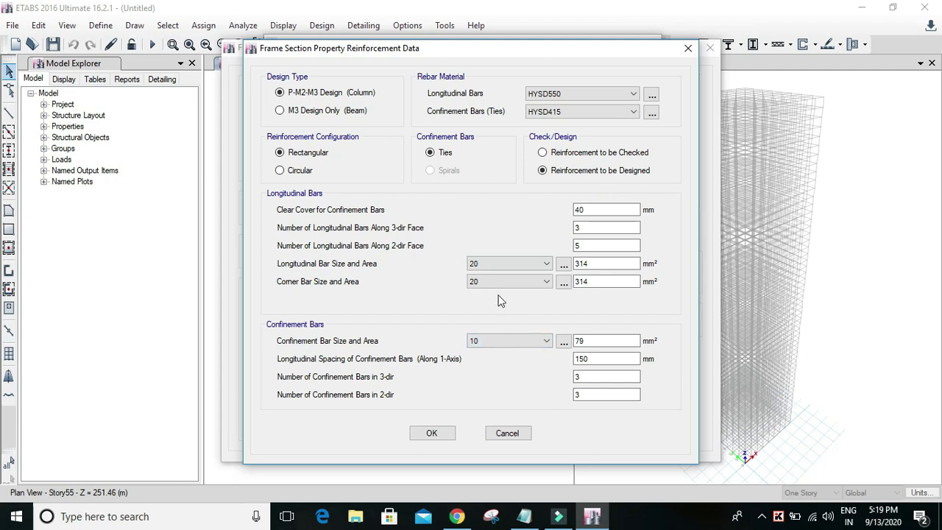
pyautogui.click(431, 433)
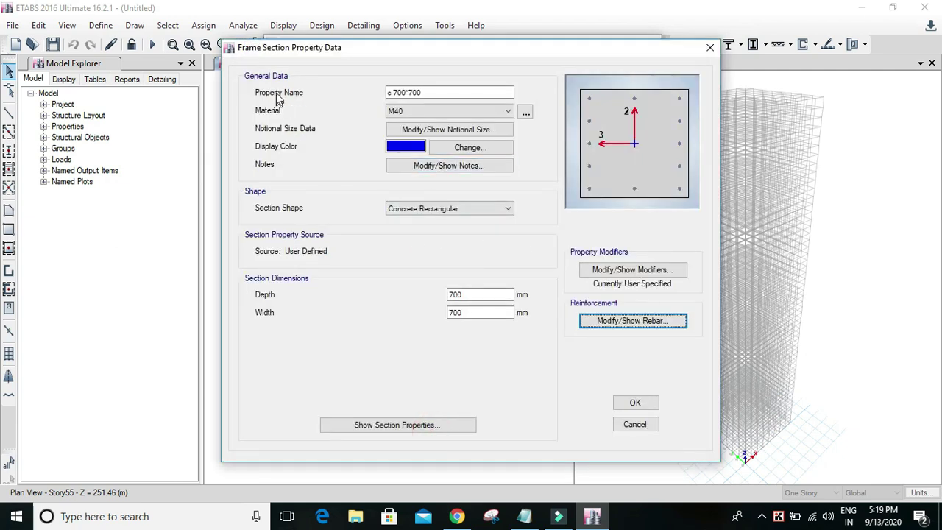
pyautogui.click(631, 403)
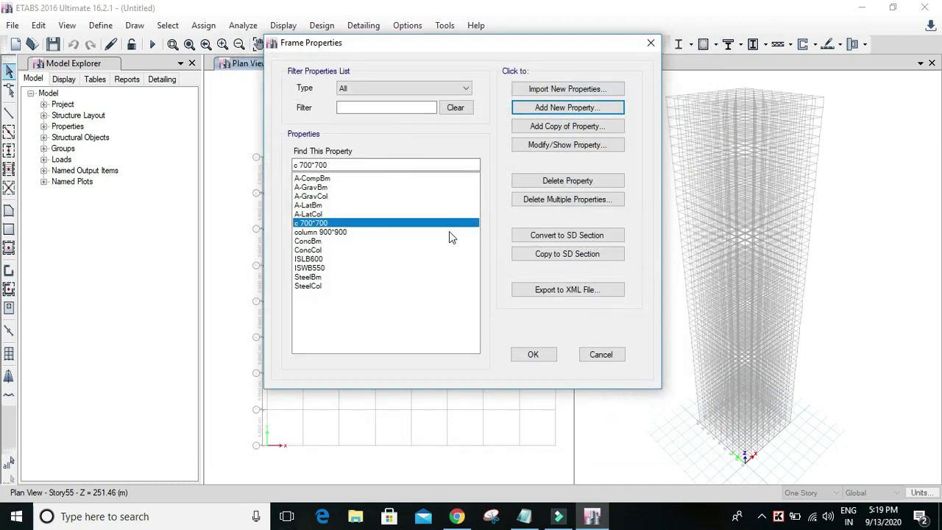
pyautogui.click(345, 232)
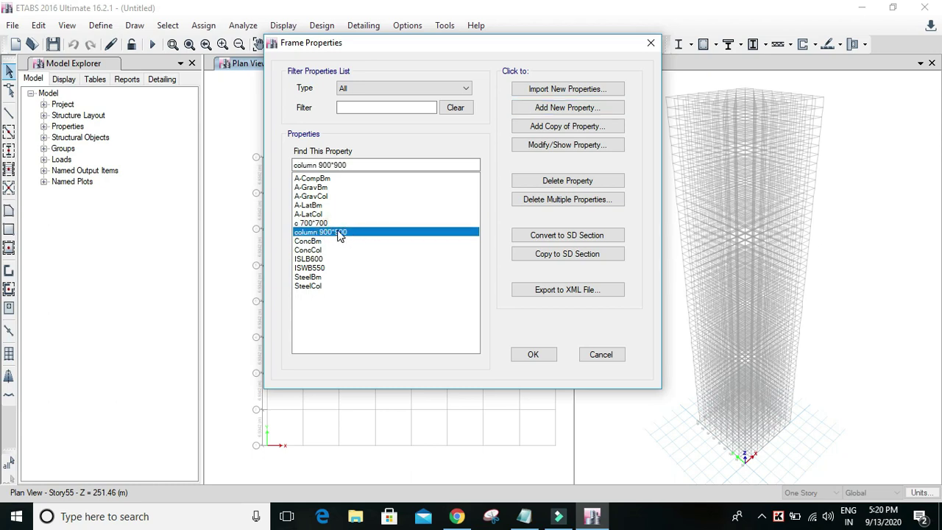
pyautogui.click(328, 223)
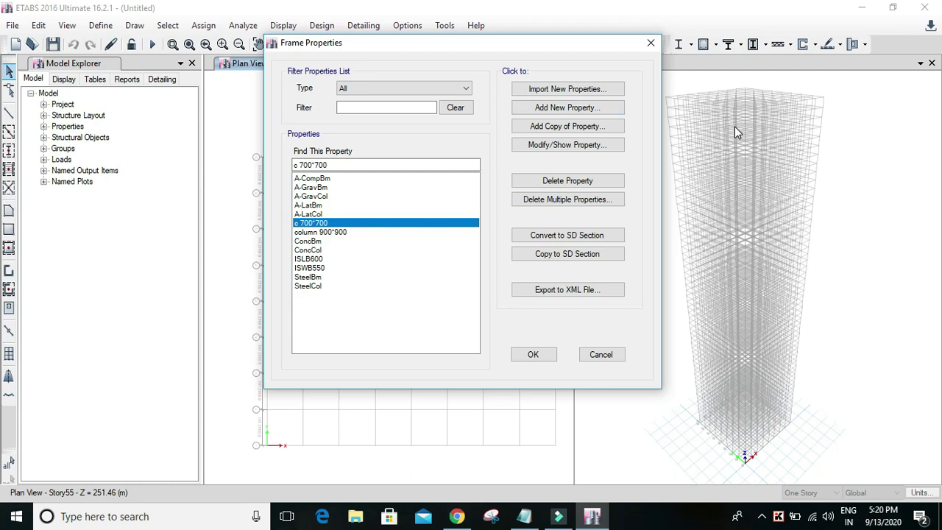
# Add a new concrete rectangular frame section named "beam 700*500" with the M40 material
pyautogui.click(571, 111)
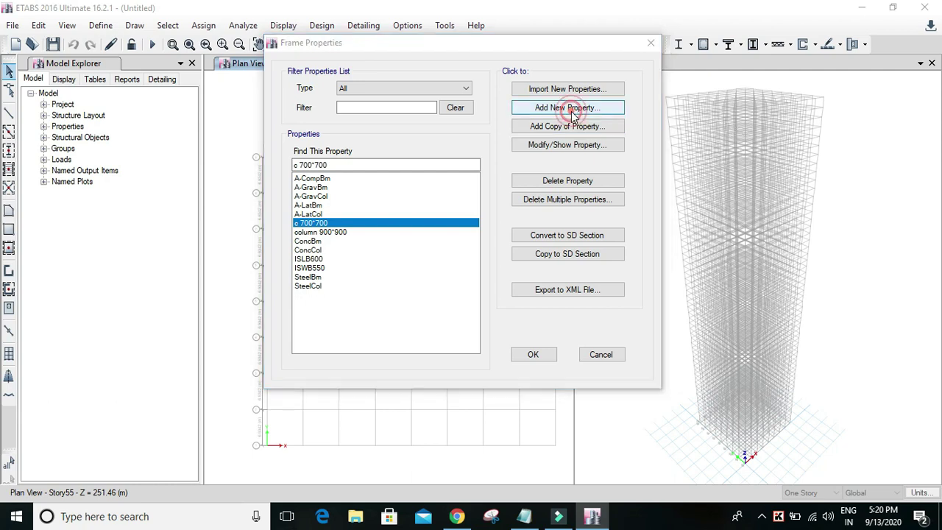
pyautogui.press('Escape')
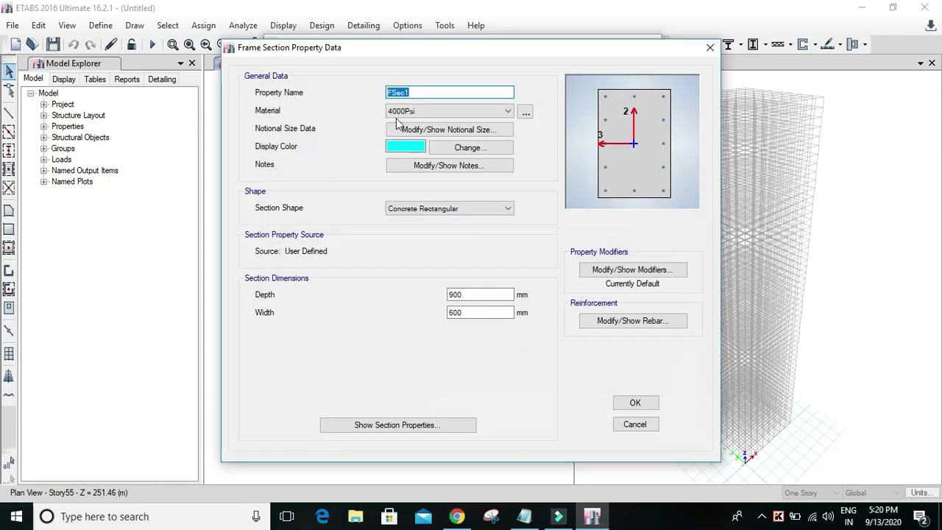
pyautogui.doubleClick(426, 92)
pyautogui.write('beam 700*500')
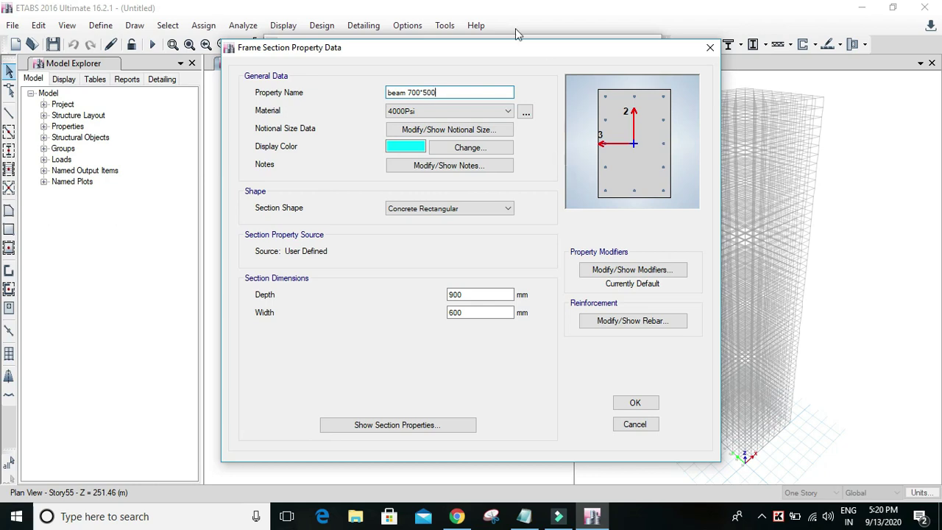
pyautogui.click(483, 111)
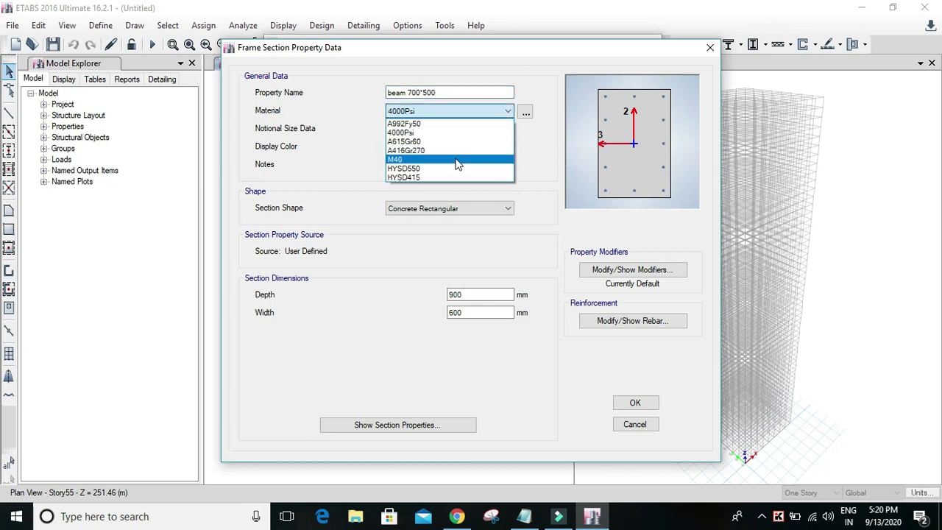
pyautogui.click(456, 160)
# Set the beam 700*500 section's depth to 500 mm and width to 700 mm
pyautogui.click(483, 294)
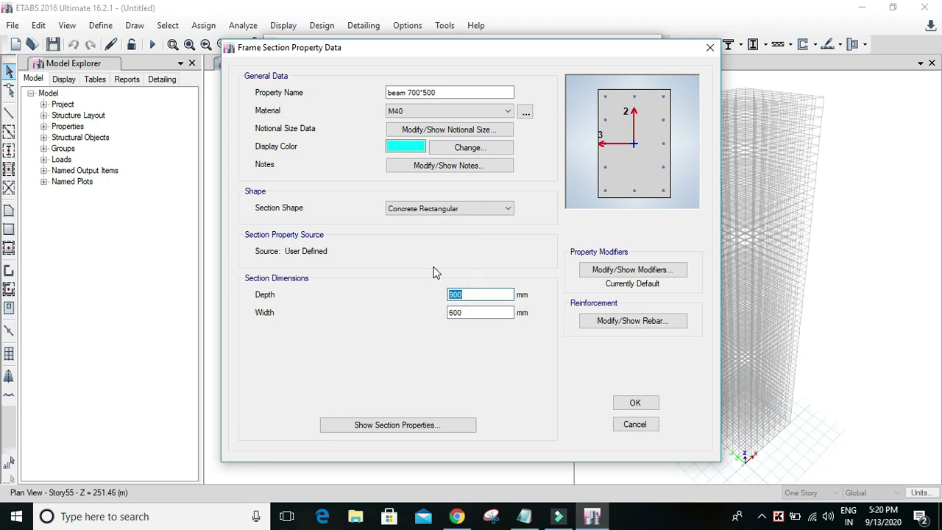
pyautogui.write('5')
pyautogui.click(480, 314)
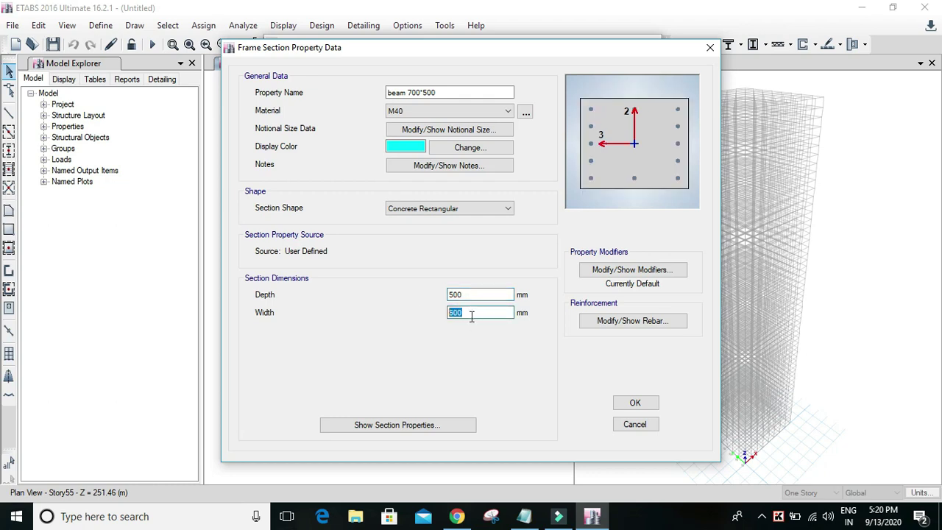
pyautogui.write('7')
# Set the beam section's torsional constant and moments of inertia about axes 2 and 3 to modifiers of 0.35
pyautogui.click(625, 271)
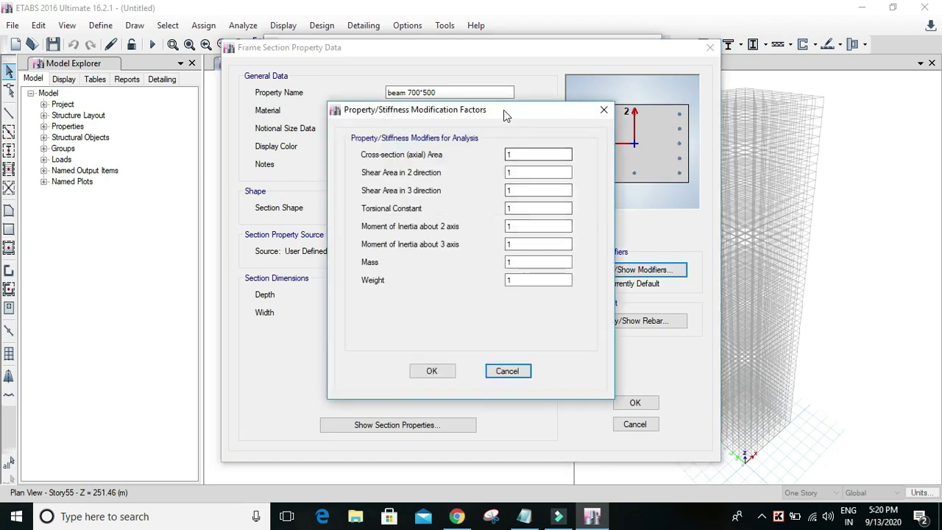
pyautogui.moveTo(503, 110); pyautogui.dragTo(421, 59)
pyautogui.moveTo(445, 155); pyautogui.dragTo(416, 154)
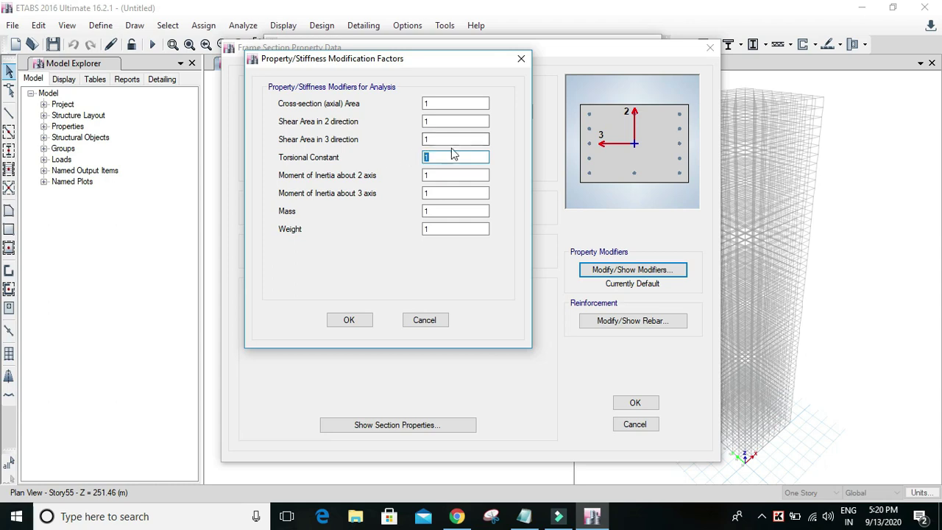
pyautogui.write('0.35')
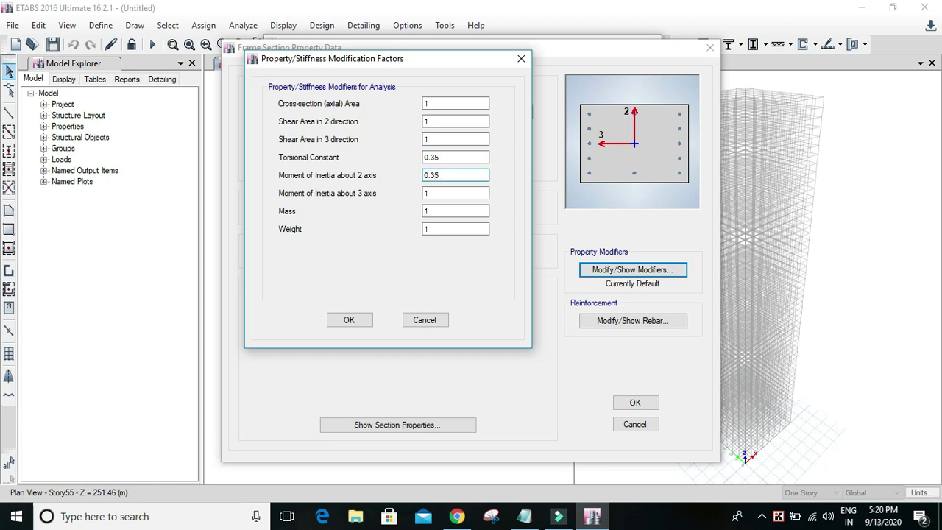
pyautogui.press('Tab')
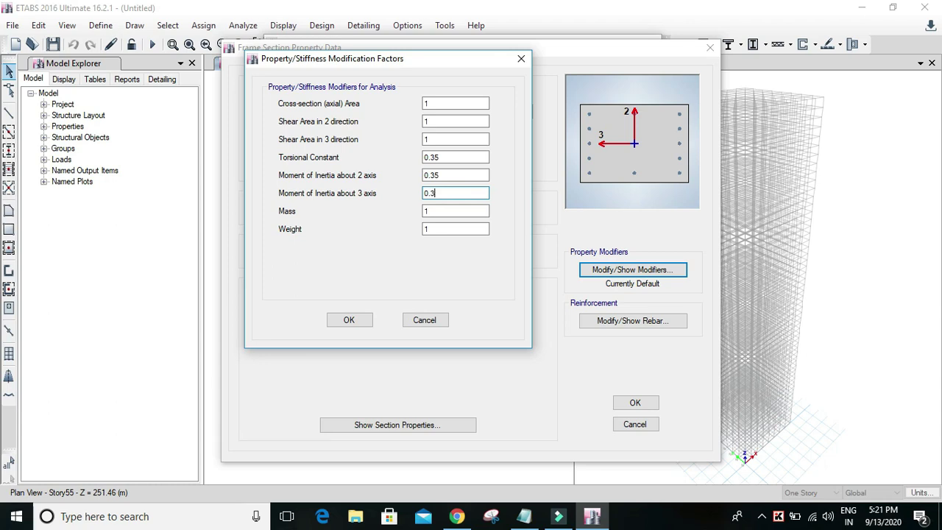
pyautogui.click(349, 320)
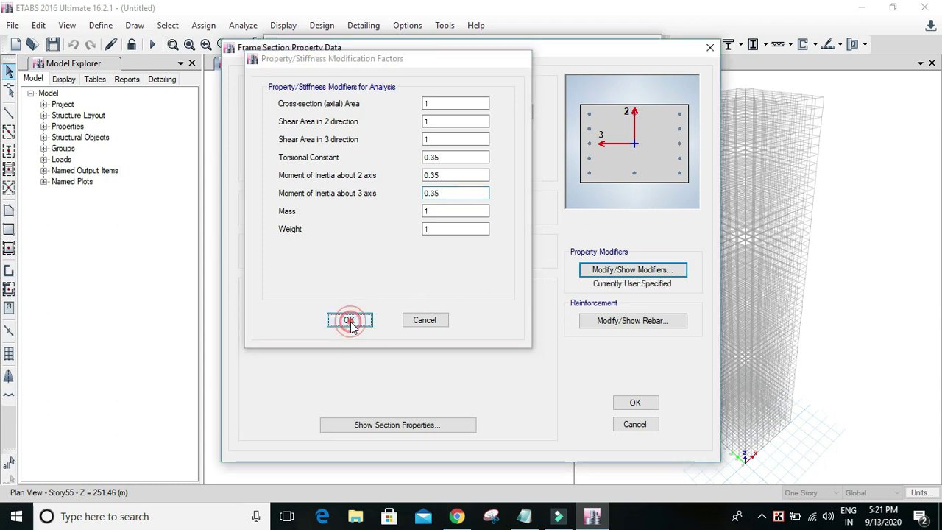
# Set the section's reinforcement to M3 Design Only (Beam), with HYSD550 longitudinal bars and HYSD415 confinement ties
pyautogui.click(627, 320)
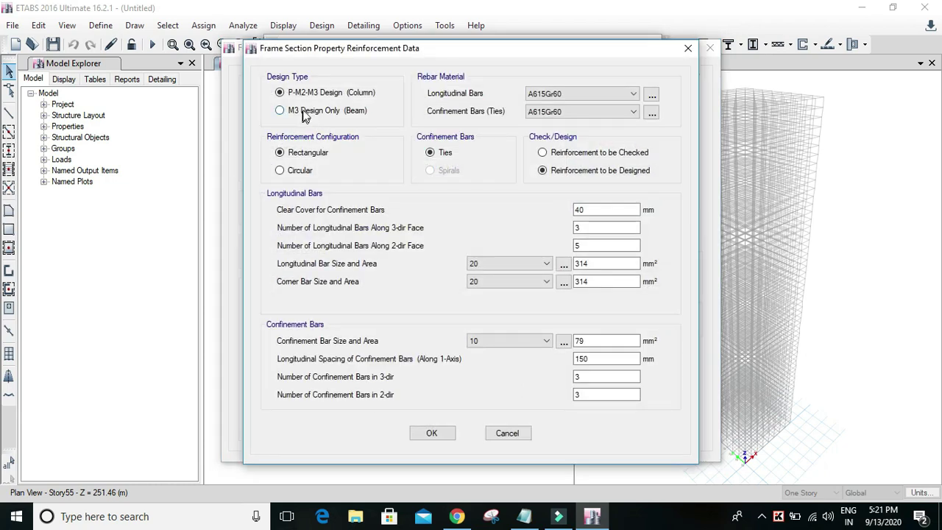
pyautogui.moveTo(424, 46)
pyautogui.mouseDown()
pyautogui.moveTo(464, 59)
pyautogui.moveTo(574, 129)
pyautogui.moveTo(405, 34)
pyautogui.moveTo(445, 33)
pyautogui.moveTo(440, 46)
pyautogui.mouseUp()
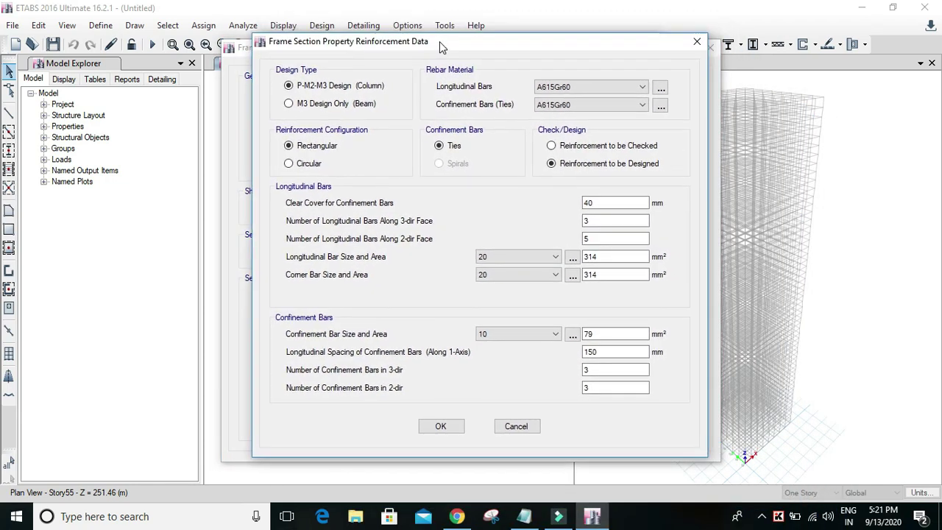
pyautogui.click(350, 103)
pyautogui.click(588, 87)
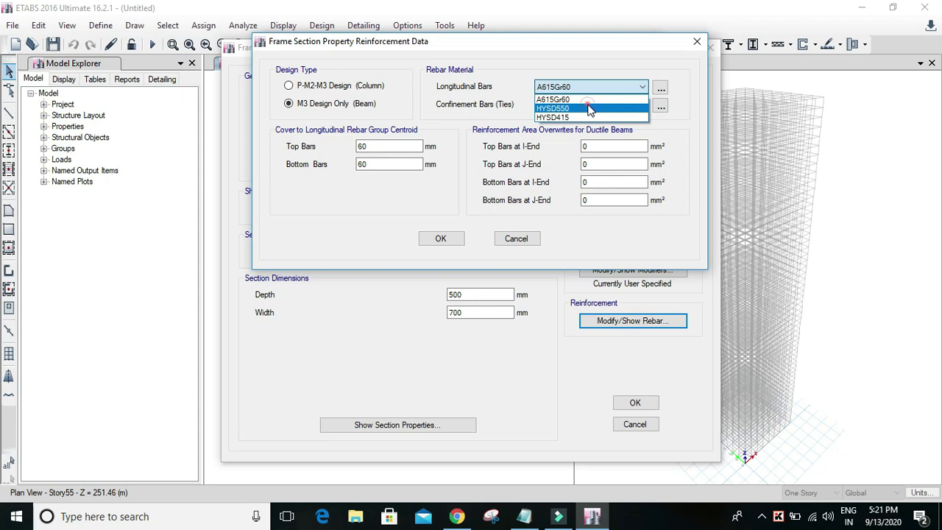
pyautogui.click(588, 108)
pyautogui.click(592, 104)
pyautogui.click(583, 134)
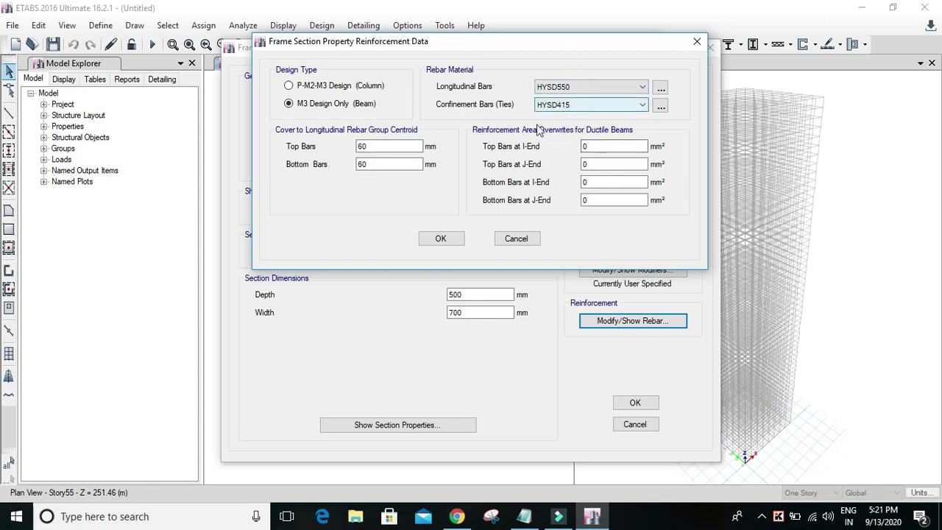
# Set the beam's top and bottom rebar cover to 30 mm and save the section and the frame properties
pyautogui.moveTo(383, 146); pyautogui.dragTo(338, 148)
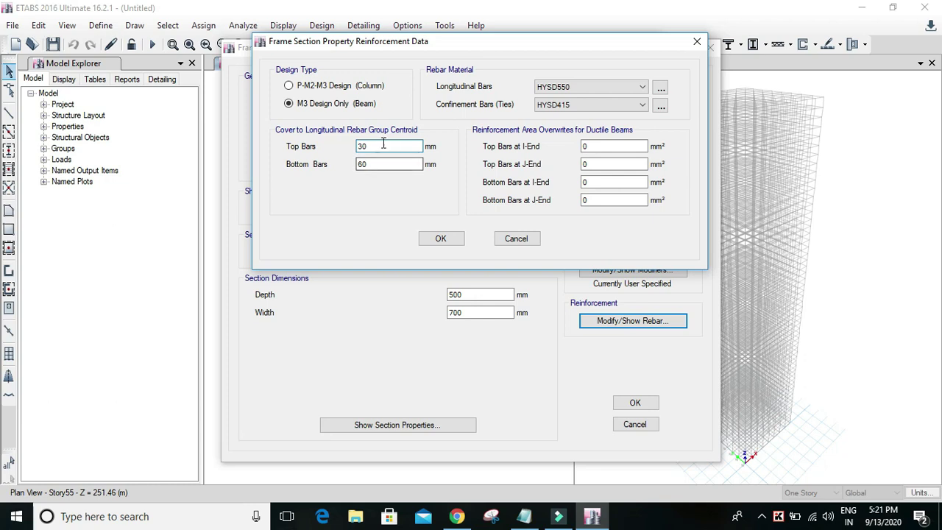
pyautogui.doubleClick(392, 163)
pyautogui.write('30')
pyautogui.click(441, 238)
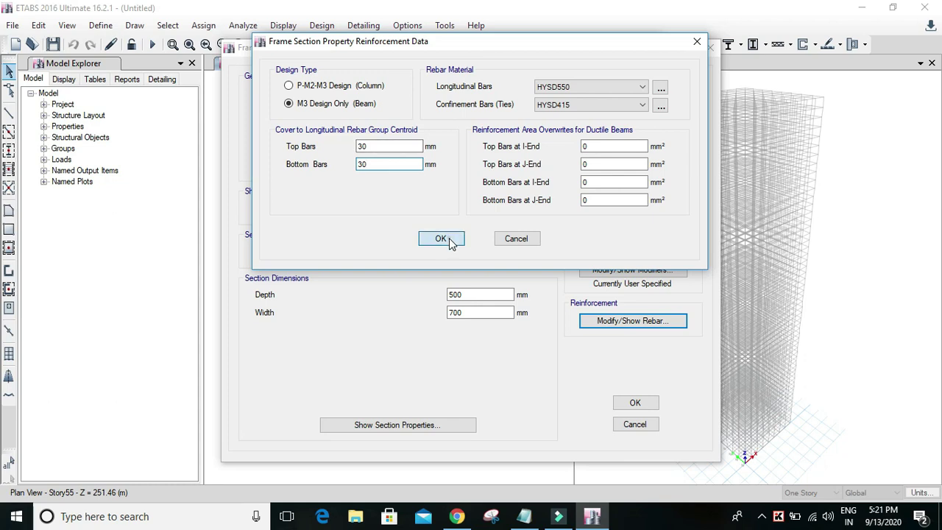
pyautogui.click(633, 402)
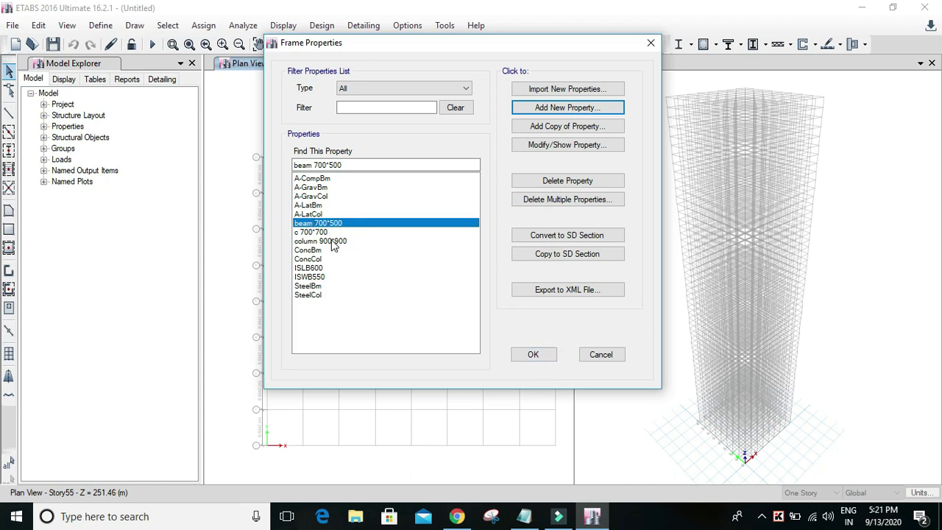
pyautogui.click(541, 354)
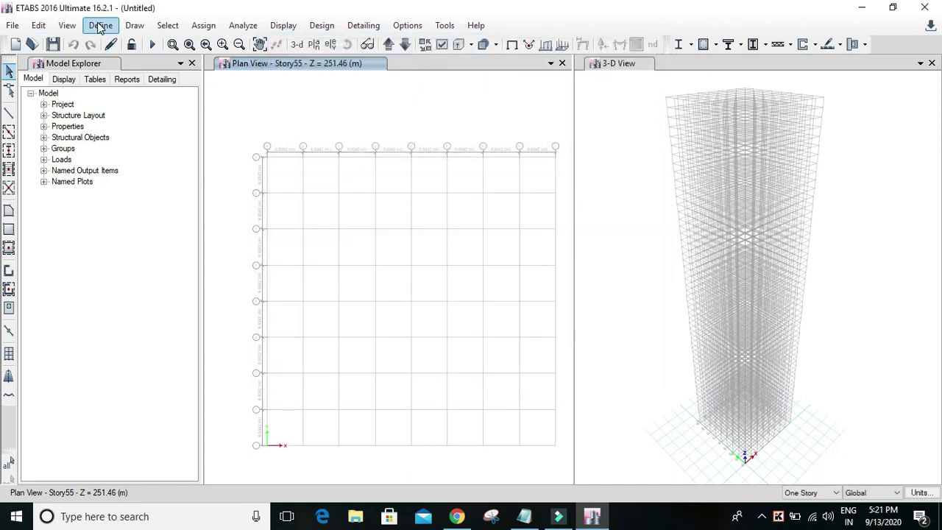
# Open the Slab1 section property for editing and set its slab material to M40
pyautogui.click(101, 26)
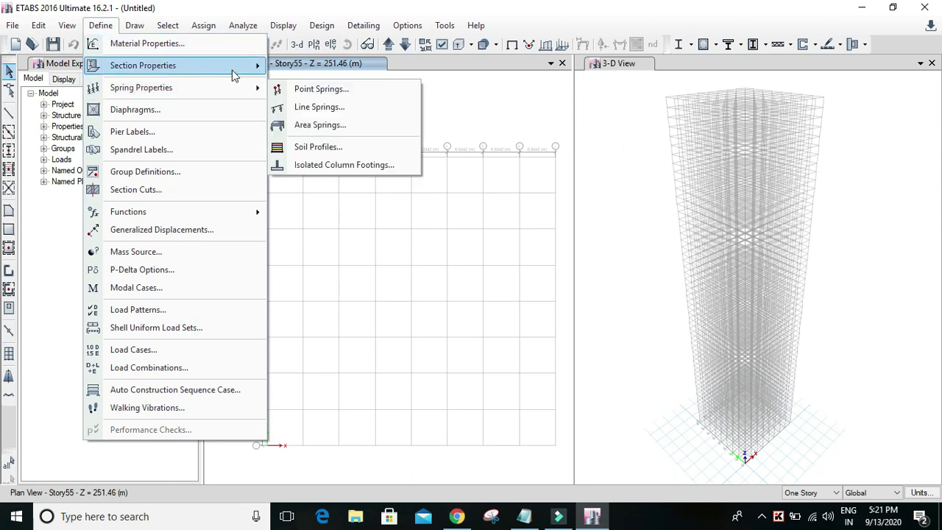
pyautogui.moveTo(234, 72)
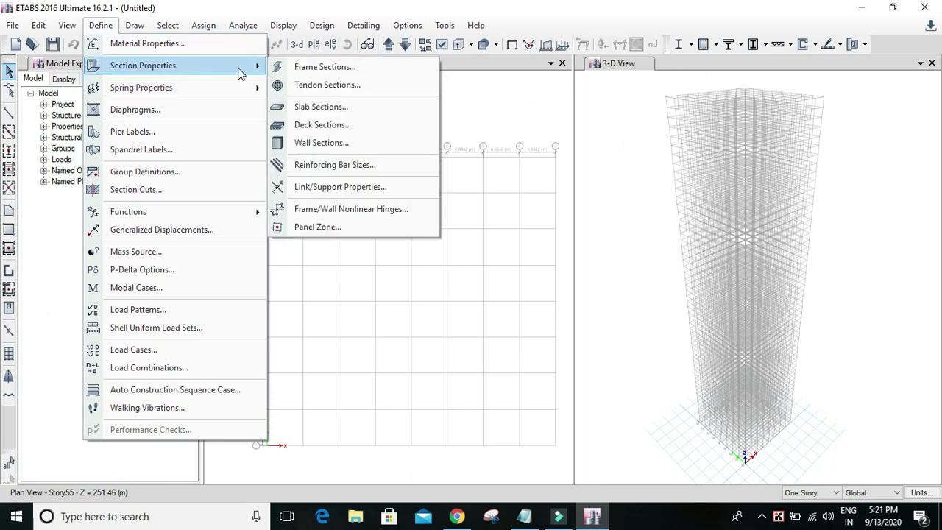
pyautogui.click(338, 109)
pyautogui.moveTo(489, 162); pyautogui.dragTo(482, 106)
pyautogui.click(381, 158)
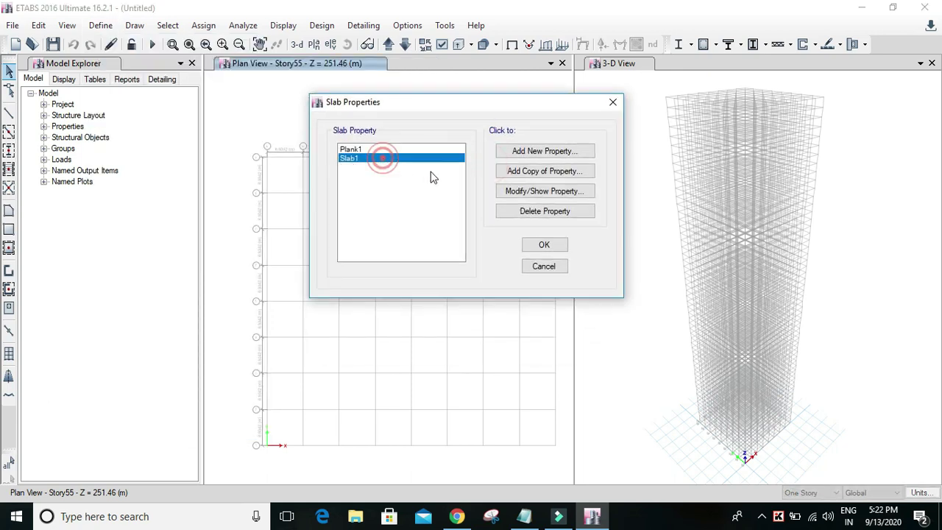
pyautogui.click(557, 193)
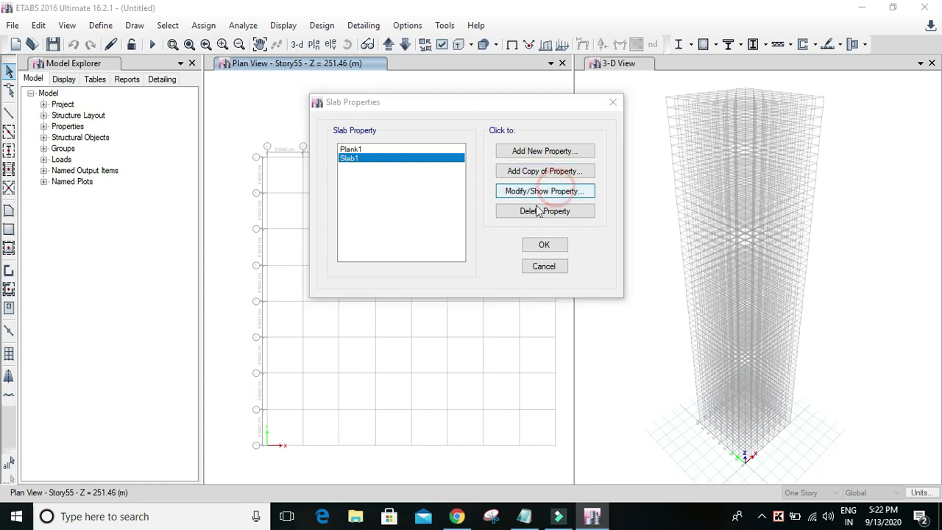
pyautogui.moveTo(469, 71); pyautogui.dragTo(464, 67)
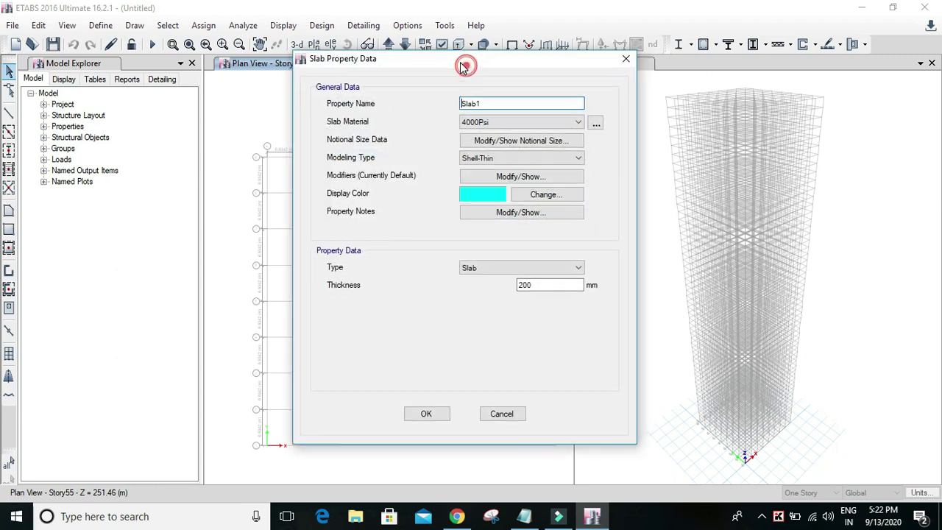
pyautogui.click(505, 103)
pyautogui.click(505, 103)
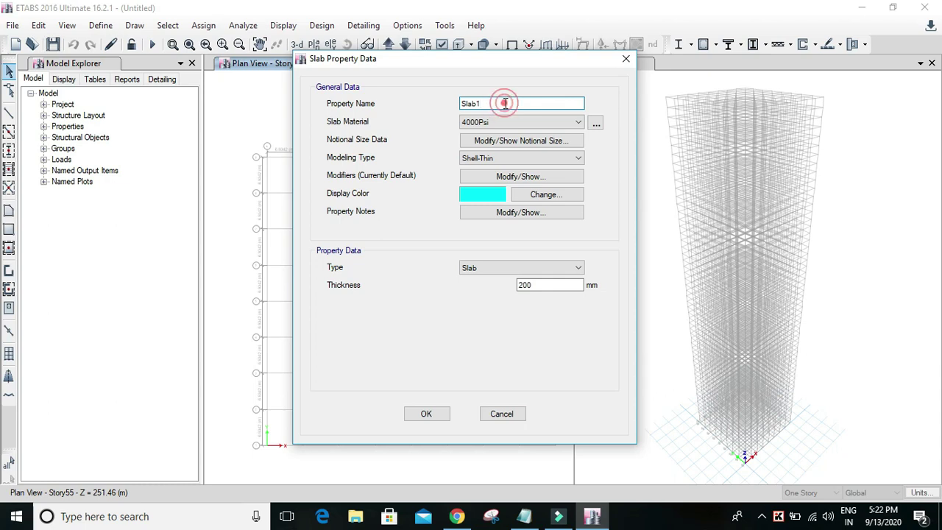
pyautogui.click(540, 125)
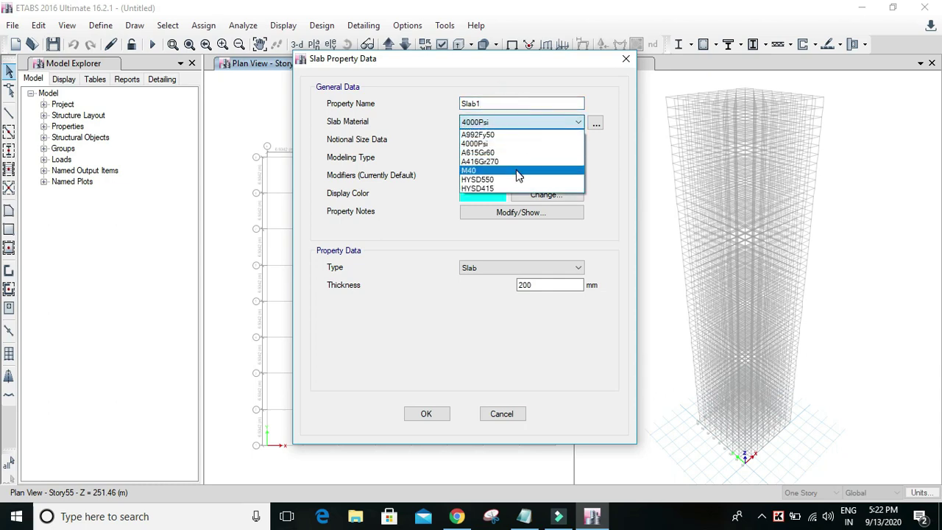
pyautogui.click(518, 175)
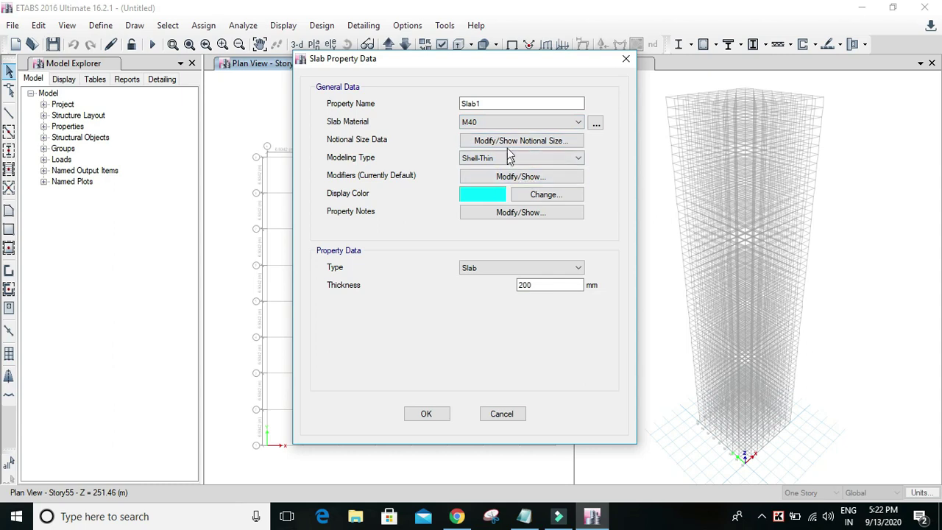
# Set Slab1's membrane f11, f22 and f12 stiffness modifiers to 0.25
pyautogui.click(524, 212)
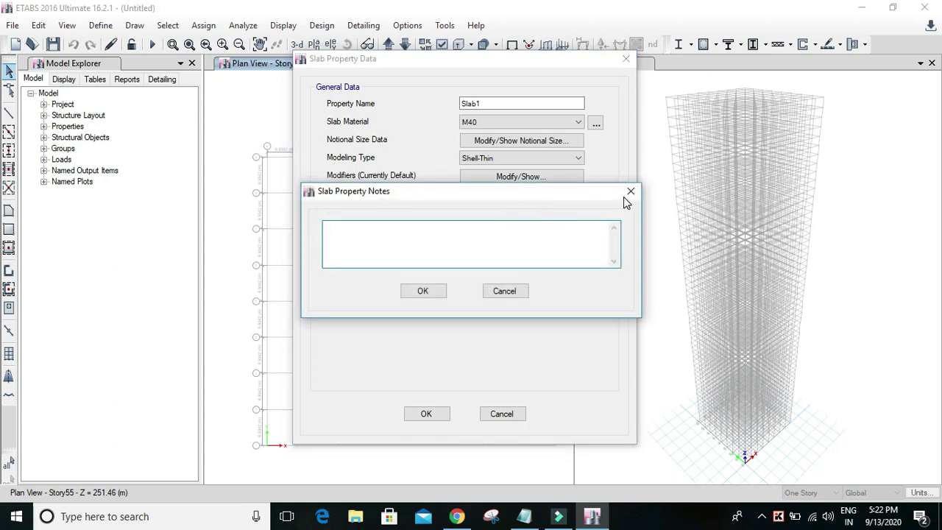
pyautogui.click(629, 192)
pyautogui.click(537, 178)
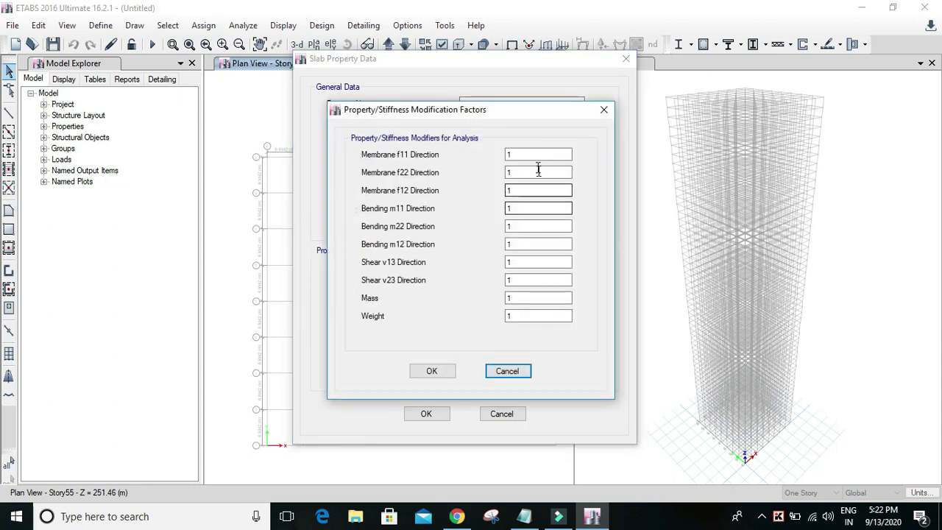
pyautogui.doubleClick(537, 154)
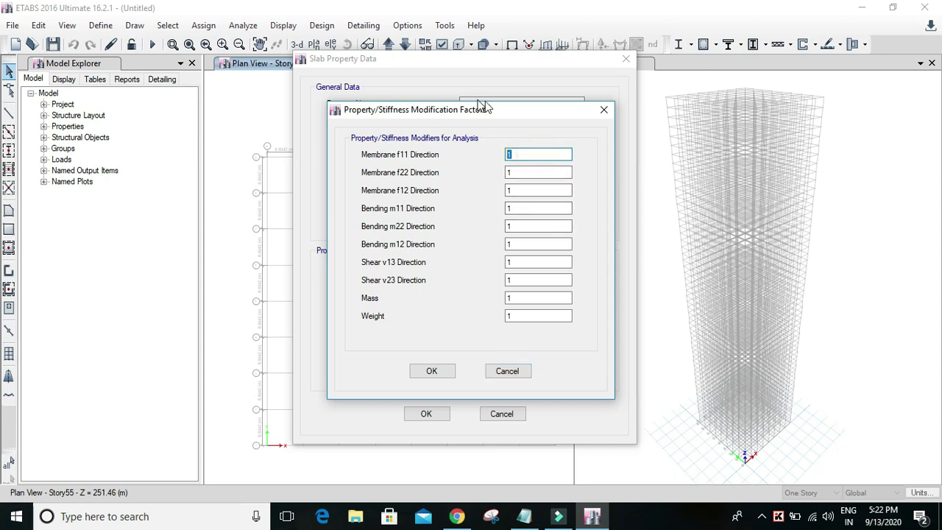
pyautogui.moveTo(484, 105)
pyautogui.mouseDown()
pyautogui.moveTo(469, 93)
pyautogui.moveTo(488, 118)
pyautogui.moveTo(498, 92)
pyautogui.mouseUp()
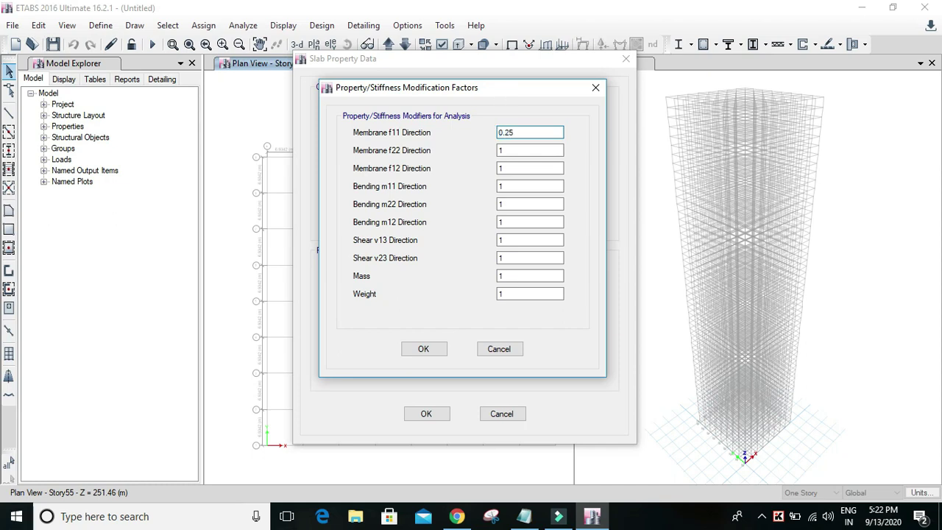
pyautogui.press('Tab')
pyautogui.write('0.25')
pyautogui.press('Tab')
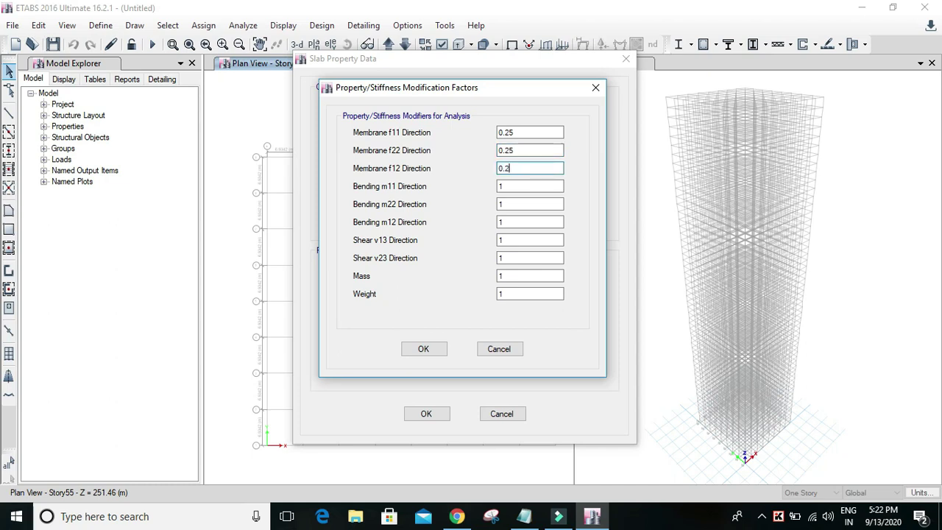
# Set Slab1's bending m11, m22, m12 and shear v13, v23 modifiers to 0.25 and accept the modification factors
pyautogui.press('Tab')
pyautogui.write('0')
pyautogui.press('Tab')
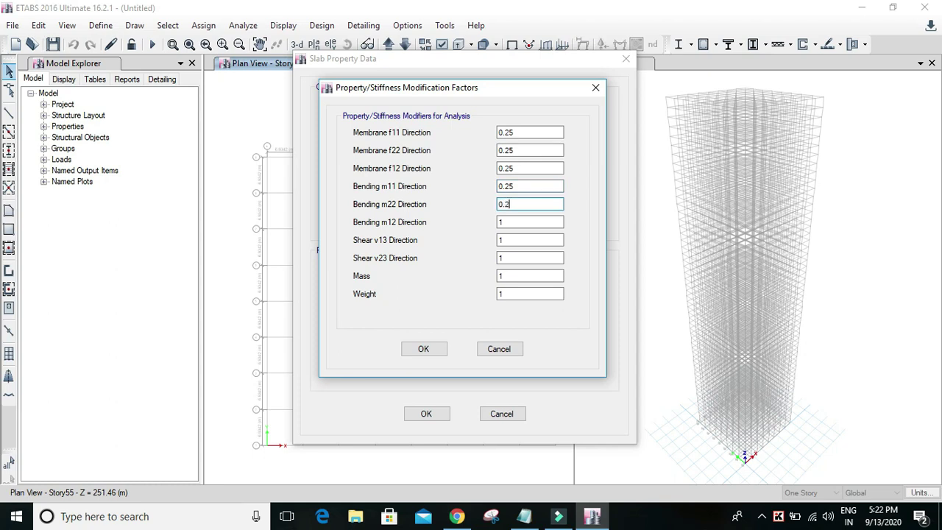
pyautogui.write('0')
pyautogui.write('0')
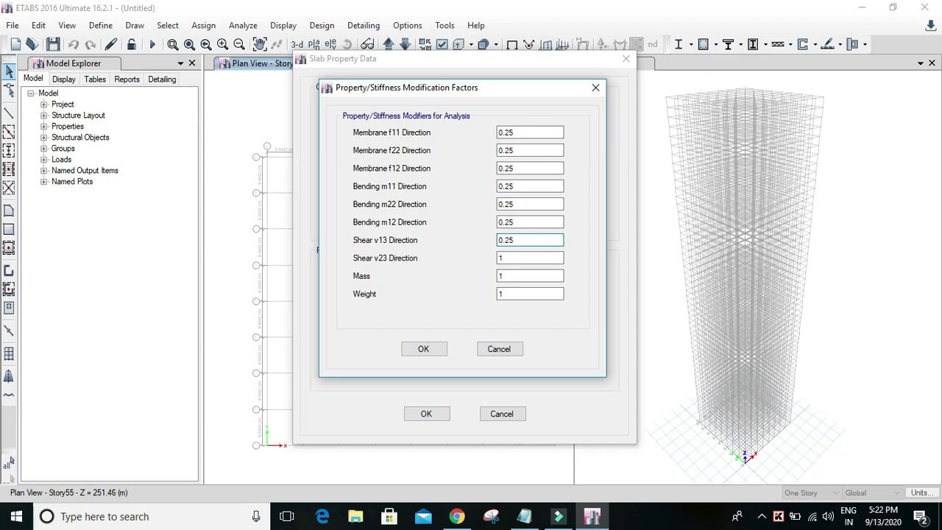
pyautogui.press('Tab')
pyautogui.write('0')
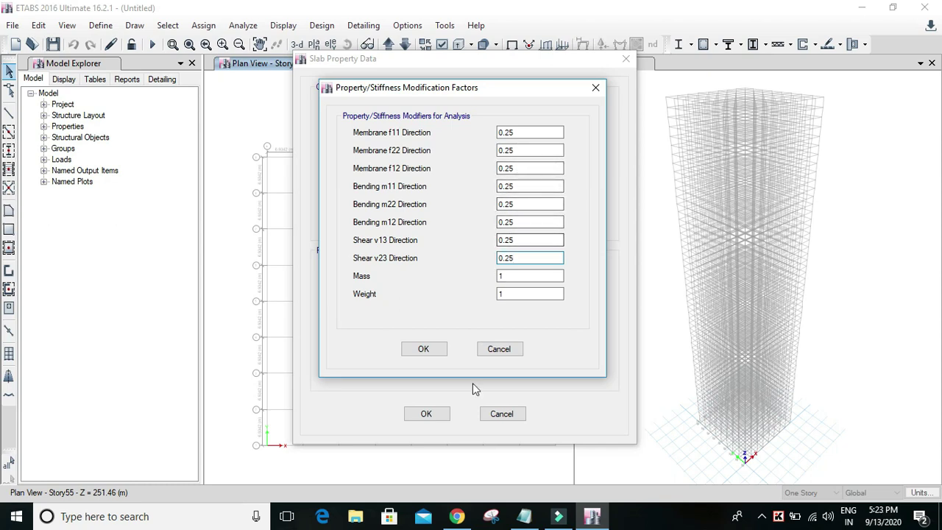
pyautogui.click(424, 349)
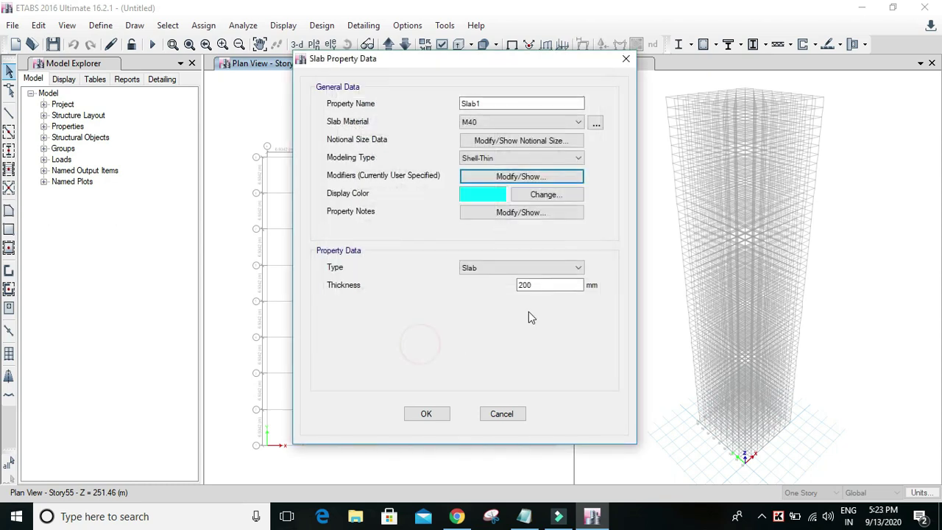
# Set Slab1's thickness to 300 mm and save the slab properties
pyautogui.doubleClick(561, 284)
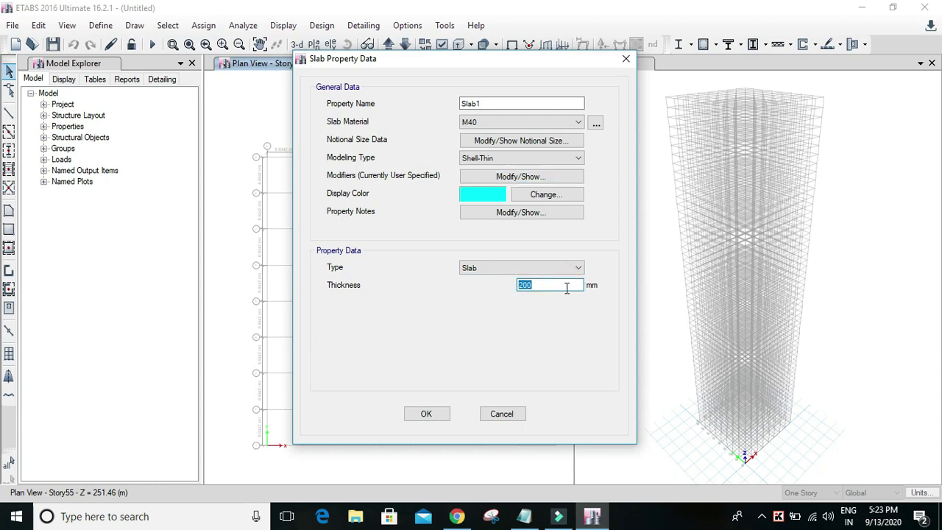
pyautogui.click(564, 286)
pyautogui.doubleClick(525, 285)
pyautogui.click(549, 299)
pyautogui.click(564, 285)
pyautogui.doubleClick(560, 284)
pyautogui.write('300')
pyautogui.moveTo(551, 63); pyautogui.dragTo(535, 44)
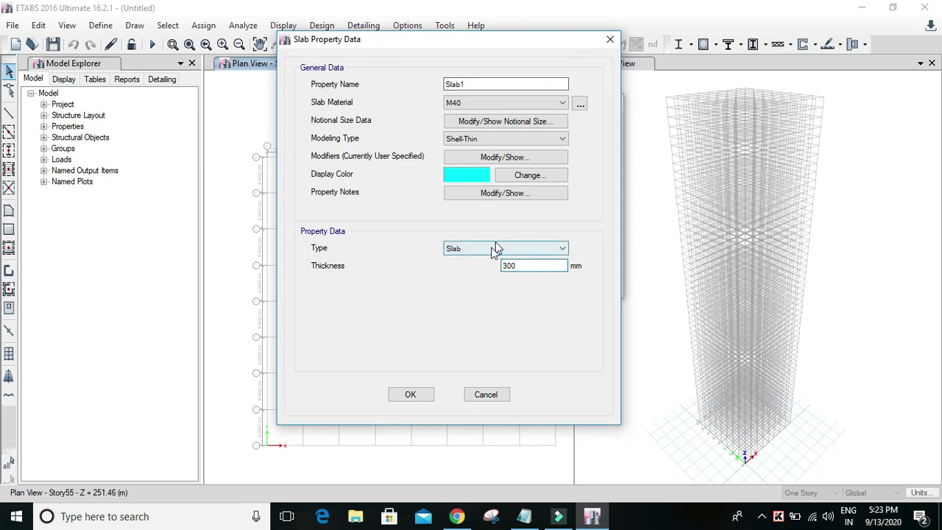
pyautogui.click(425, 395)
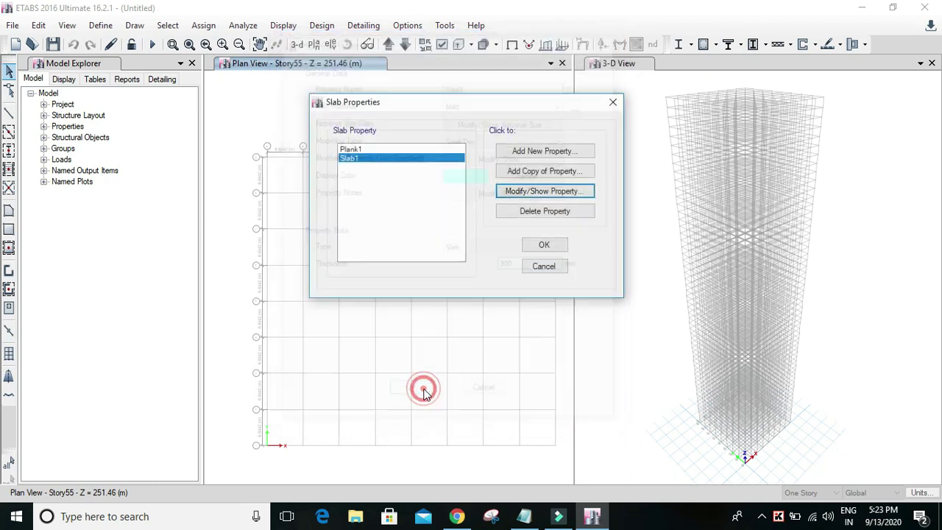
pyautogui.click(544, 245)
# Define the Wall1 section with M40 material and a thickness of 250 mm, and save the wall properties
pyautogui.click(103, 25)
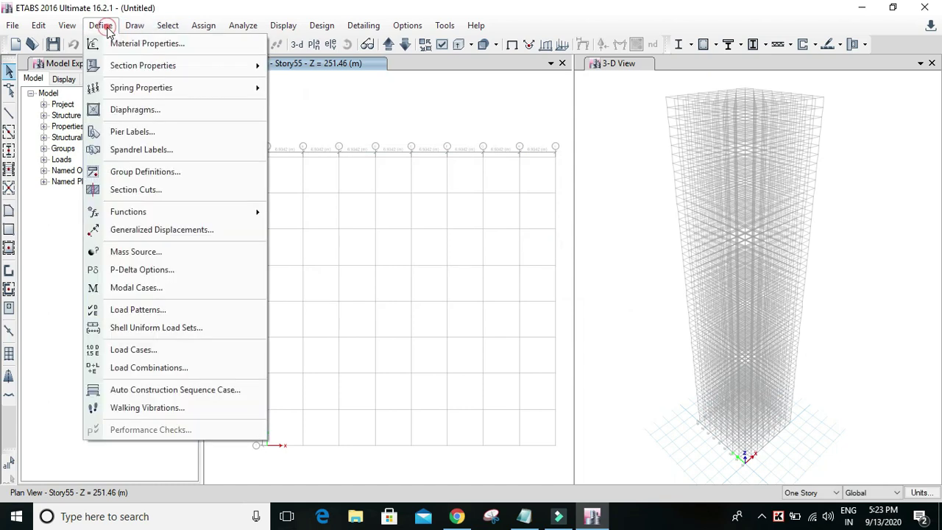
pyautogui.moveTo(193, 72)
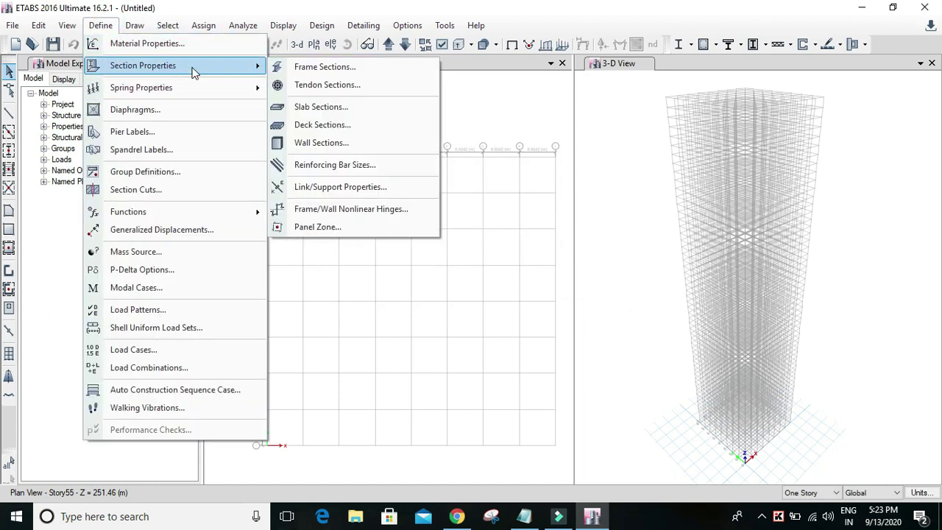
pyautogui.click(324, 145)
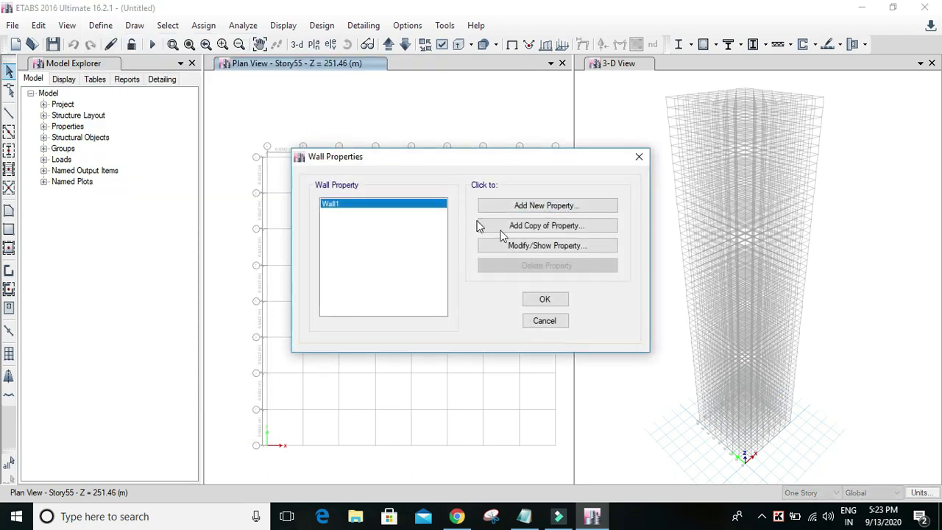
pyautogui.click(549, 246)
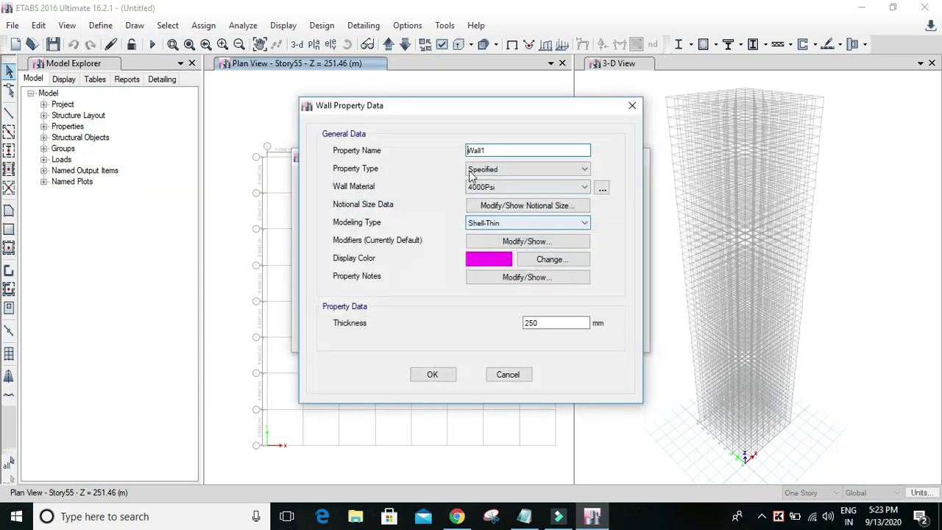
pyautogui.click(543, 171)
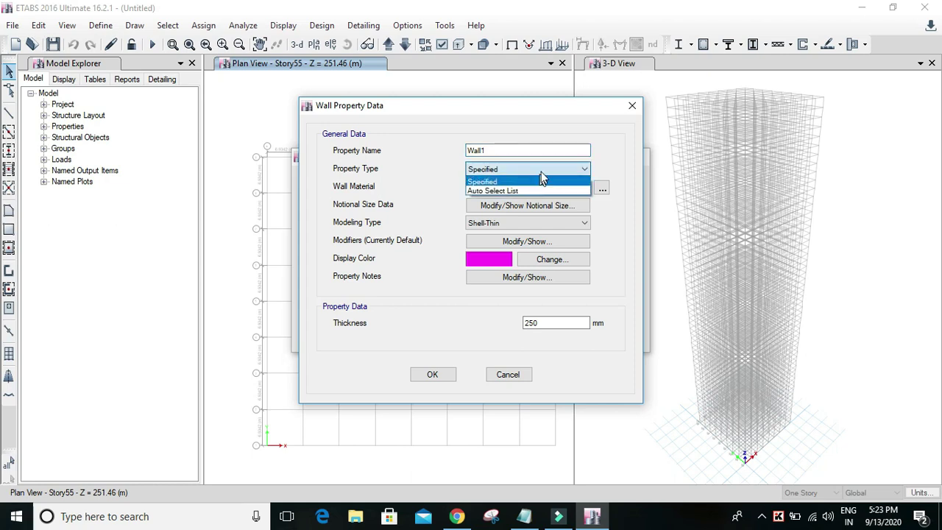
pyautogui.click(542, 171)
pyautogui.click(542, 186)
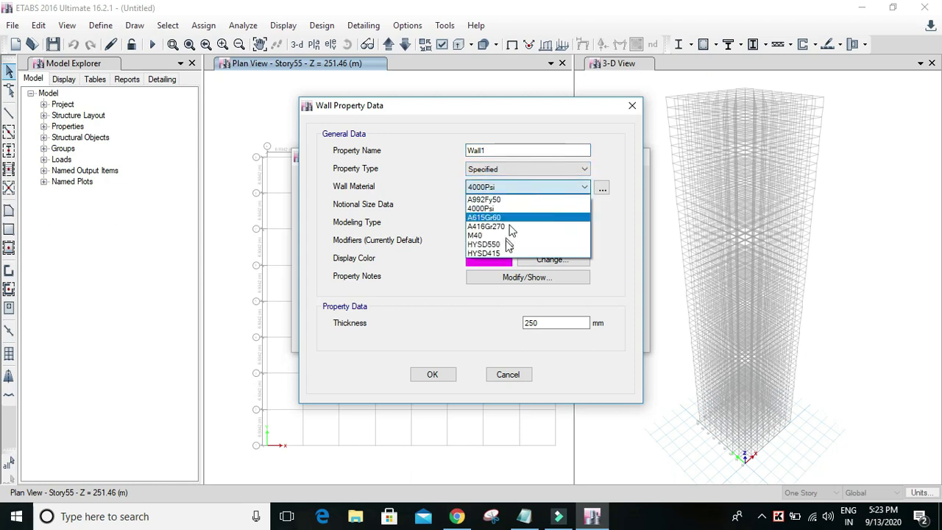
pyautogui.click(511, 234)
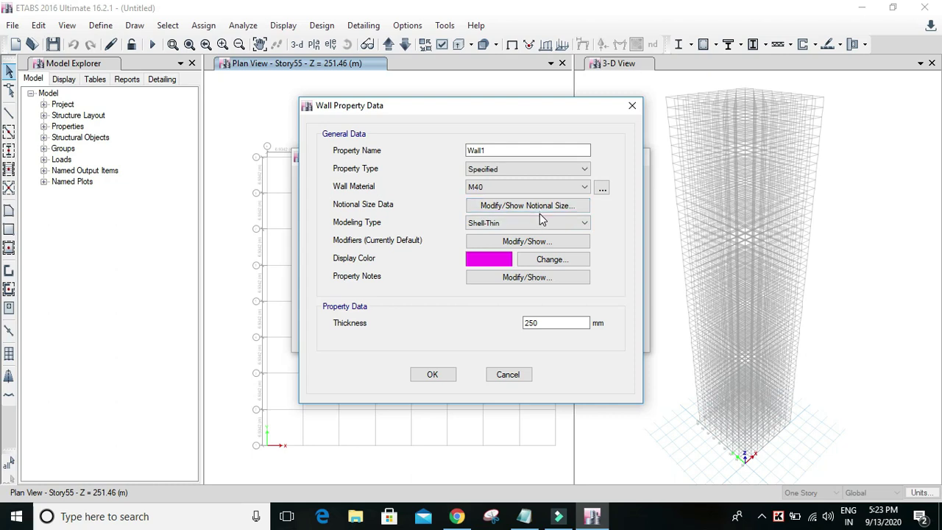
pyautogui.click(563, 322)
pyautogui.moveTo(538, 322); pyautogui.dragTo(492, 321)
pyautogui.click(446, 375)
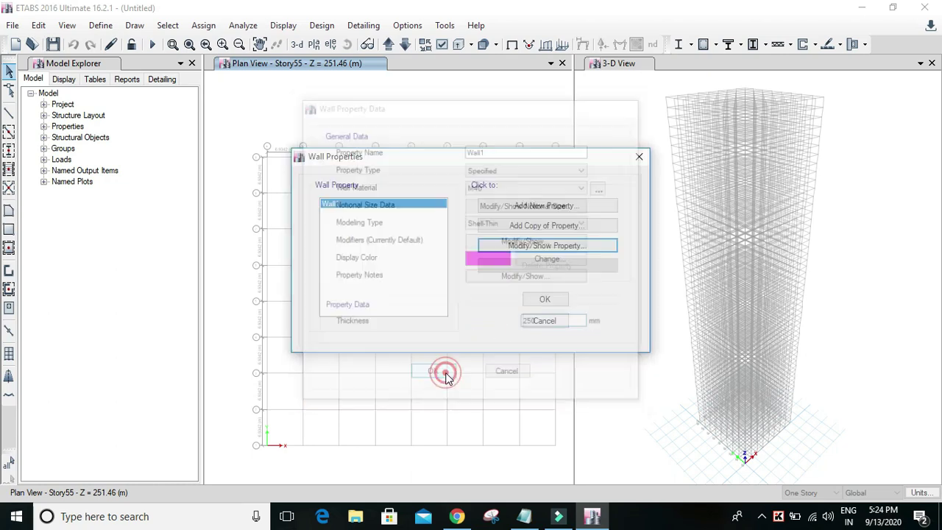
pyautogui.click(553, 303)
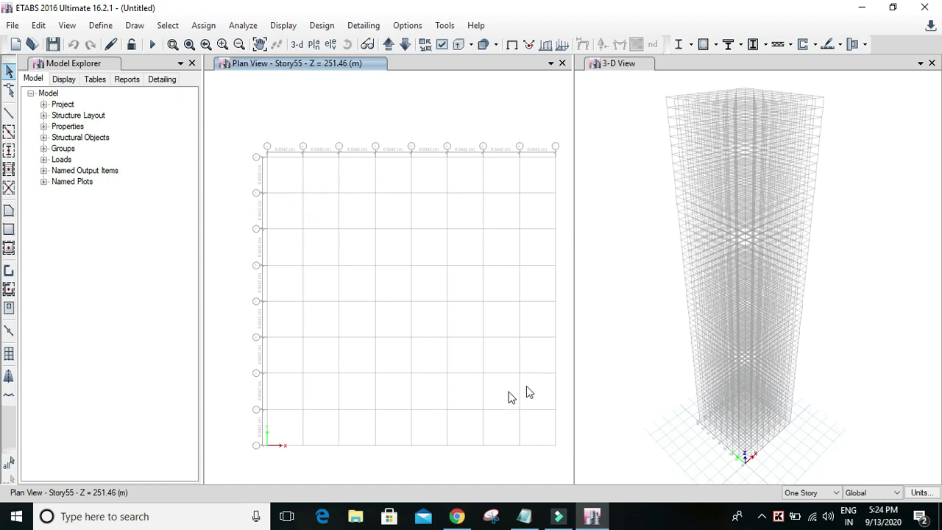
# Place column 900*900 at every interior grid intersection of the plan, applied to Similar Stories, leaving the perimeter grid lines free
pyautogui.click(8, 150)
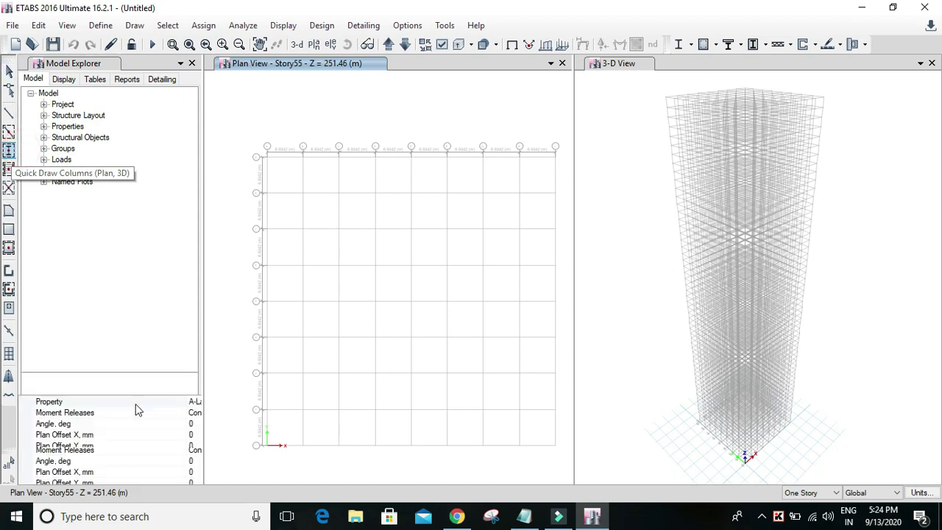
pyautogui.click(193, 401)
pyautogui.click(194, 401)
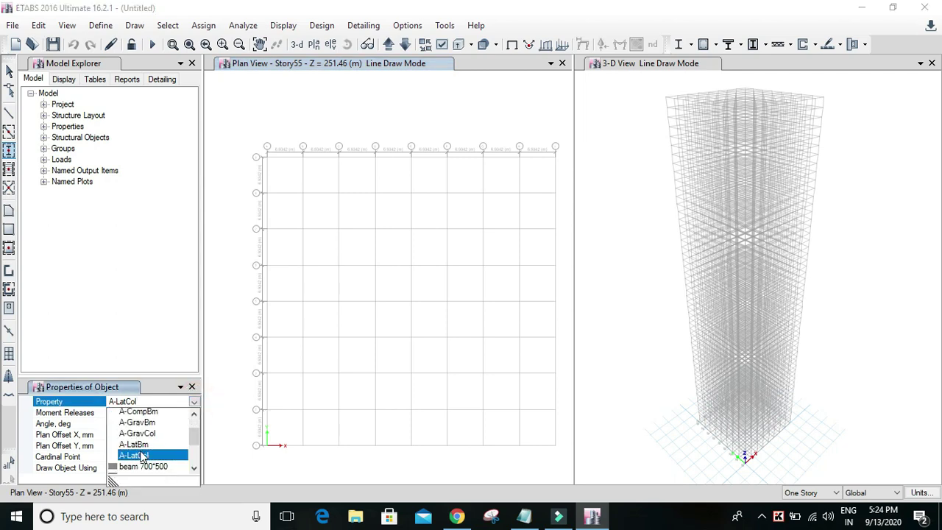
pyautogui.scroll(-1, 166, 452)
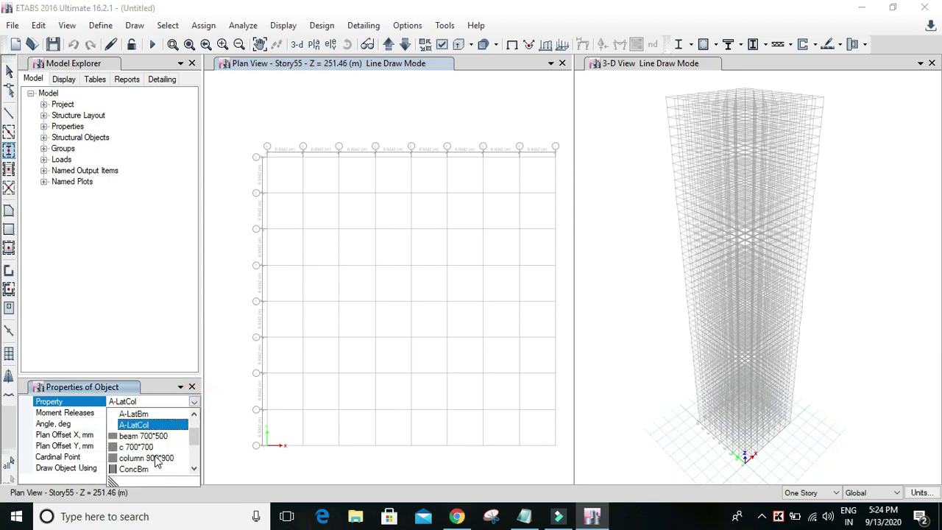
pyautogui.click(156, 457)
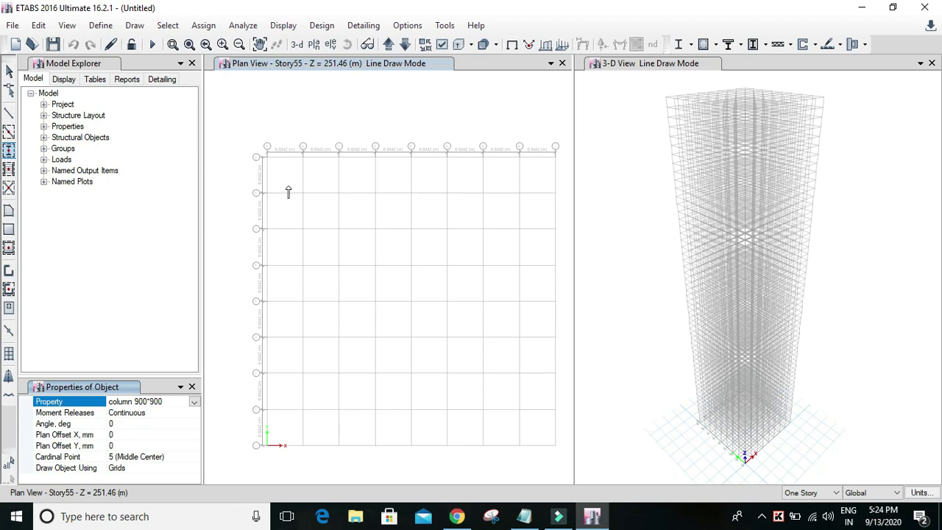
pyautogui.click(836, 493)
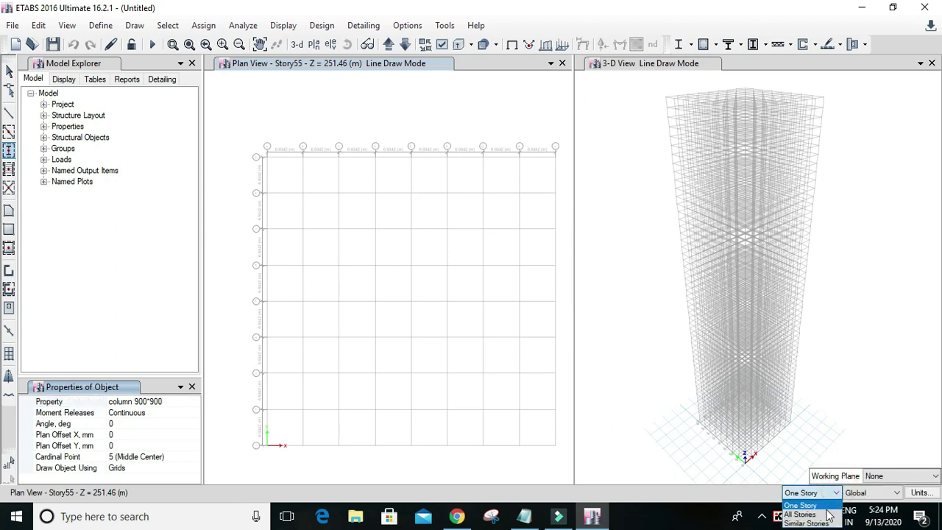
pyautogui.click(827, 523)
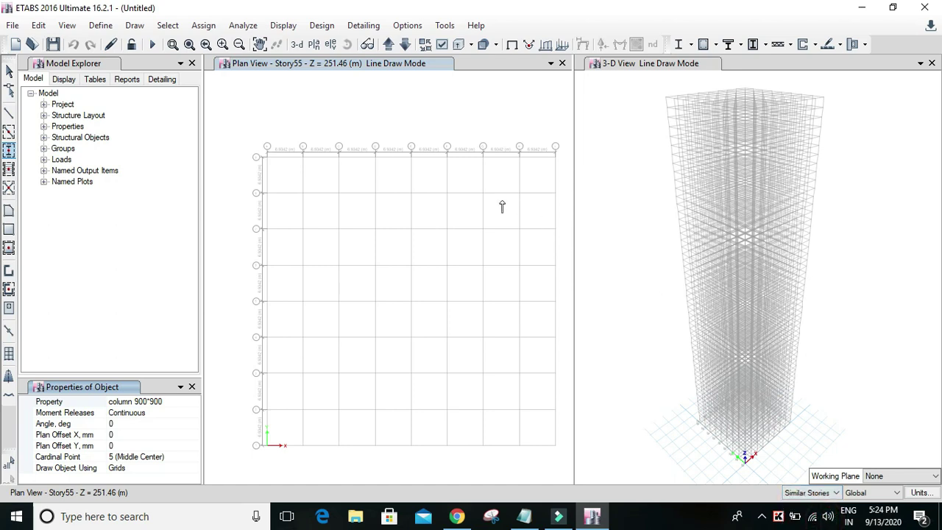
pyautogui.click(292, 182)
pyautogui.moveTo(305, 210); pyautogui.dragTo(527, 416)
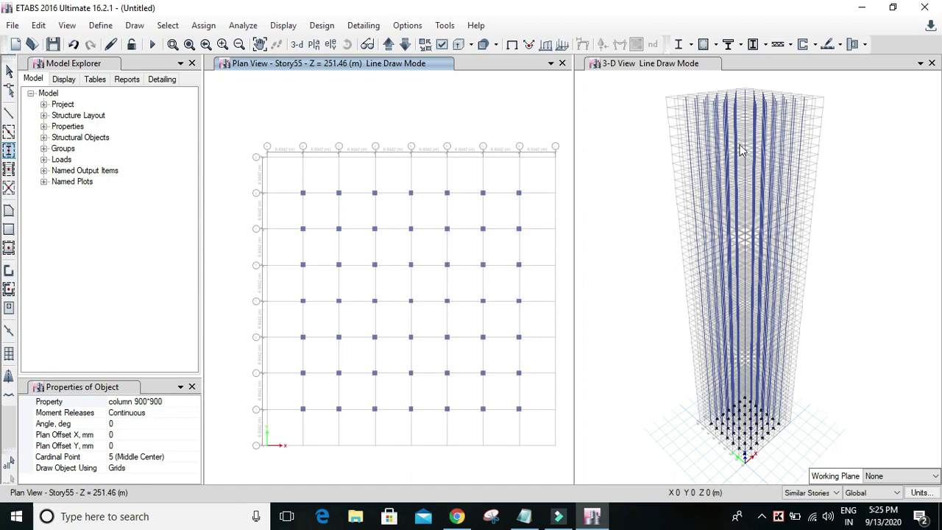
pyautogui.moveTo(517, 295); pyautogui.dragTo(517, 267, button='middle')
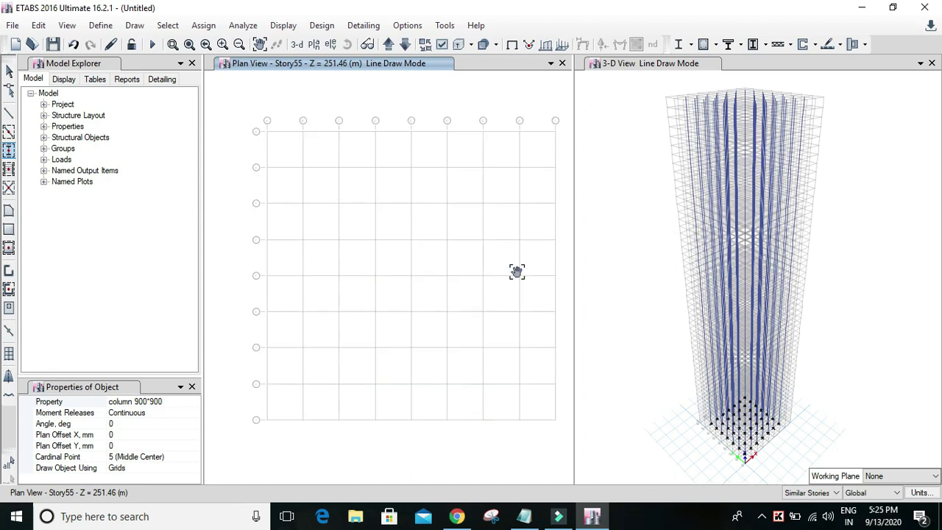
pyautogui.press('Escape')
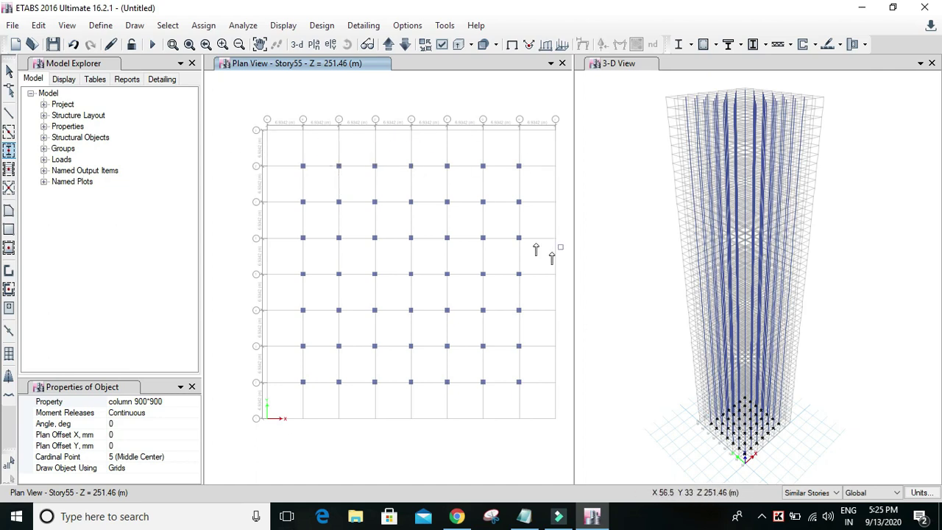
pyautogui.click(9, 149)
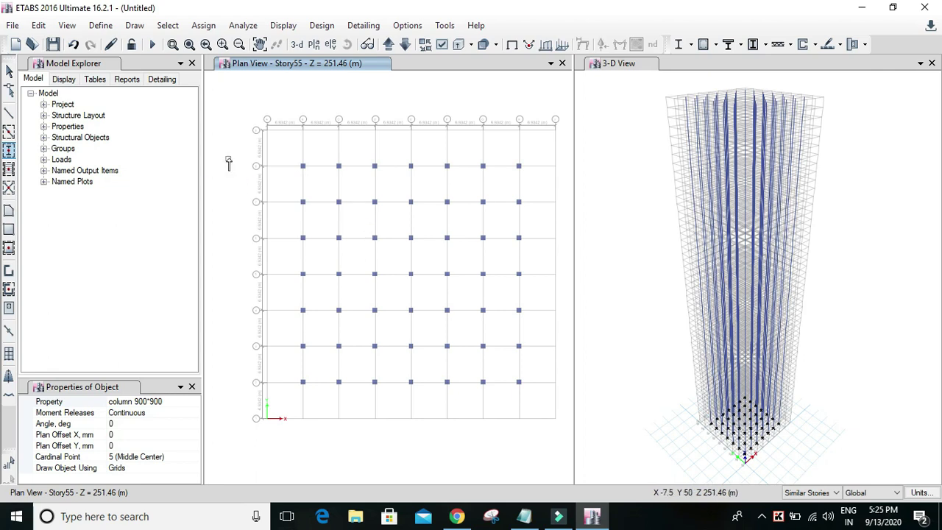
pyautogui.click(9, 70)
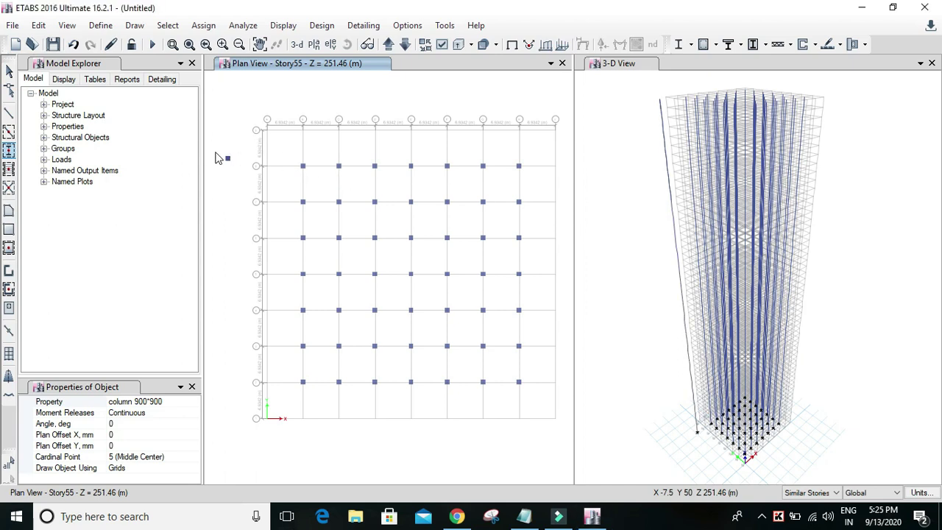
pyautogui.click(216, 153)
pyautogui.click(223, 145)
pyautogui.click(222, 148)
pyautogui.click(228, 160)
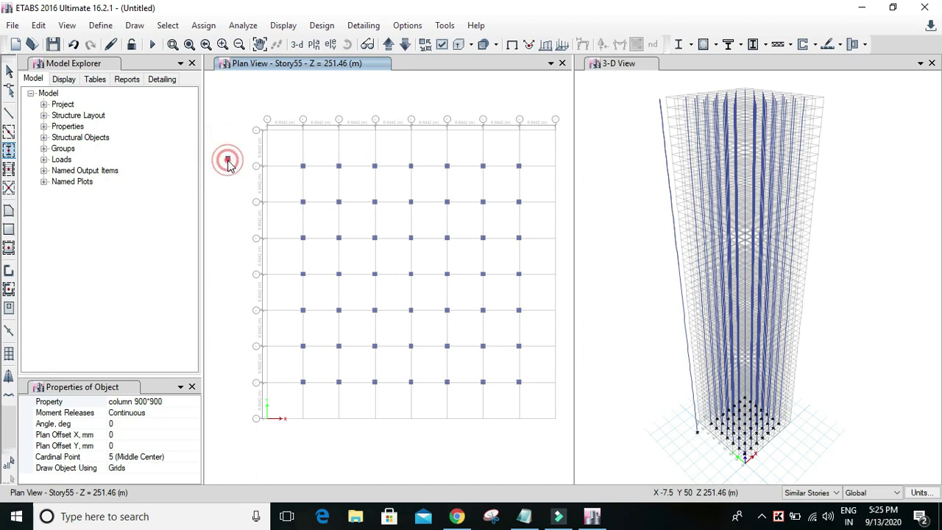
pyautogui.click(228, 161)
pyautogui.click(228, 159)
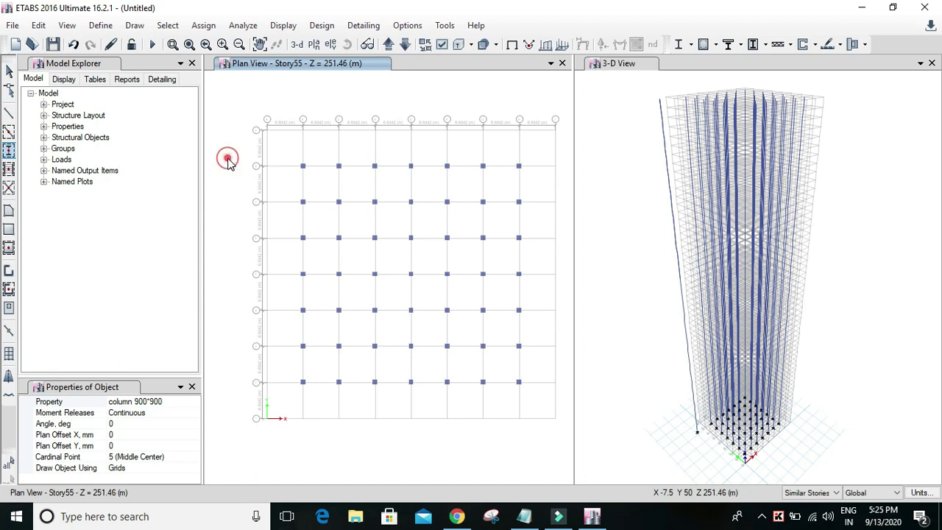
pyautogui.click(864, 10)
pyautogui.click(658, 115)
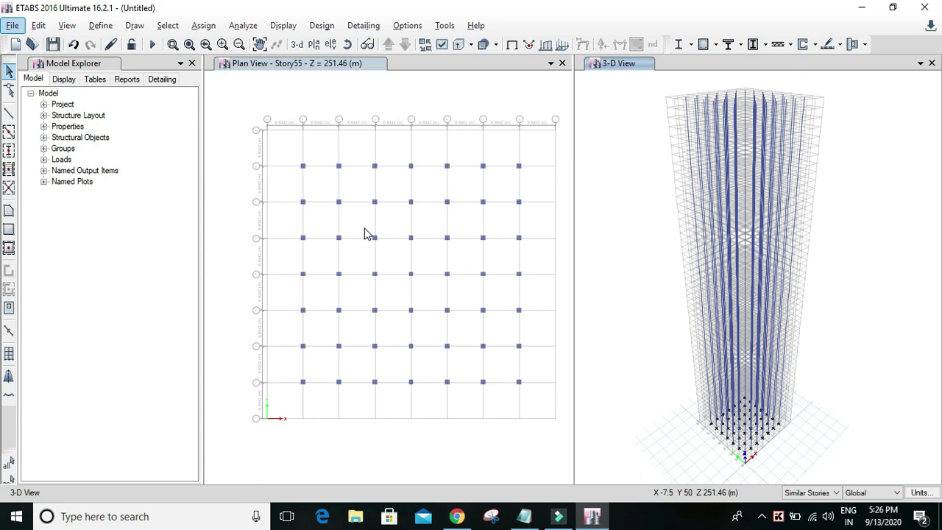
# Delete the block of six central columns, three across and two deep, on grid lines D to F
pyautogui.moveTo(364, 227); pyautogui.dragTo(456, 289)
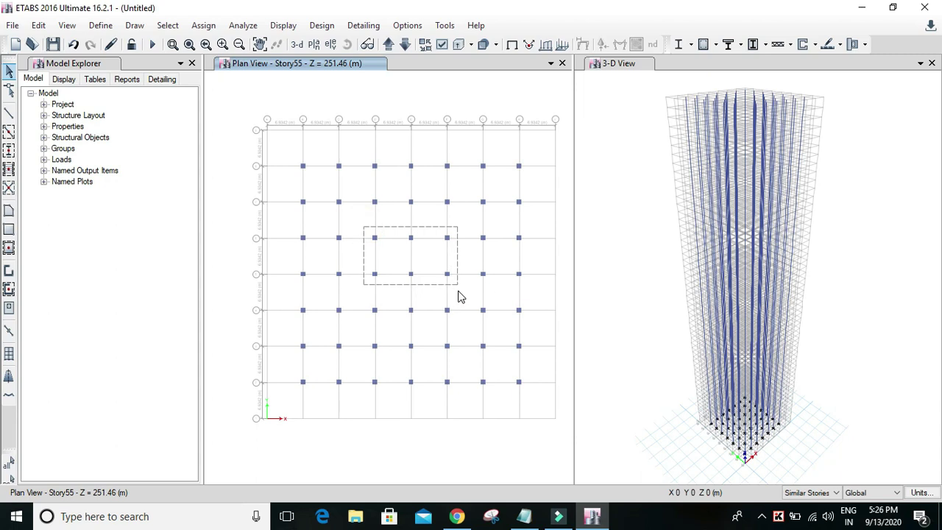
pyautogui.moveTo(458, 291); pyautogui.dragTo(449, 285)
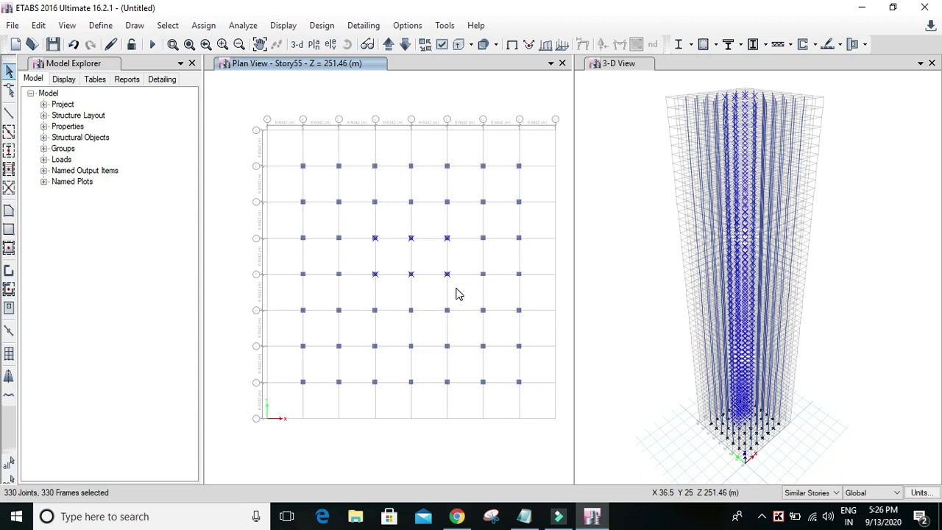
pyautogui.press('Delete')
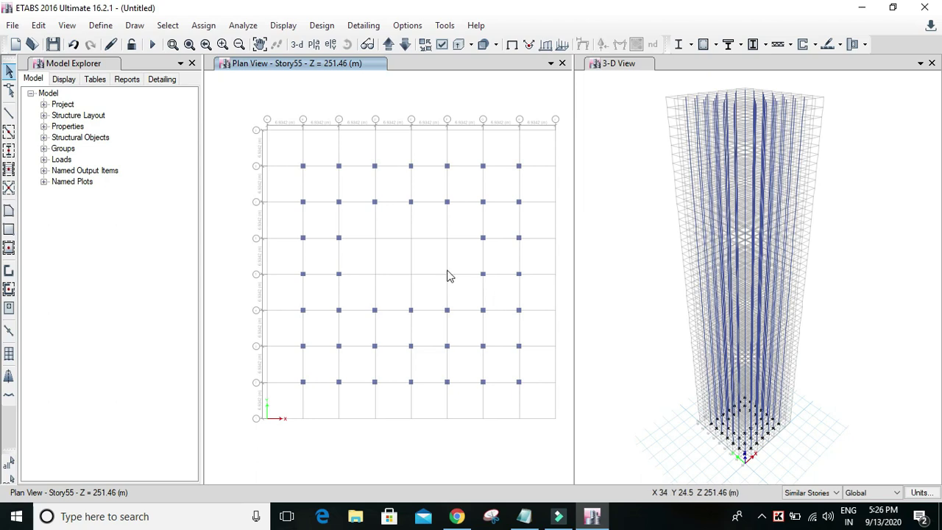
# Draw Wall1 piers in the cleared central area: two adjoining walls along the upper grid line and three one-bay walls running down from it
pyautogui.click(9, 290)
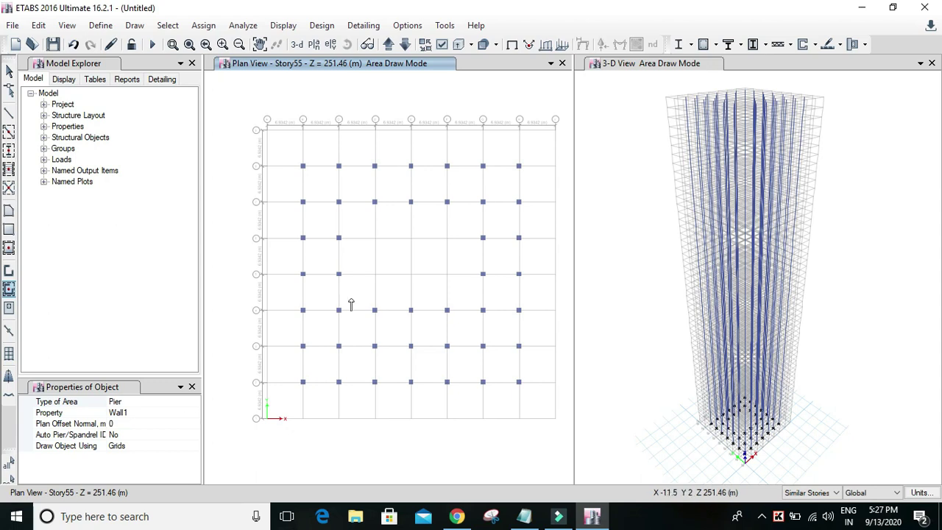
pyautogui.click(375, 259)
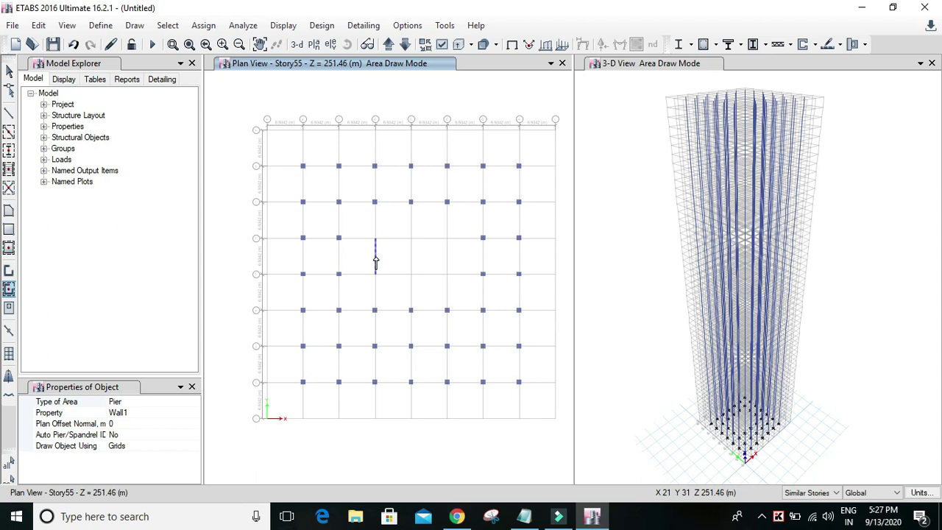
pyautogui.click(376, 259)
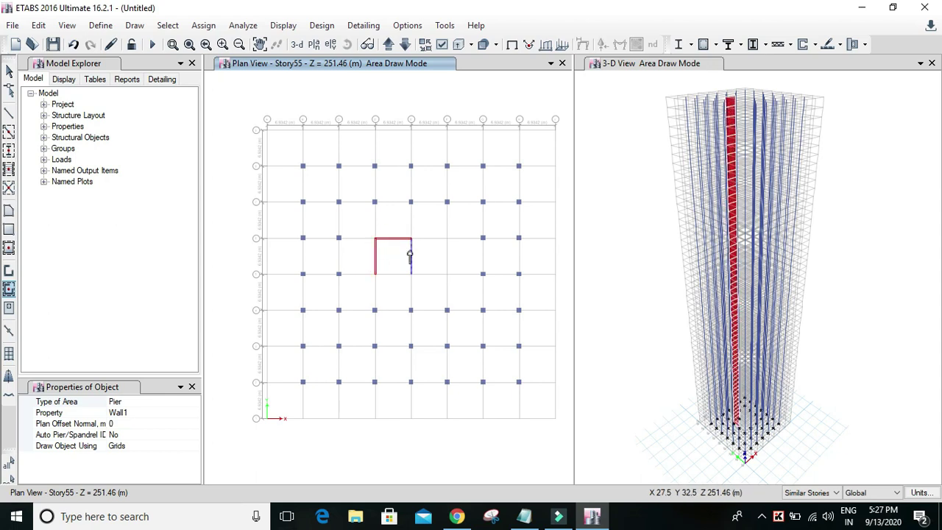
pyautogui.click(411, 254)
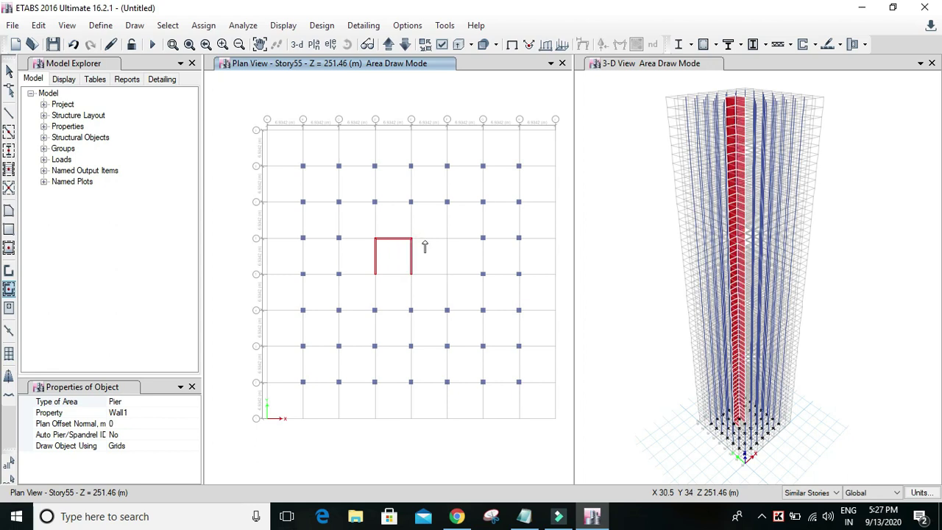
pyautogui.click(425, 247)
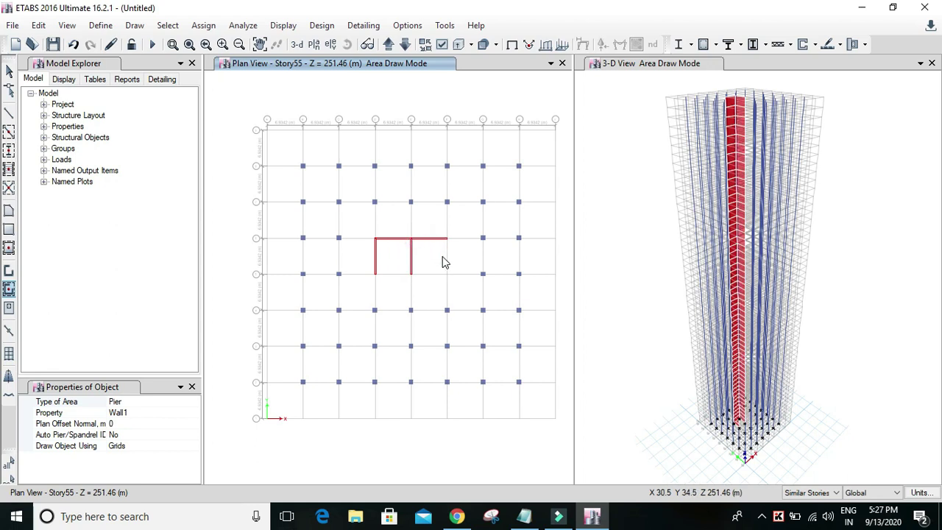
pyautogui.click(446, 256)
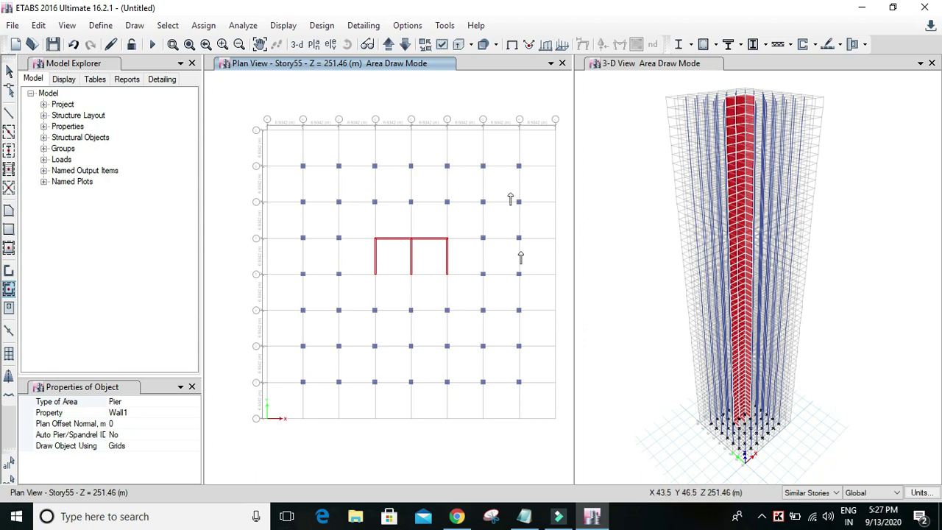
pyautogui.press('Escape')
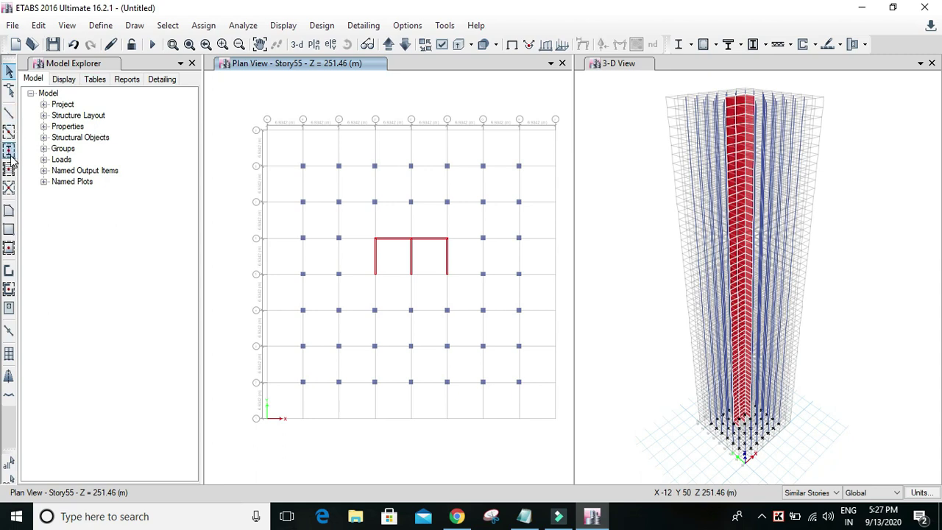
# Start a floor outline with property Slab1 at the grid's upper-left corner and continue its straight edge to grid point A 1
pyautogui.click(9, 212)
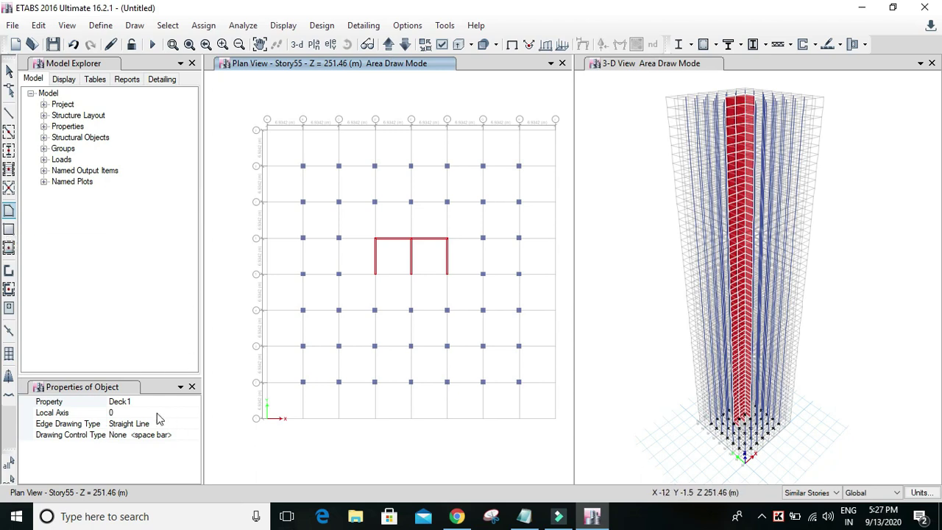
pyautogui.click(195, 404)
pyautogui.click(194, 402)
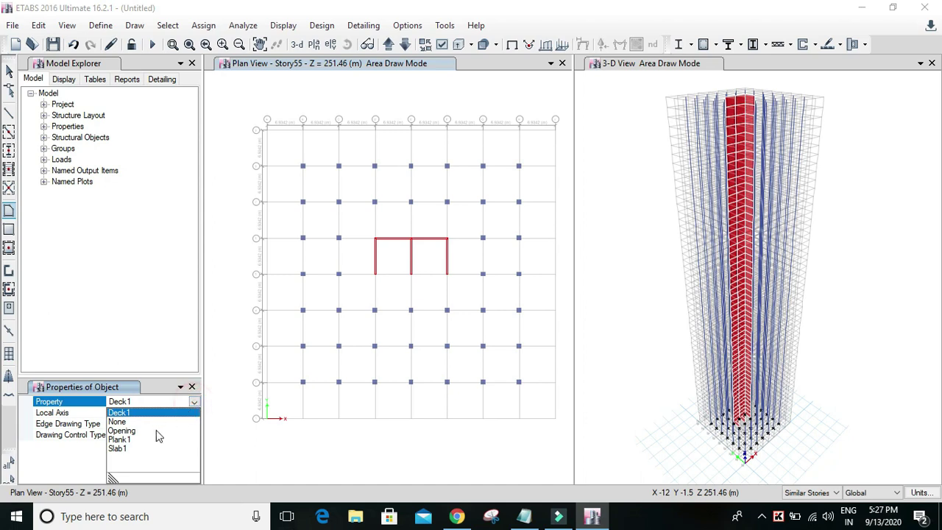
pyautogui.click(119, 449)
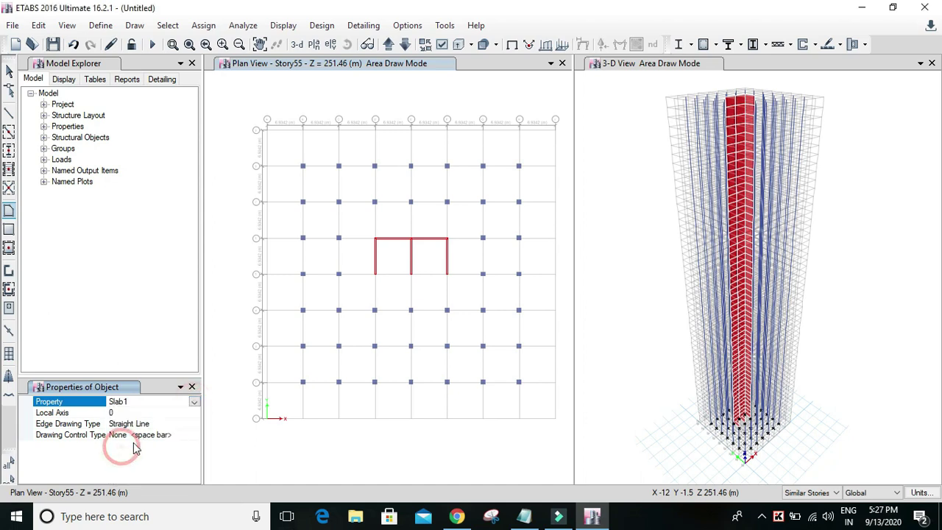
pyautogui.click(267, 131)
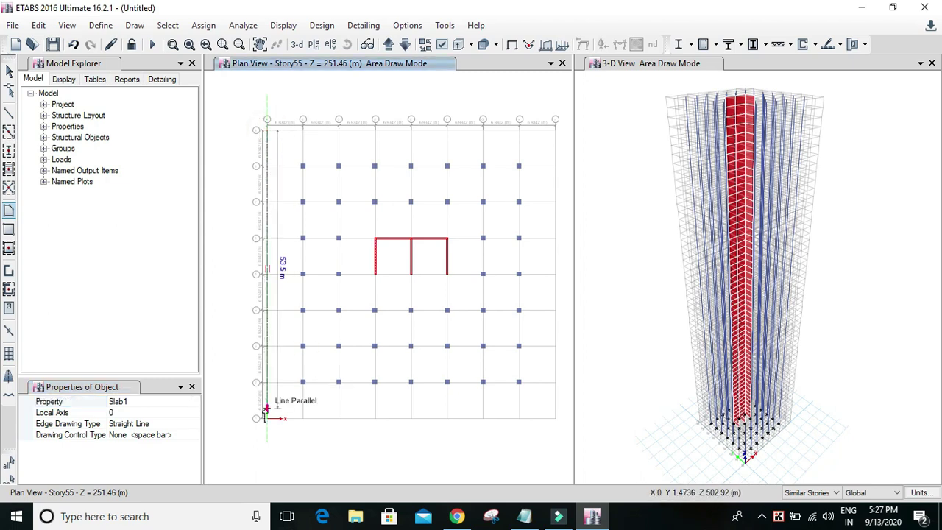
pyautogui.scroll(5, 265, 390)
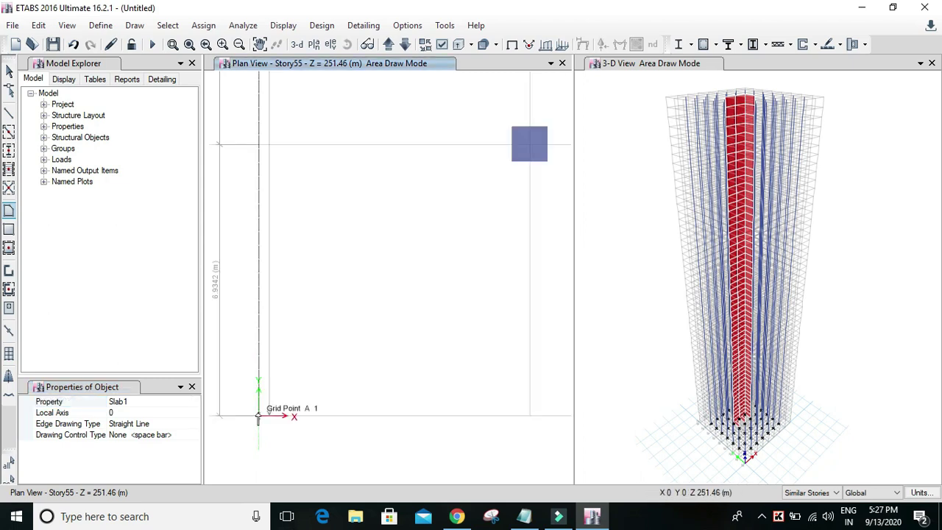
pyautogui.click(258, 418)
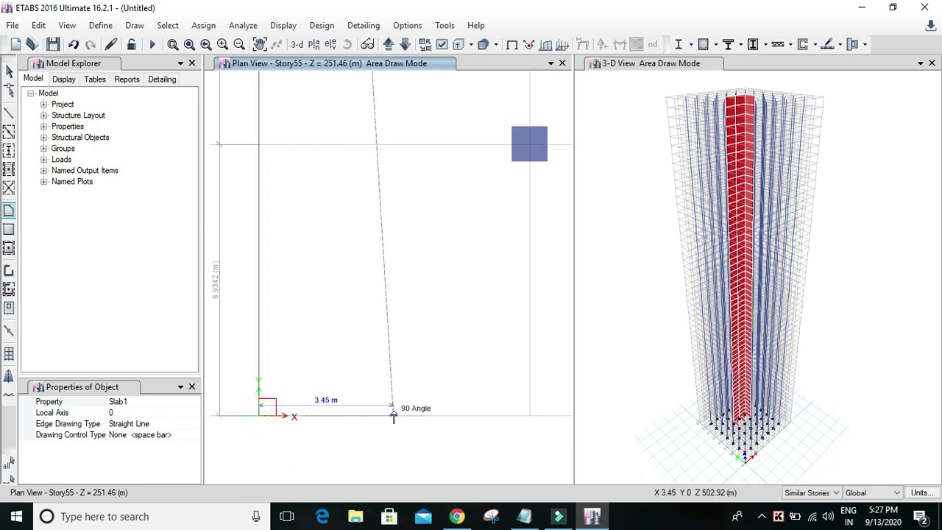
# Continue the Slab1 floor outline along grid line 1 to grid point I 1 and up to grid point I 9
pyautogui.scroll(-3, 393, 412)
pyautogui.moveTo(393, 412); pyautogui.dragTo(261, 373, button='middle')
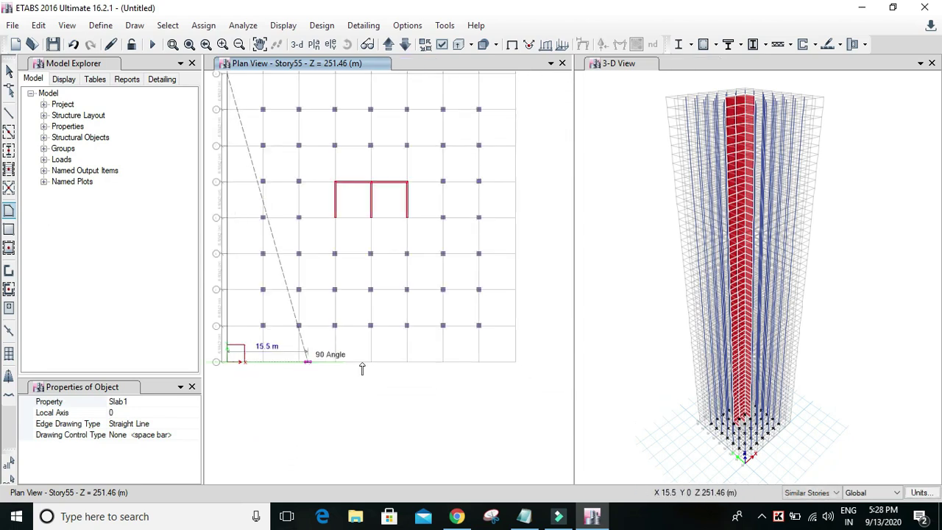
pyautogui.scroll(-2, 532, 361)
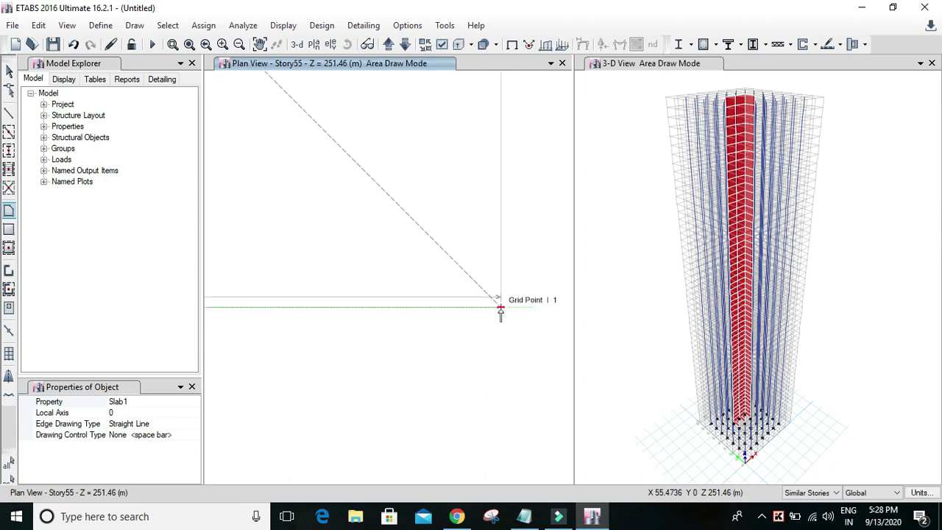
pyautogui.scroll(-2, 500, 309)
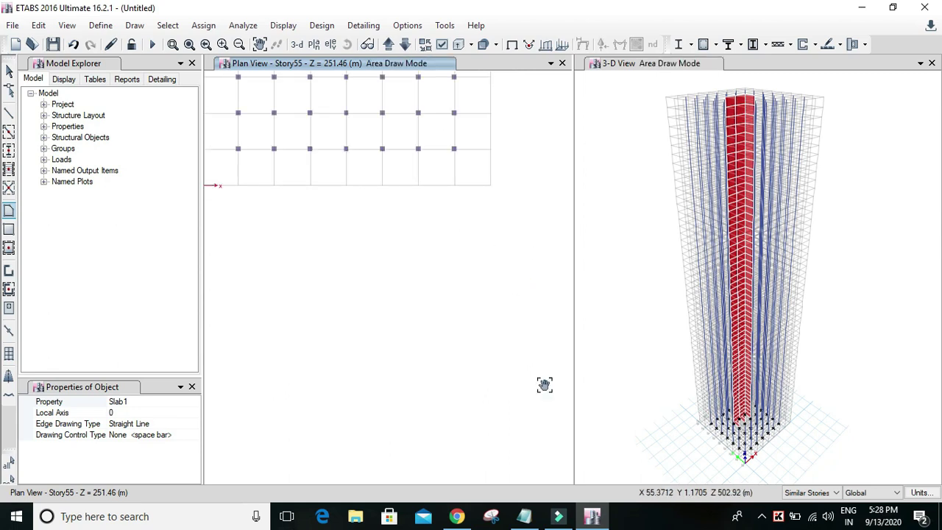
pyautogui.press('Escape')
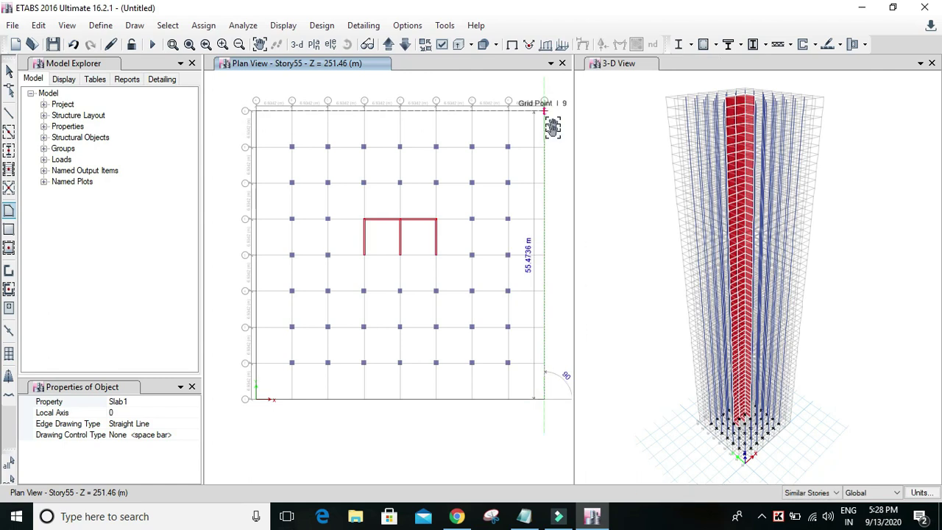
pyautogui.moveTo(546, 116); pyautogui.dragTo(550, 182, button='middle')
pyautogui.scroll(2, 545, 177)
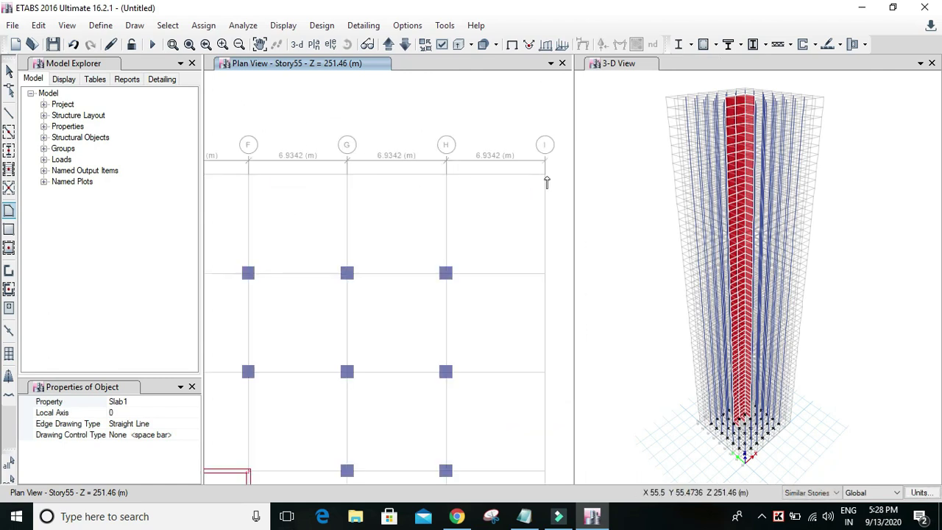
pyautogui.click(544, 177)
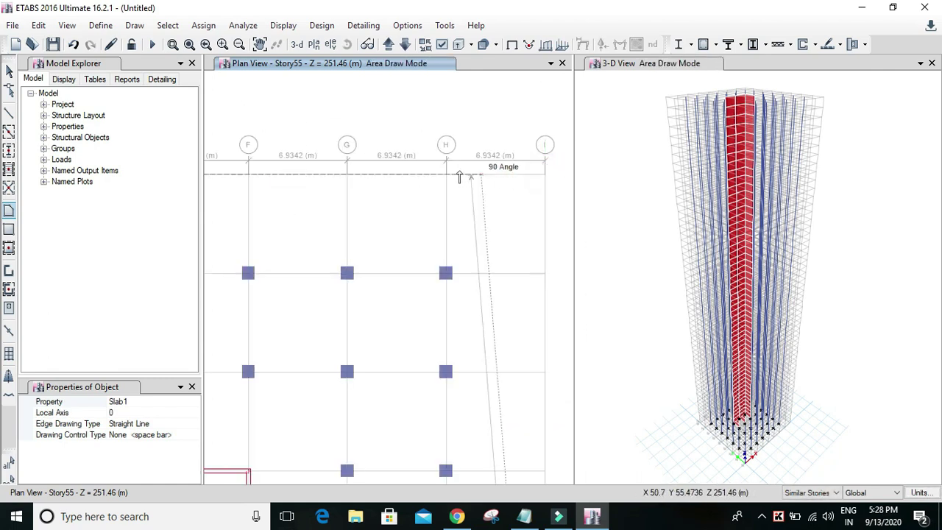
pyautogui.scroll(4, 546, 179)
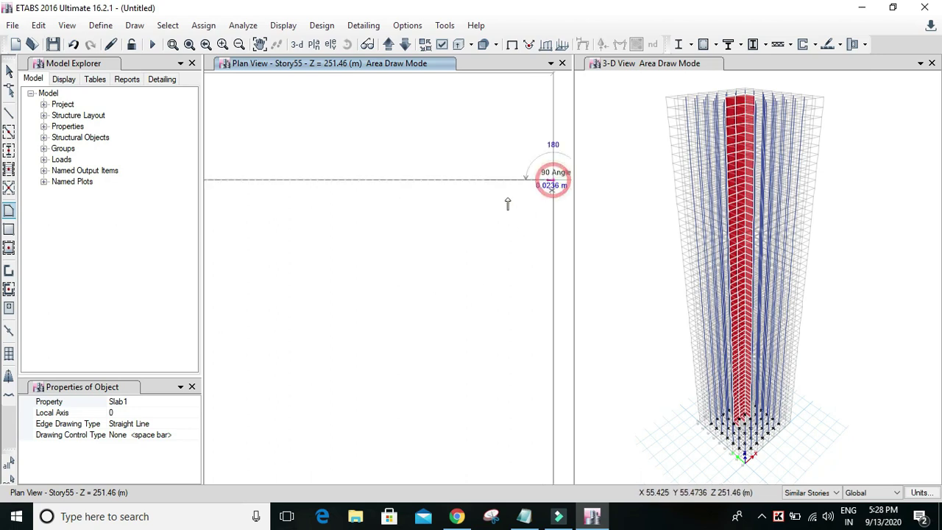
# Close the Slab1 floor outline at grid point A 9 so the slab covers the whole grid on Similar Stories
pyautogui.scroll(-5, 401, 213)
pyautogui.scroll(-5, 528, 178)
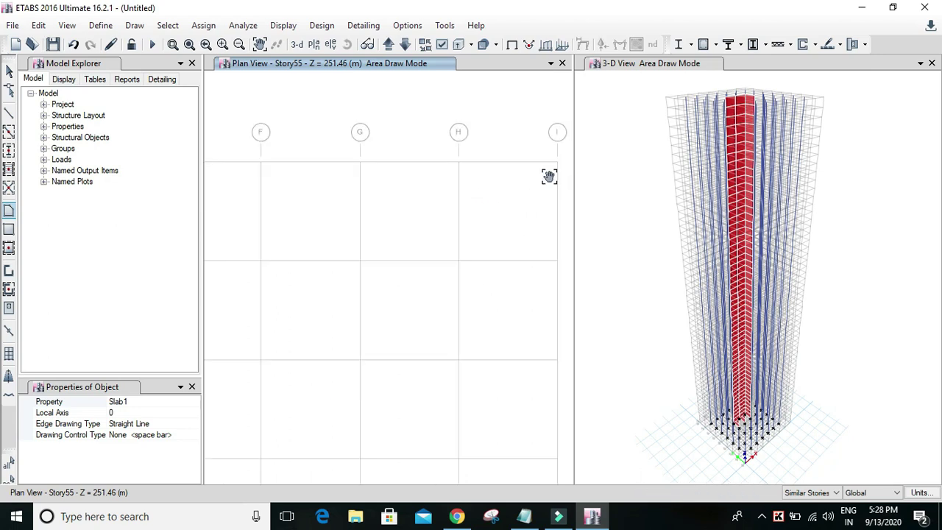
pyautogui.press('Escape')
pyautogui.moveTo(392, 198); pyautogui.dragTo(446, 177, button='middle')
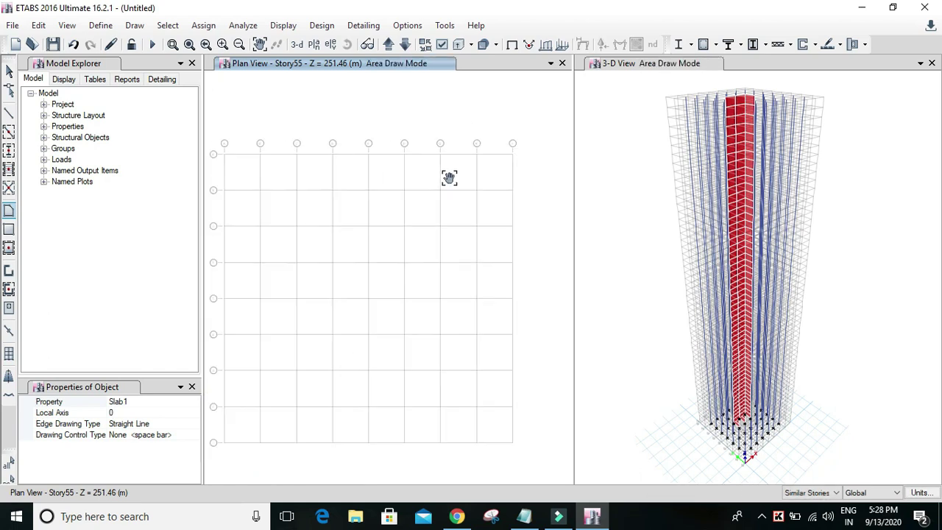
pyautogui.scroll(5, 227, 157)
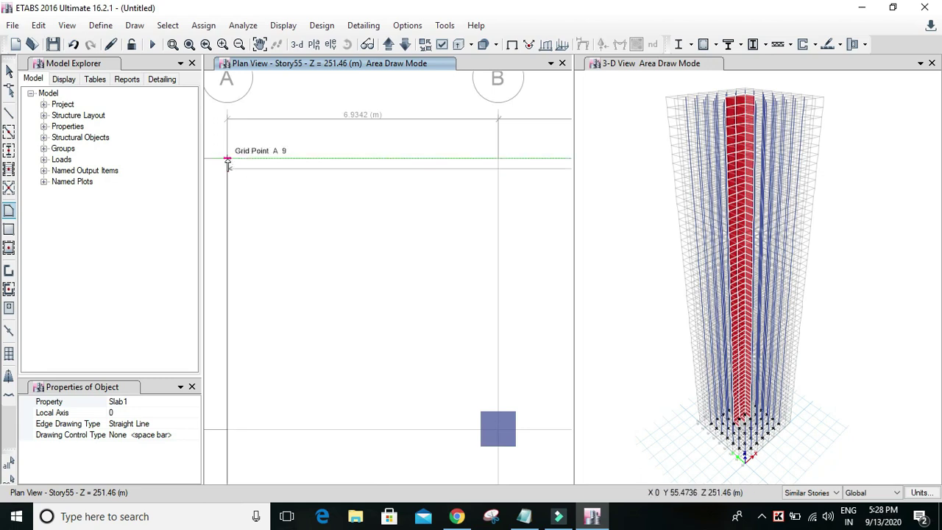
pyautogui.click(228, 159)
pyautogui.press('Return')
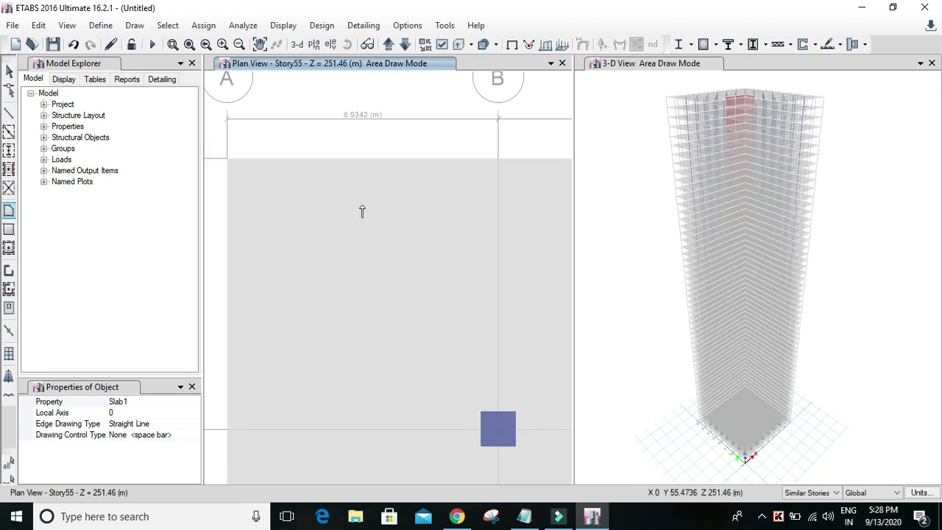
pyautogui.scroll(-5, 364, 210)
pyautogui.moveTo(369, 210); pyautogui.dragTo(288, 140, button='middle')
pyautogui.press('Escape')
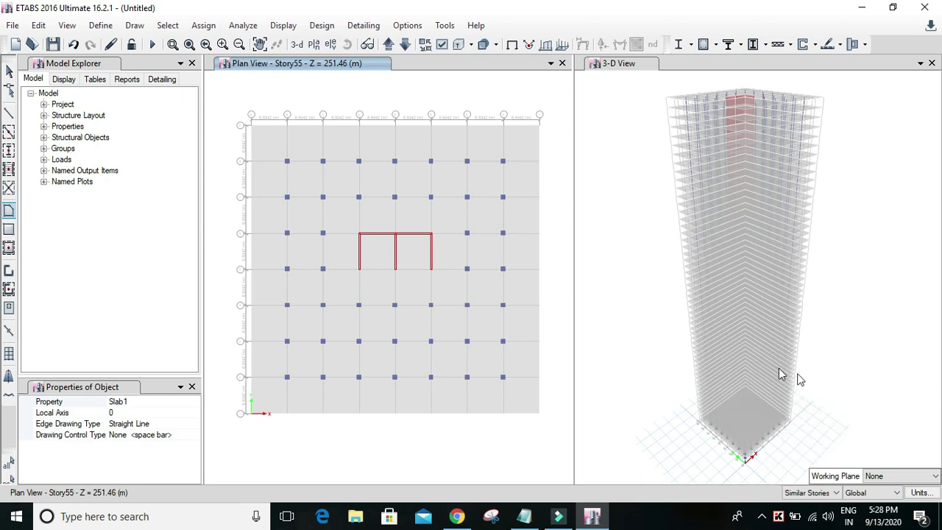
pyautogui.click(812, 493)
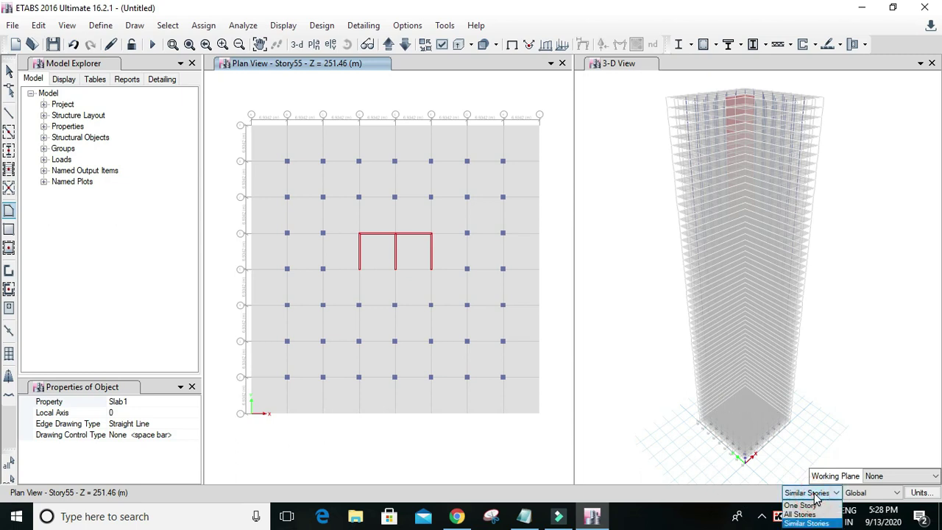
pyautogui.click(814, 493)
pyautogui.click(814, 494)
pyautogui.click(814, 496)
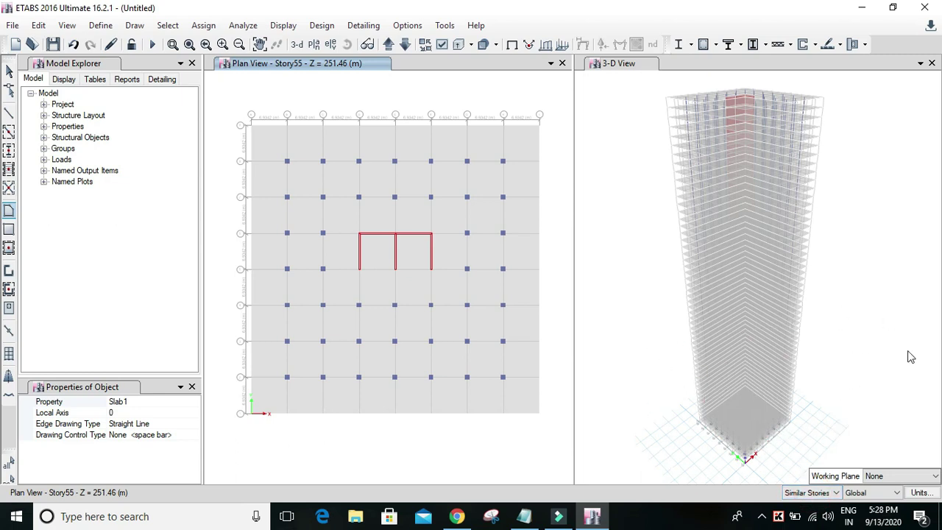
pyautogui.click(836, 492)
pyautogui.click(833, 493)
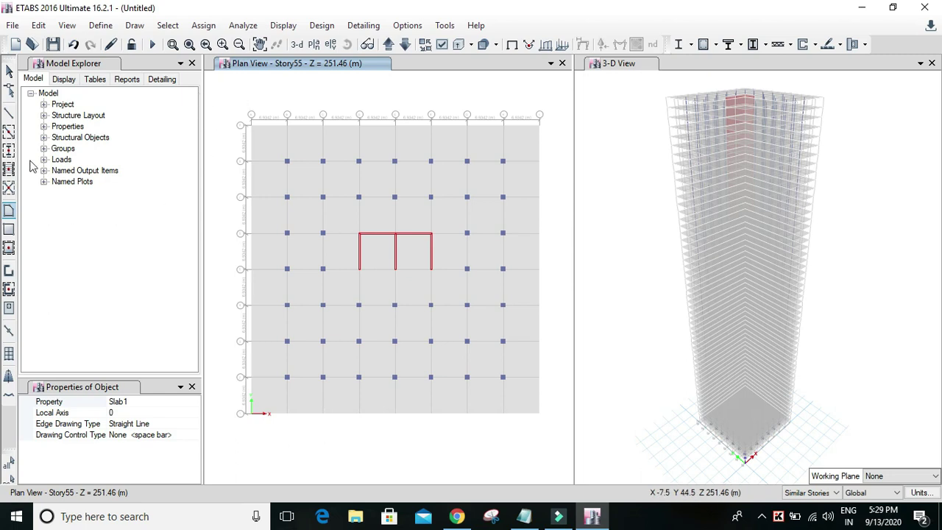
# Draw a straight frame line with property beam 700*500 along grid line A, from grid point A 9 to A 1
pyautogui.click(9, 115)
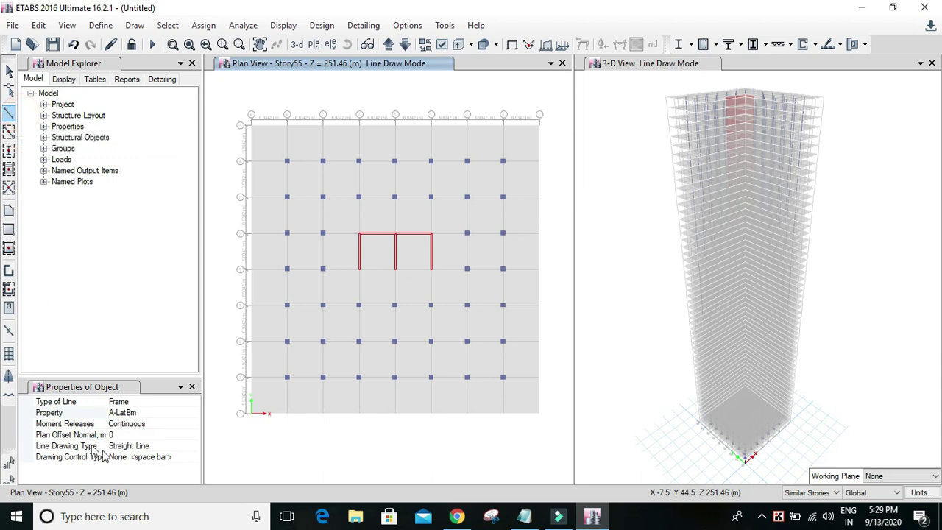
pyautogui.click(192, 402)
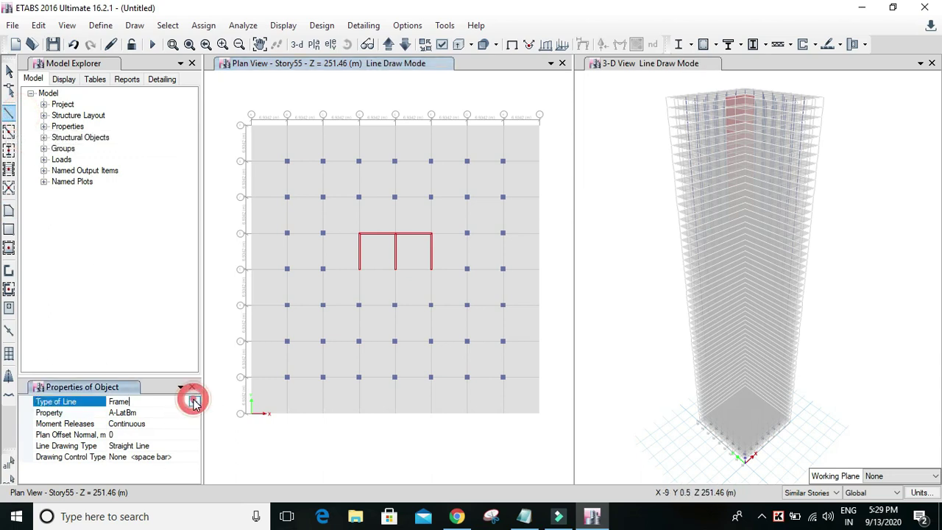
pyautogui.click(192, 413)
pyautogui.click(193, 413)
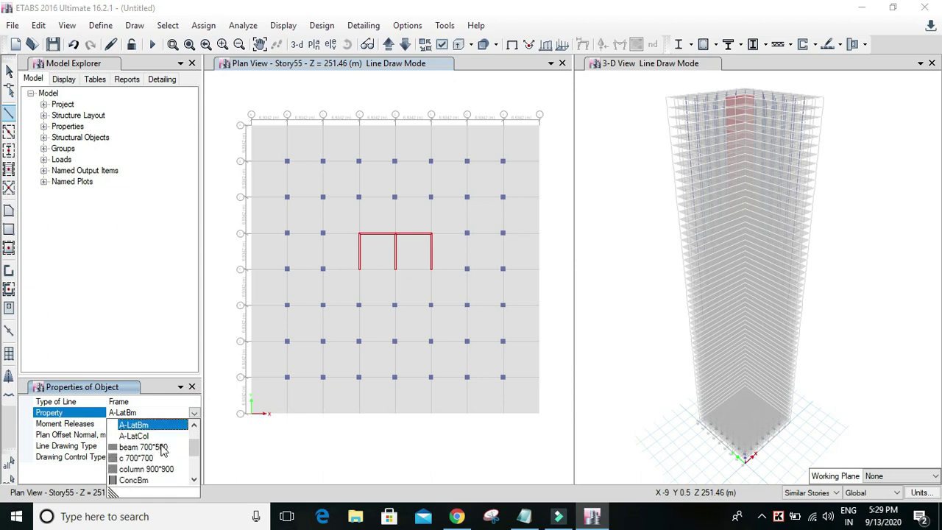
pyautogui.click(161, 447)
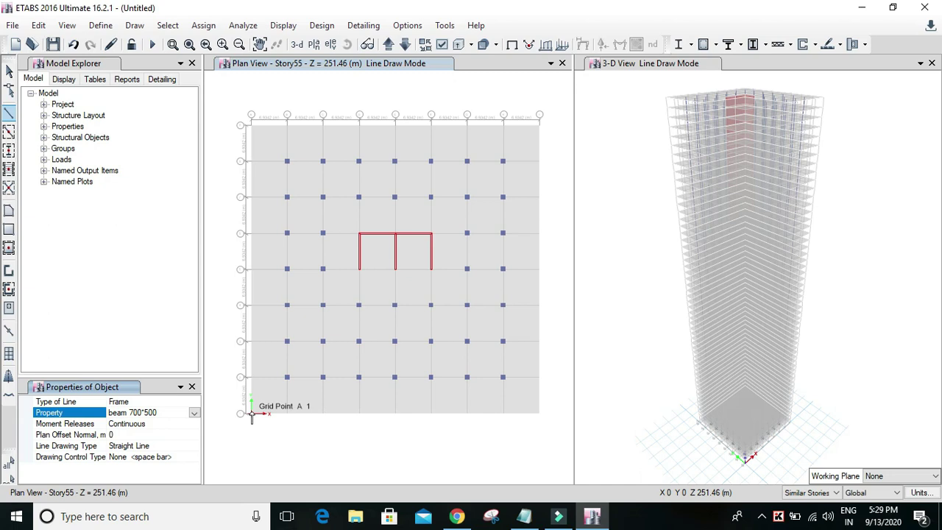
pyautogui.click(251, 126)
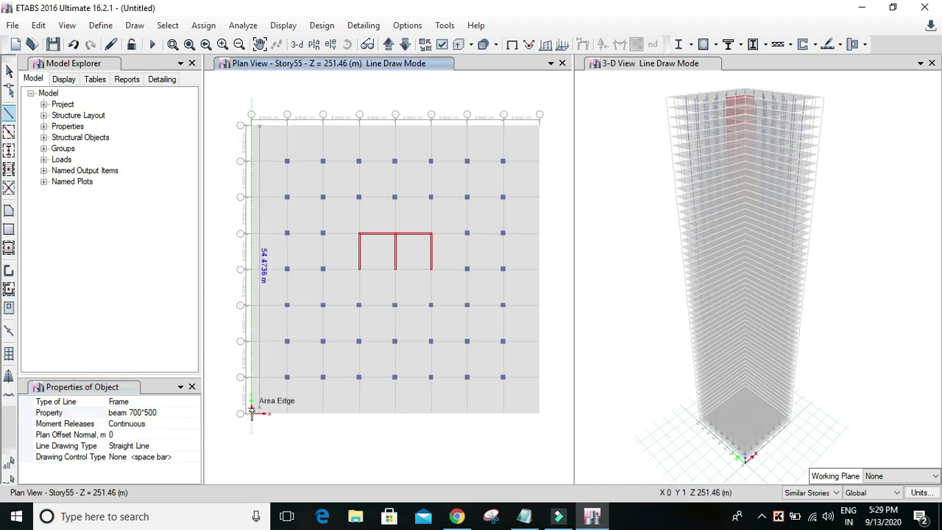
pyautogui.scroll(4, 251, 412)
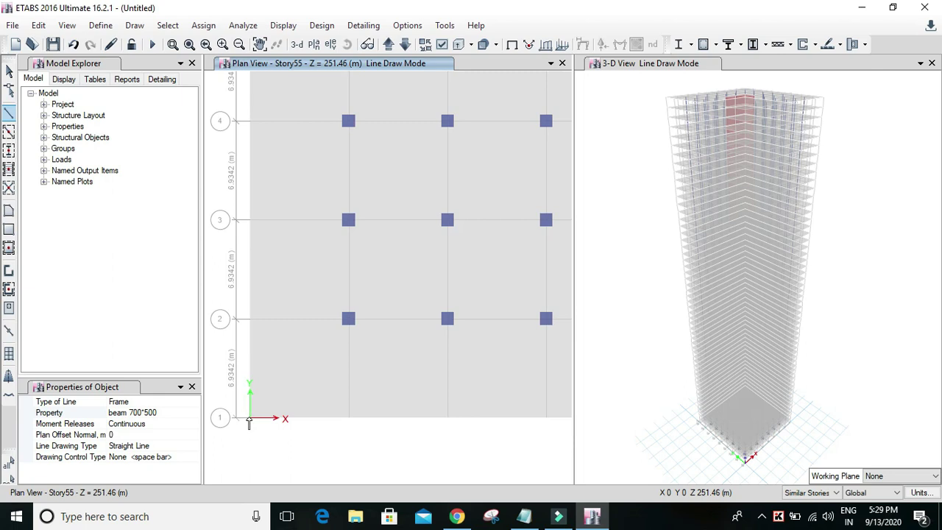
pyautogui.click(249, 418)
pyautogui.scroll(-3, 384, 389)
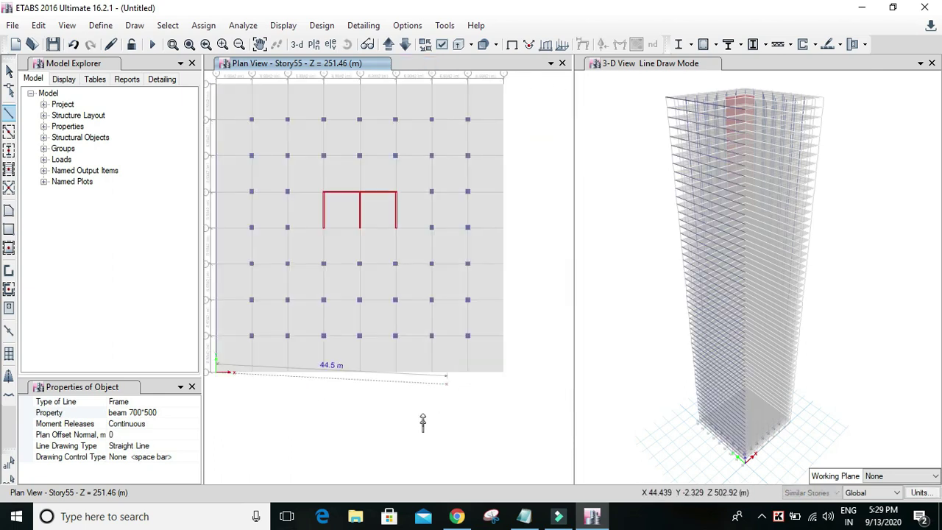
# Draw another beam 700*500 along grid line I, from grid point I 1 to I 9, and end the line drawing
pyautogui.scroll(3, 507, 377)
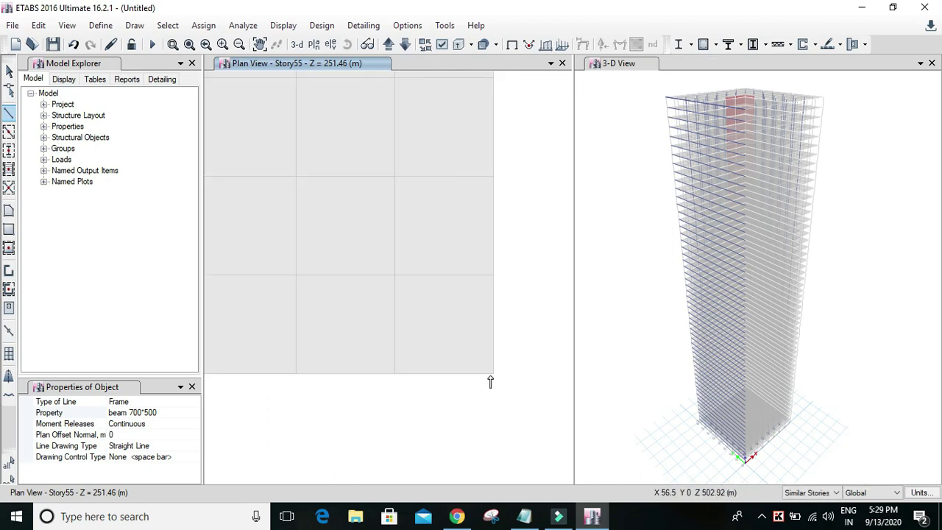
pyautogui.scroll(-3, 504, 295)
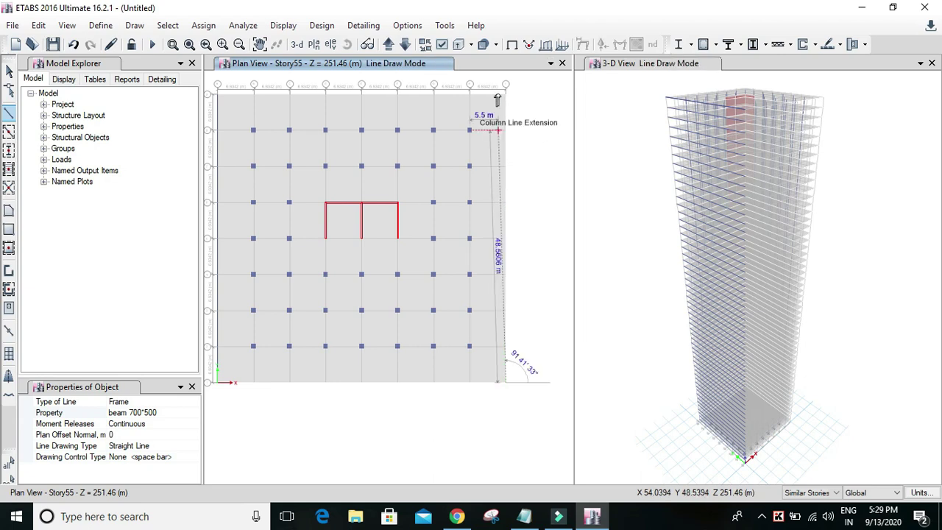
pyautogui.scroll(3, 504, 99)
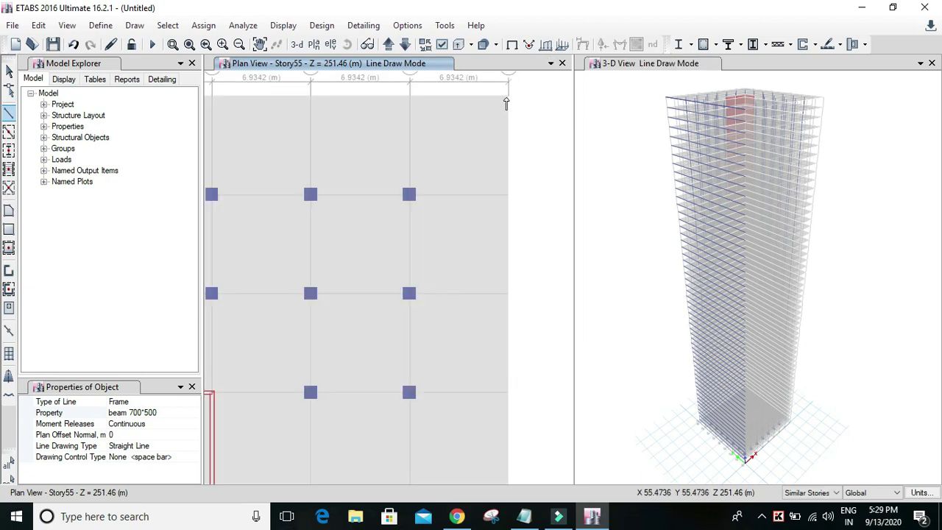
pyautogui.click(506, 96)
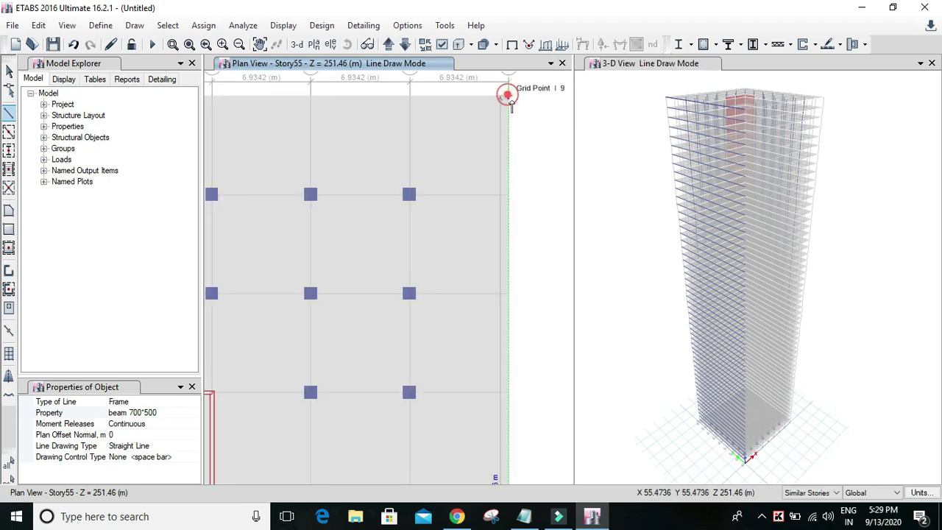
pyautogui.click(528, 211)
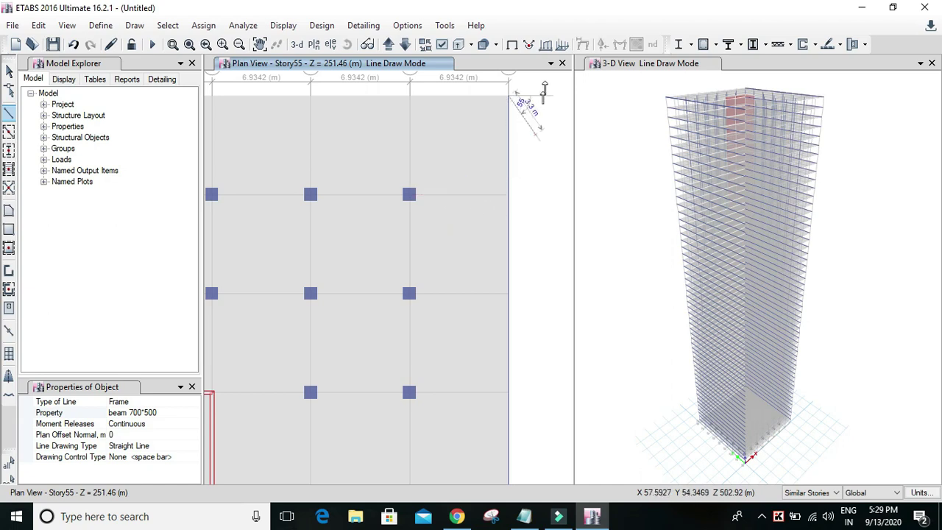
pyautogui.scroll(-3, 465, 181)
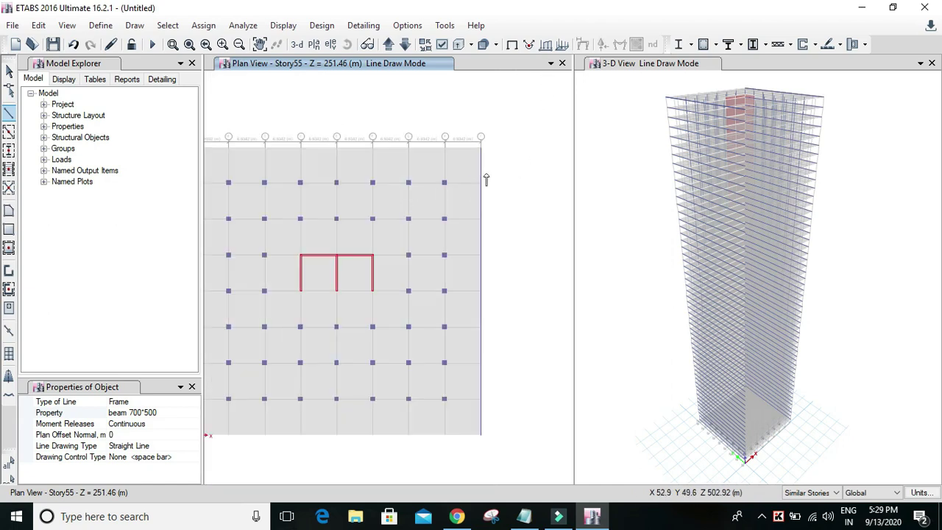
pyautogui.moveTo(504, 178); pyautogui.dragTo(463, 174, button='middle')
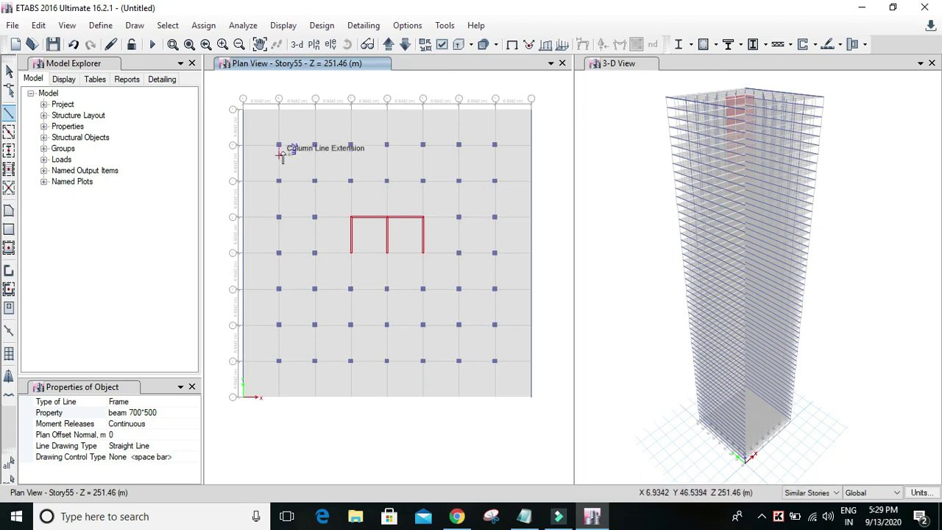
pyautogui.press('Escape')
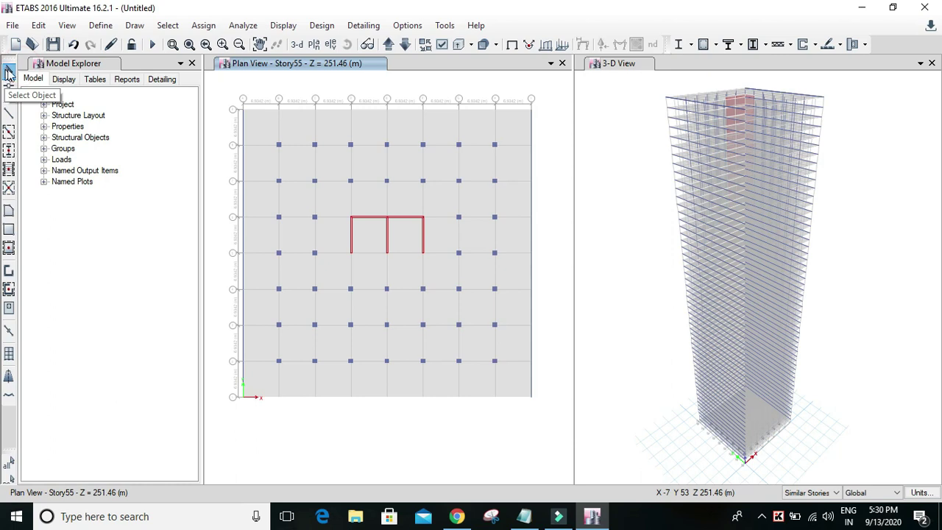
# Delete the four corner columns of the column grid on Similar Stories
pyautogui.click(9, 72)
pyautogui.moveTo(268, 135); pyautogui.dragTo(296, 157)
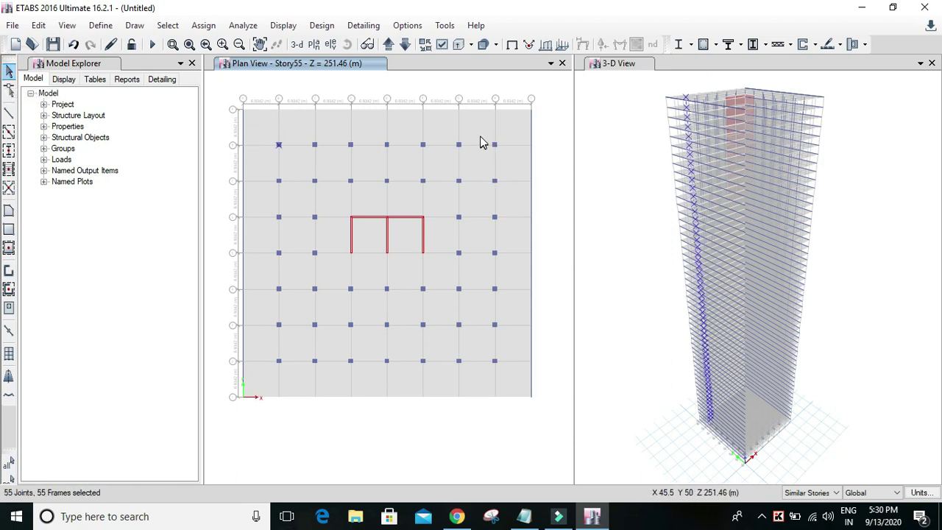
pyautogui.moveTo(485, 133); pyautogui.dragTo(505, 161)
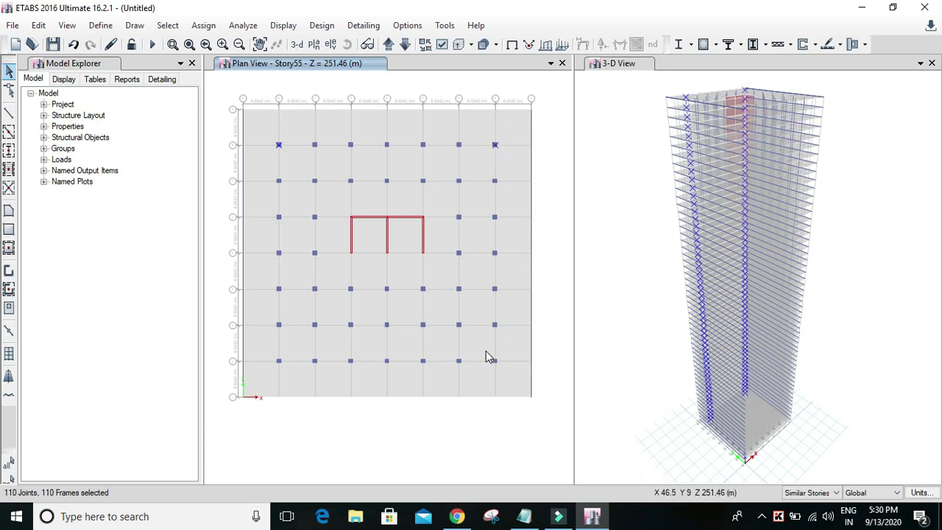
pyautogui.moveTo(488, 354); pyautogui.dragTo(505, 365)
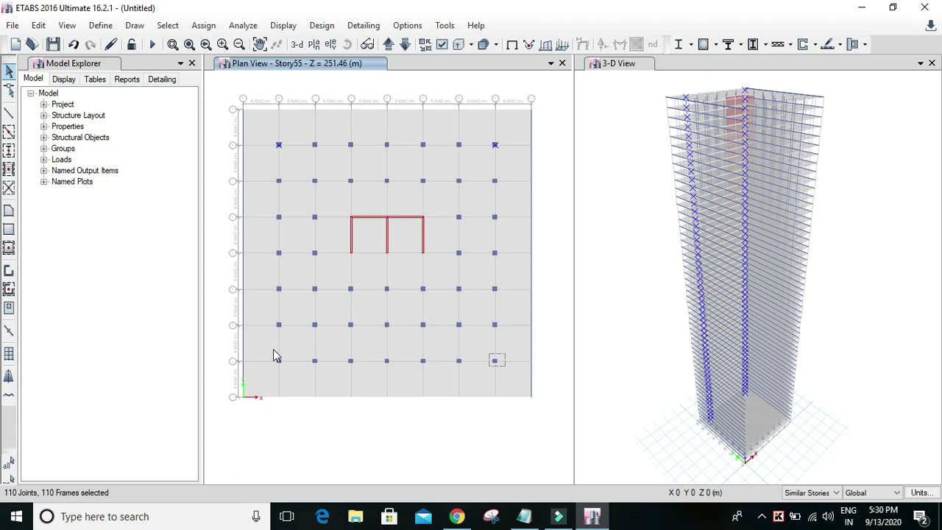
pyautogui.moveTo(268, 352); pyautogui.dragTo(295, 366)
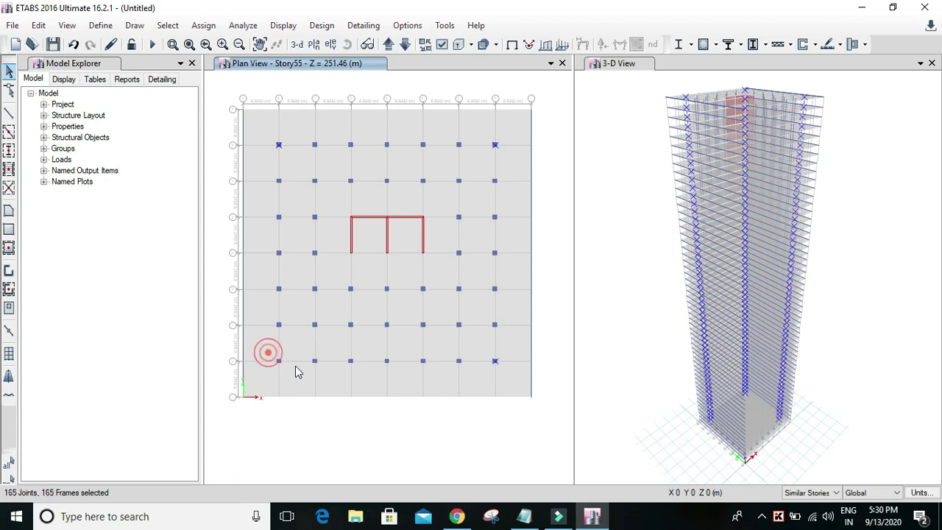
pyautogui.click(435, 142)
pyautogui.press('Delete')
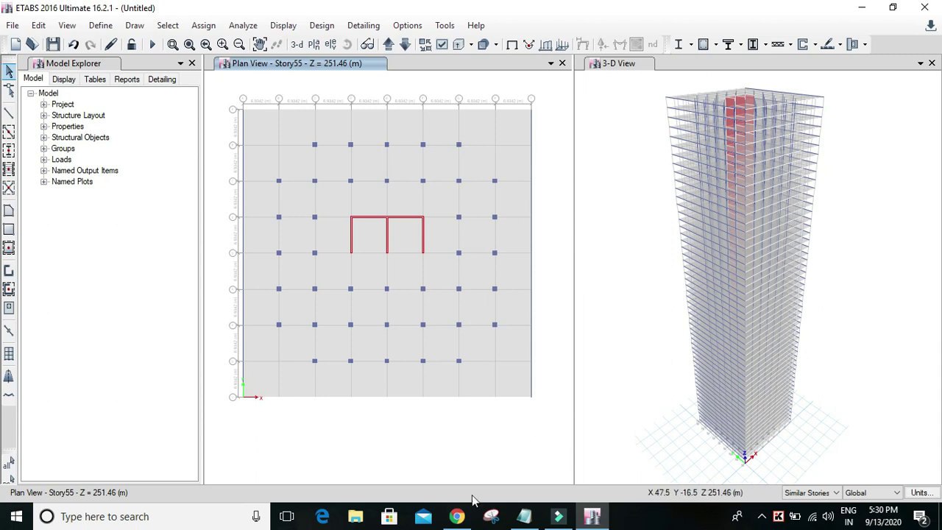
# Switch to Chrome to check the Evolution Tower facts and elevation drawing, and return to ETABS
pyautogui.click(458, 516)
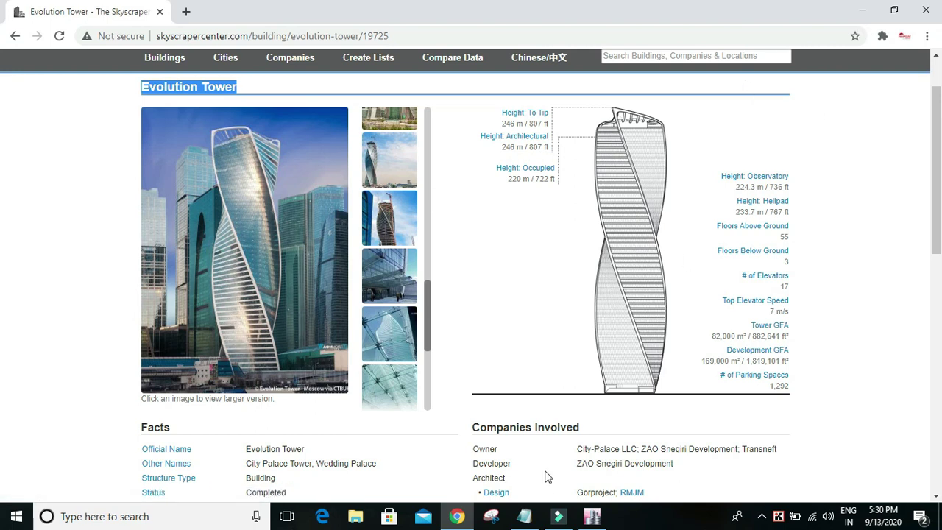
pyautogui.click(592, 517)
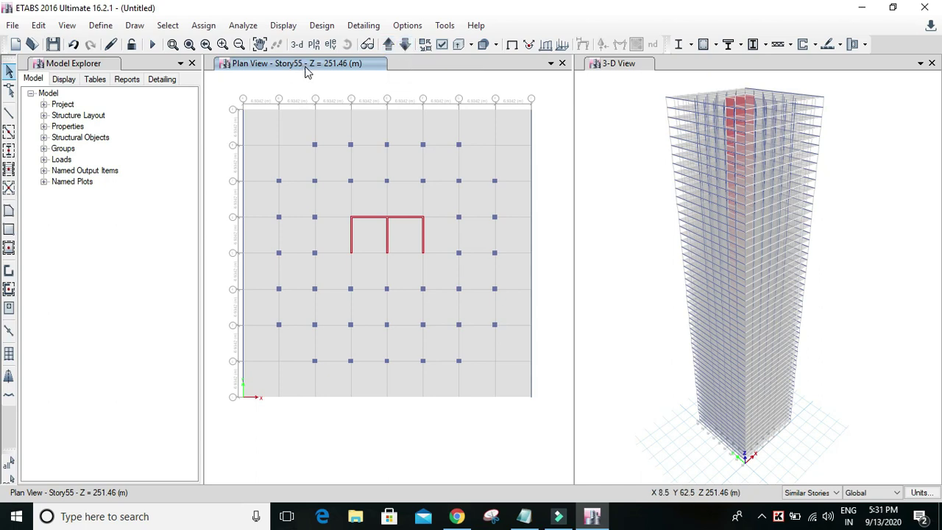
# Step the plan view through the stories, past the Base level, and set it to Story1
pyautogui.click(407, 45)
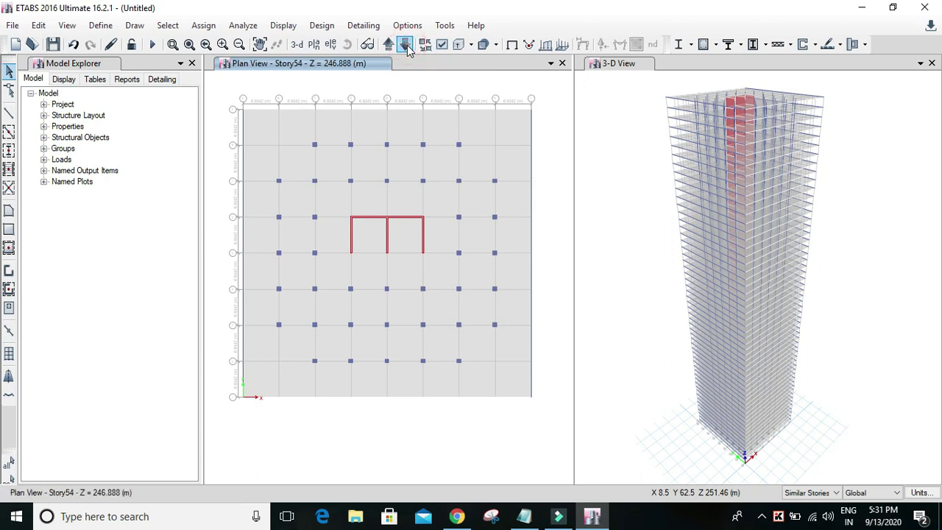
pyautogui.click(391, 46)
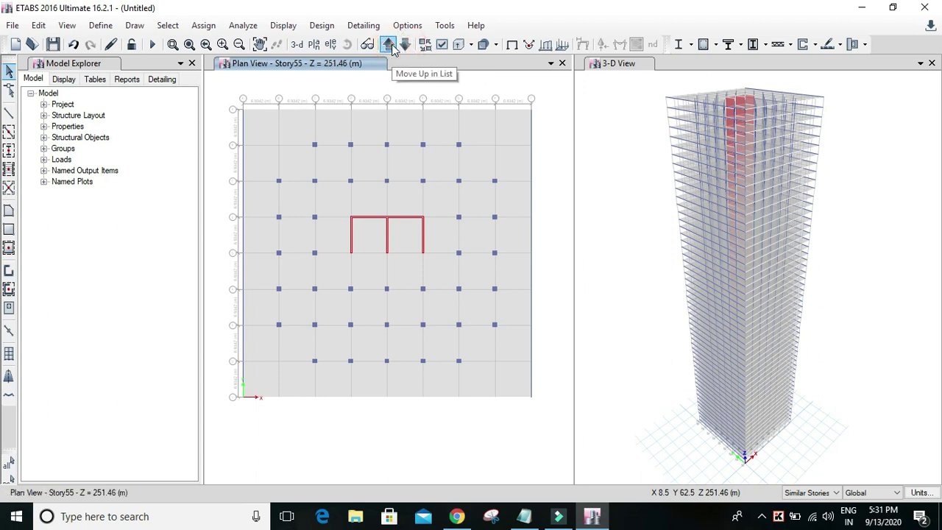
pyautogui.click(389, 45)
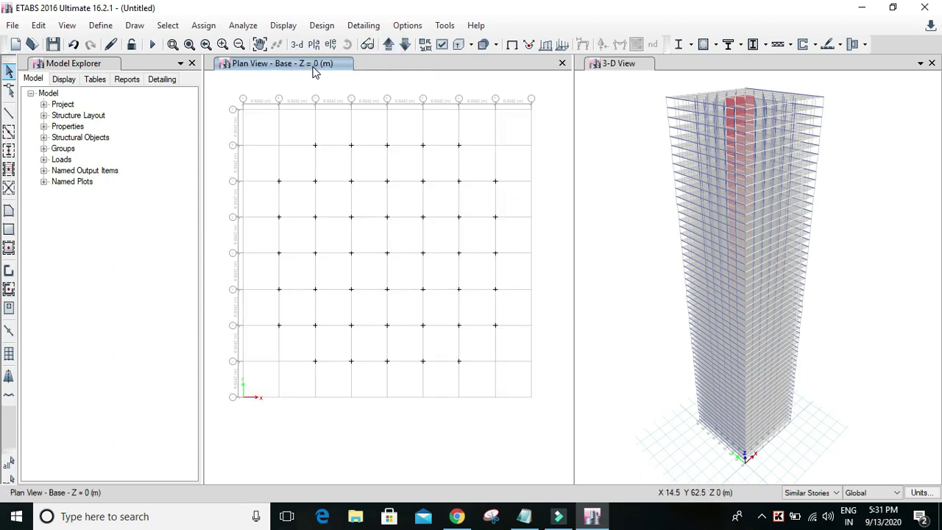
pyautogui.click(388, 45)
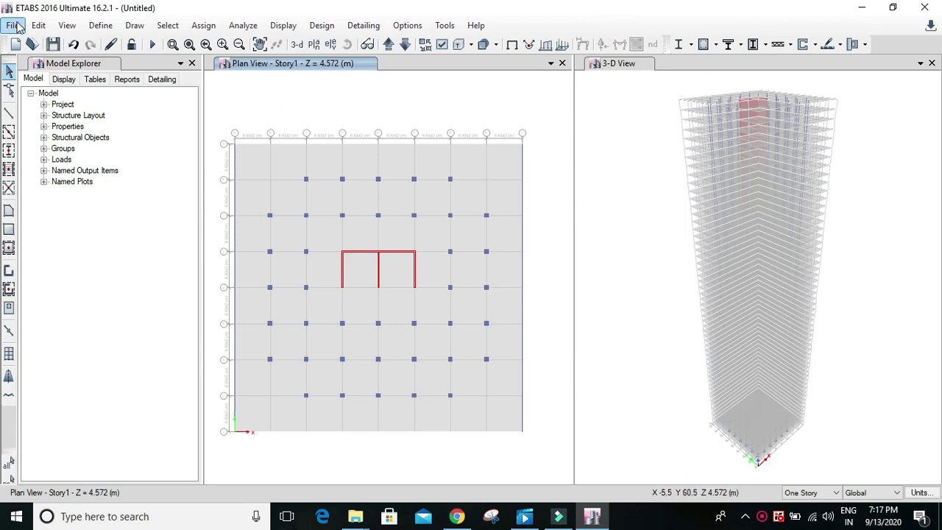
# Open the Replicate command and check the twisted tower's construction photo in Chrome before returning to ETABS
pyautogui.click(38, 25)
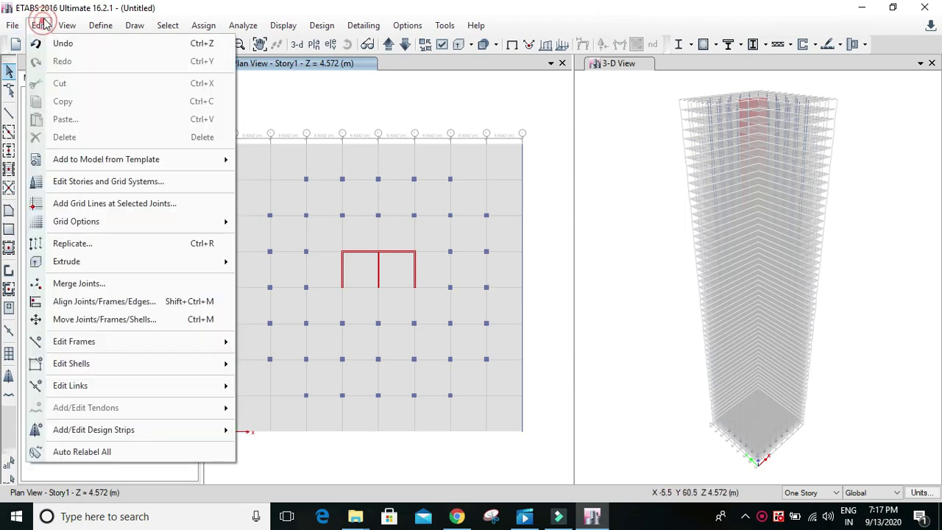
pyautogui.click(151, 245)
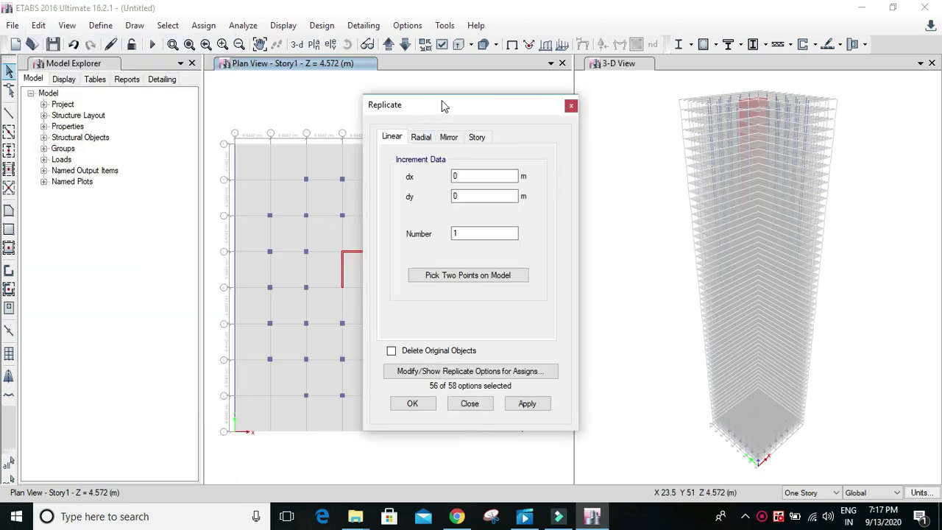
pyautogui.moveTo(441, 101); pyautogui.dragTo(473, 89)
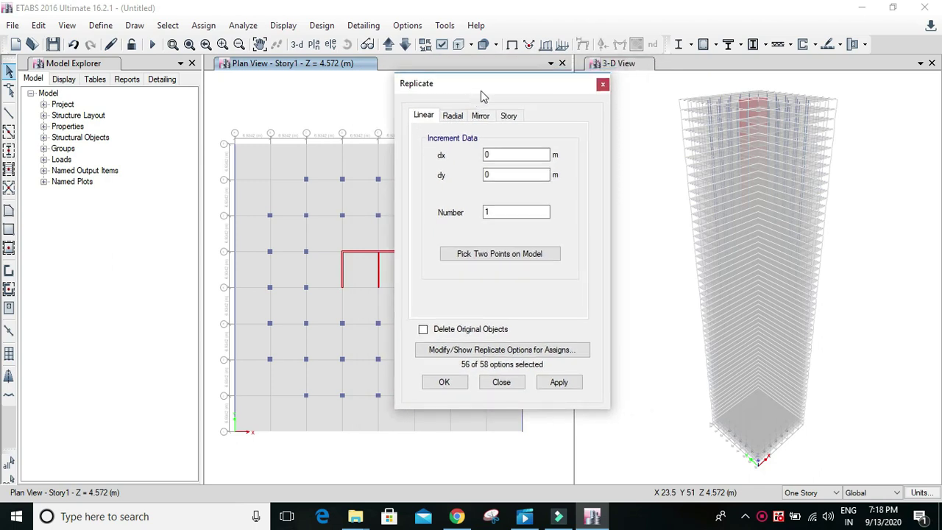
pyautogui.click(458, 517)
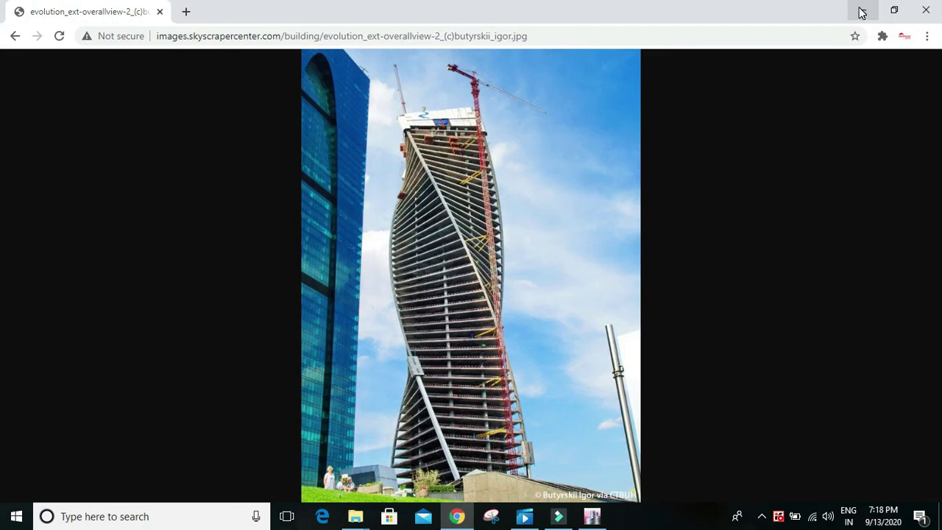
pyautogui.click(858, 9)
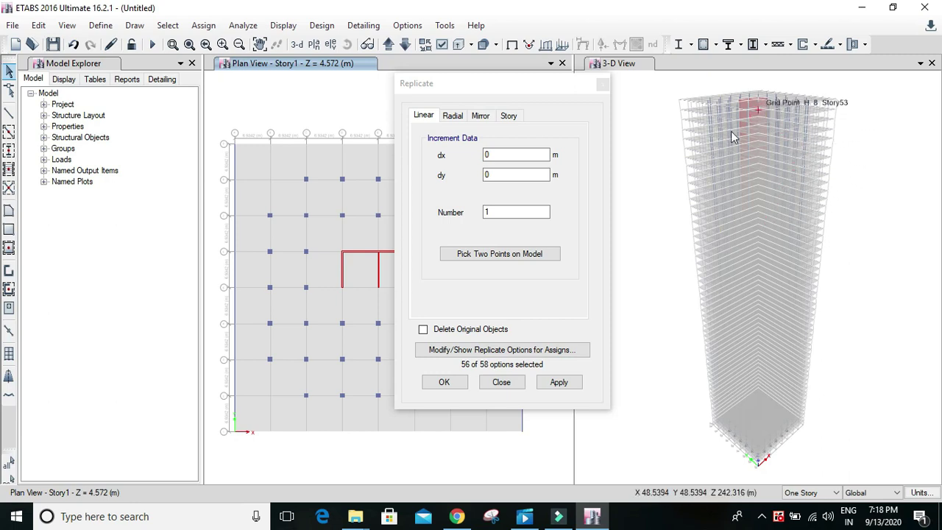
# Show the radial replication options and open the rotation angle for editing, keeping the dialog clear of the 3-D view
pyautogui.click(454, 118)
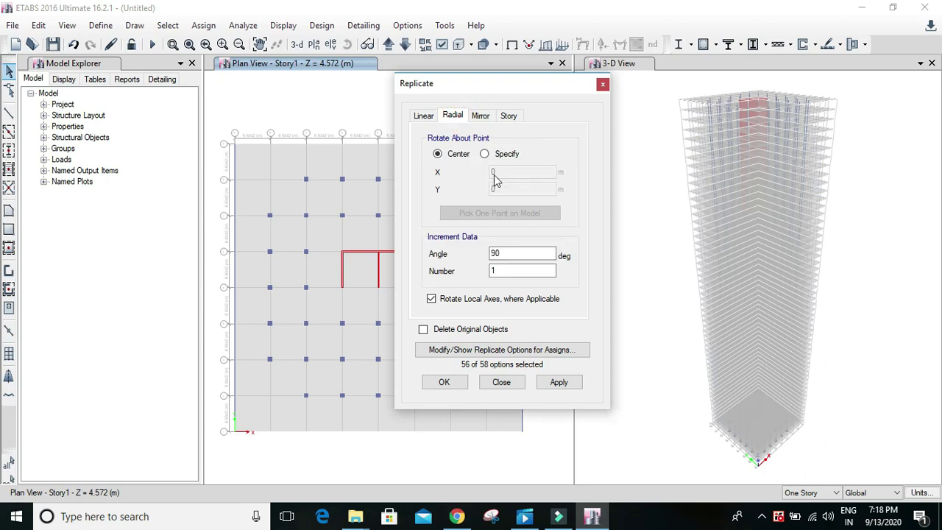
pyautogui.doubleClick(515, 254)
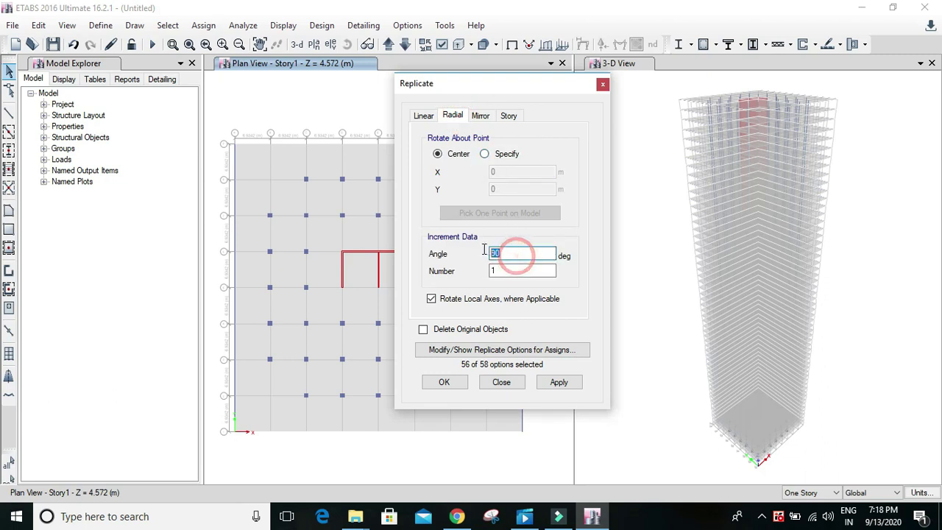
pyautogui.click(532, 255)
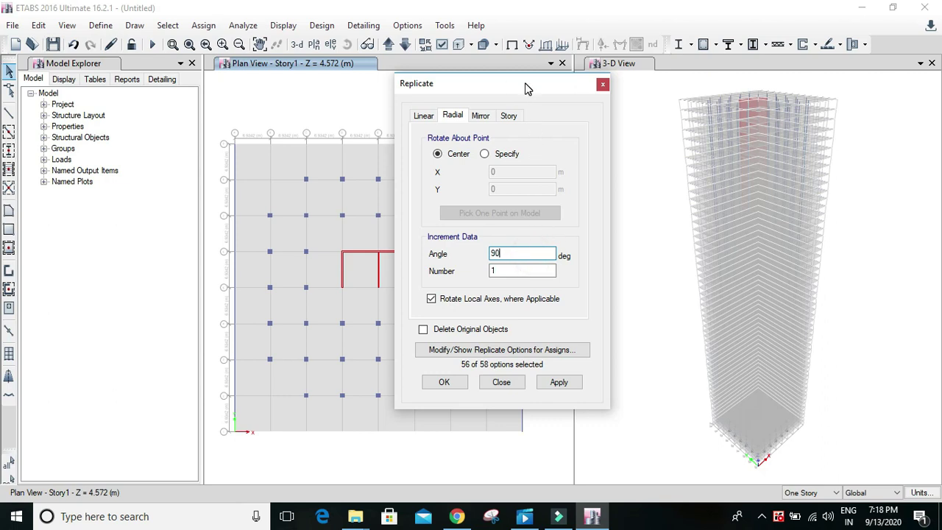
pyautogui.moveTo(527, 89); pyautogui.dragTo(482, 96)
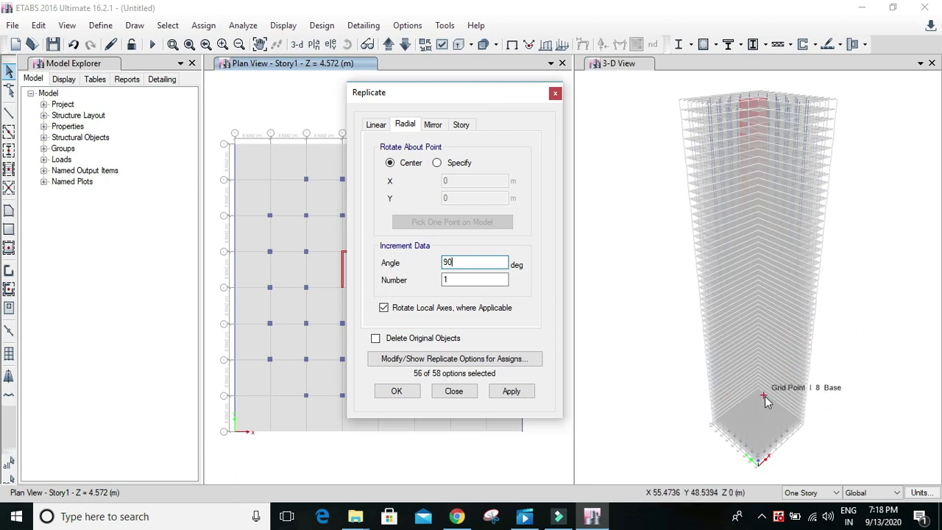
# Set the radial replicate angle to -3.273 degrees about the center and enable deletion of the original objects
pyautogui.click(483, 262)
pyautogui.moveTo(471, 263); pyautogui.dragTo(426, 264)
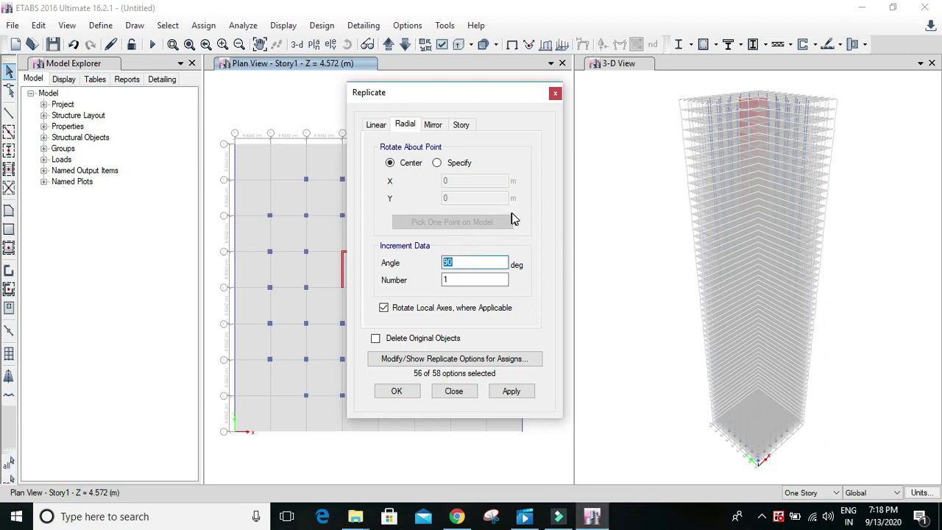
pyautogui.doubleClick(482, 264)
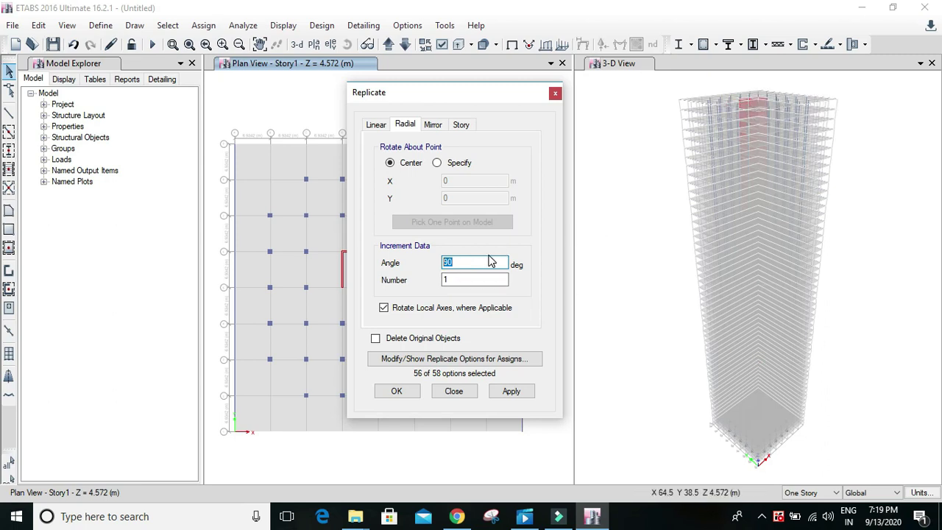
pyautogui.moveTo(446, 102); pyautogui.dragTo(167, 73)
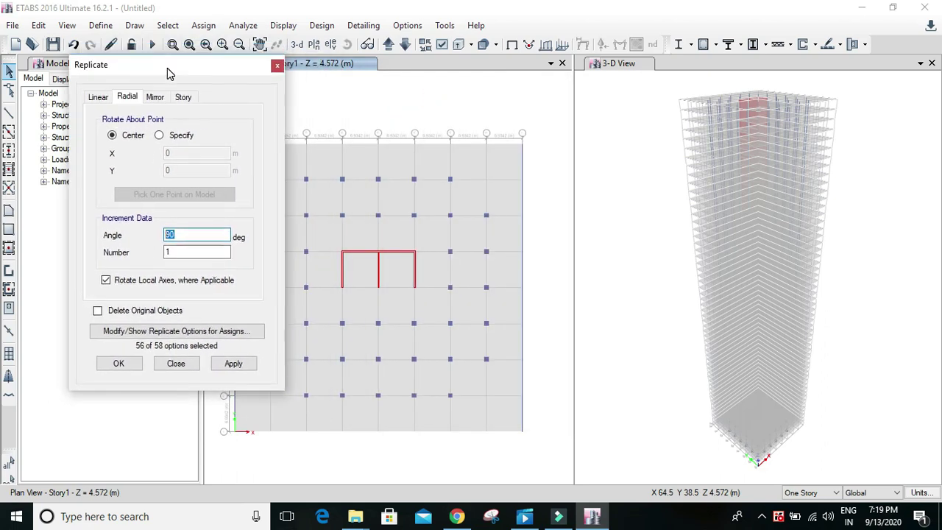
pyautogui.doubleClick(213, 234)
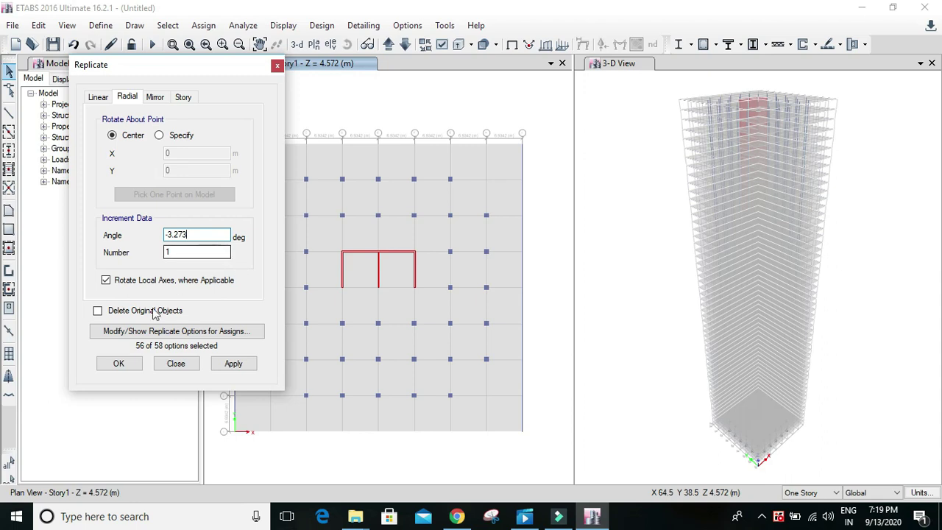
pyautogui.click(97, 311)
pyautogui.moveTo(230, 74); pyautogui.dragTo(203, 69)
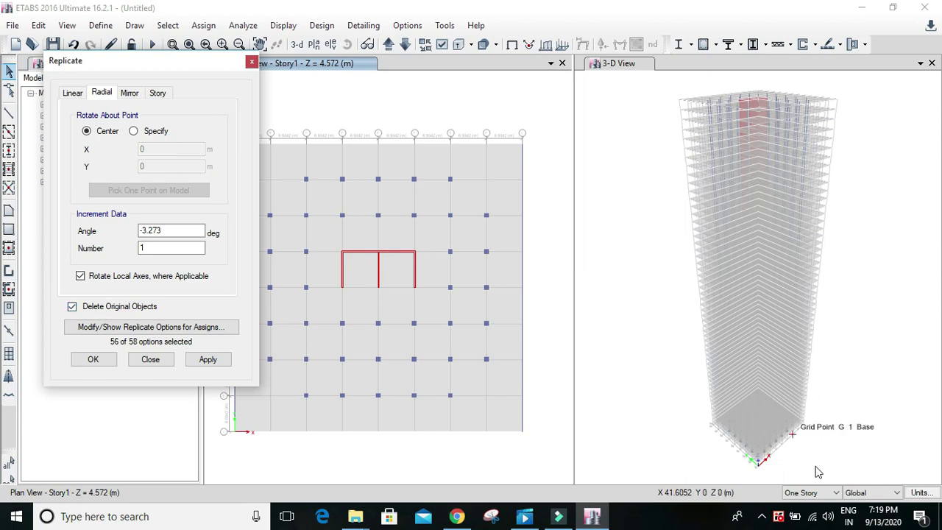
pyautogui.click(832, 493)
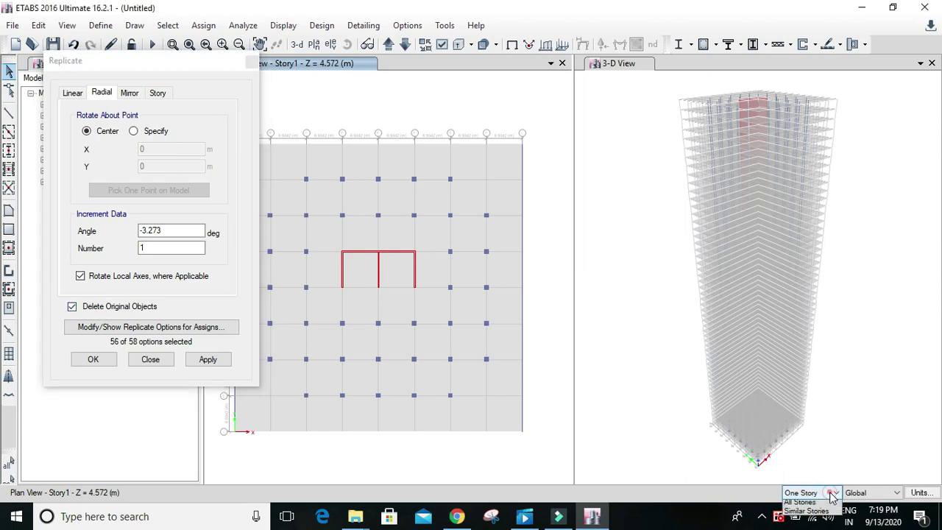
pyautogui.click(802, 507)
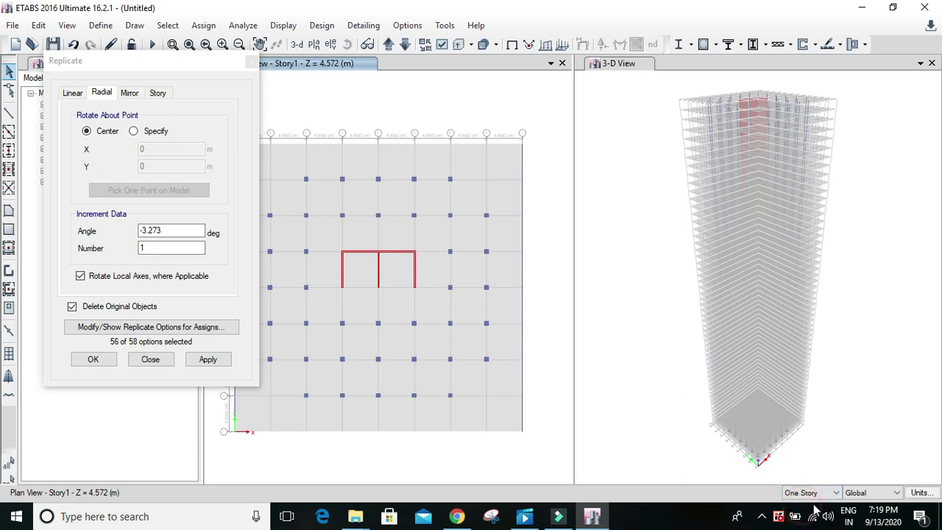
pyautogui.click(824, 495)
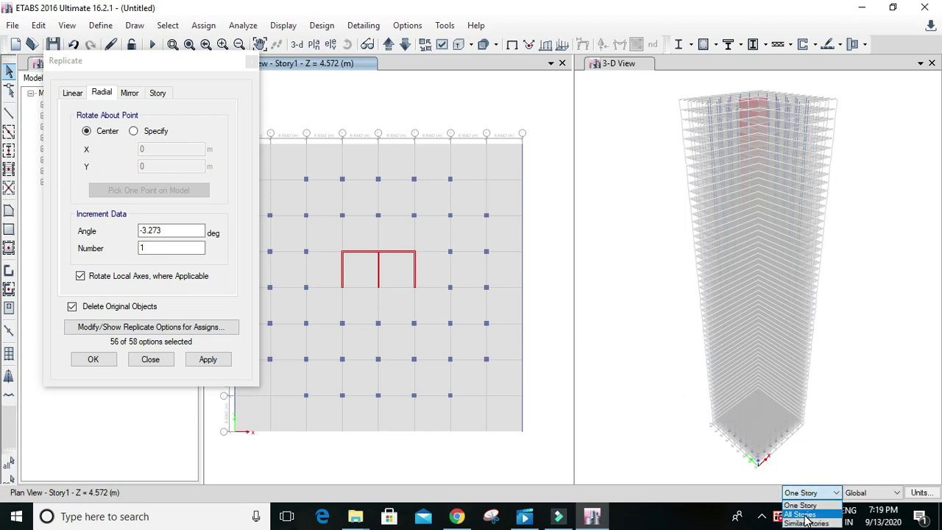
pyautogui.click(829, 491)
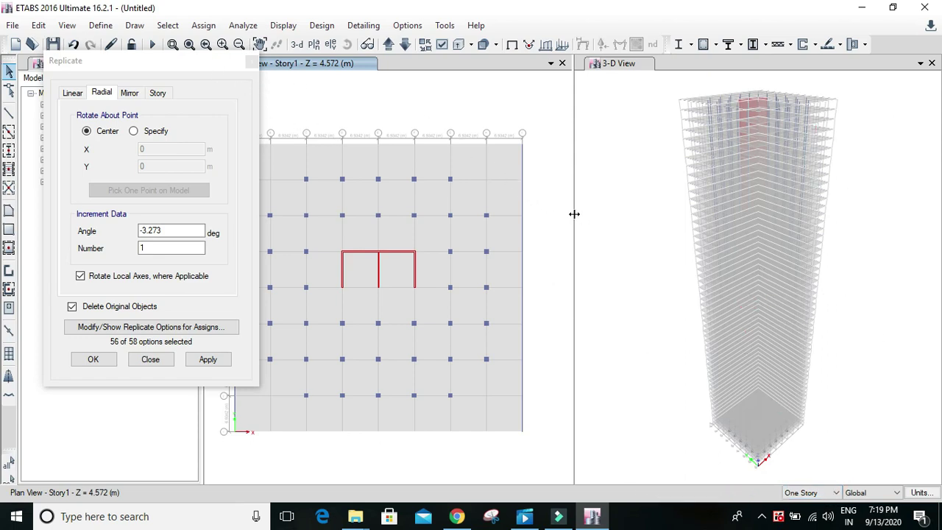
# Widen the plan view, then rotate the Story1 slab with its corner joints and edge frames using the -3.273 degree radial replication
pyautogui.moveTo(574, 214); pyautogui.dragTo(654, 213)
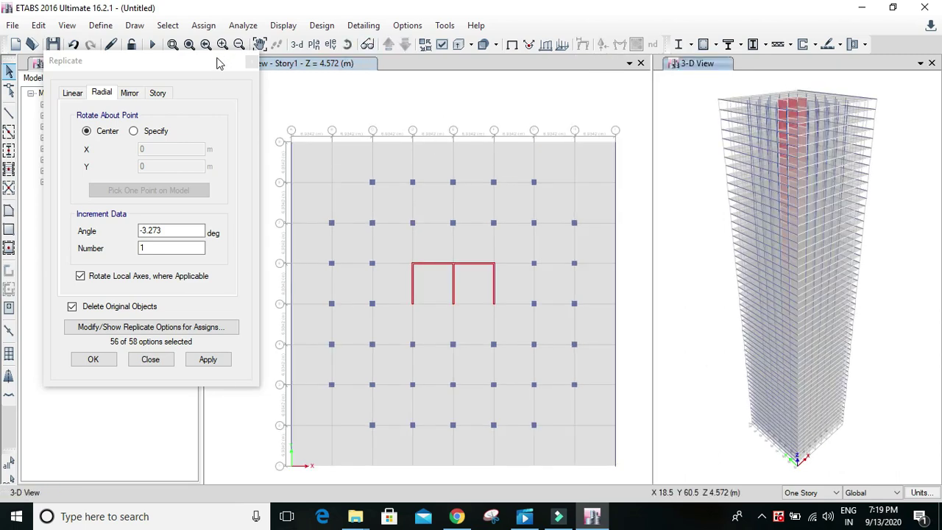
pyautogui.moveTo(217, 63); pyautogui.dragTo(226, 78)
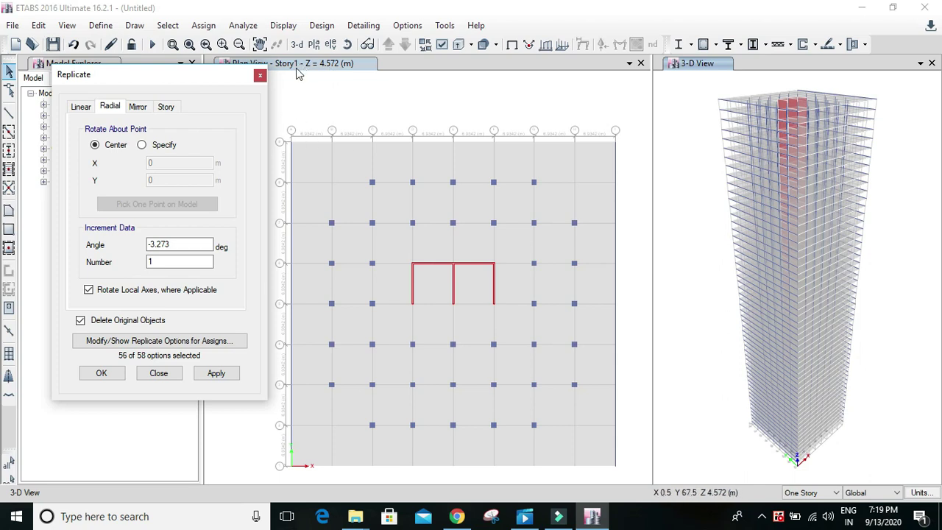
pyautogui.moveTo(187, 82); pyautogui.dragTo(187, 107)
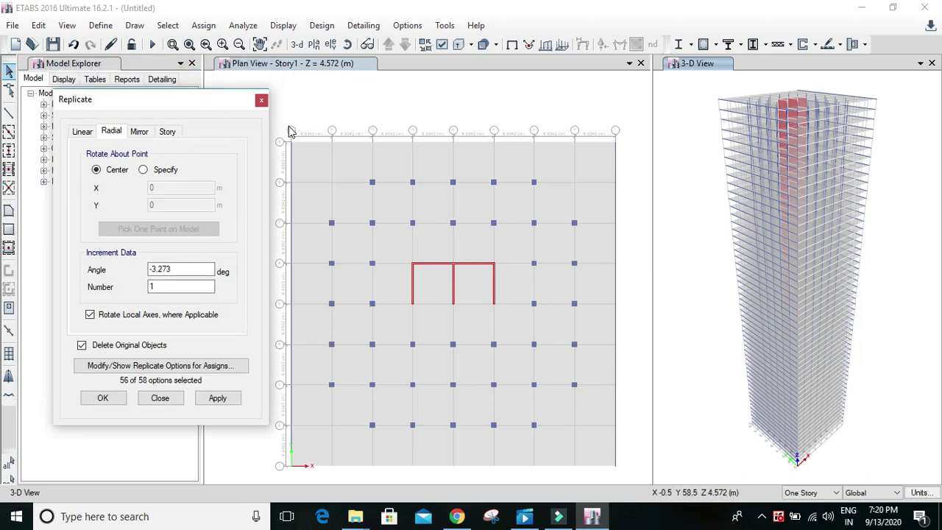
pyautogui.moveTo(288, 126); pyautogui.dragTo(624, 154)
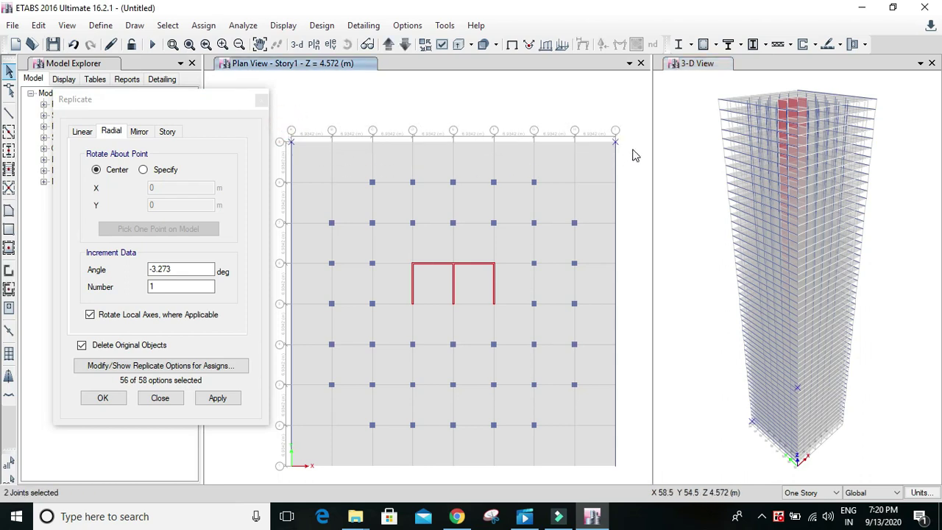
pyautogui.moveTo(628, 128); pyautogui.dragTo(471, 165)
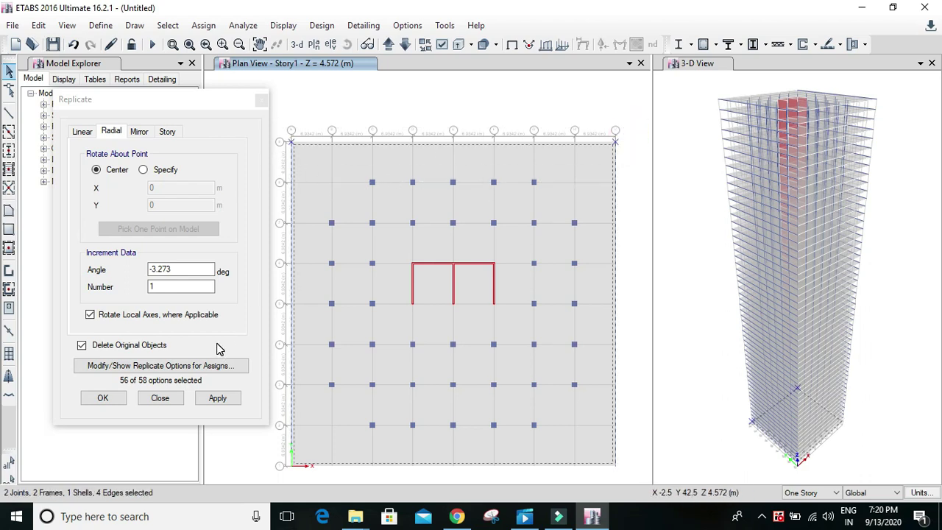
pyautogui.click(214, 399)
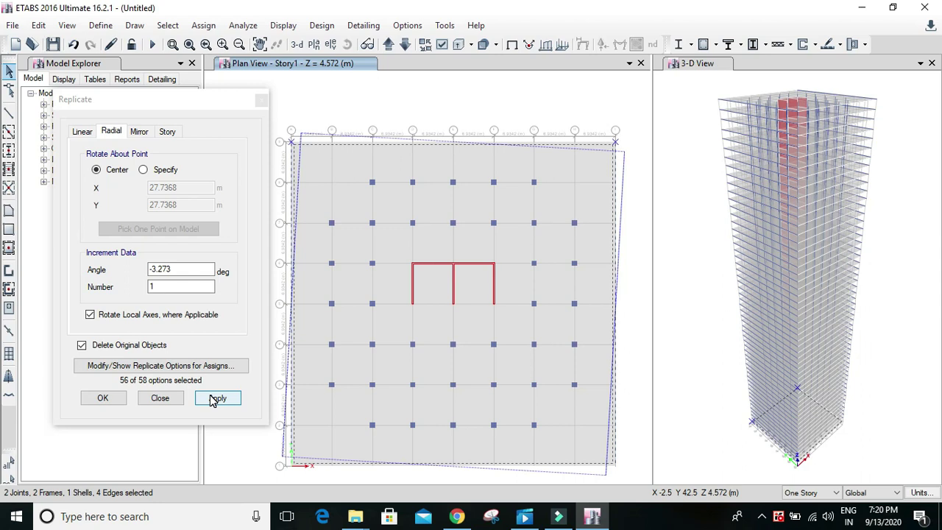
pyautogui.click(215, 398)
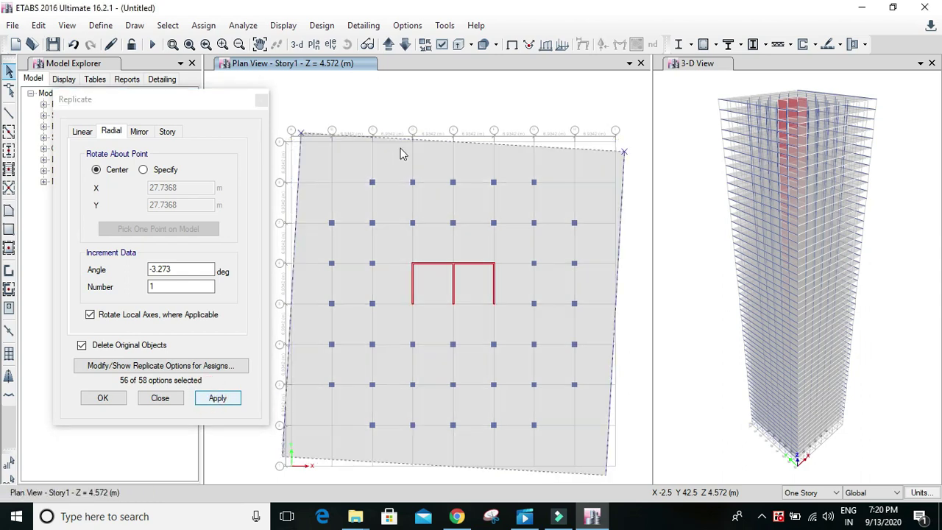
# On Story2, rotate the floor slab with its corner joints and edge frames about the center by -3.273*2 degrees, replacing the originals
pyautogui.click(388, 45)
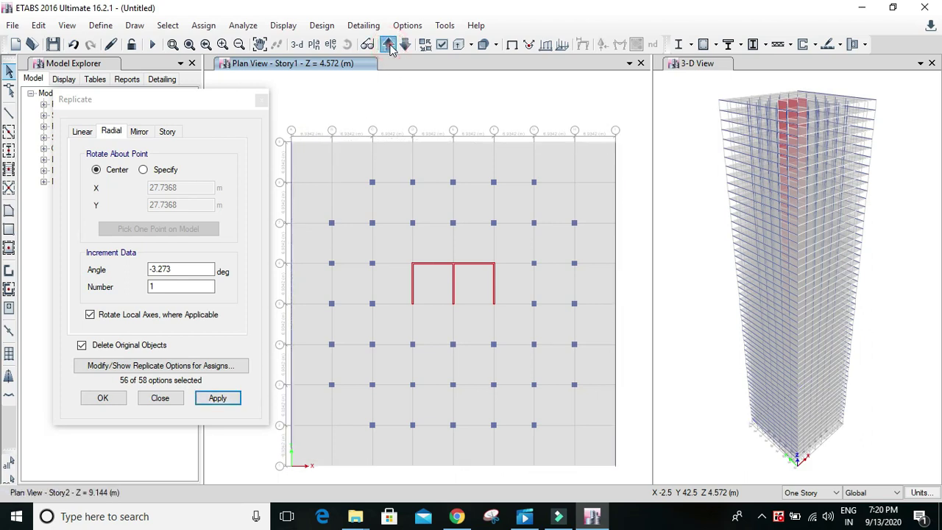
pyautogui.moveTo(283, 123); pyautogui.dragTo(626, 177)
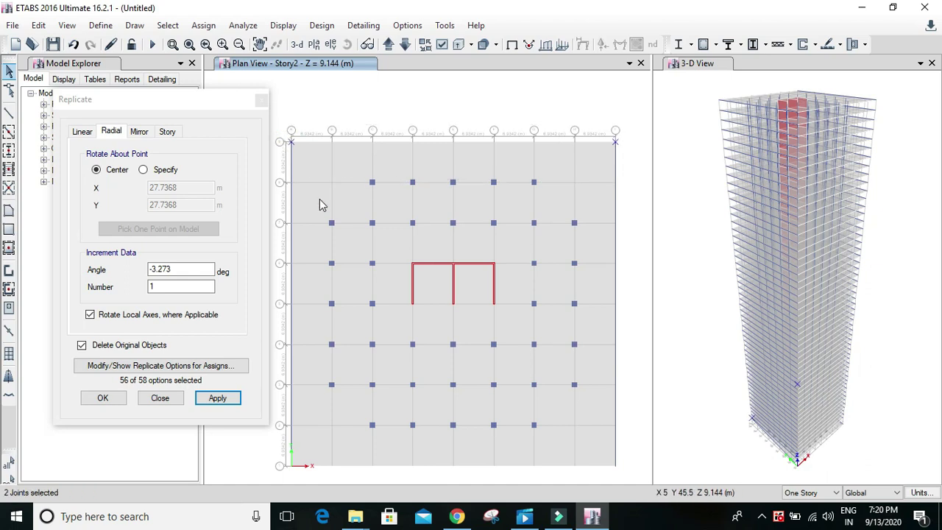
pyautogui.moveTo(631, 121); pyautogui.dragTo(287, 172)
pyautogui.hotkey('ctrl', 'q')
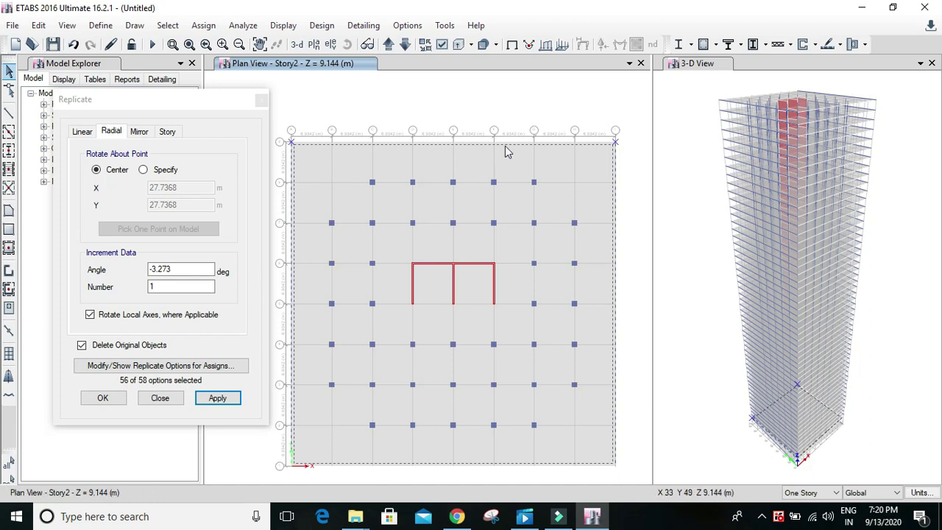
pyautogui.moveTo(628, 139); pyautogui.dragTo(266, 161)
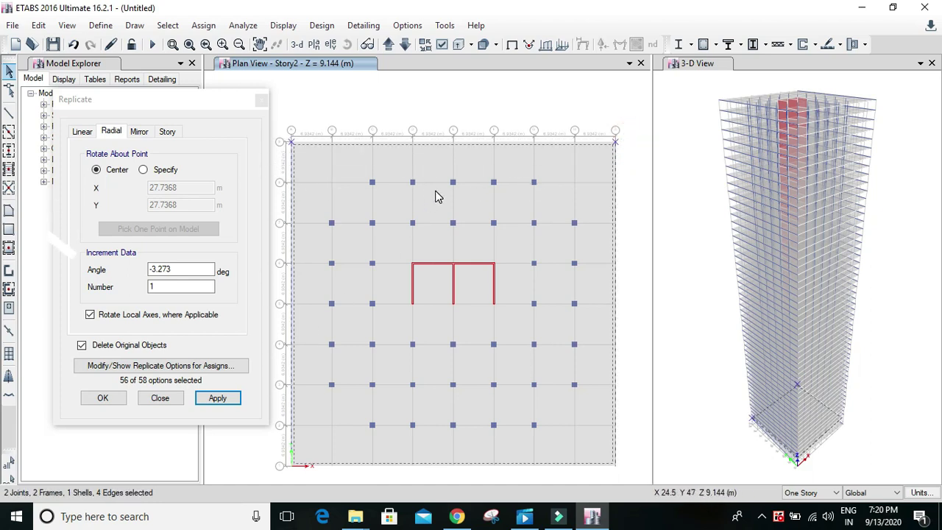
pyautogui.hotkey('ctrl', 'q')
pyautogui.moveTo(632, 154); pyautogui.dragTo(264, 167)
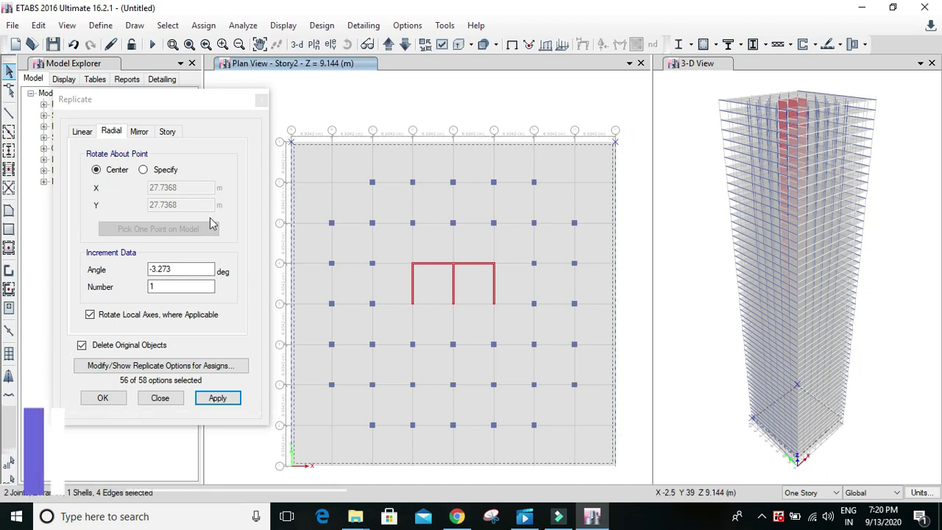
pyautogui.click(185, 269)
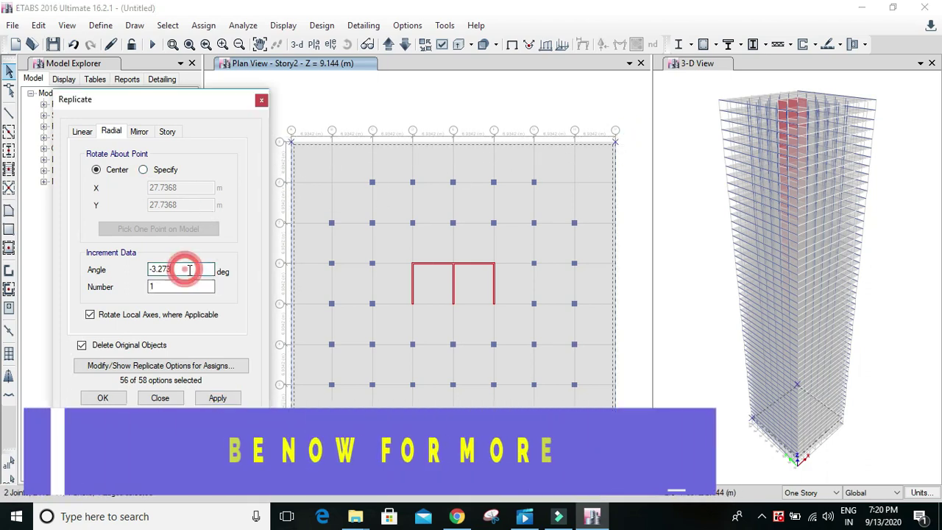
pyautogui.write('*2')
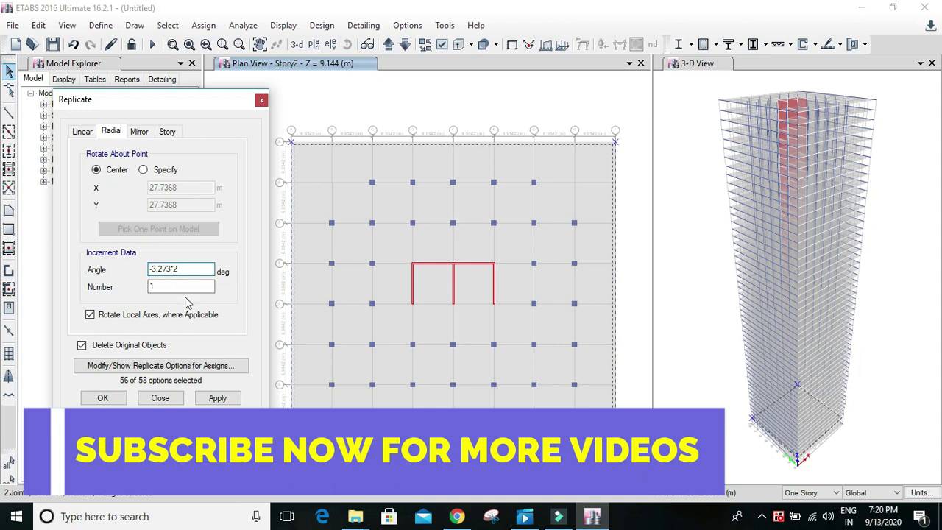
pyautogui.click(221, 397)
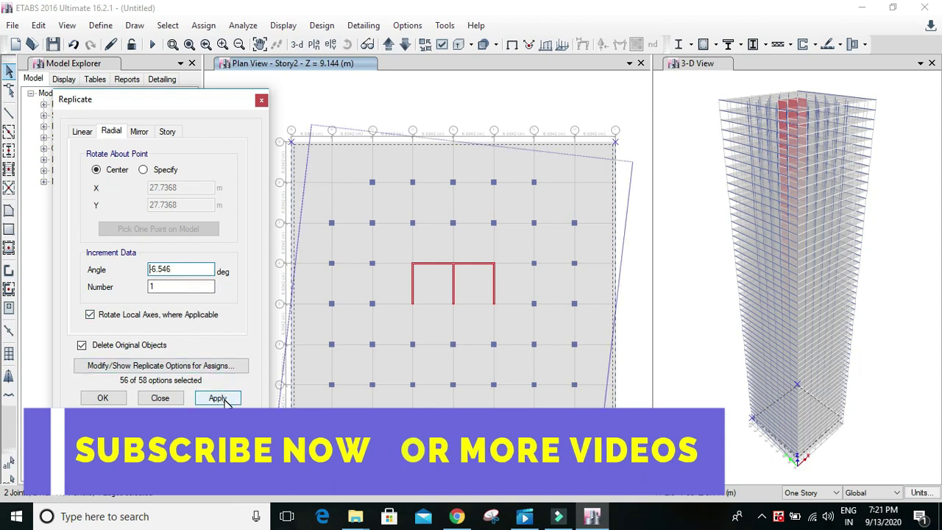
pyautogui.click(223, 398)
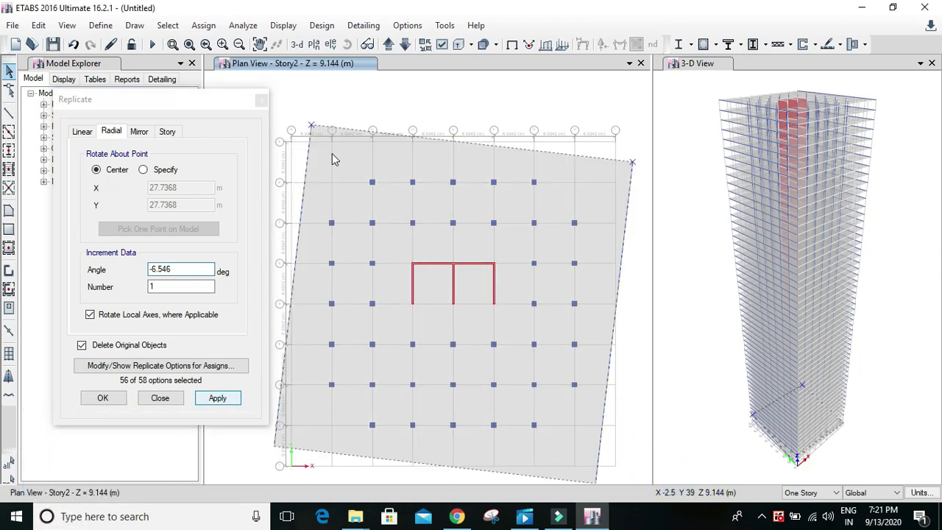
# On Story3, rotate the floor slab with its corner joints and edge frames about the center by -3.273*3 degrees, replacing the originals
pyautogui.click(388, 44)
pyautogui.moveTo(633, 123); pyautogui.dragTo(289, 177)
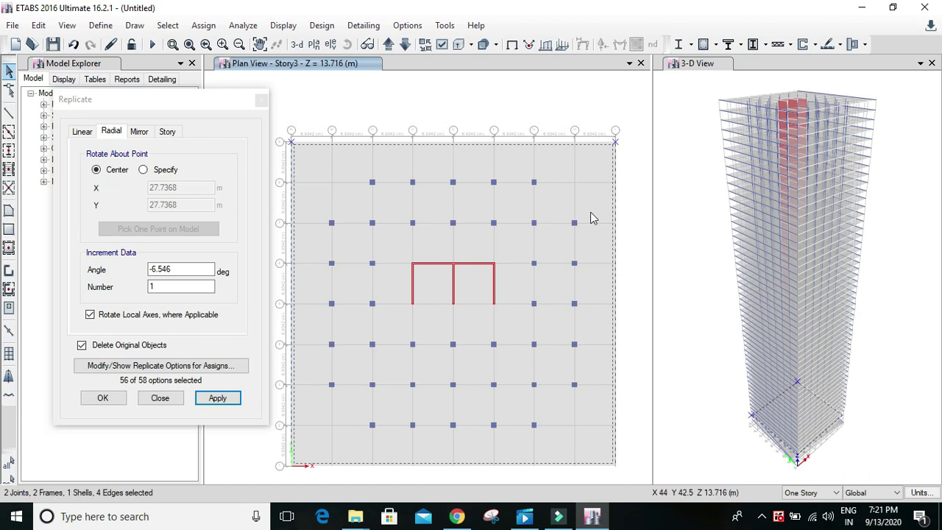
pyautogui.doubleClick(189, 269)
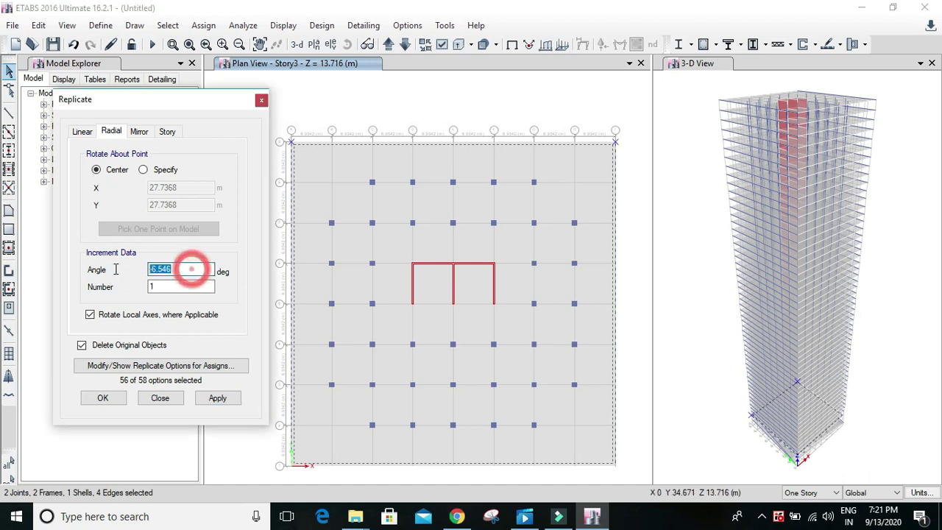
pyautogui.write('-3.273*3')
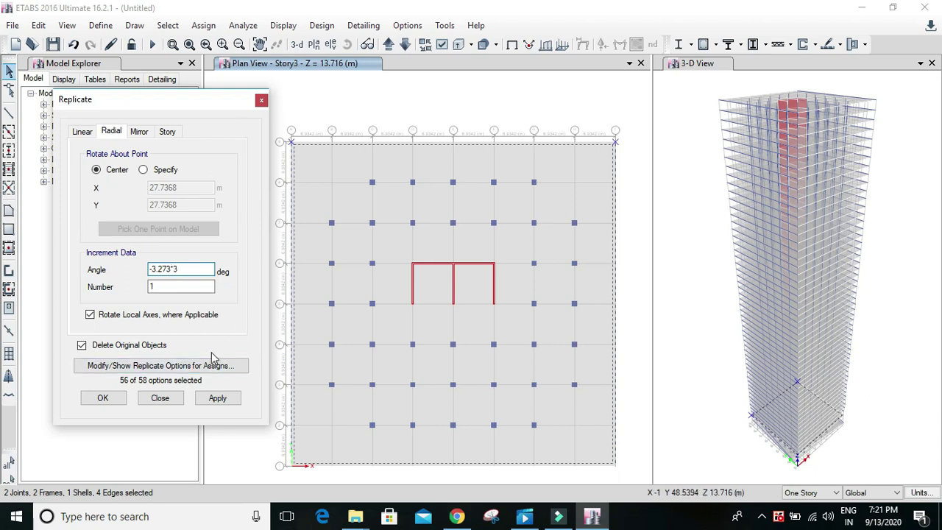
pyautogui.click(217, 398)
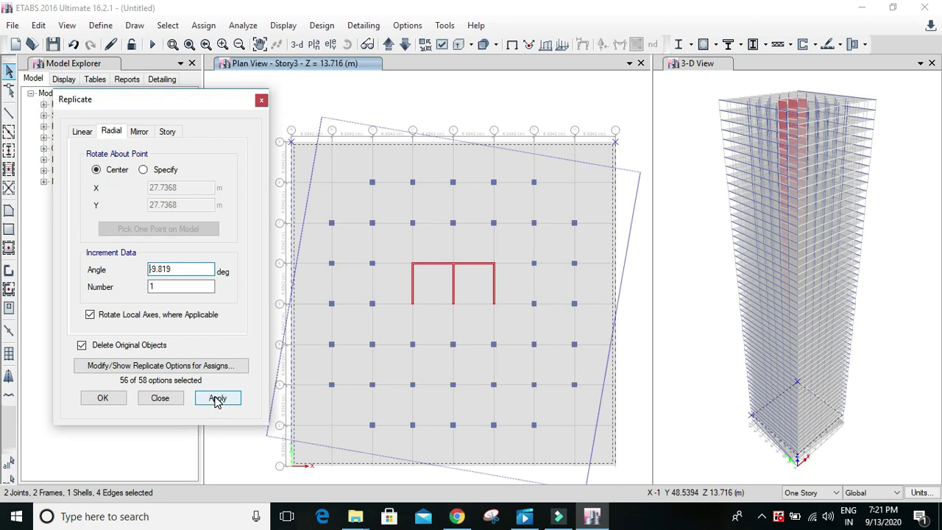
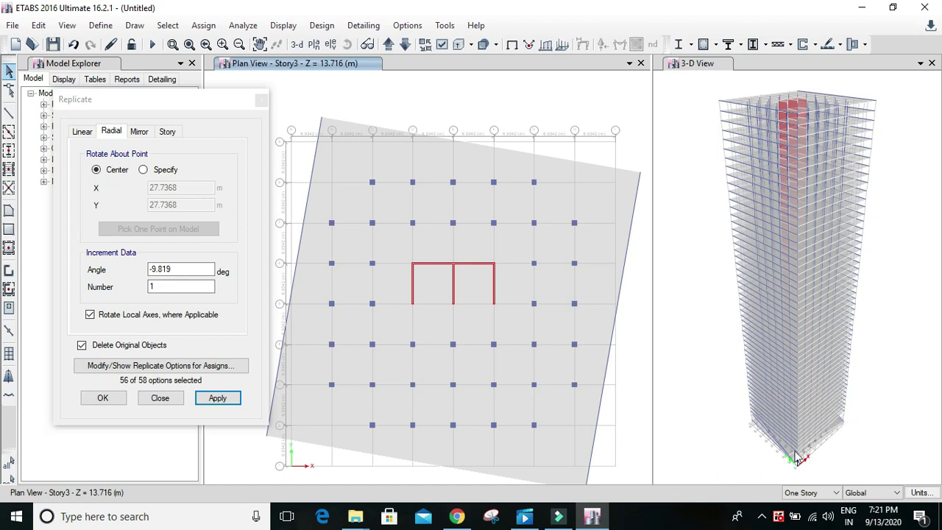
# On Story4, rotate the floor slab with its corner joints and edge frames about the center by -3.273*4 degrees, replacing the originals
pyautogui.click(388, 44)
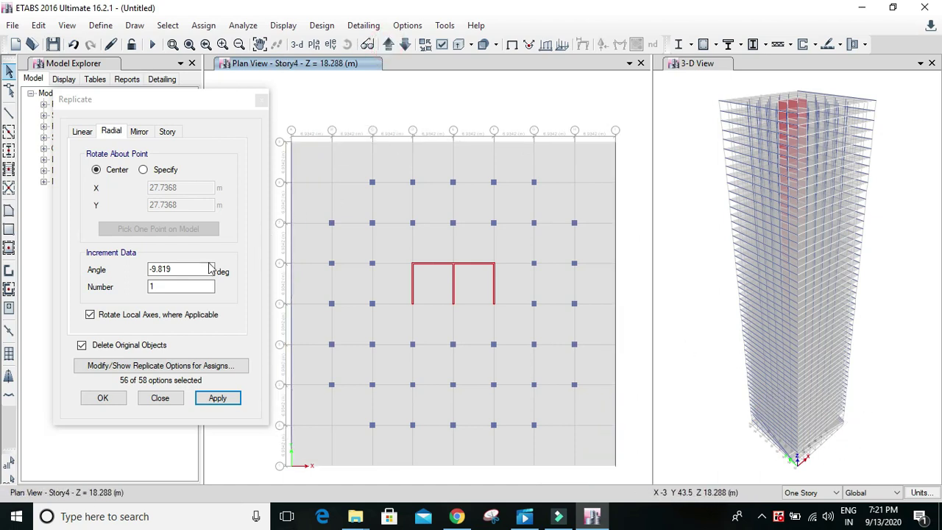
pyautogui.moveTo(630, 122); pyautogui.dragTo(282, 173)
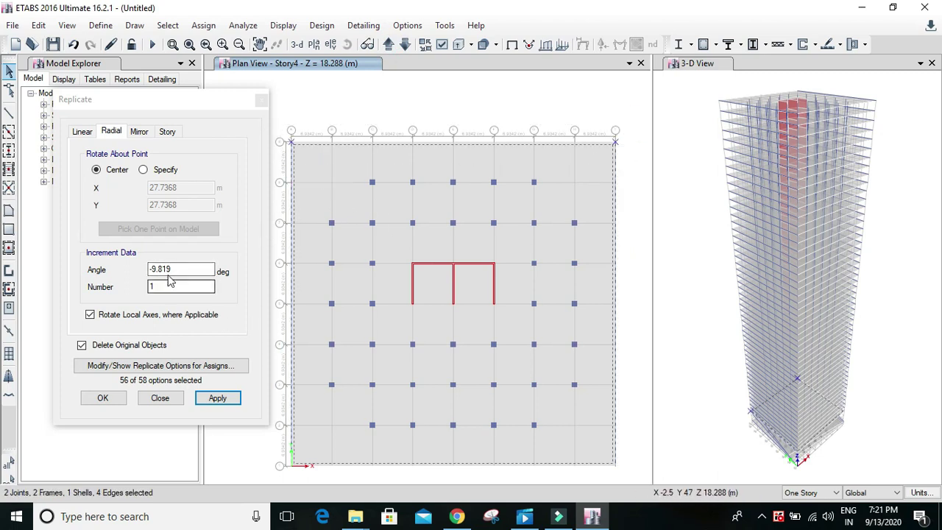
pyautogui.click(93, 270)
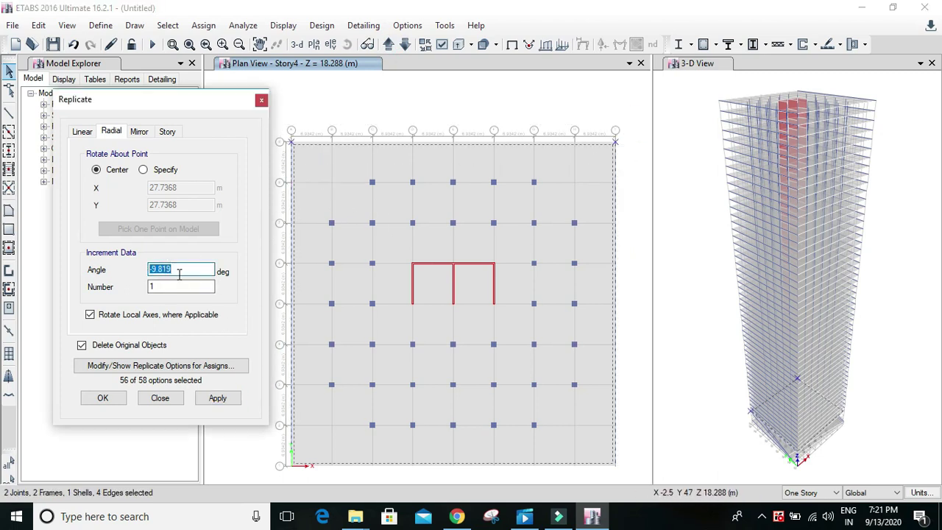
pyautogui.write('-3.273')
pyautogui.hotkey('shift', 'Home')
pyautogui.press('End')
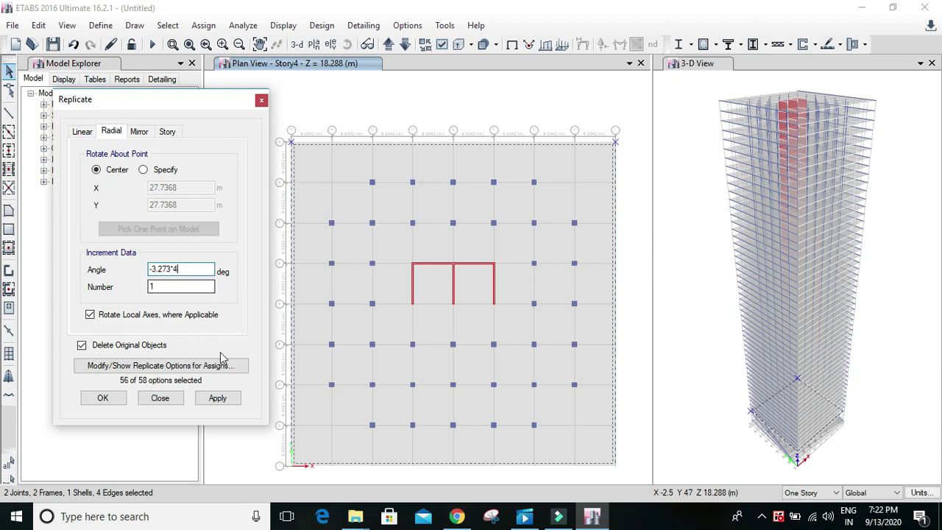
pyautogui.click(218, 398)
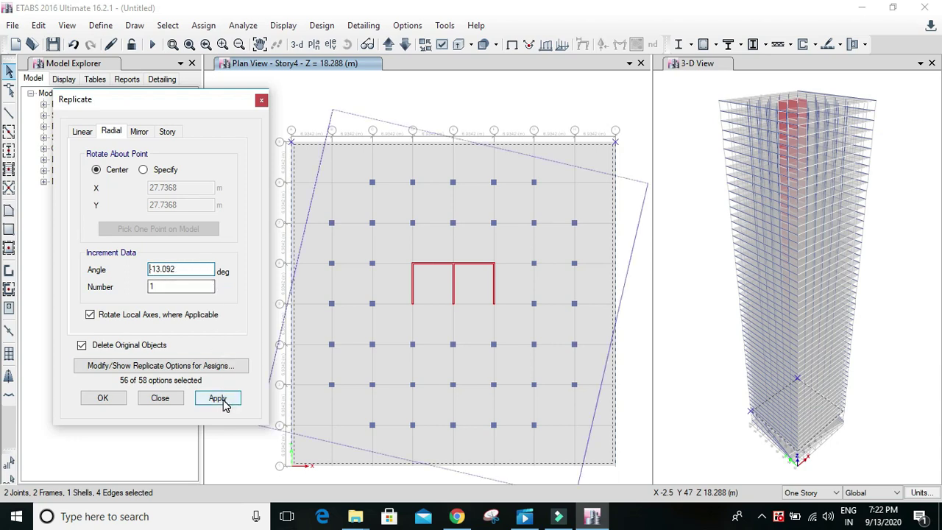
pyautogui.click(223, 400)
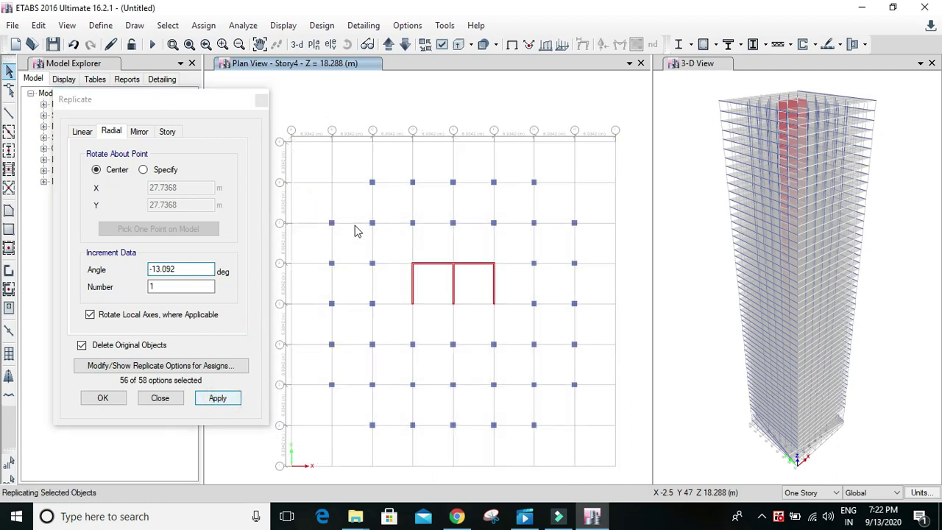
# On Story5, rotate the floor slab with its corner joints and edge frames about the center by -3.273*5 degrees, replacing the originals
pyautogui.click(389, 44)
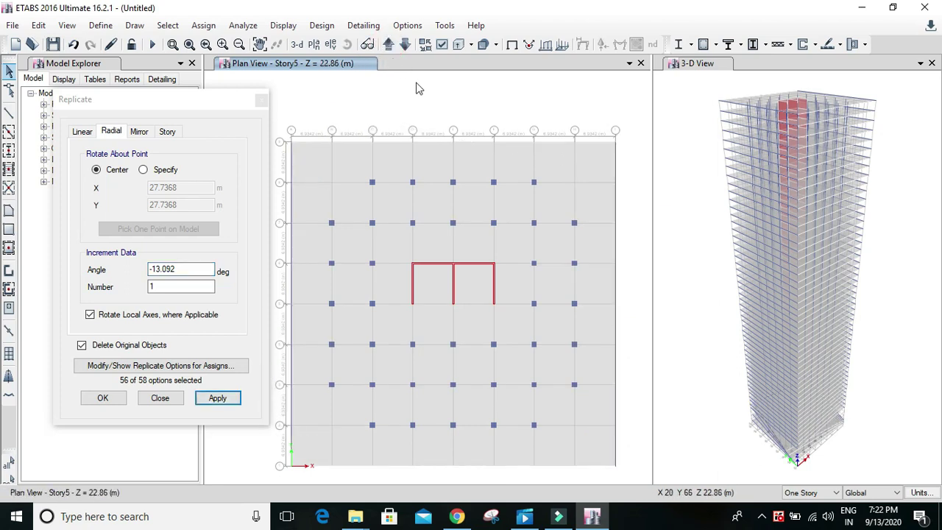
pyautogui.moveTo(635, 114); pyautogui.dragTo(287, 174)
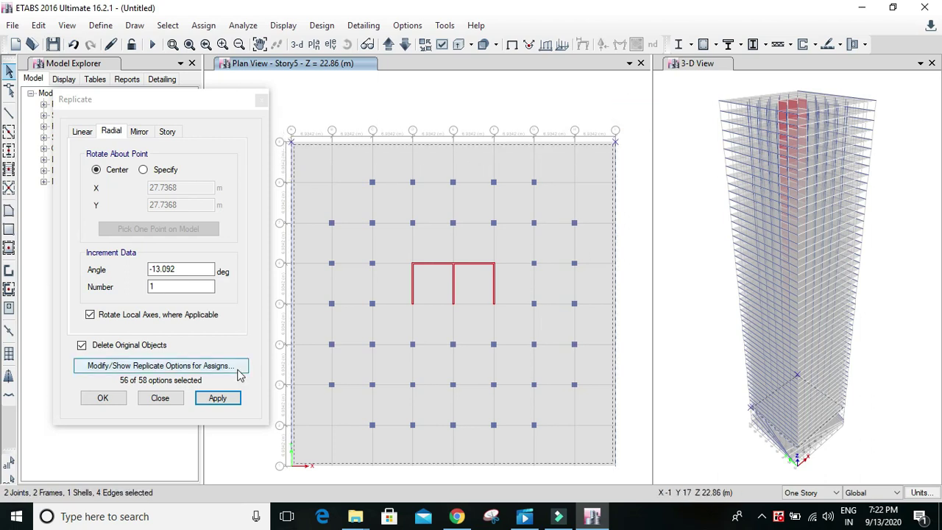
pyautogui.moveTo(183, 270); pyautogui.dragTo(133, 270)
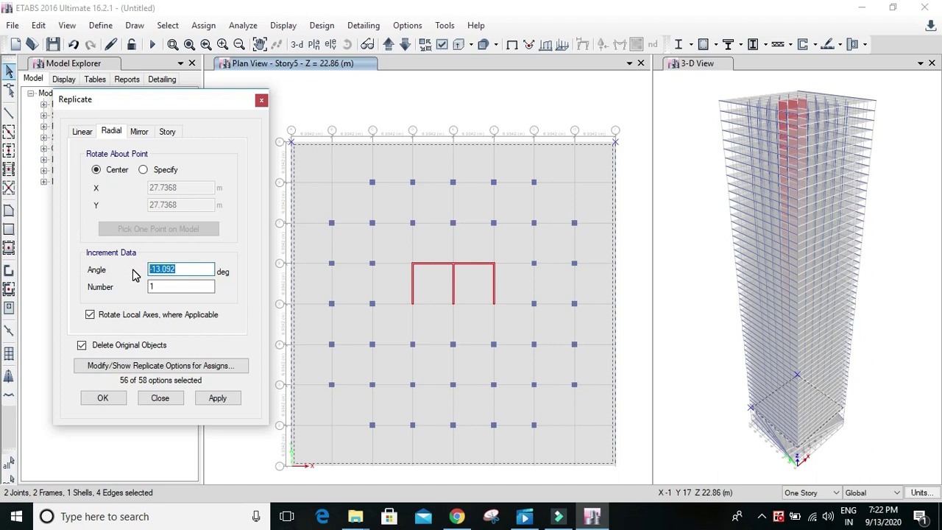
pyautogui.write('-3.273*5')
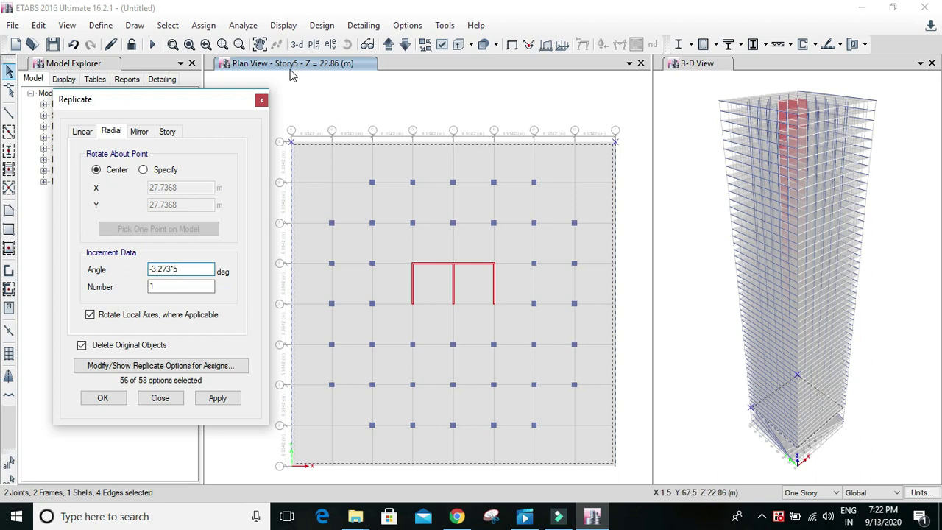
pyautogui.click(231, 397)
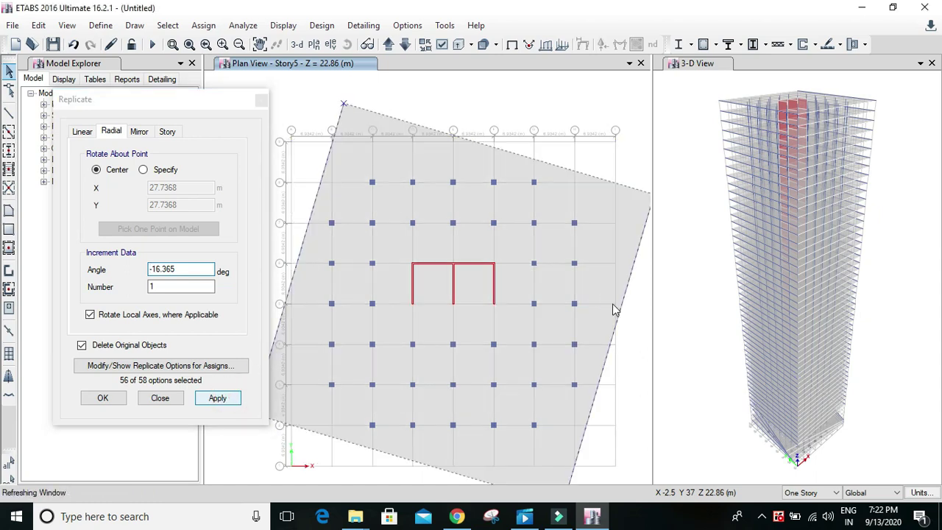
# On Story6, rotate the floor slab with its corner joints and edge frames about the center by -19.638 degrees, replacing the originals
pyautogui.click(390, 45)
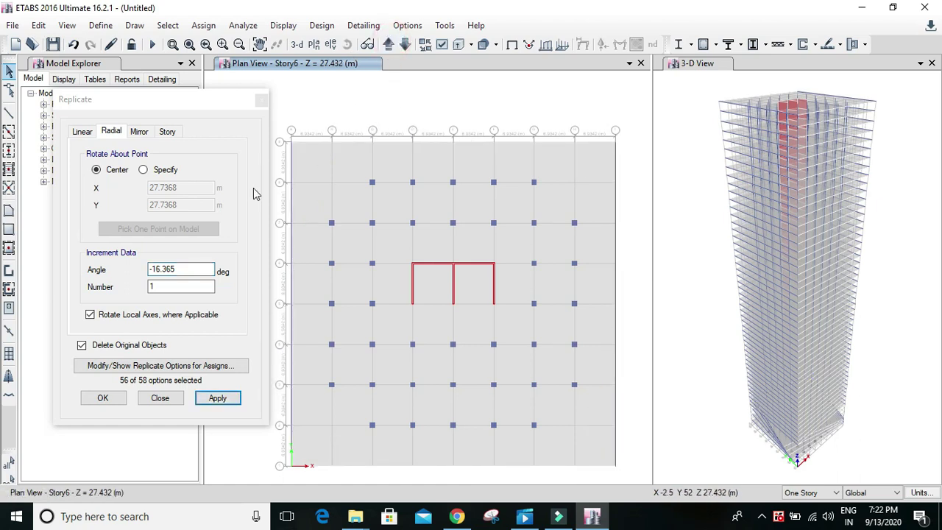
pyautogui.doubleClick(192, 268)
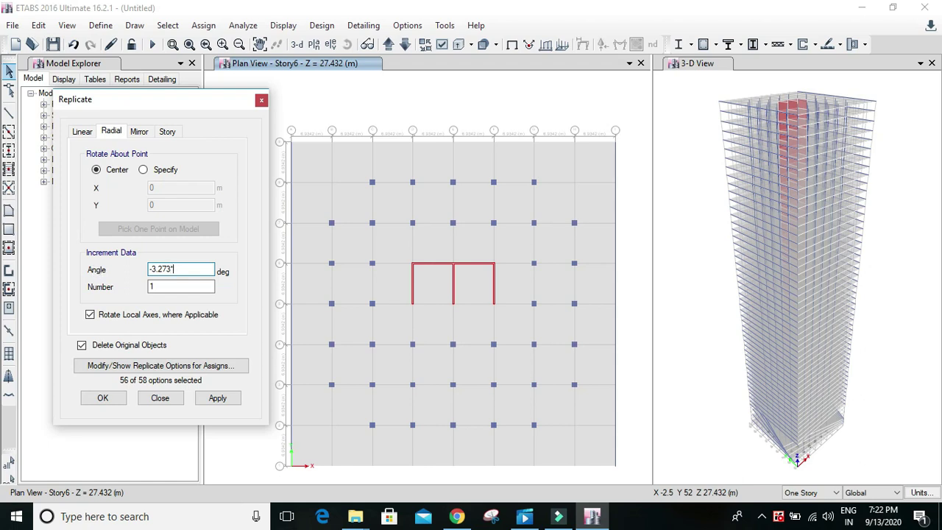
pyautogui.click(225, 399)
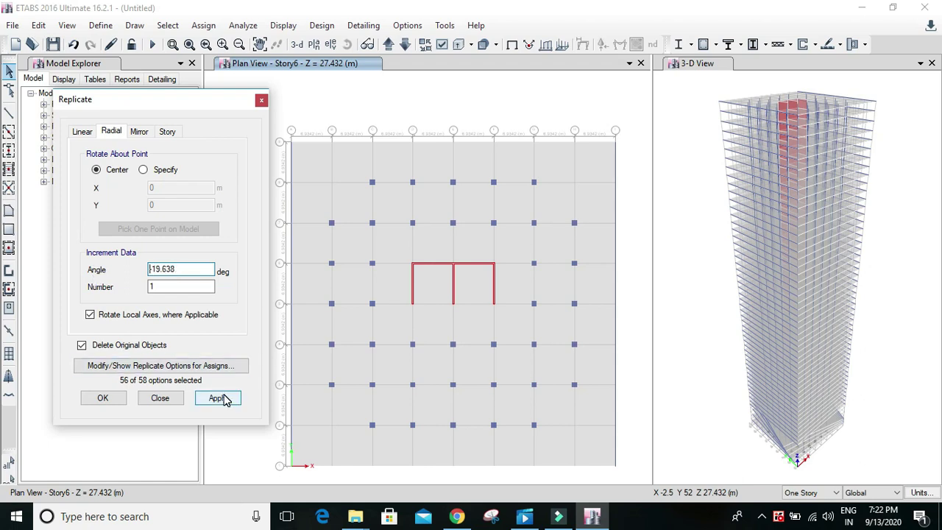
pyautogui.click(225, 398)
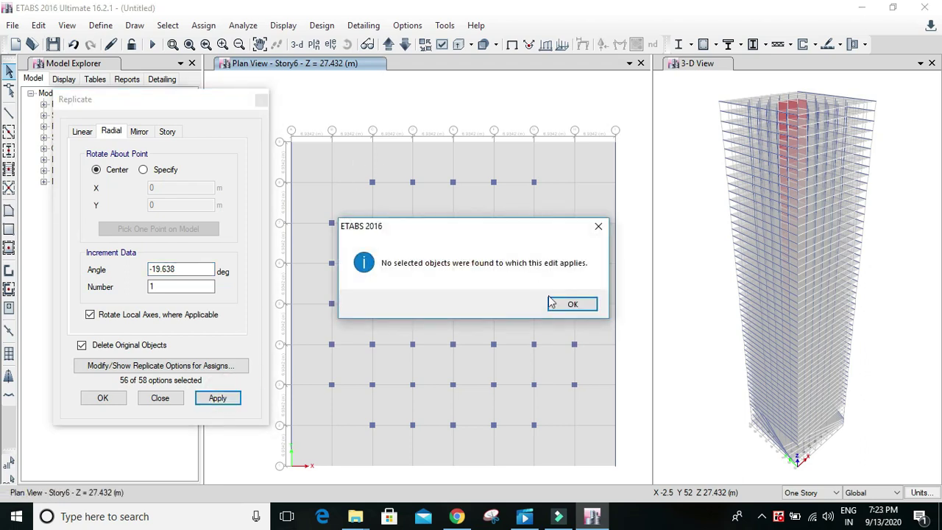
pyautogui.click(562, 302)
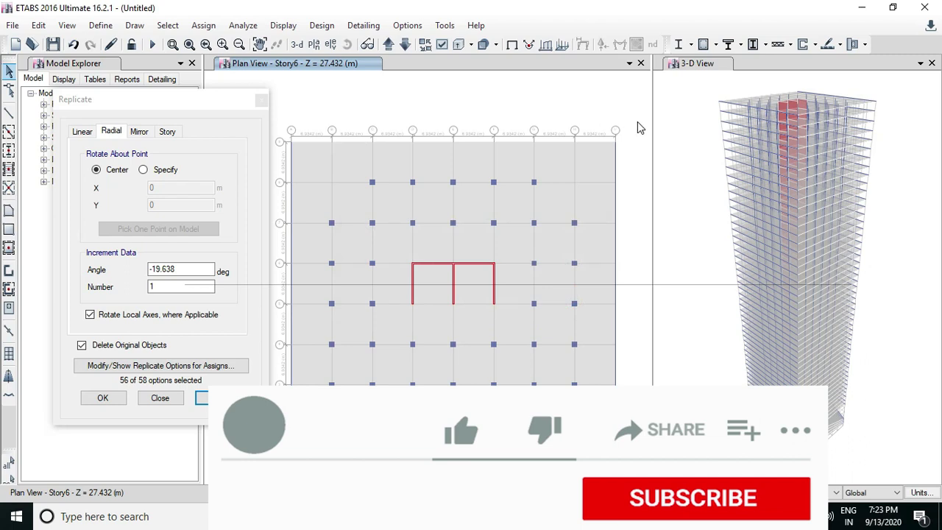
pyautogui.moveTo(637, 125); pyautogui.dragTo(281, 173)
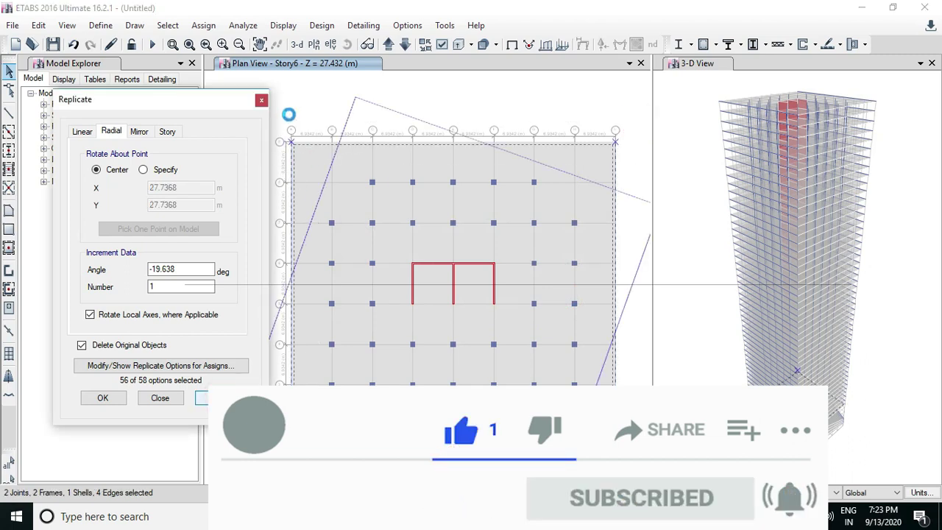
# On Story7, rotate the floor slab with its corner joints and edge frames about the center by -22.911 degrees, replacing the originals
pyautogui.click(389, 44)
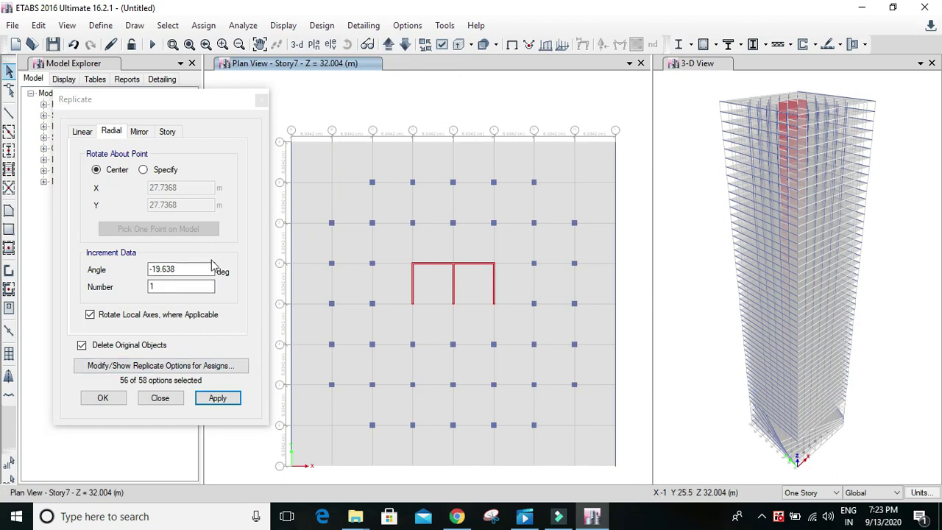
pyautogui.moveTo(644, 116); pyautogui.dragTo(267, 172)
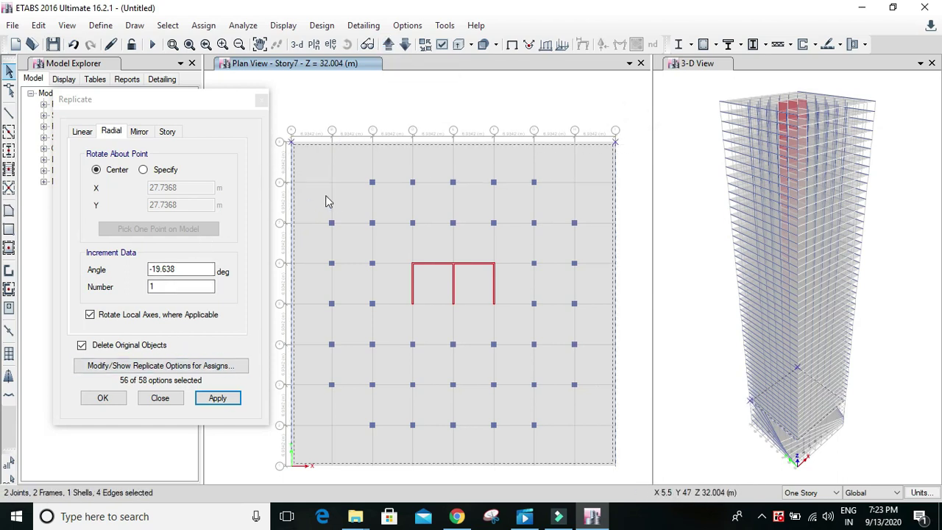
pyautogui.click(206, 269)
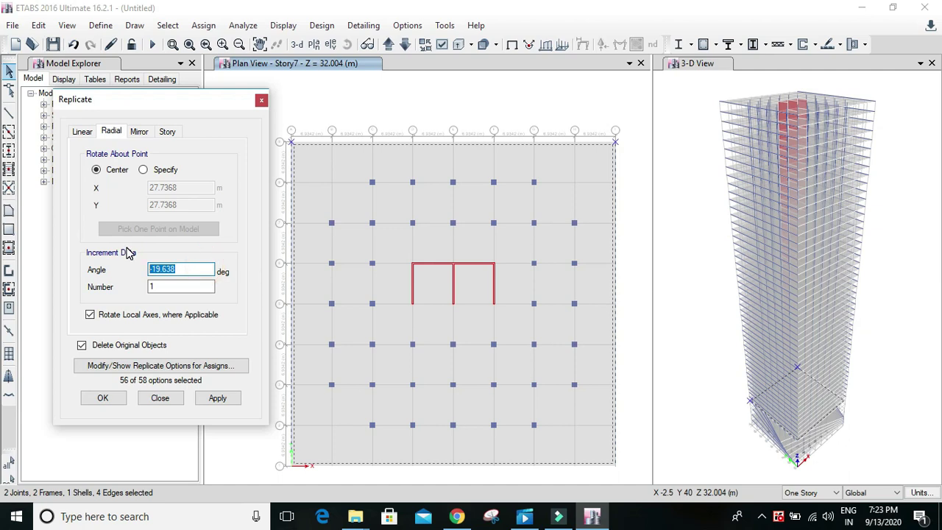
pyautogui.write('22.911')
pyautogui.click(217, 397)
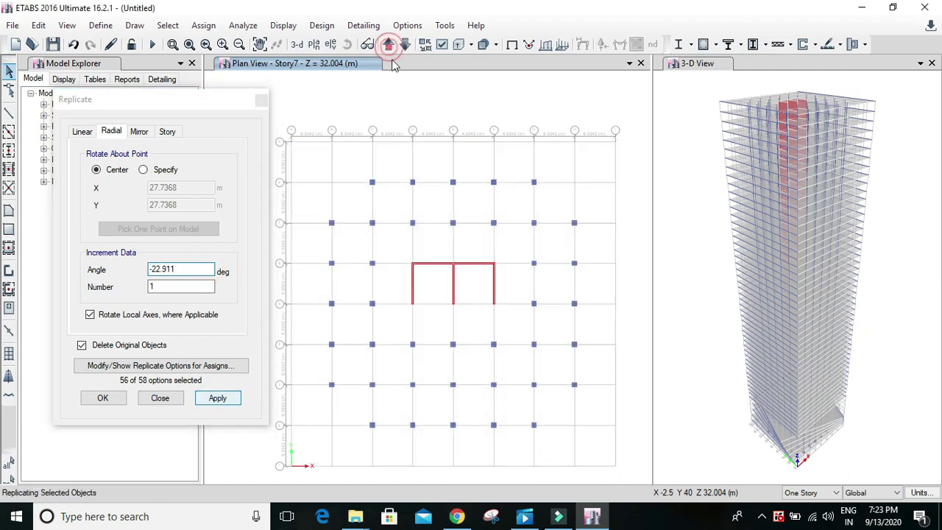
# On Story8, rotate the floor slab with its corner joints and edge frames about the center by -26.184 degrees, replacing the originals
pyautogui.click(389, 44)
pyautogui.click(206, 269)
pyautogui.click(218, 398)
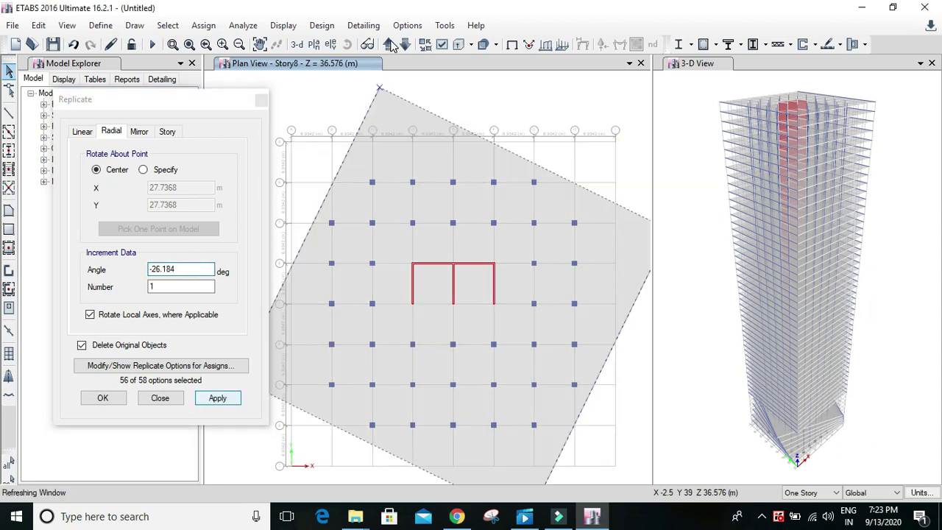
# Rotate the floor slabs and their edge objects about the center by -29.457 degrees on Story9 and -32.73 degrees on Story10, replacing the originals
pyautogui.click(388, 45)
pyautogui.click(217, 398)
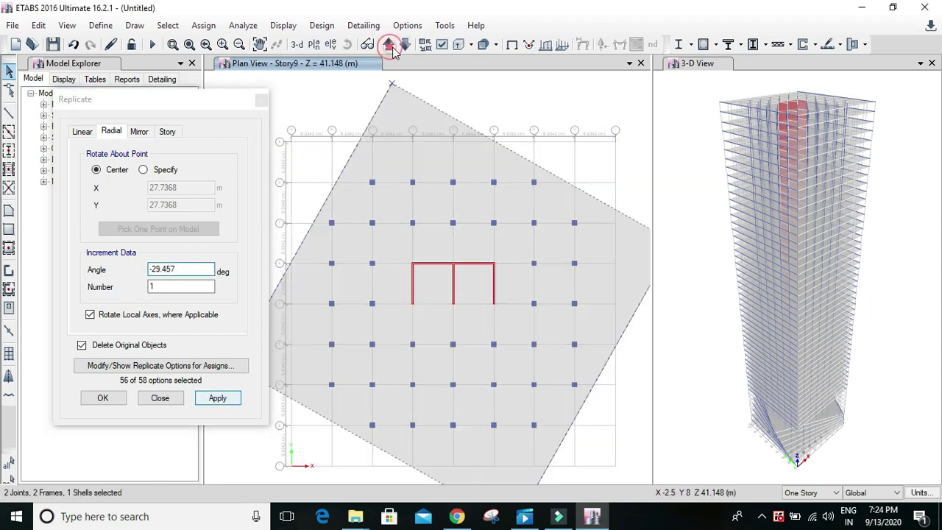
pyautogui.click(389, 45)
pyautogui.click(217, 398)
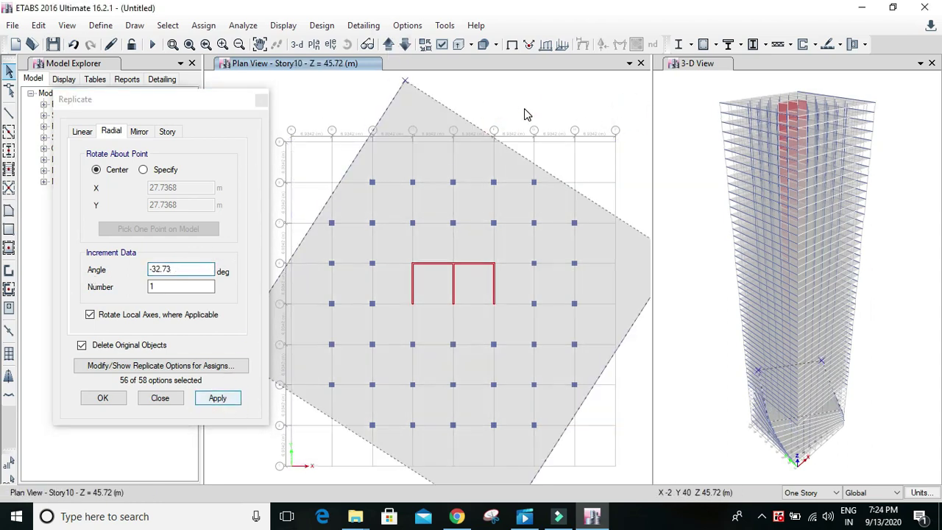
# On Story11, rotate the floor slab with its corner joints and edge frames about the center by -3.273*11 degrees, replacing the originals
pyautogui.click(389, 45)
pyautogui.click(158, 270)
pyautogui.write('36.003')
pyautogui.click(217, 397)
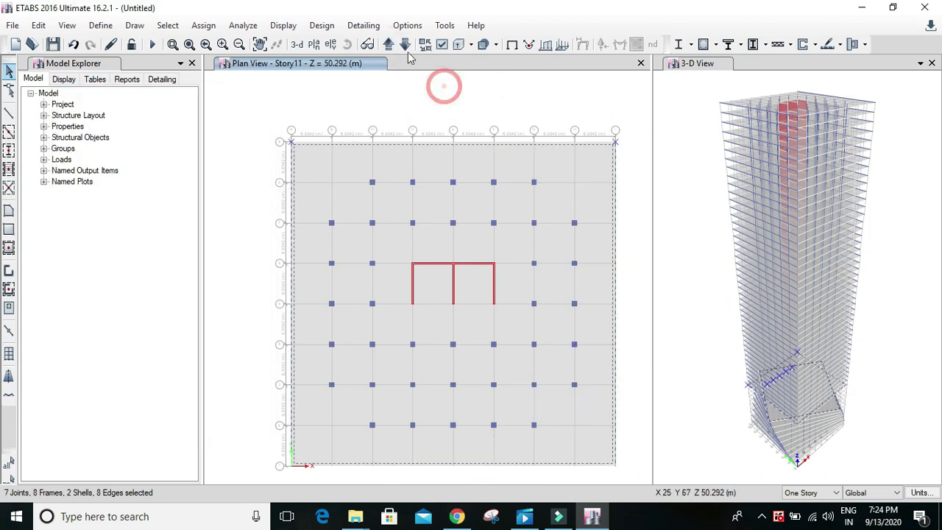
pyautogui.click(12, 25)
pyautogui.click(74, 242)
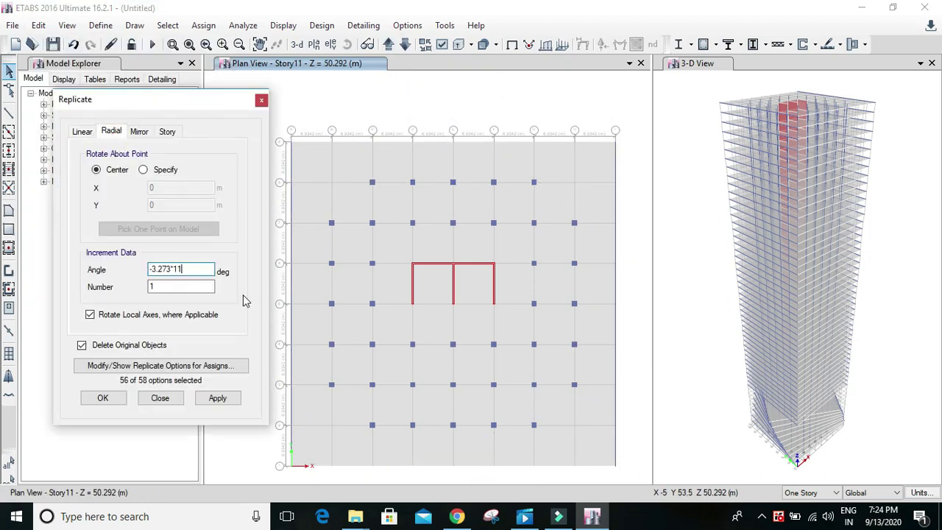
pyautogui.click(217, 397)
# On Story12, rotate the floor slab with its corner joints and edge frames about the center by -39.276 degrees, replacing the originals
pyautogui.click(389, 44)
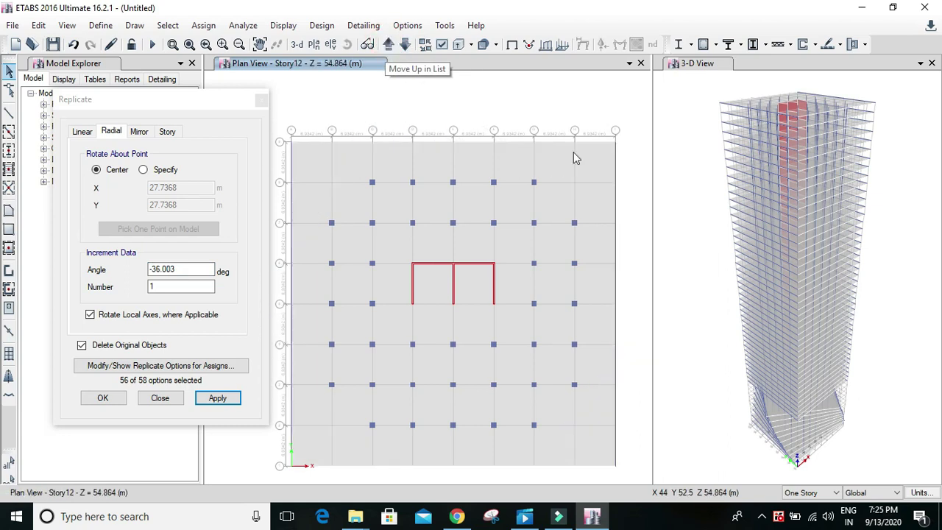
pyautogui.doubleClick(165, 269)
pyautogui.write('-39.276')
pyautogui.click(218, 398)
# On Story13, rotate the floor slab with its corner joints and edge frames about the center by thirteen -3.273 degree increments, replacing the originals
pyautogui.click(389, 45)
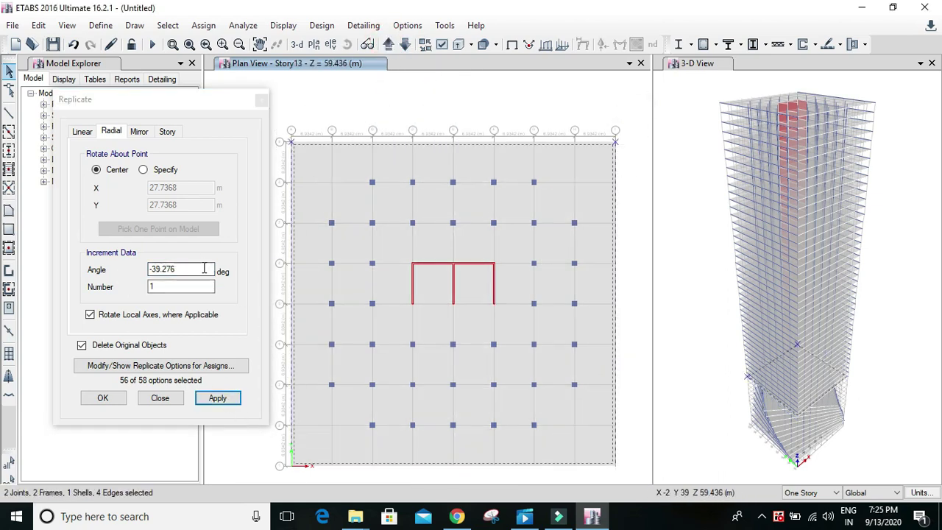
pyautogui.doubleClick(204, 269)
pyautogui.write('-42.545')
pyautogui.click(217, 397)
# On Story14, rotate the floor slab with its corner joints and edge frames about the center by -3.273*14 degrees, replacing the originals
pyautogui.click(388, 45)
pyautogui.moveTo(213, 269); pyautogui.dragTo(81, 270)
pyautogui.write('-3.273')
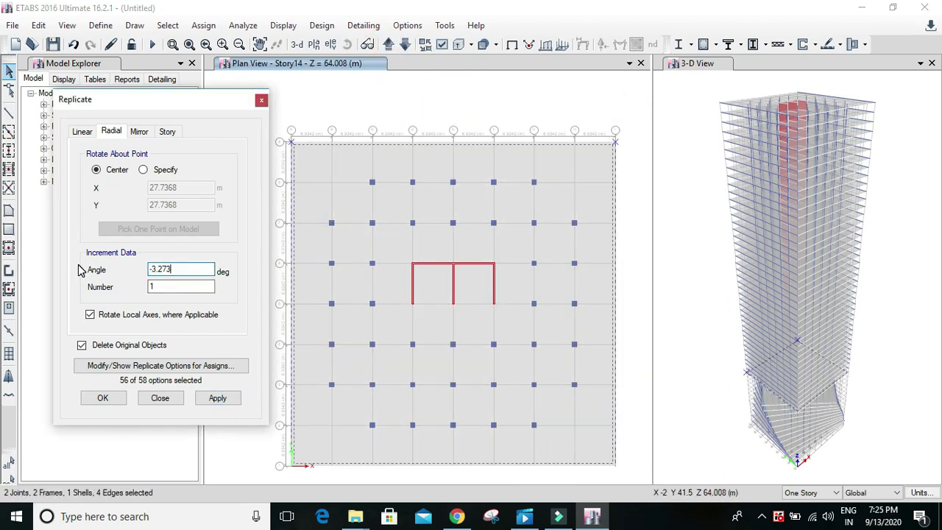
pyautogui.write('*14')
pyautogui.click(217, 397)
# On Story15, rotate the floor slab with its corner joints and edge frames about the center by -3.273*15 degrees, replacing the originals
pyautogui.click(389, 45)
pyautogui.moveTo(214, 269); pyautogui.dragTo(81, 270)
pyautogui.write('-3.273*15')
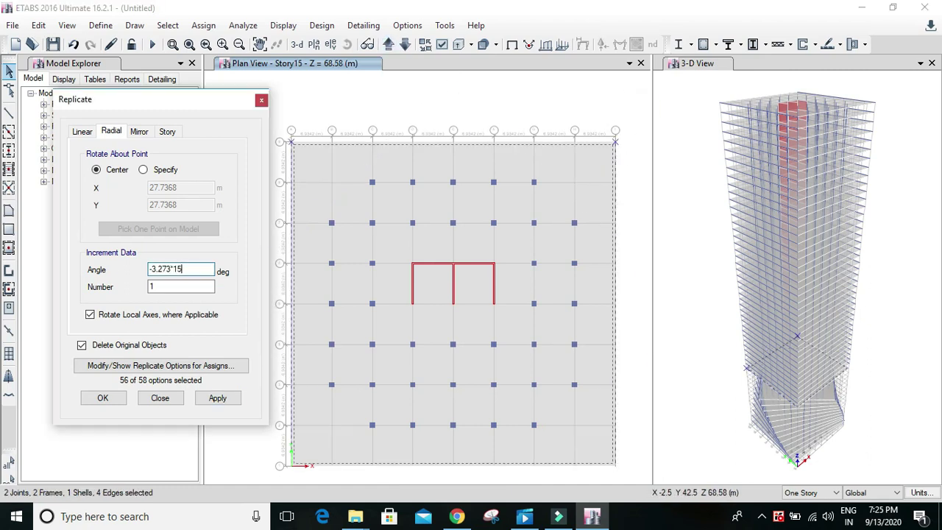
pyautogui.click(217, 397)
# On Story16, rotate the floor slab with its corner joints and edge frames about the center by -3.273*16 degrees, replacing the originals
pyautogui.click(389, 45)
pyautogui.moveTo(213, 270); pyautogui.dragTo(84, 269)
pyautogui.write('-3.273*16')
pyautogui.click(217, 397)
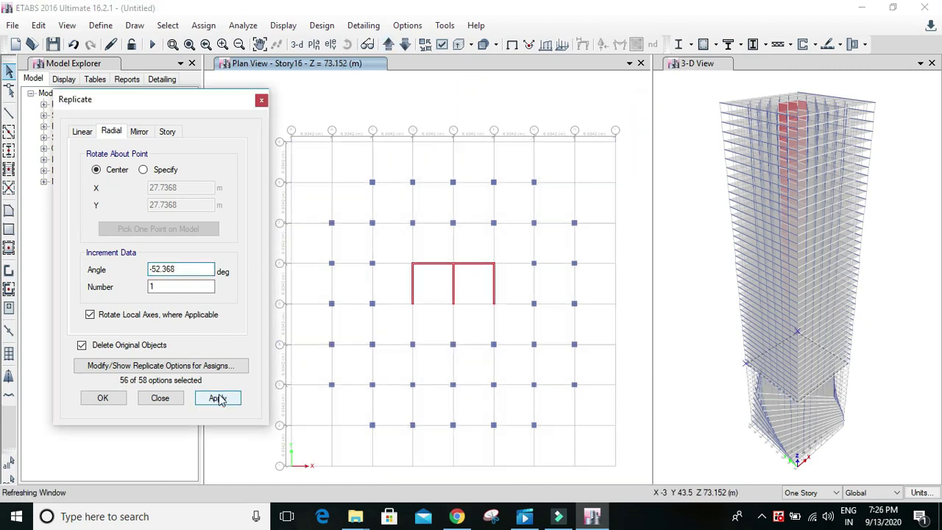
# On Story17, rotate the floor slab with its corner joints and edge frames about the center by -3.273*17 degrees, replacing the originals
pyautogui.click(389, 45)
pyautogui.moveTo(193, 269); pyautogui.dragTo(103, 271)
pyautogui.write('-3.273*17')
pyautogui.click(217, 398)
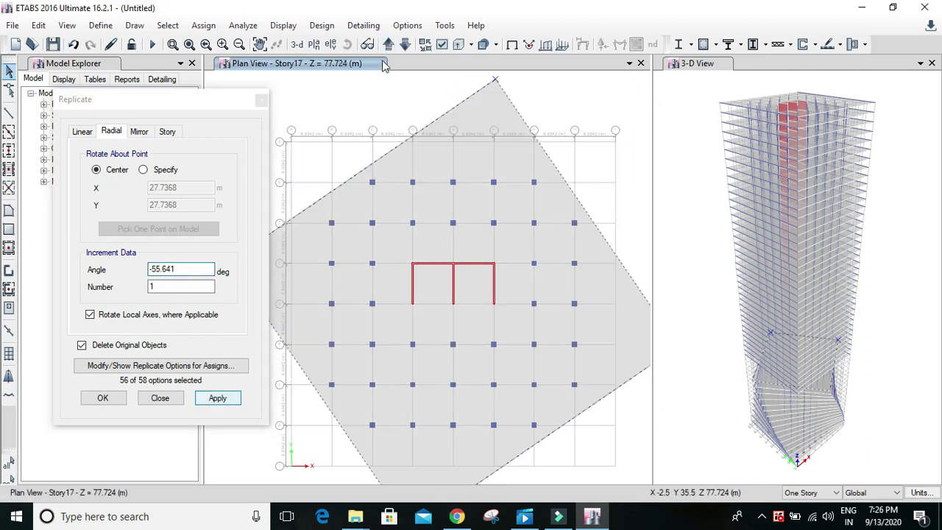
# On Story18, rotate the floor slab with its corner joints and edge frames about the center by -3.273*18 degrees, replacing the originals
pyautogui.click(388, 45)
pyautogui.moveTo(192, 269); pyautogui.dragTo(103, 270)
pyautogui.write('-3.273*18')
pyautogui.click(217, 397)
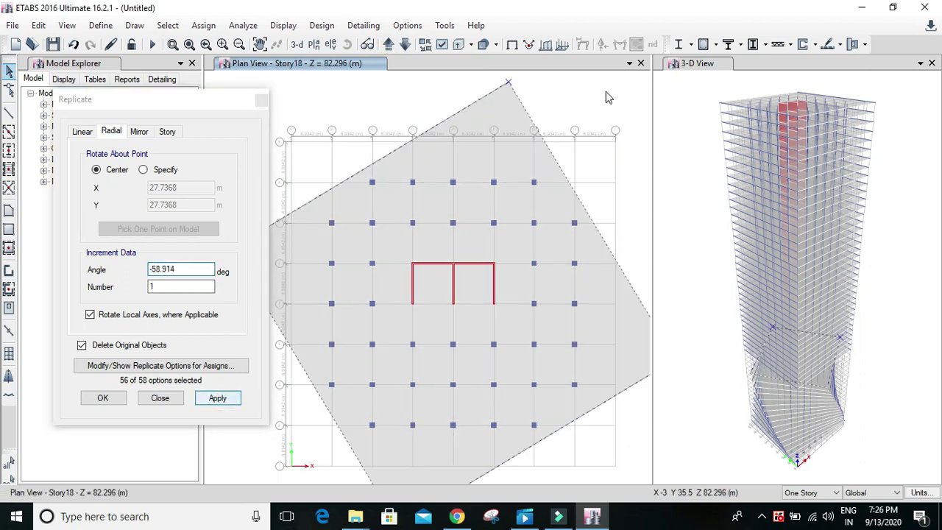
# On Story19, rotate the floor slab with its corner joints and edge frames about the center by -3.273*19 degrees, replacing the originals
pyautogui.click(389, 45)
pyautogui.moveTo(193, 268); pyautogui.dragTo(103, 273)
pyautogui.write('-3.273*19')
pyautogui.click(217, 398)
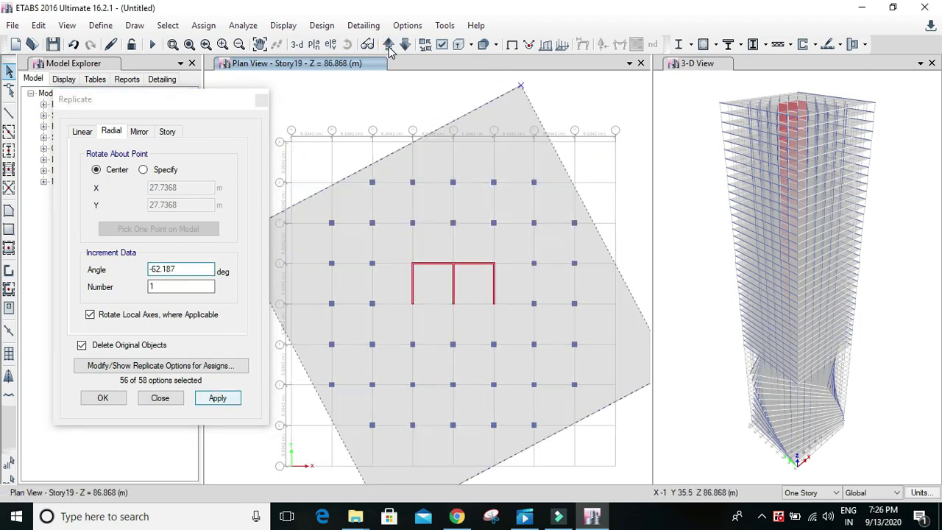
# On Story20, rotate the floor slab with its corner joints and edge frames about the center by -3.273*20 degrees, replacing the originals
pyautogui.click(388, 45)
pyautogui.moveTo(193, 269); pyautogui.dragTo(103, 270)
pyautogui.write('-3.273*20')
pyautogui.click(217, 397)
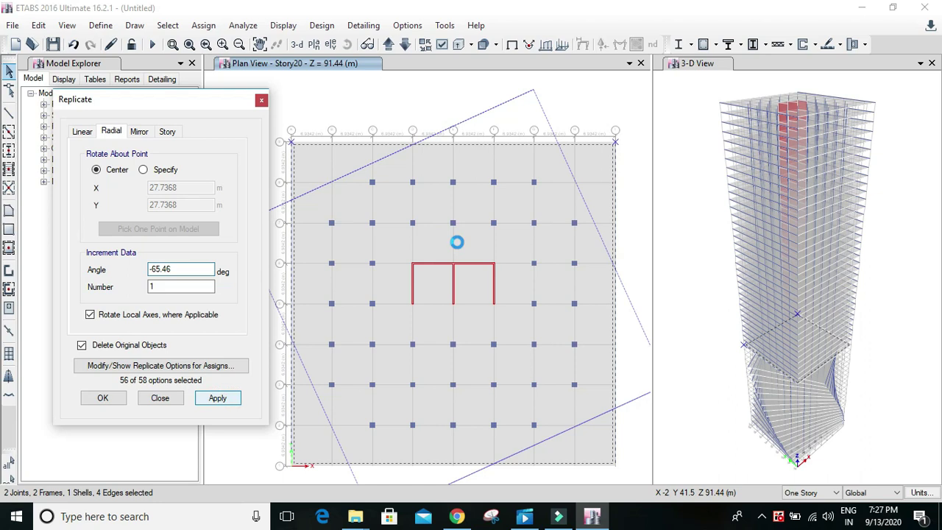
# Rotate the floor slab with its corner joints and edge frames about the center by -68.733 degrees on Story21 and -3.273*22 degrees on Story22
pyautogui.click(389, 45)
pyautogui.click(215, 399)
pyautogui.click(389, 45)
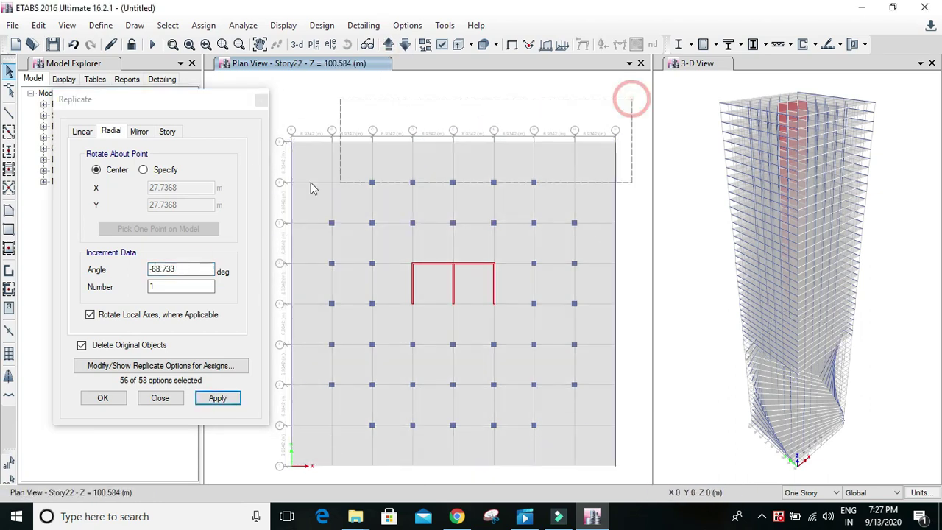
pyautogui.write('-3.273*22')
pyautogui.moveTo(193, 268); pyautogui.dragTo(65, 272)
pyautogui.click(217, 398)
# Rotate the floor slab with its joints and frames about the center by -3.273*23 degrees on Story23 and one further -3.273 degree increment on Story24
pyautogui.click(389, 45)
pyautogui.write('-3.273*23')
pyautogui.click(217, 397)
pyautogui.click(389, 45)
pyautogui.write('-3.273')
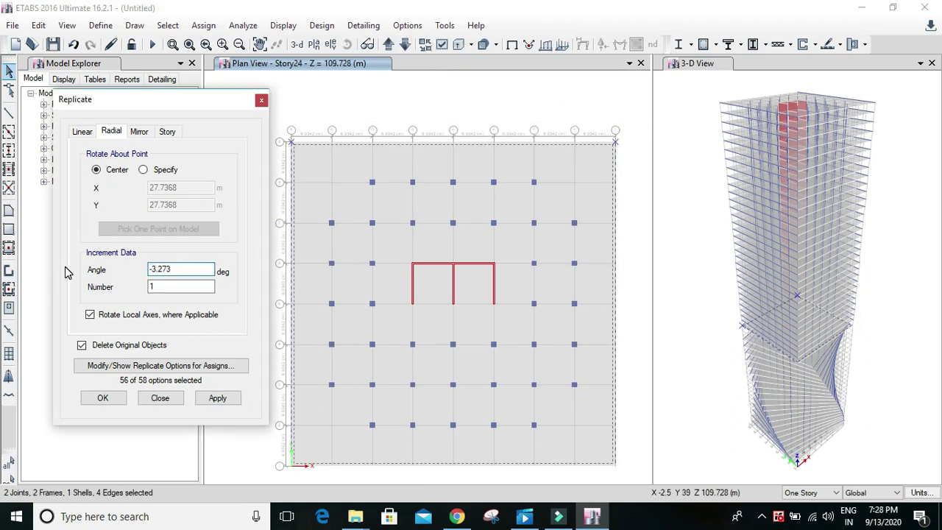
# On Story25, rotate the floor slab with its corner joints and edge frames about the center by -3.273*25 degrees, replacing the originals
pyautogui.click(388, 45)
pyautogui.moveTo(193, 269); pyautogui.dragTo(94, 270)
pyautogui.write('-3.273*25')
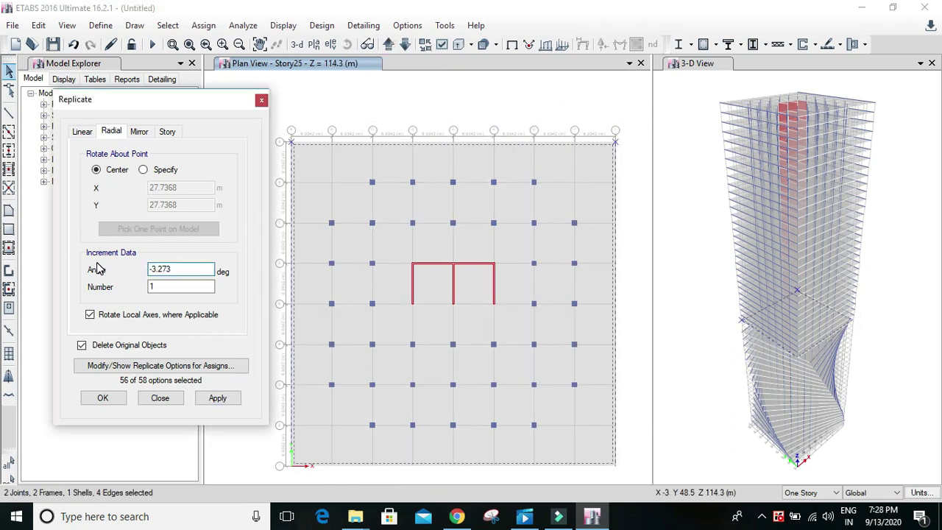
pyautogui.click(215, 399)
# On Story26, rotate the floor slab with its corner joints and edge frames about the center by -3.273*26 degrees, replacing the originals
pyautogui.click(388, 45)
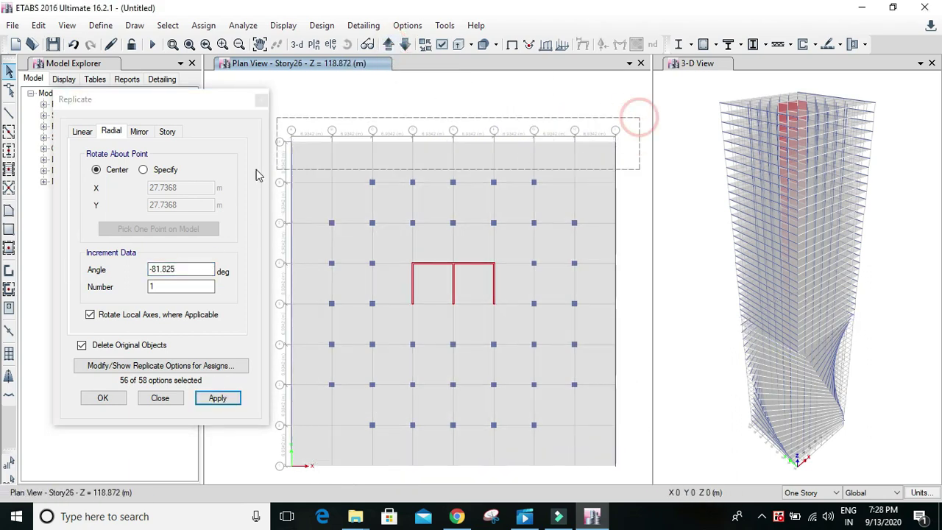
pyautogui.moveTo(193, 269); pyautogui.dragTo(95, 270)
pyautogui.write('-3.273*26')
pyautogui.click(215, 399)
# On Story27, rotate the floor slab with its corner joints and edge frames about the center by -3.273*27 degrees, replacing the originals
pyautogui.click(389, 45)
pyautogui.moveTo(193, 270); pyautogui.dragTo(84, 267)
pyautogui.write('-3.273')
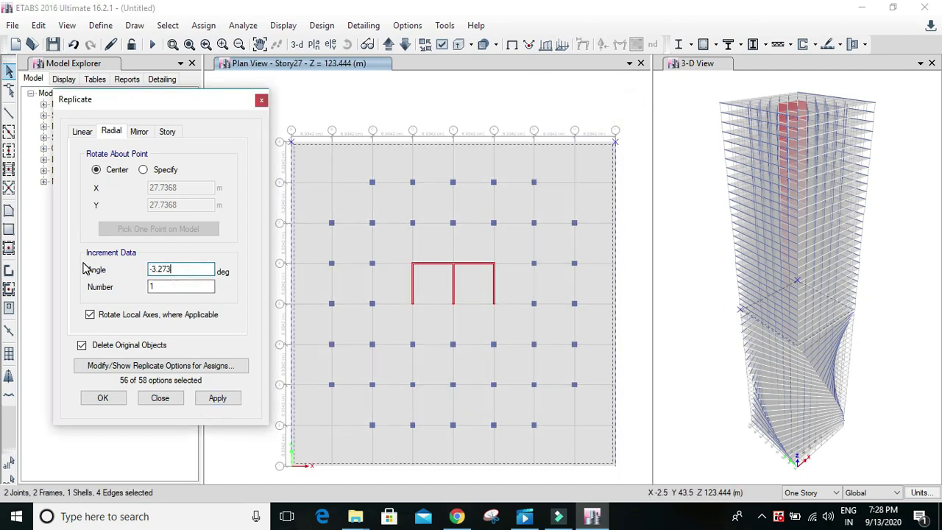
pyautogui.write('*27')
pyautogui.click(213, 400)
# On Story28, rotate the floor slab with its corner joints and edge frames about the center by the next cumulative -3.273 degree increment
pyautogui.click(389, 45)
pyautogui.moveTo(193, 269); pyautogui.dragTo(73, 274)
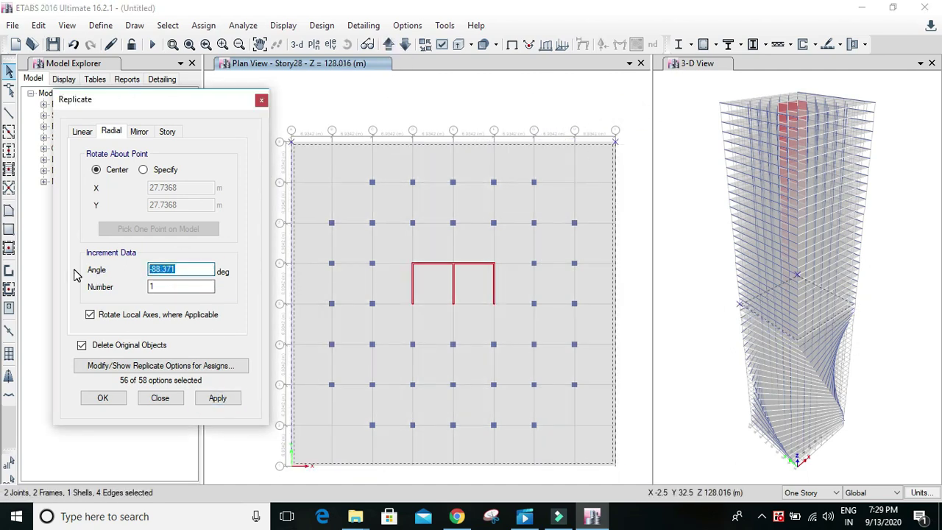
pyautogui.click(406, 45)
pyautogui.click(388, 45)
# On Story29, rotate the floor slab with its corner joints and edge frames about the center by -3.273*29 degrees, replacing the originals
pyautogui.click(389, 45)
pyautogui.moveTo(193, 269); pyautogui.dragTo(84, 270)
pyautogui.write('-3.273*29')
pyautogui.click(217, 398)
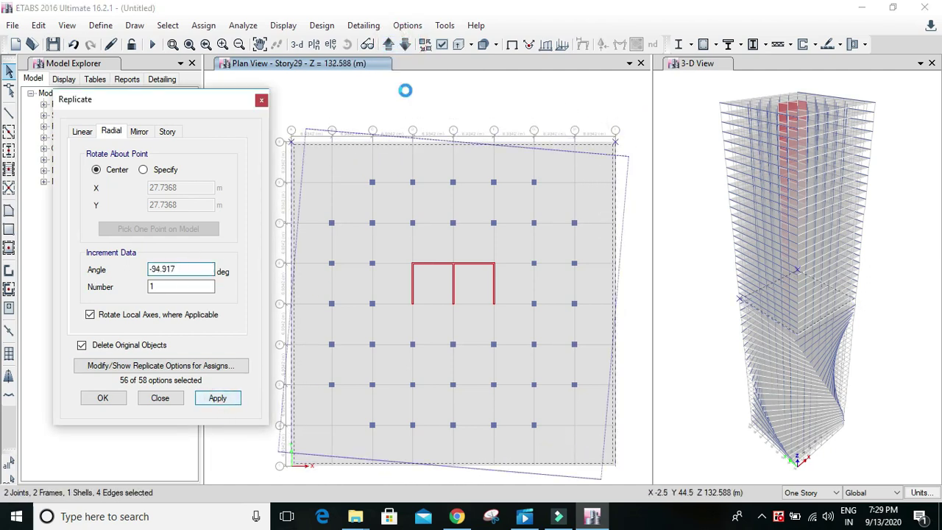
# Rotate the floor slab with its corner joints and edge frames about the center by -98.19 degrees on Story30 and -3.273*31 degrees on Story31
pyautogui.click(406, 47)
pyautogui.click(61, 272)
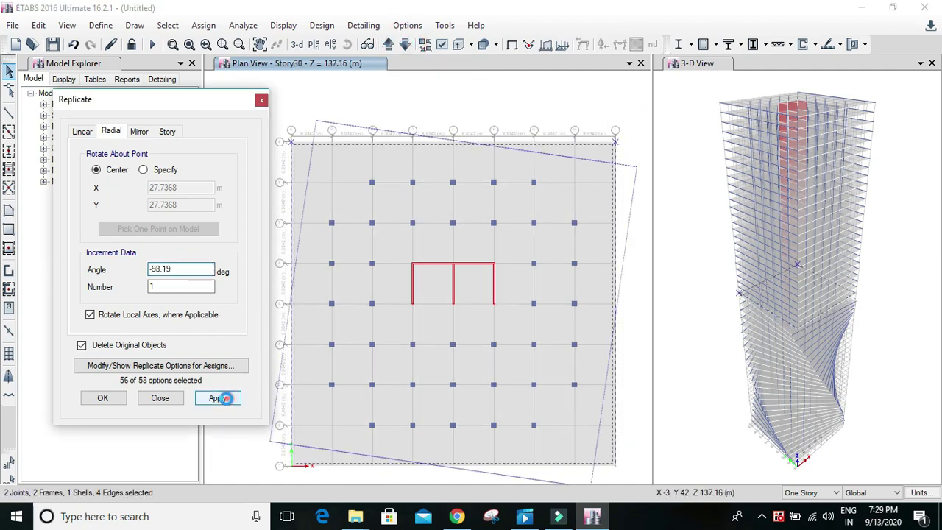
pyautogui.click(389, 45)
pyautogui.click(89, 273)
pyautogui.write('*31')
pyautogui.click(217, 398)
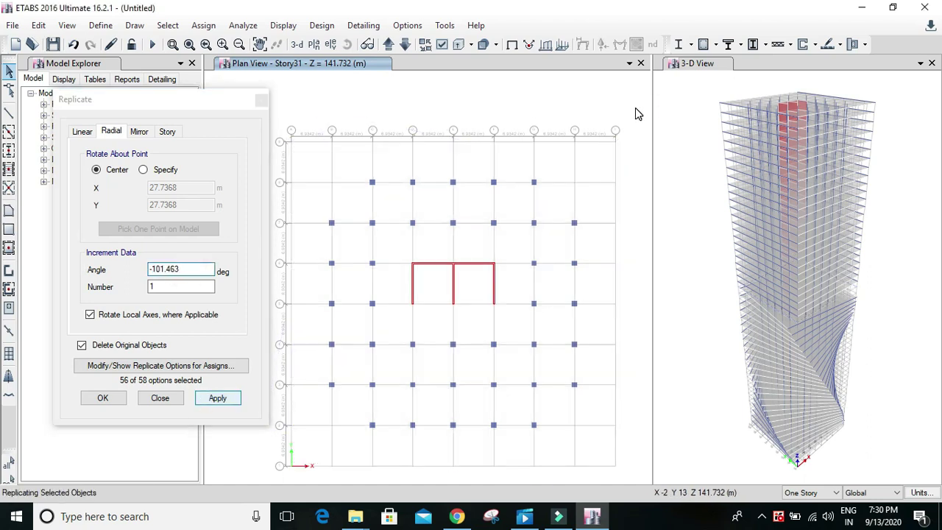
# On Story32, rotate the floor slab with its corner joints and edge frames about the center by -3.273*32 degrees, replacing the originals
pyautogui.click(388, 45)
pyautogui.click(98, 271)
pyautogui.write('*32')
pyautogui.click(217, 398)
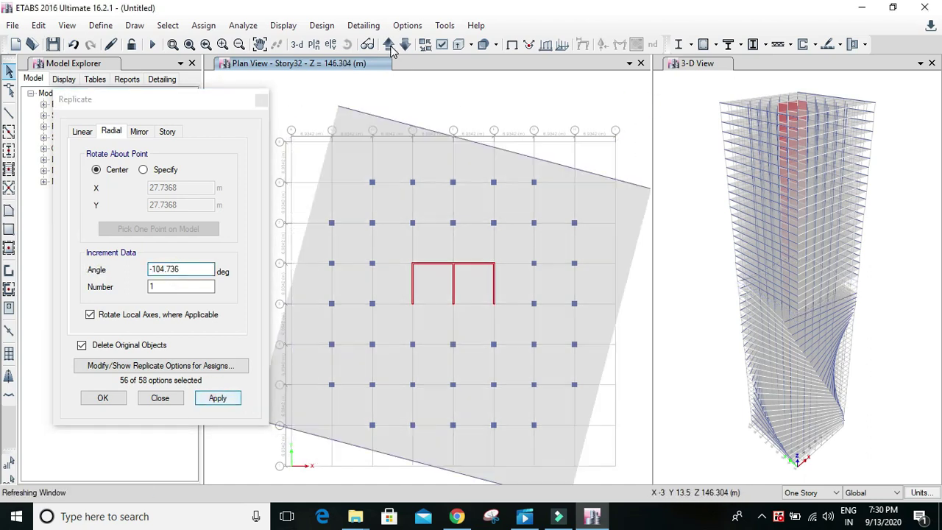
# On Story33, rotate the floor slab with its corner joints and edge frames about the center by -3.273*33 degrees, replacing the originals
pyautogui.click(388, 45)
pyautogui.click(97, 271)
pyautogui.write('-3.273')
pyautogui.write('*33')
pyautogui.click(217, 397)
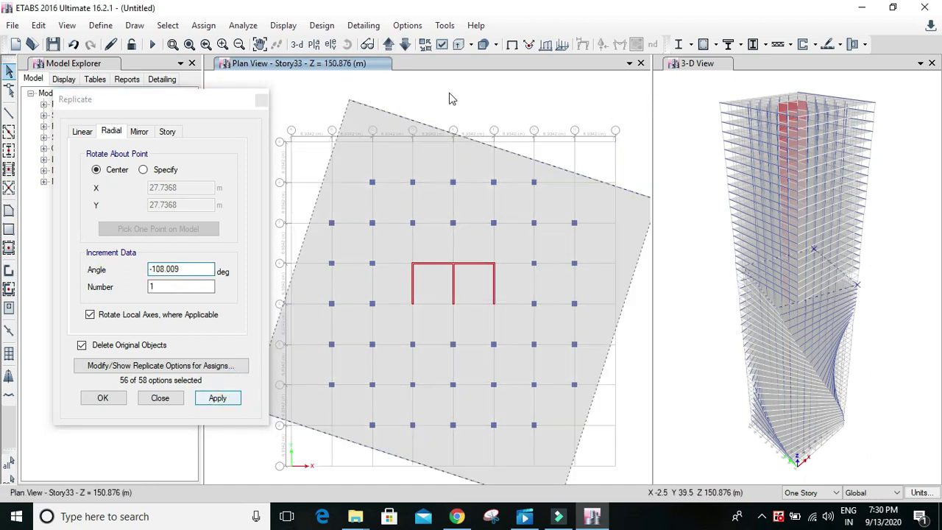
# On Story34, rotate the floor slab with its corner joints and edge frames about the center by -3.273*34 degrees, replacing the originals
pyautogui.click(389, 45)
pyautogui.click(189, 271)
pyautogui.write('-3.273')
pyautogui.write('*34')
pyautogui.click(217, 398)
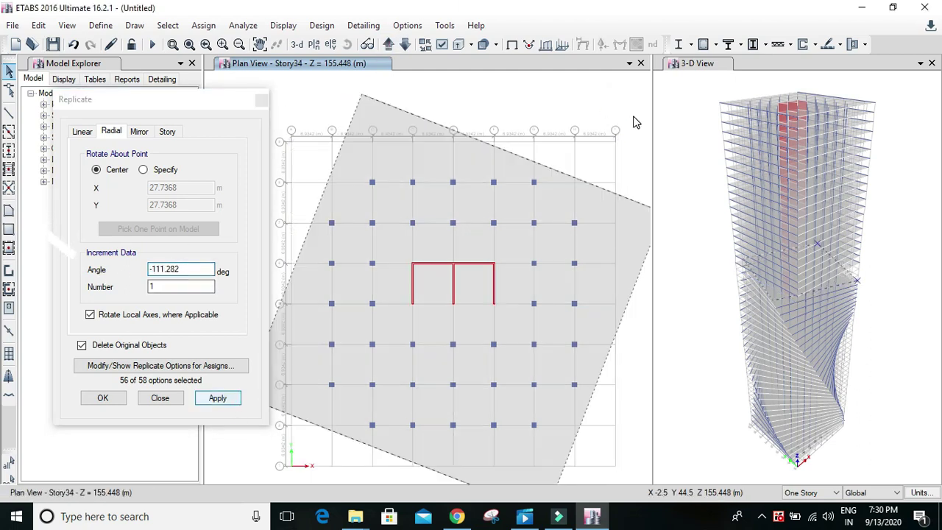
# On Story35, rotate the floor slab with its corner joints and edge frames about the center by -3.273*35 degrees, replacing the originals
pyautogui.click(389, 45)
pyautogui.click(189, 271)
pyautogui.write('-3.273')
pyautogui.write('*35')
pyautogui.click(217, 397)
# On Story36, rotate the floor slab with its corner joints and edge frames about the center by -3.273*36 degrees, replacing the originals
pyautogui.click(389, 45)
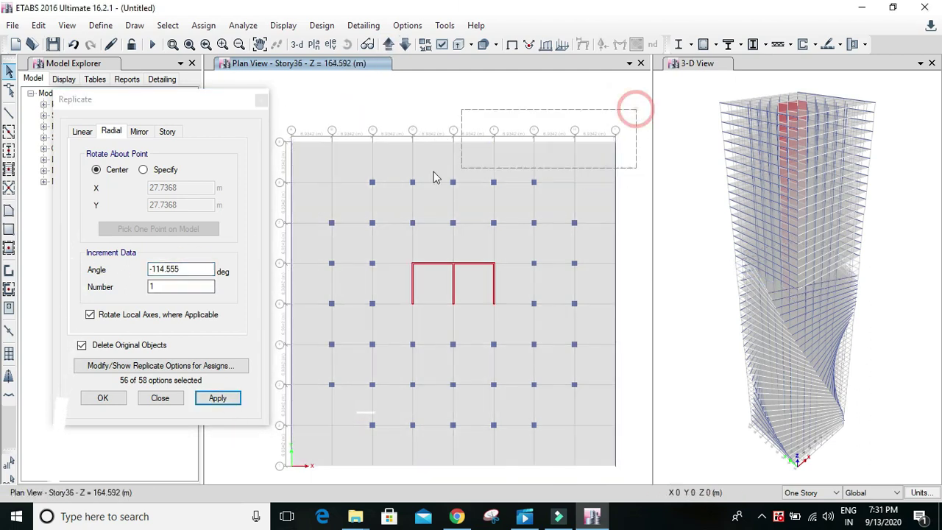
pyautogui.click(189, 270)
pyautogui.write('-3.273')
pyautogui.write('*36')
pyautogui.click(217, 397)
# On Story37, rotate the floor slab with its corner joints and edge frames about the center by -3.273*37 degrees, replacing the originals
pyautogui.click(388, 45)
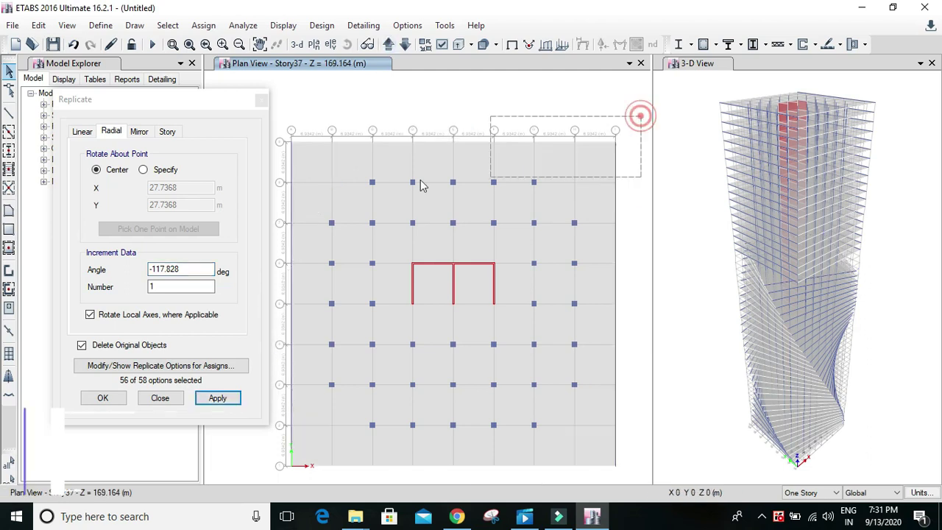
pyautogui.click(189, 271)
pyautogui.write('-3.273')
pyautogui.write('*37')
pyautogui.click(217, 397)
# On Story38, rotate the floor slab with its corner joints and edge frames about the center by -3.273*38 degrees, replacing the originals
pyautogui.click(389, 45)
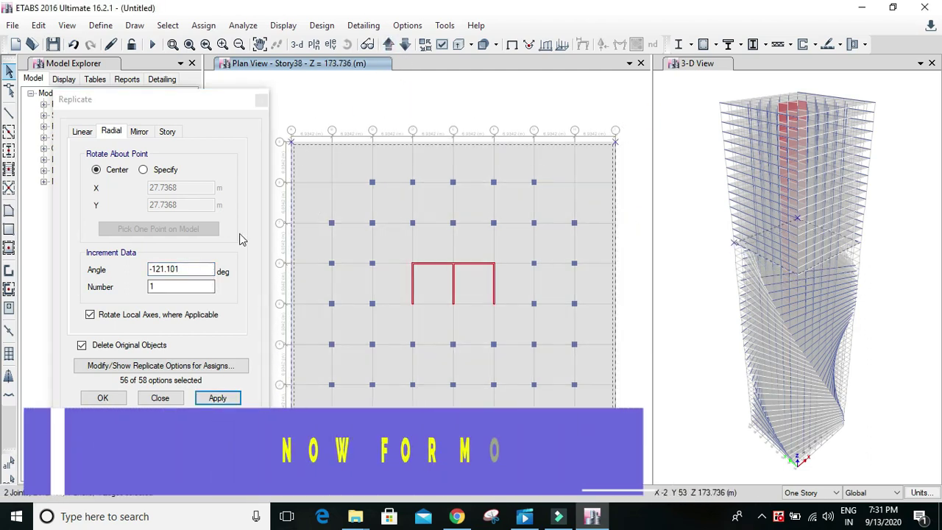
pyautogui.click(189, 271)
pyautogui.write('-3.273')
pyautogui.write('*38')
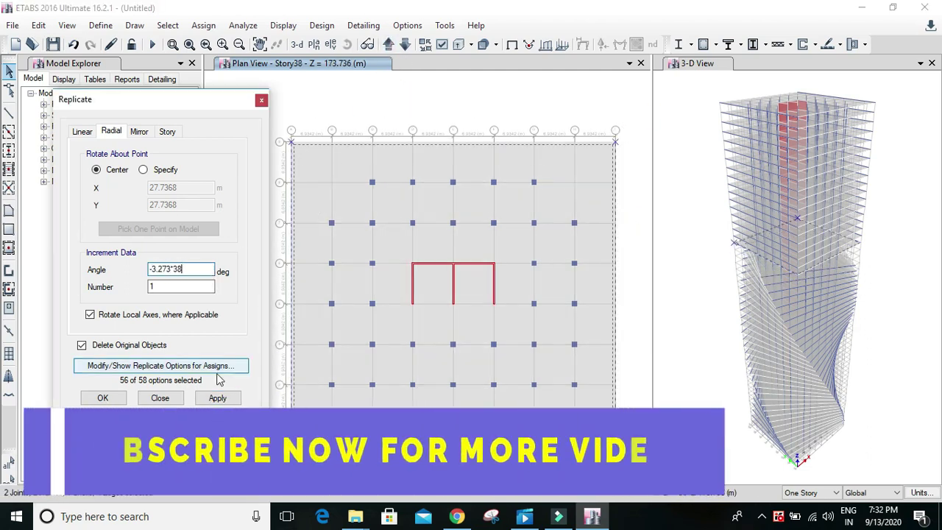
pyautogui.click(217, 397)
# On Story39, rotate the floor slab with its corner joints and edge frames about the center by -3.273*39 degrees, replacing the originals
pyautogui.click(388, 45)
pyautogui.click(184, 270)
pyautogui.write('-3.273')
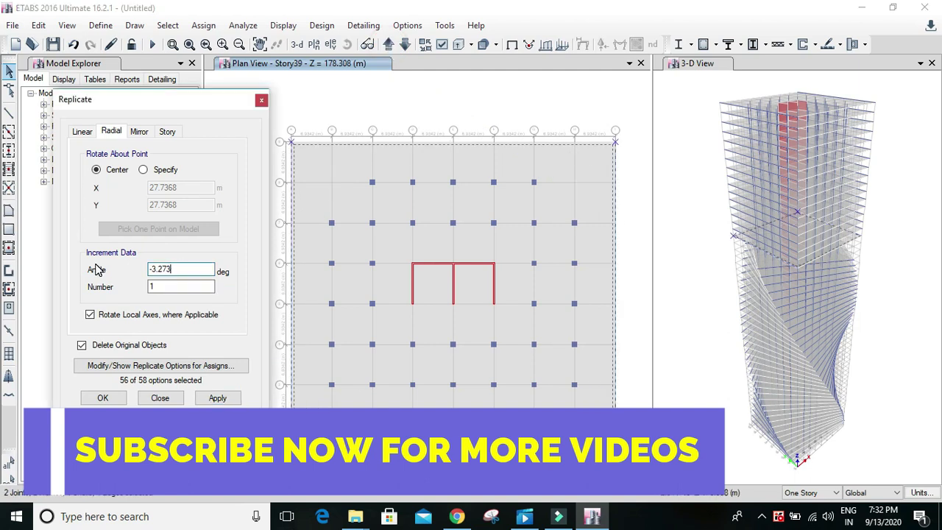
pyautogui.write('*39')
pyautogui.click(217, 398)
# On Story40, rotate the floor slab with its corner joints and edge frames about the center by -3.273*40 degrees, replacing the originals
pyautogui.click(388, 45)
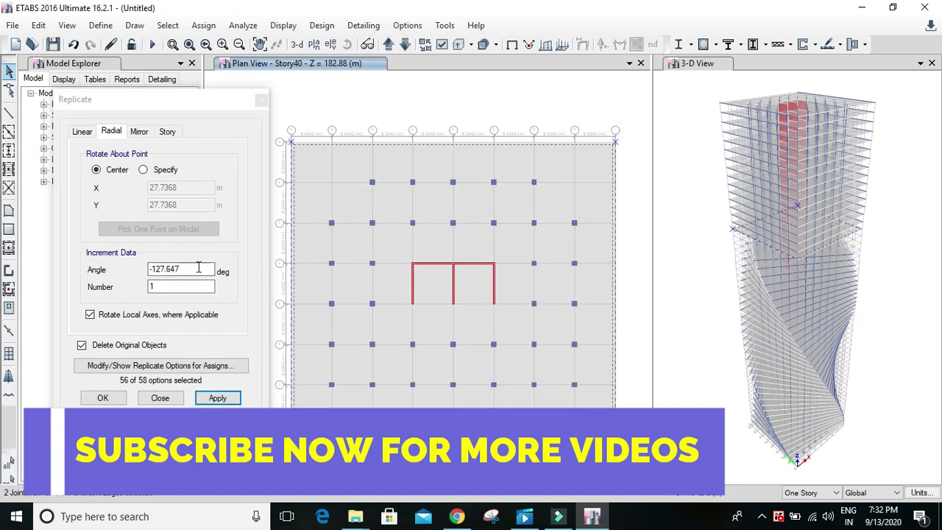
pyautogui.click(184, 270)
pyautogui.write('-3.273')
pyautogui.write('*40')
pyautogui.click(217, 397)
# On Story41, rotate the floor slab with its corner joints and edge frames about the center by -3.273*41 degrees, replacing the originals
pyautogui.click(388, 45)
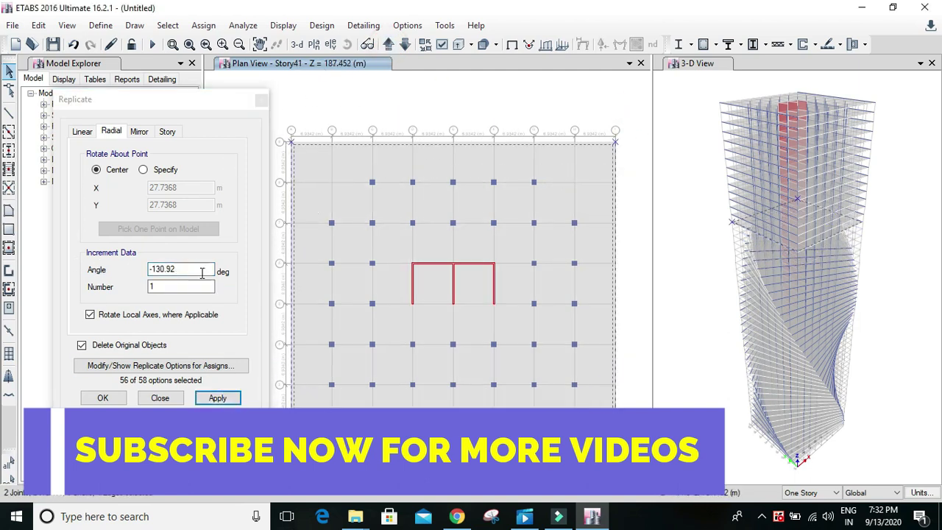
pyautogui.click(184, 271)
pyautogui.write('-3.273')
pyautogui.write('*41')
pyautogui.click(217, 397)
# On Story42, rotate the floor slab with its corner joints and edge frames about the center by -3.273*42 degrees, replacing the originals
pyautogui.click(388, 45)
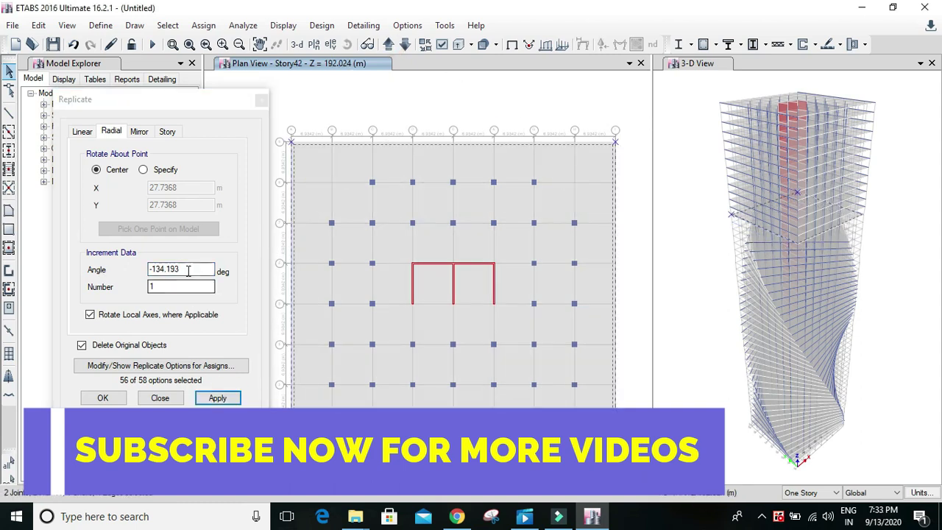
pyautogui.click(184, 271)
pyautogui.write('-3.273')
pyautogui.write('*42')
pyautogui.click(217, 398)
# On Story43, rotate the floor slab with its corner joints and edge frames about the center by -3.273*43 degrees, replacing the originals
pyautogui.click(388, 45)
pyautogui.click(184, 270)
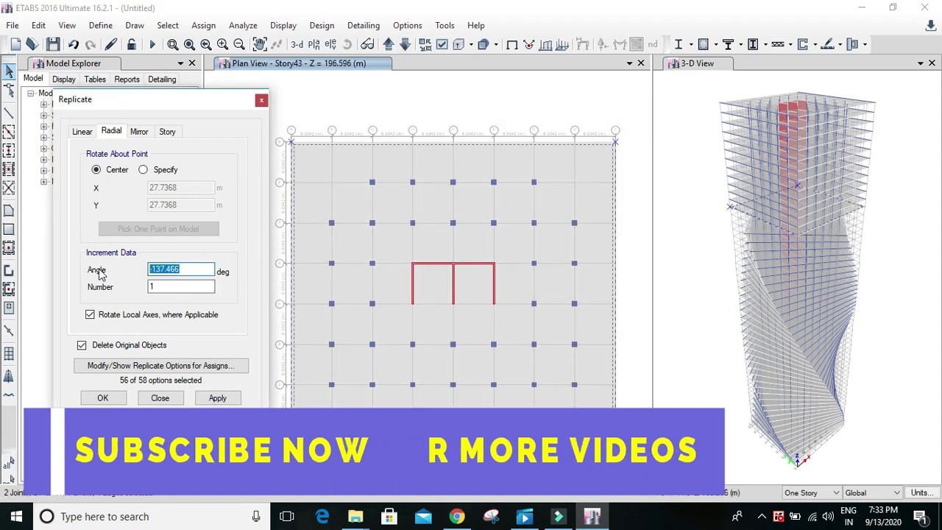
pyautogui.write('-3.273')
pyautogui.write('*43')
pyautogui.click(217, 397)
# On Story44, rotate the floor slab with its corner joints and edge frames about the center by -3.273*44 degrees, replacing the originals
pyautogui.click(389, 45)
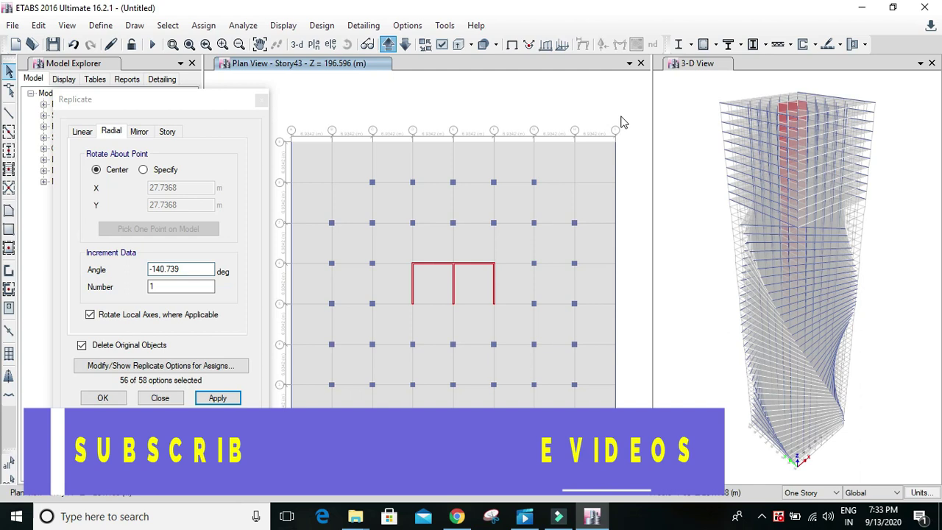
pyautogui.click(184, 270)
pyautogui.write('-3.273')
pyautogui.write('*44')
pyautogui.click(217, 397)
# On Story45, rotate the floor slab with its corner joints and edge frames about the center by -3.273*45 degrees, replacing the originals
pyautogui.click(389, 45)
pyautogui.click(184, 270)
pyautogui.write('-3.273')
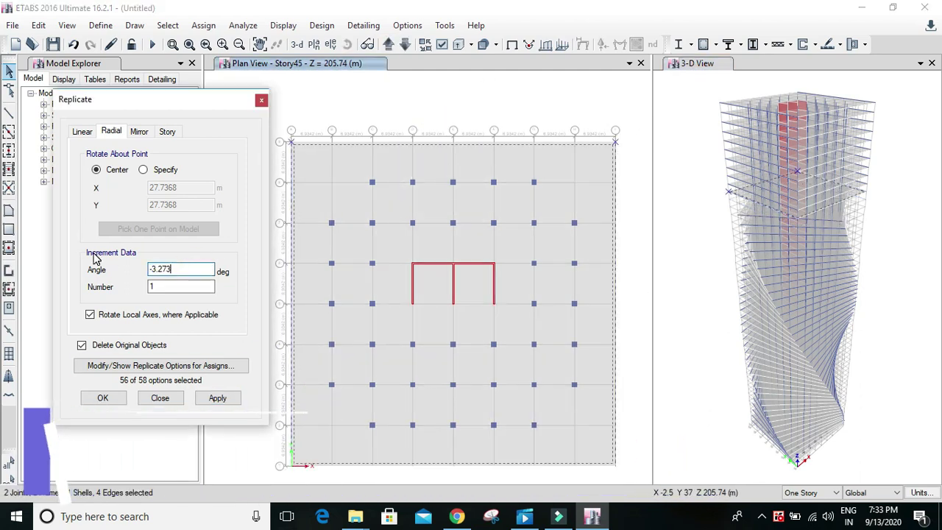
pyautogui.write('*45')
pyautogui.click(217, 397)
# On Story46, rotate the floor slab with its corner joints and edge frames about the center by -3.273*46 degrees, replacing the originals
pyautogui.click(389, 45)
pyautogui.click(184, 270)
pyautogui.write('-3.273')
pyautogui.write('*46')
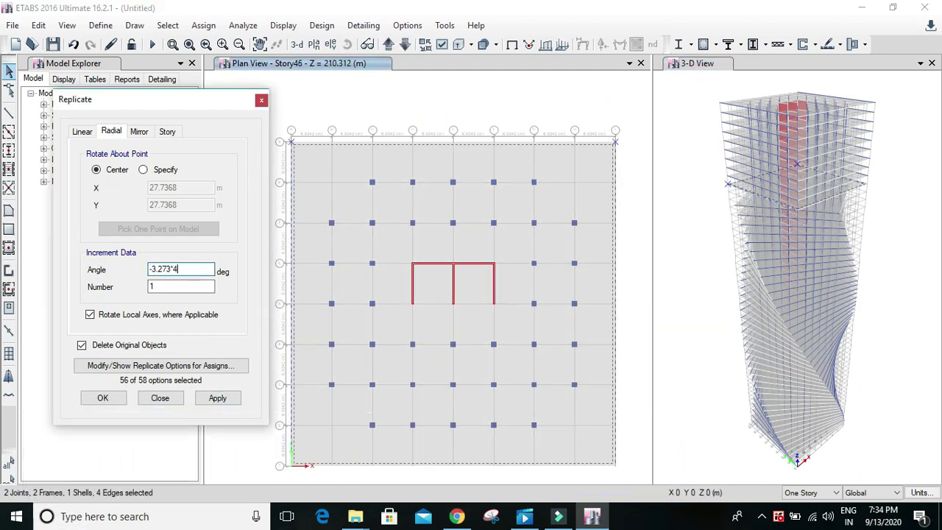
pyautogui.click(217, 397)
# On Story47, rotate the floor slab with its corner joints and edge frames about the center by -3.273*47 degrees, replacing the originals
pyautogui.click(388, 45)
pyautogui.click(184, 271)
pyautogui.write('-3.273')
pyautogui.write('*47')
pyautogui.click(217, 397)
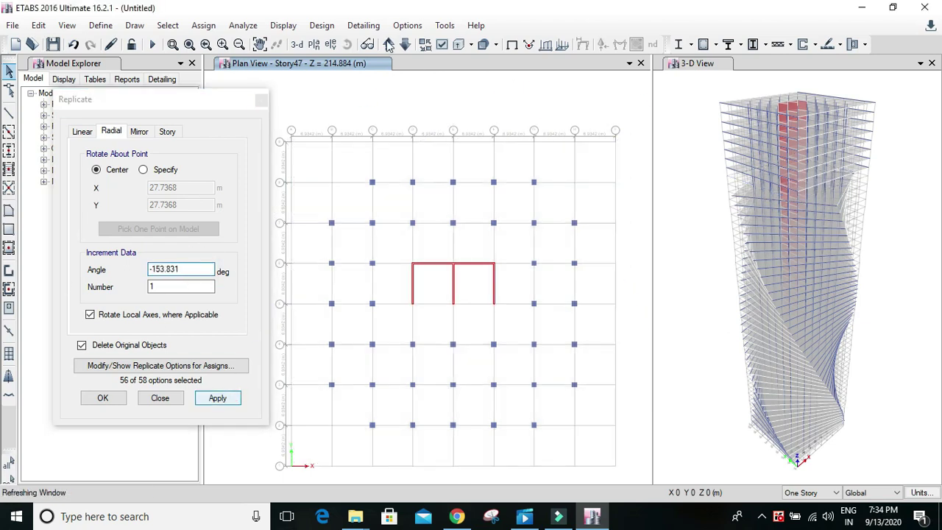
# On Story48, rotate the floor slab with its corner joints and edge frames about the center by -157.104 degrees, replacing the originals
pyautogui.click(388, 45)
pyautogui.click(61, 272)
pyautogui.click(217, 397)
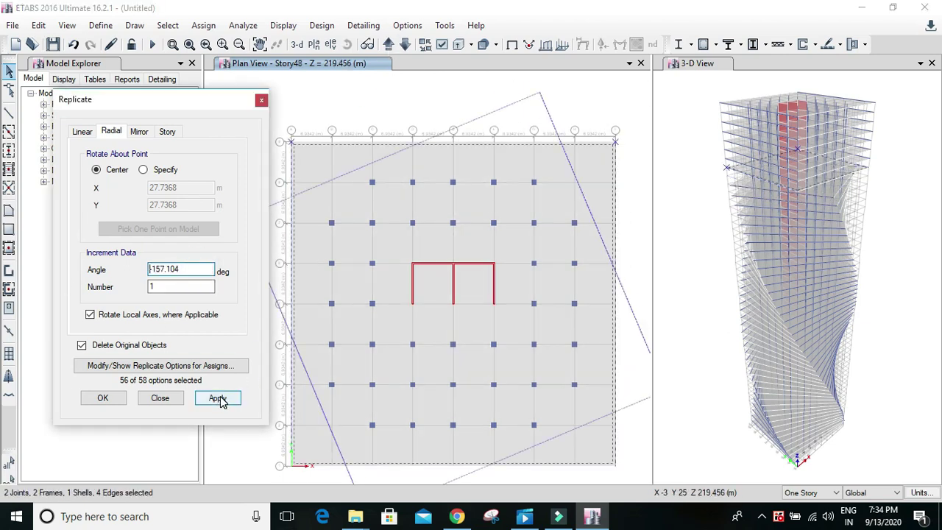
# On Story49, rotate the floor slab with its corner joints and edge frames about the center by the next cumulative -3.273 degree increment
pyautogui.click(389, 45)
pyautogui.click(86, 264)
pyautogui.write('-3.273')
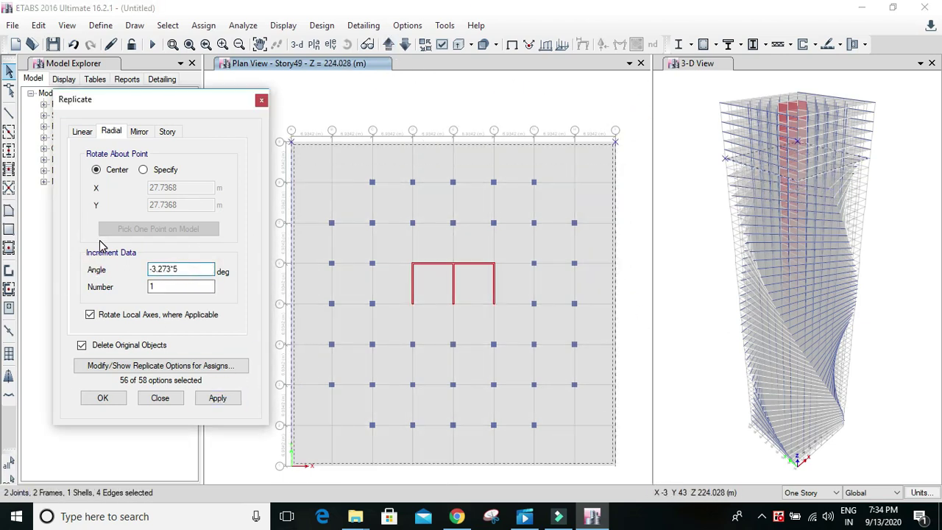
pyautogui.click(217, 397)
# On Story50, rotate the floor slab with its corner joints and edge frames about the center by -163.65 degrees, replacing the originals
pyautogui.click(389, 45)
pyautogui.click(90, 273)
pyautogui.write('-3.273')
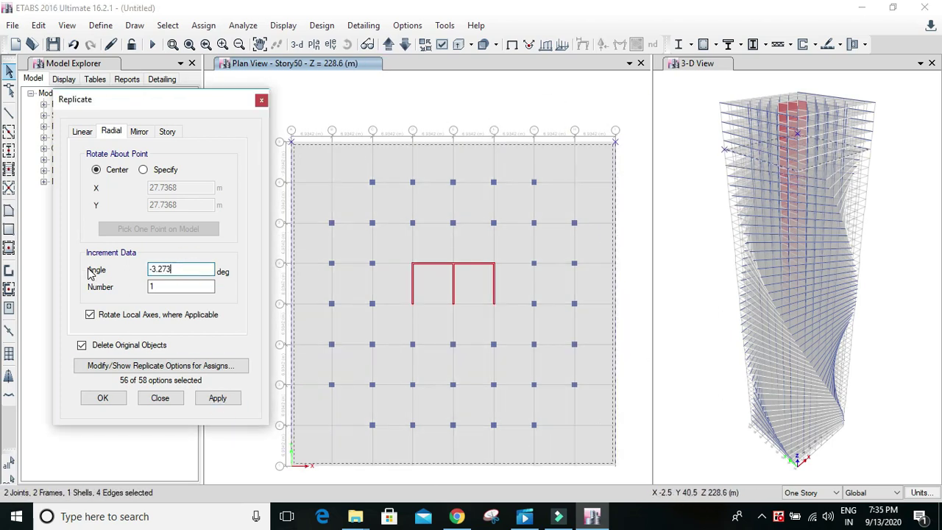
pyautogui.click(217, 397)
# On Story51, rotate the floor slab with its corner joints and edge frames about the center by -166.923 degrees, replacing the originals
pyautogui.click(389, 45)
pyautogui.click(116, 271)
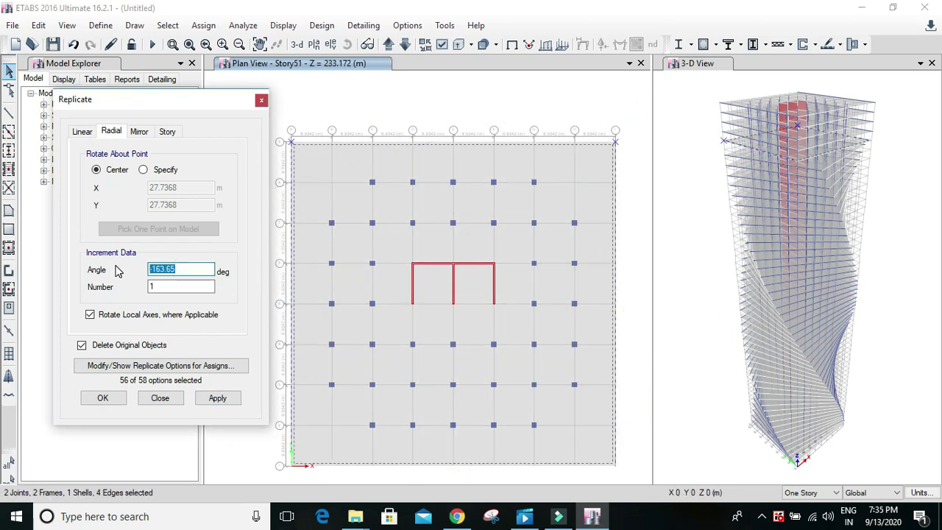
pyautogui.click(218, 397)
# On Story52, rotate the floor slab with its corner joints and edge frames about the center by -170.196 degrees, replacing the originals
pyautogui.click(388, 45)
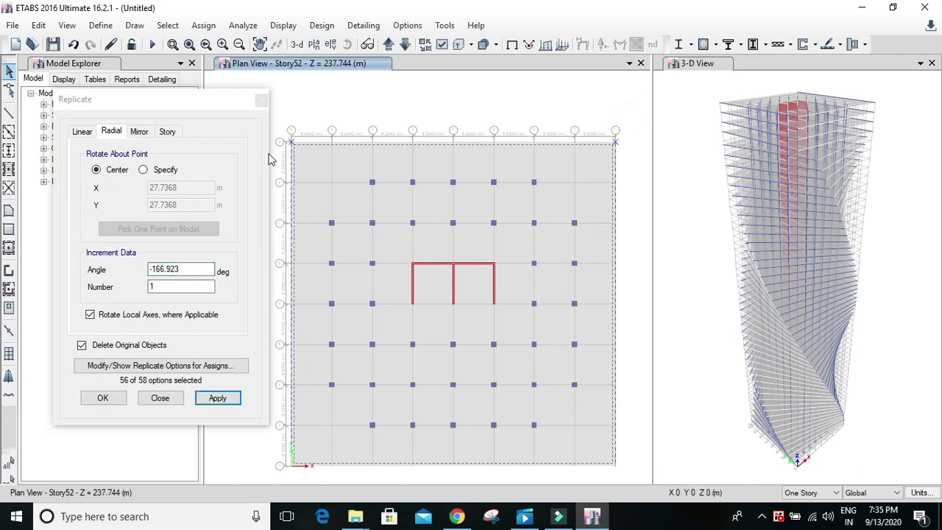
pyautogui.click(93, 247)
pyautogui.write('-3.273')
pyautogui.click(218, 398)
# On Story53, rotate the floor slab with its corner joints and edge frames about the center by -3.273*53 degrees, replacing the originals
pyautogui.click(388, 44)
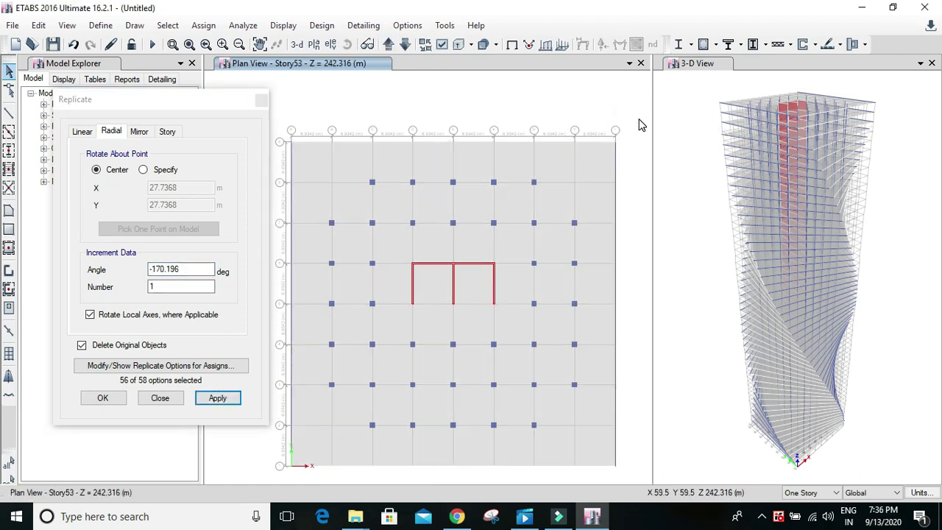
pyautogui.click(93, 274)
pyautogui.write('-3.273')
pyautogui.write('*53')
pyautogui.click(218, 397)
# On Story54, rotate the floor slab with its corner joints and edge frames about the center by -3.273*54 degrees, replacing the originals
pyautogui.click(389, 45)
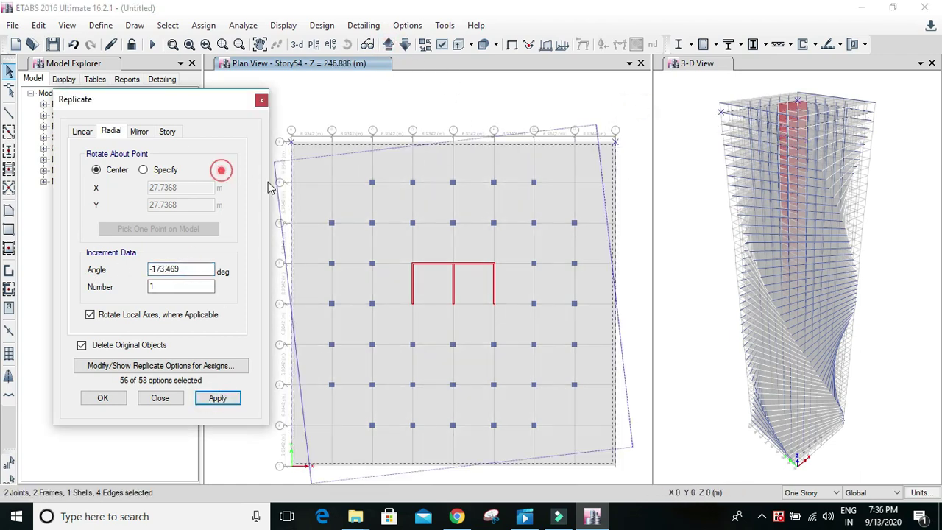
pyautogui.click(92, 270)
pyautogui.hotkey('ctrl', 'v')
pyautogui.write('*54')
pyautogui.click(650, 109)
# On Story55, rotate the floor slab with its corner joints and edge frames about the center by -180.015 degrees, replacing the originals
pyautogui.click(389, 45)
pyautogui.click(63, 269)
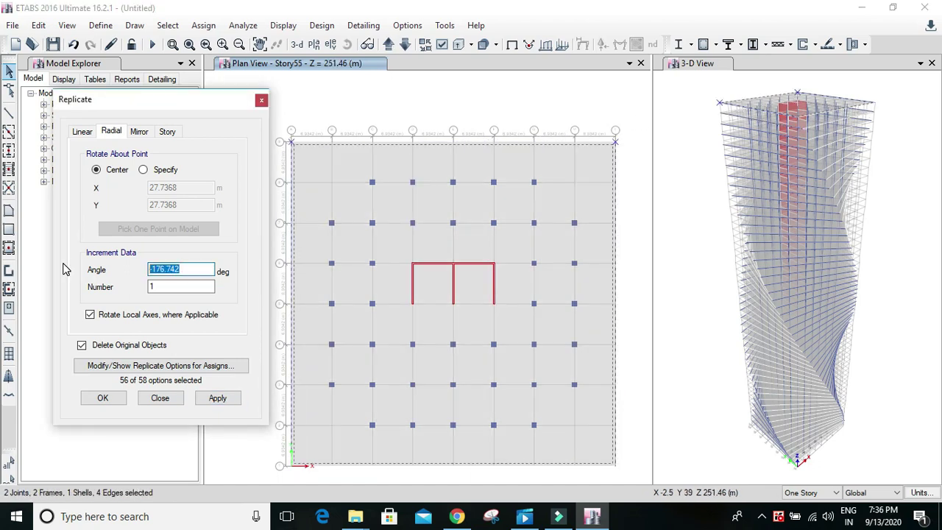
pyautogui.click(274, 268)
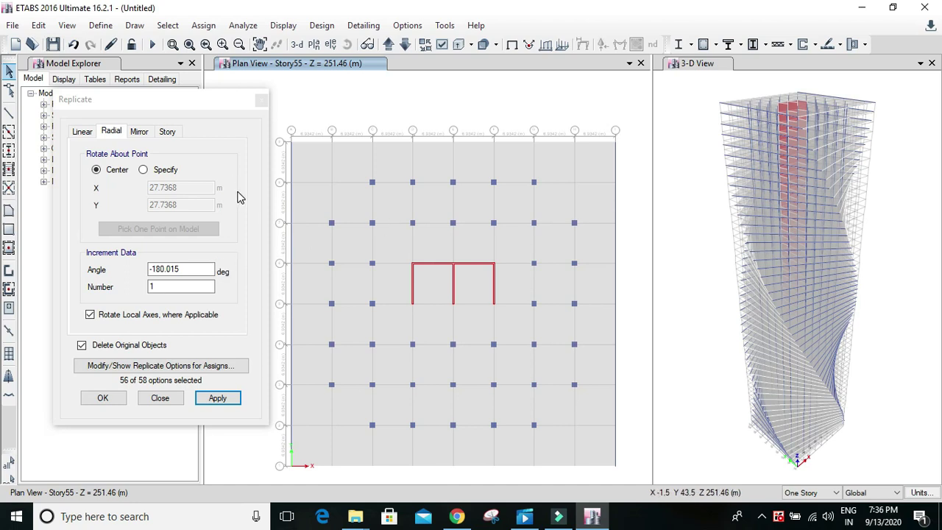
pyautogui.moveTo(186, 109); pyautogui.dragTo(187, 85)
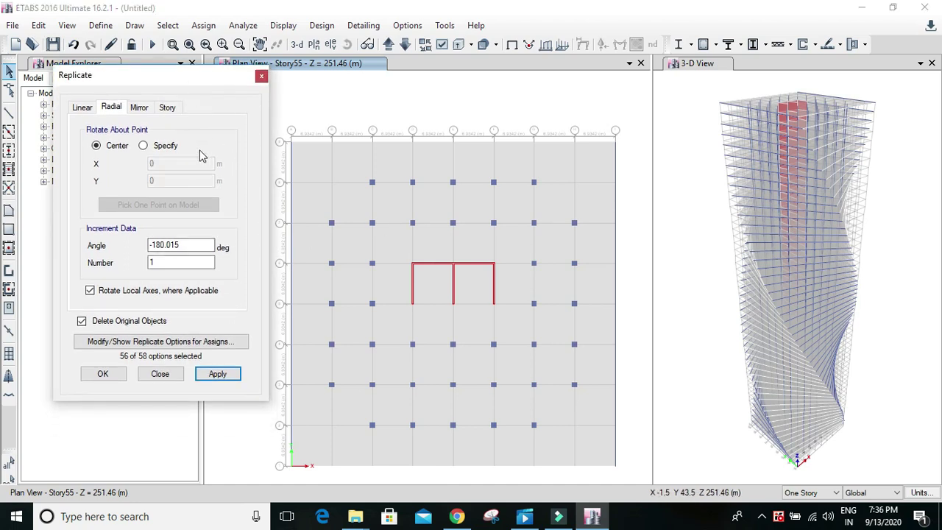
# Finish replicating and choose c 700*700 as the section for drawing straight frame lines
pyautogui.click(161, 374)
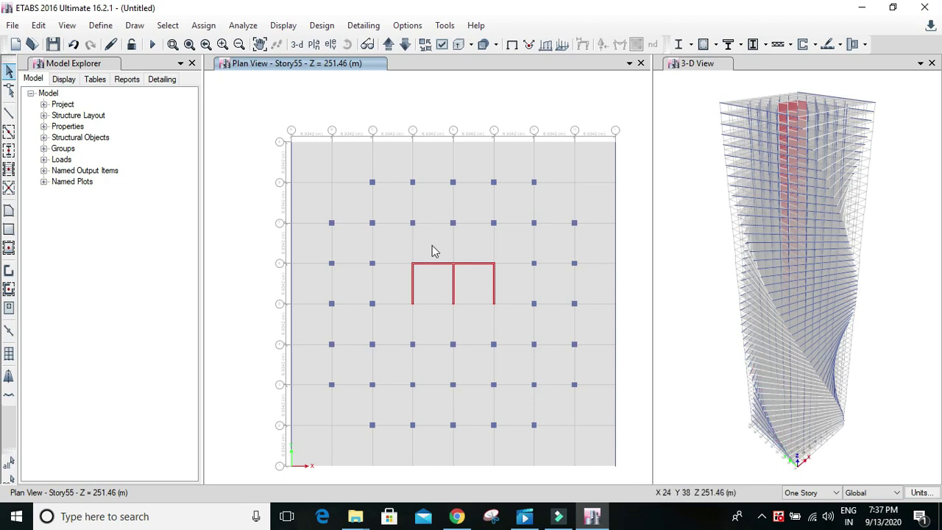
pyautogui.click(9, 115)
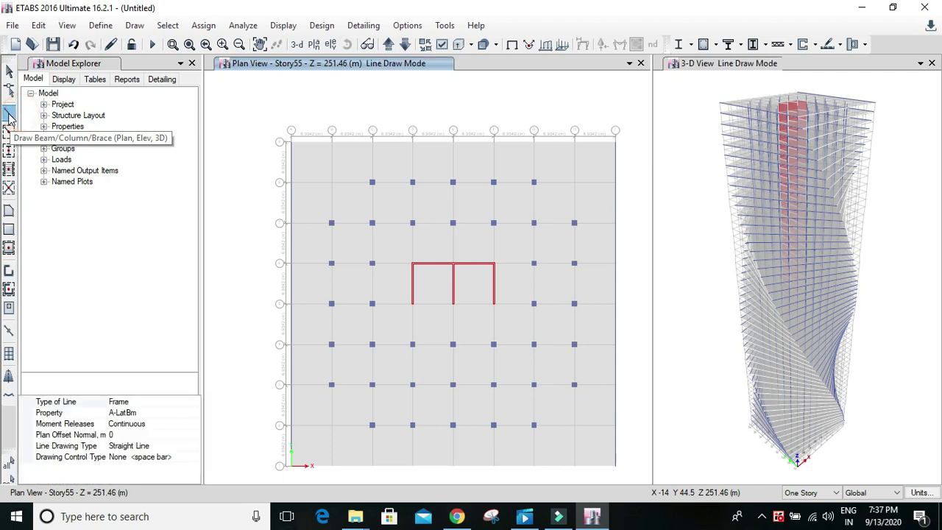
pyautogui.click(189, 414)
pyautogui.click(194, 413)
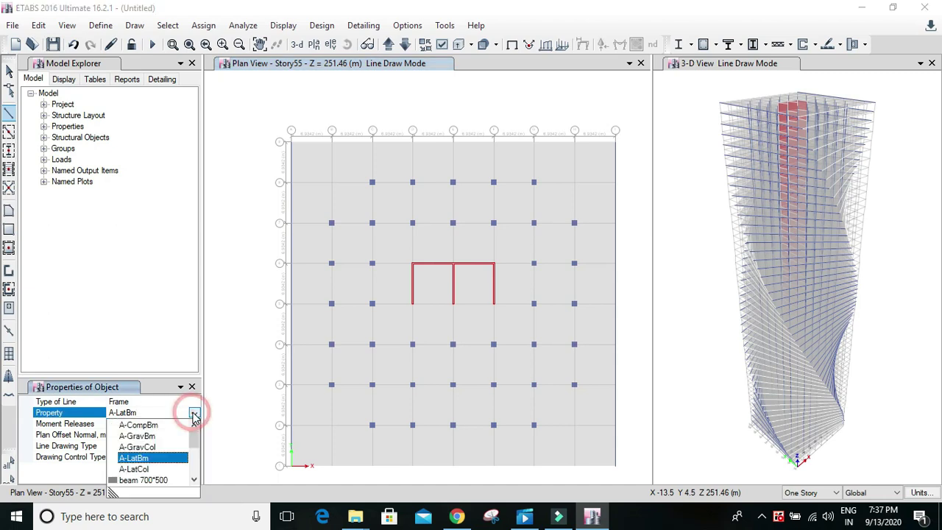
pyautogui.scroll(-1, 147, 458)
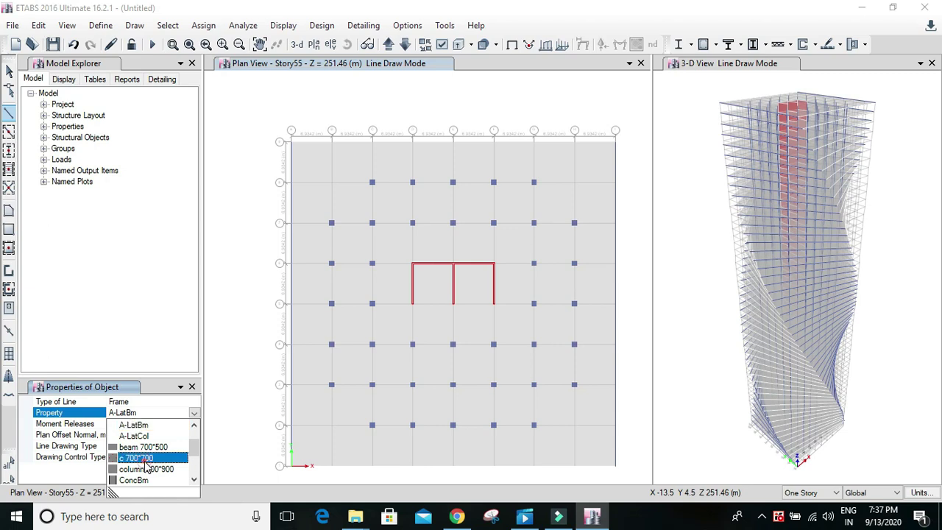
pyautogui.click(147, 457)
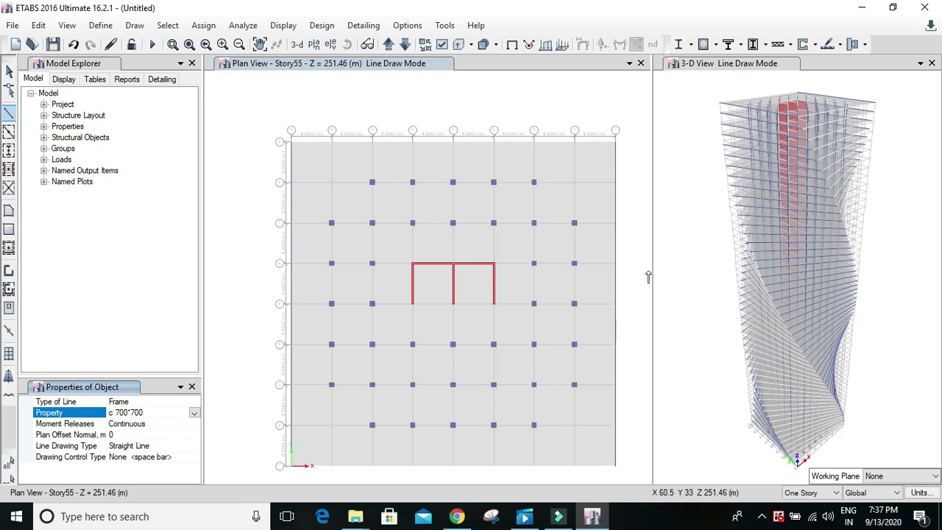
# Draw the c 700*700 column from the base corner at the origin through the rotated slab corners of the first seven stories
pyautogui.moveTo(652, 265); pyautogui.dragTo(455, 257)
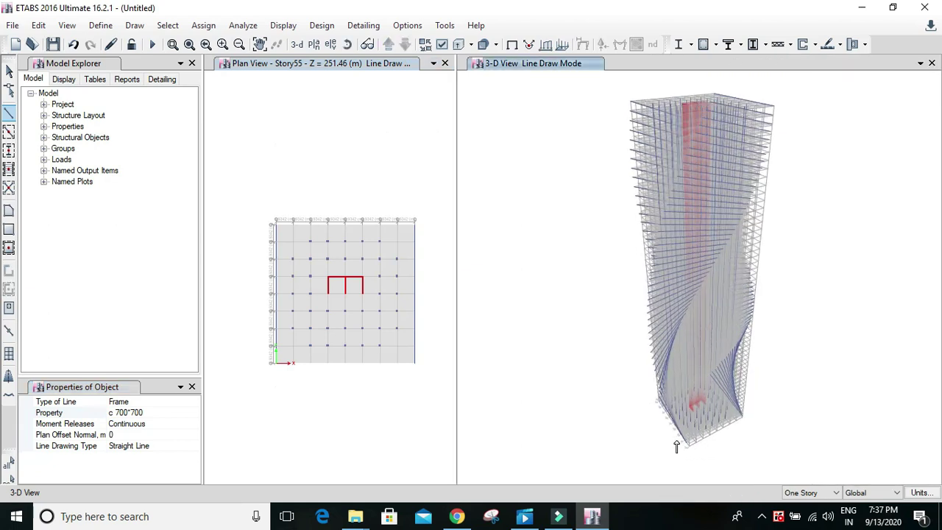
pyautogui.moveTo(676, 447)
pyautogui.mouseDown(button='middle')
pyautogui.moveTo(636, 428)
pyautogui.moveTo(679, 452)
pyautogui.moveTo(664, 442)
pyautogui.moveTo(676, 443)
pyautogui.moveTo(664, 424)
pyautogui.mouseUp(button='middle')
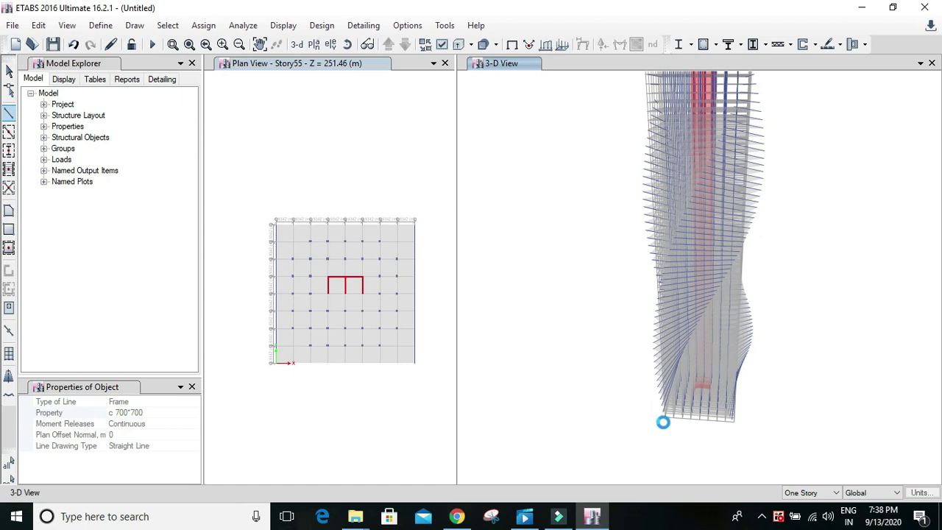
pyautogui.scroll(3, 665, 421)
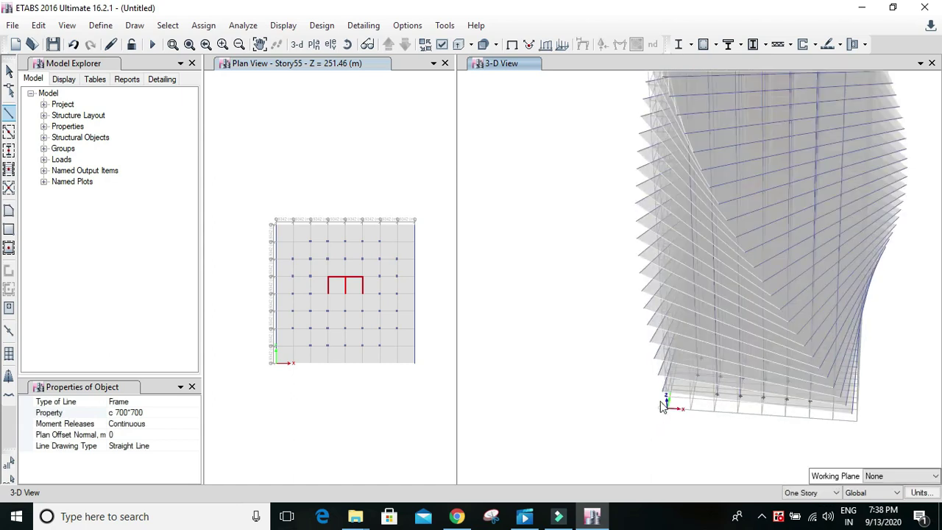
pyautogui.scroll(2, 664, 406)
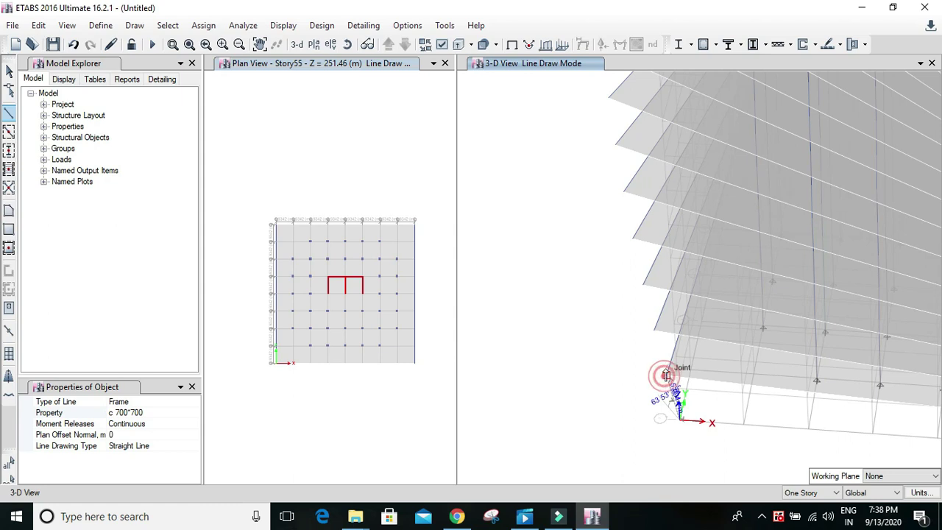
pyautogui.click(678, 420)
pyautogui.click(654, 332)
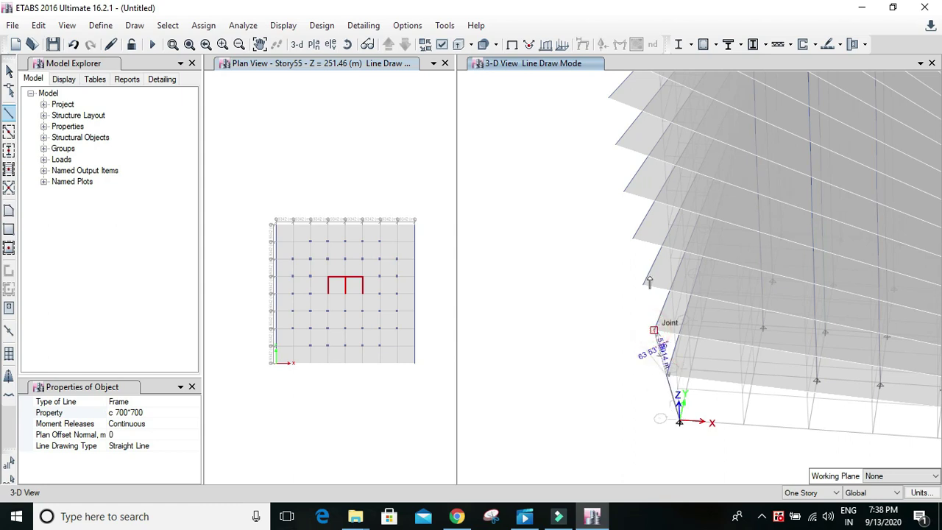
pyautogui.click(642, 283)
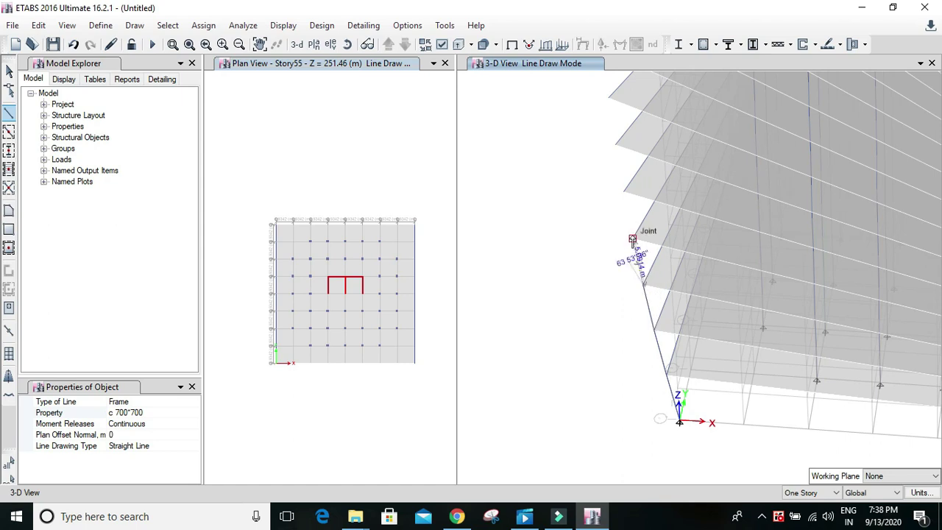
pyautogui.click(623, 192)
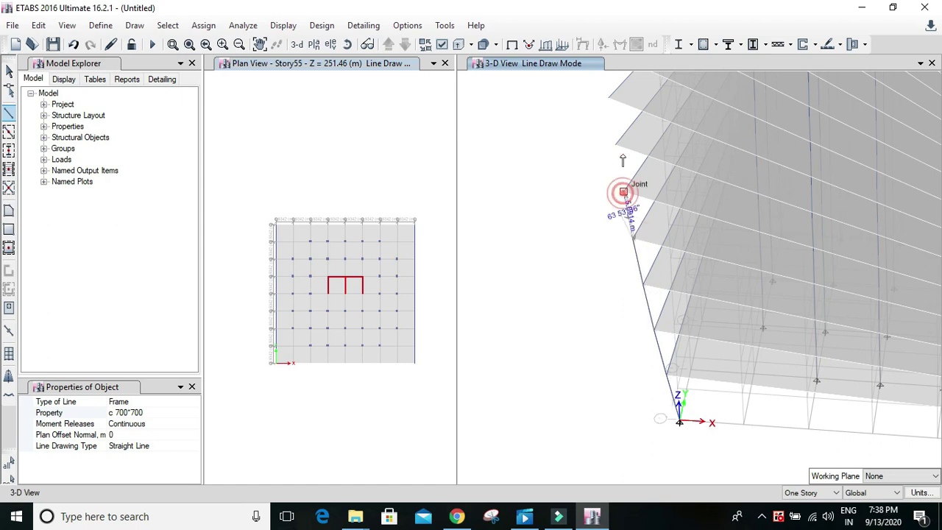
pyautogui.click(616, 144)
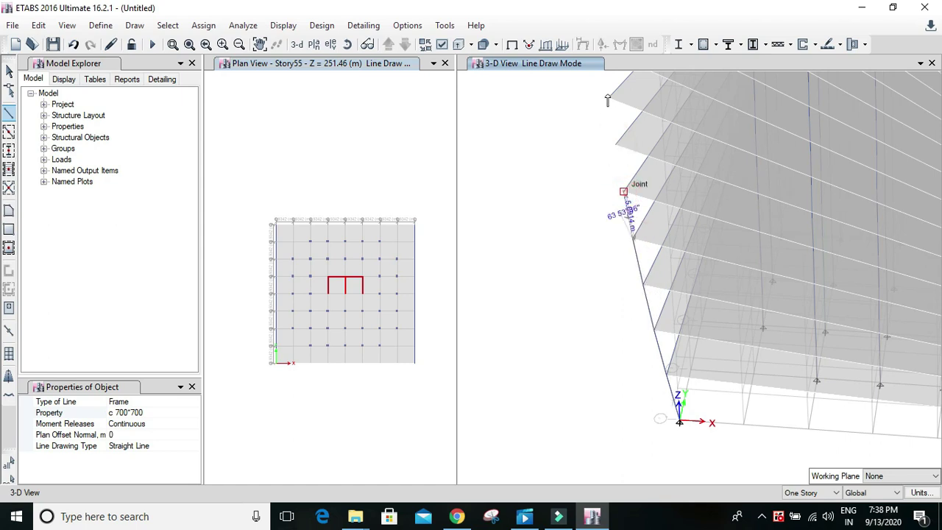
pyautogui.click(608, 96)
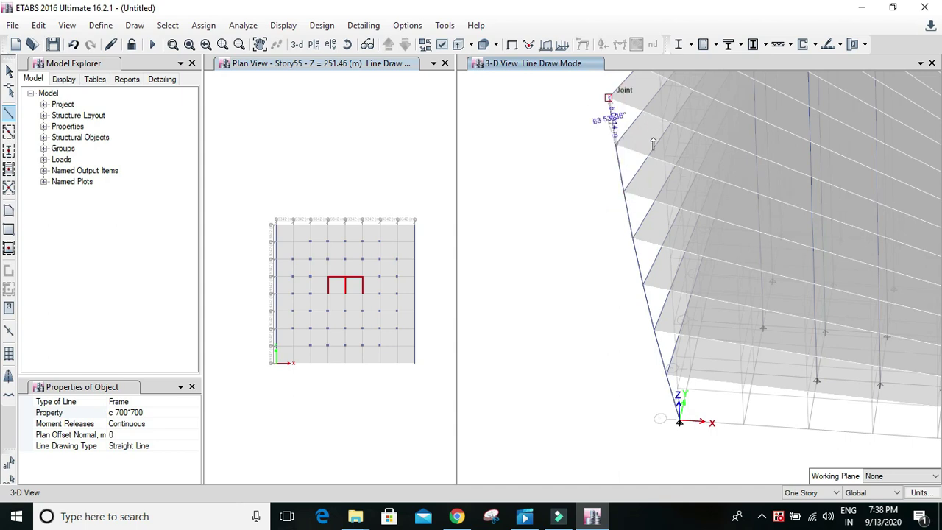
# Continue the c 700*700 column story by story, joining the next slab corner joints above the seventh story
pyautogui.scroll(5, 662, 316)
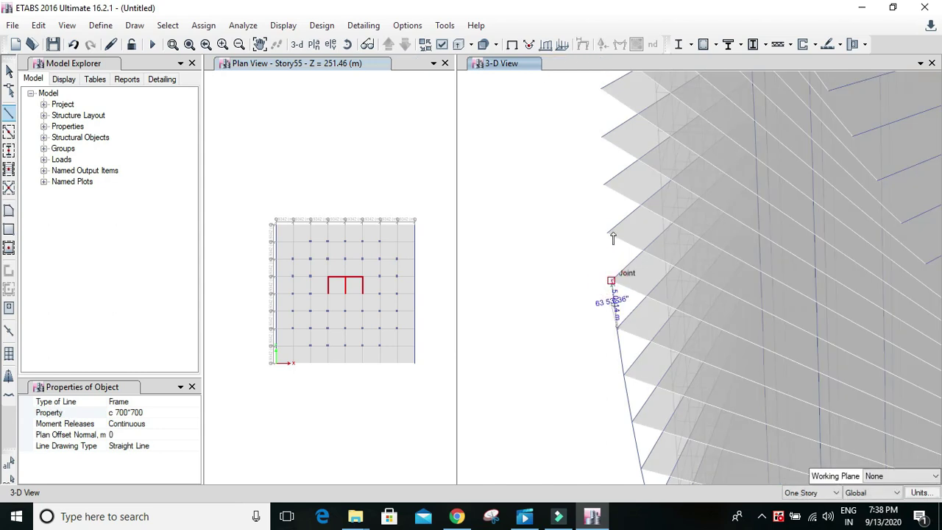
pyautogui.click(603, 184)
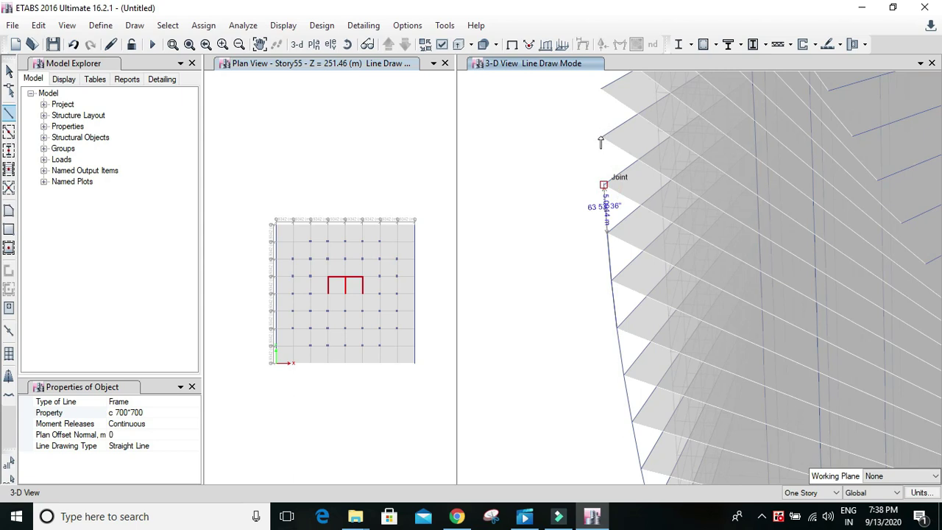
pyautogui.click(602, 136)
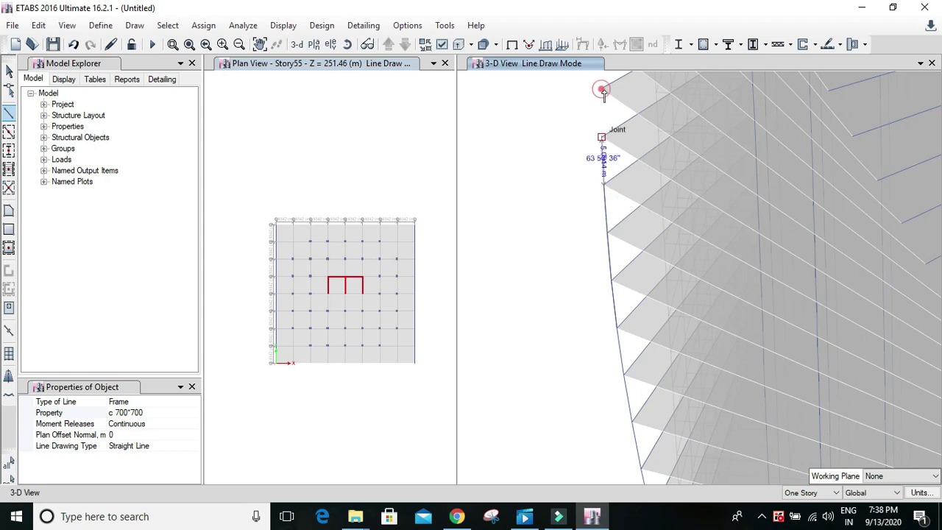
pyautogui.click(602, 89)
pyautogui.moveTo(655, 136); pyautogui.dragTo(625, 286, button='middle')
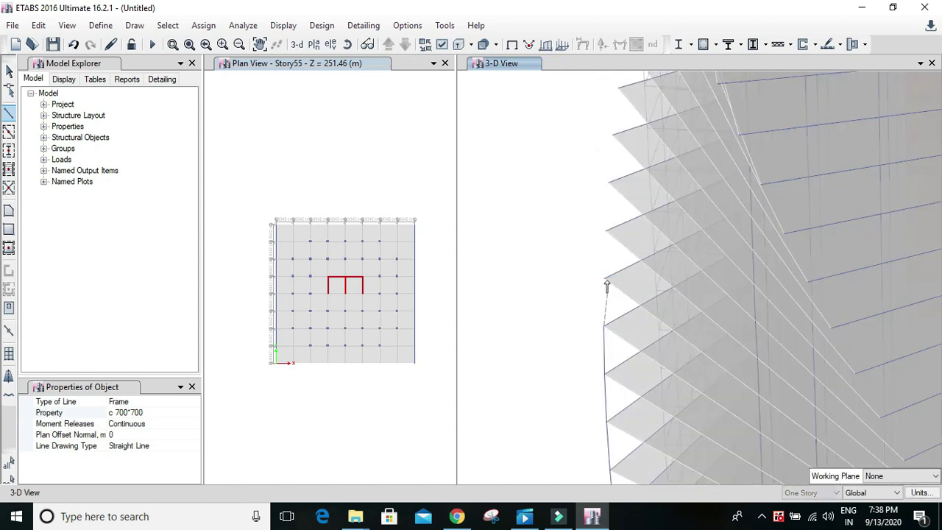
pyautogui.click(603, 278)
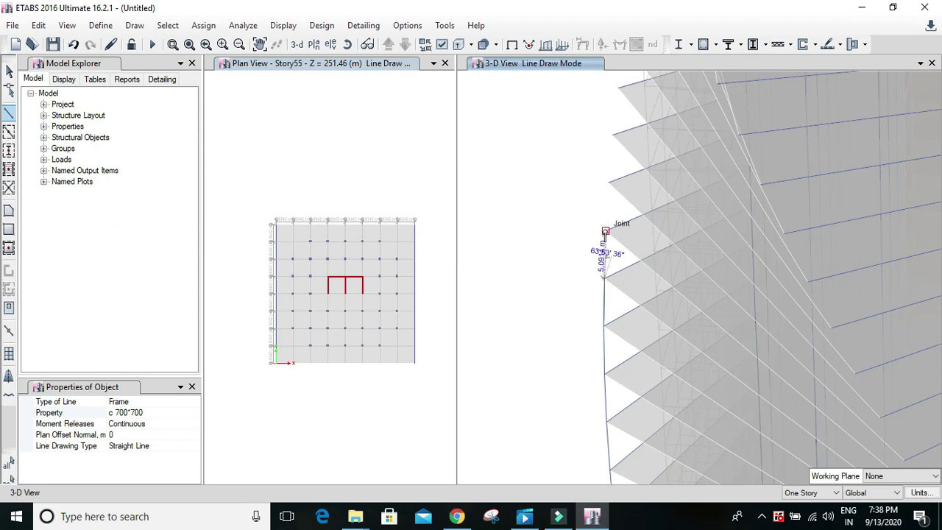
pyautogui.click(605, 231)
pyautogui.click(607, 183)
pyautogui.rightClick(612, 136)
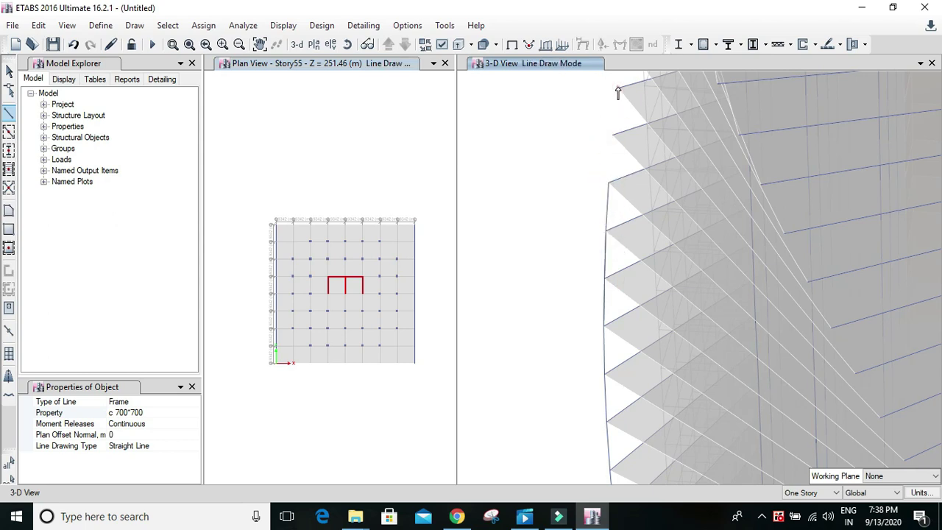
pyautogui.click(612, 135)
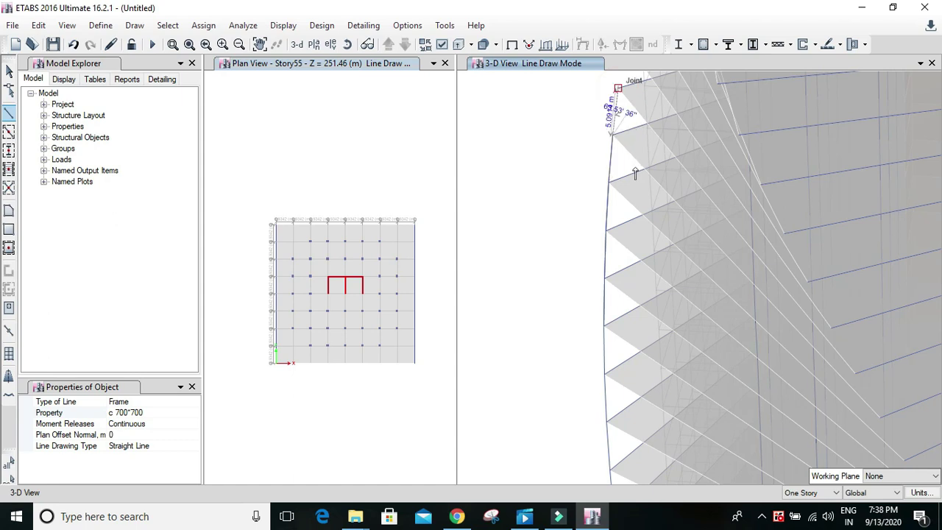
pyautogui.rightClick(631, 239)
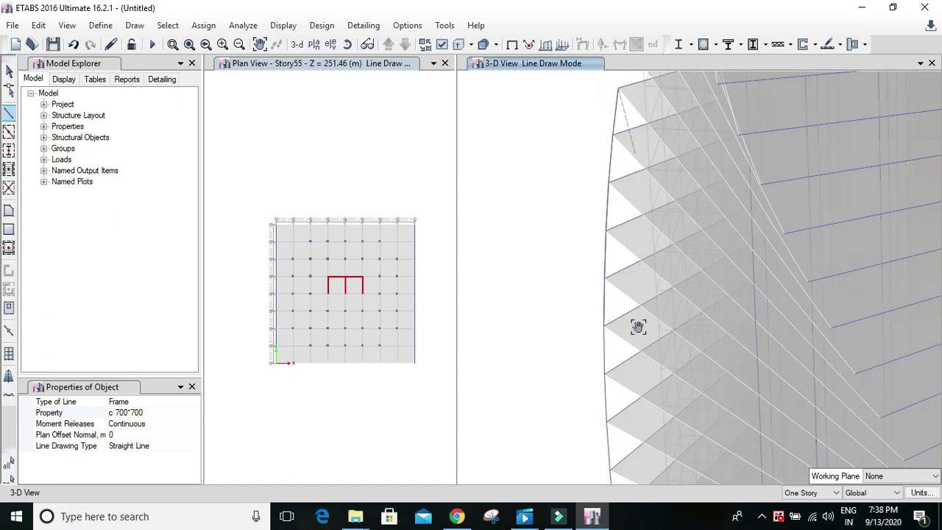
# Extend the c 700*700 corner column through the slab corner joints of the tower's middle stories, one segment per story
pyautogui.moveTo(638, 327)
pyautogui.mouseDown(button='middle')
pyautogui.moveTo(638, 370)
pyautogui.moveTo(633, 319)
pyautogui.moveTo(646, 288)
pyautogui.moveTo(656, 299)
pyautogui.moveTo(700, 299)
pyautogui.moveTo(586, 340)
pyautogui.mouseUp(button='middle')
pyautogui.click(577, 231)
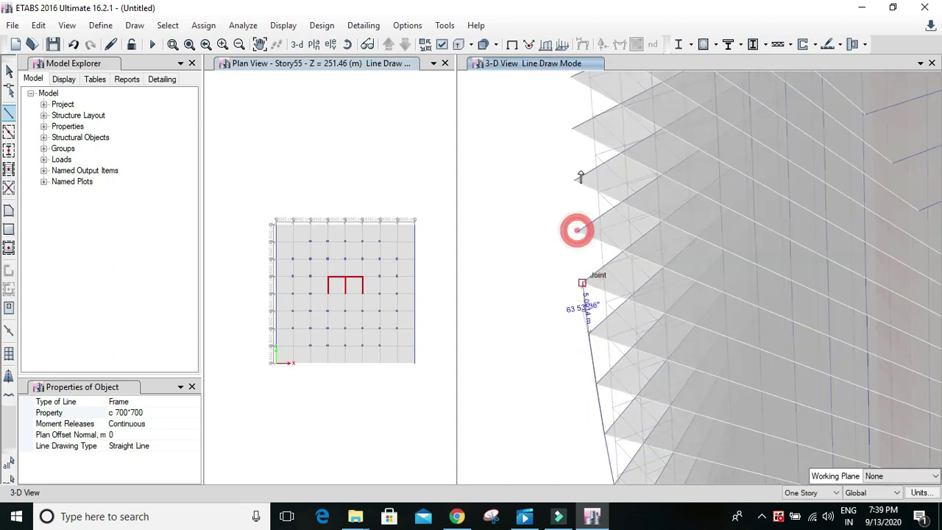
pyautogui.moveTo(578, 81)
pyautogui.keyDown('shift'); pyautogui.mouseDown(button='middle')
pyautogui.moveTo(658, 368)
pyautogui.moveTo(611, 239)
pyautogui.mouseUp(button='middle'); pyautogui.keyUp('shift')
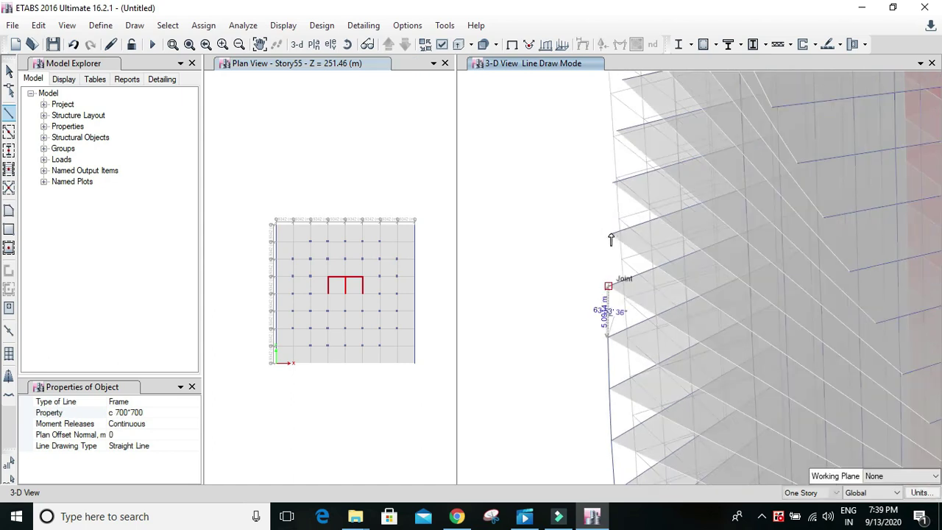
pyautogui.moveTo(614, 185)
pyautogui.keyDown('shift'); pyautogui.mouseDown(button='middle')
pyautogui.moveTo(602, 284)
pyautogui.moveTo(614, 265)
pyautogui.mouseUp(button='middle'); pyautogui.keyUp('shift')
pyautogui.keyDown('shift'); pyautogui.moveTo(594, 117); pyautogui.dragTo(595, 295, button='middle'); pyautogui.keyUp('shift')
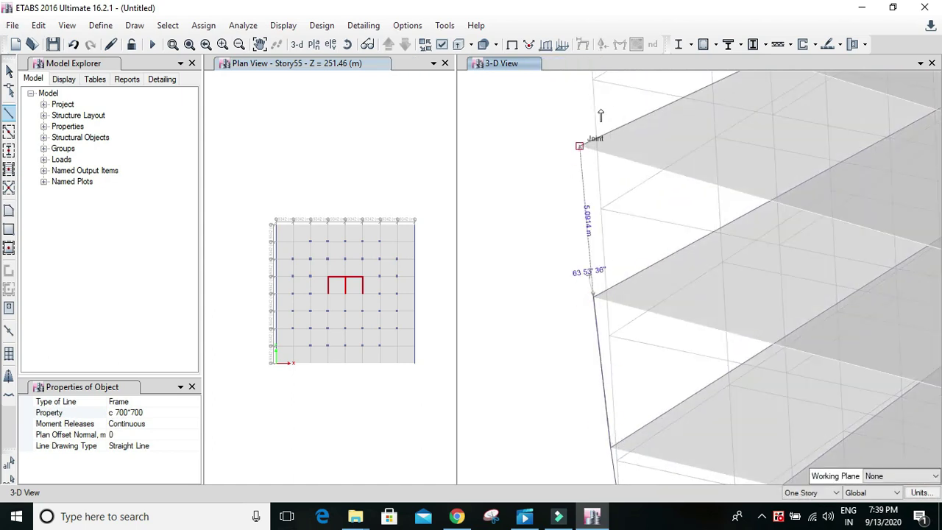
pyautogui.keyDown('shift'); pyautogui.moveTo(600, 116); pyautogui.dragTo(594, 291, button='middle'); pyautogui.keyUp('shift')
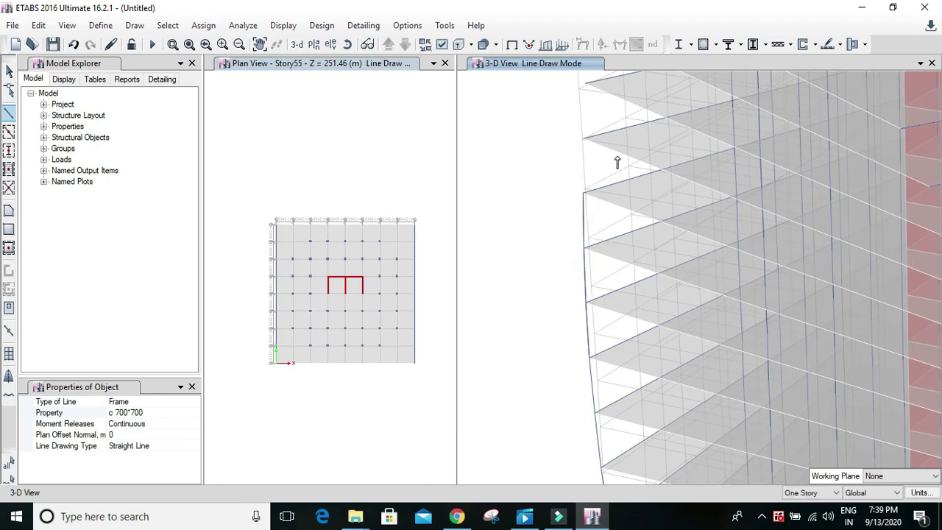
pyautogui.moveTo(616, 161)
pyautogui.keyDown('shift'); pyautogui.mouseDown(button='middle')
pyautogui.moveTo(576, 154)
pyautogui.moveTo(597, 195)
pyautogui.mouseUp(button='middle'); pyautogui.keyUp('shift')
pyautogui.moveTo(581, 81)
pyautogui.keyDown('shift'); pyautogui.mouseDown(button='middle')
pyautogui.moveTo(559, 147)
pyautogui.moveTo(579, 152)
pyautogui.moveTo(610, 312)
pyautogui.moveTo(597, 204)
pyautogui.mouseUp(button='middle'); pyautogui.keyUp('shift')
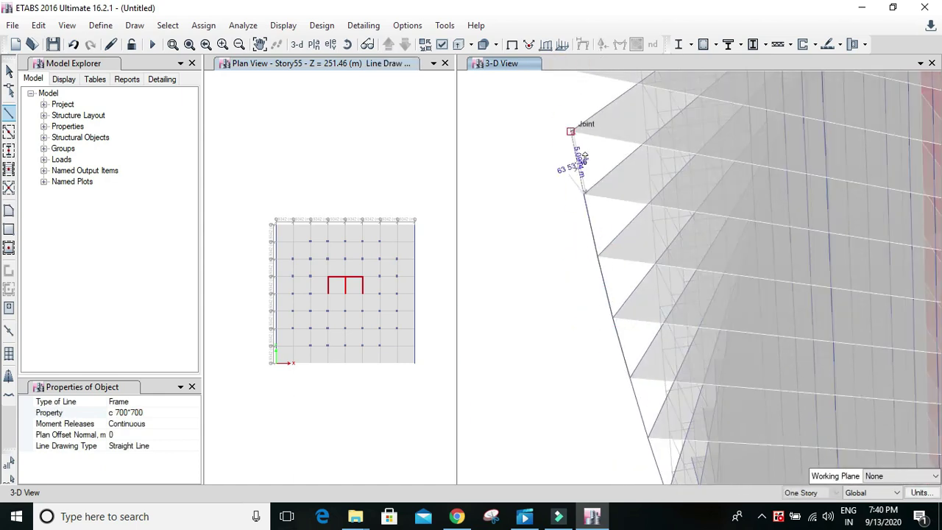
# Complete the c 700*700 corner column through the upper stories, ending at the Story55 slab corner on grid point I 9
pyautogui.keyDown('shift'); pyautogui.moveTo(583, 156); pyautogui.dragTo(572, 391, button='middle'); pyautogui.keyUp('shift')
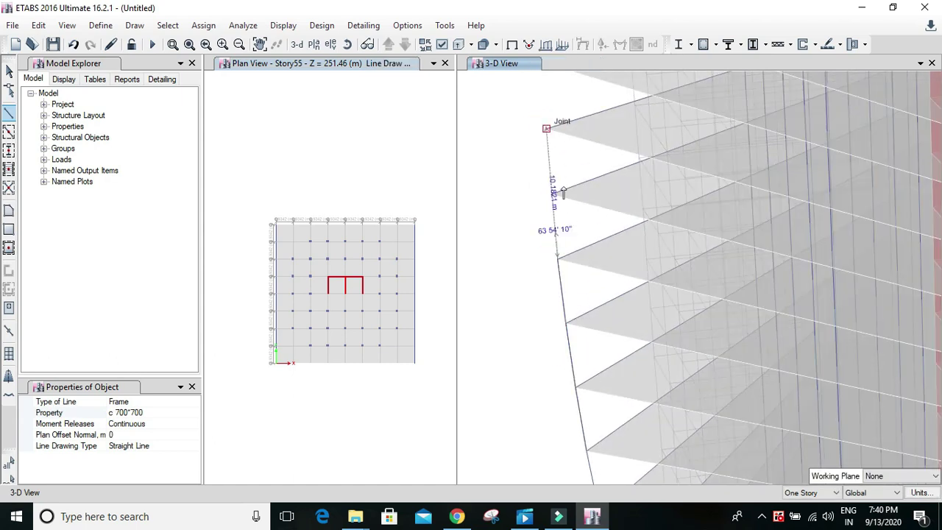
pyautogui.moveTo(563, 192)
pyautogui.keyDown('shift'); pyautogui.mouseDown(button='middle')
pyautogui.moveTo(572, 380)
pyautogui.moveTo(561, 200)
pyautogui.mouseUp(button='middle'); pyautogui.keyUp('shift')
pyautogui.keyDown('shift'); pyautogui.moveTo(555, 152); pyautogui.dragTo(549, 331, button='middle'); pyautogui.keyUp('shift')
pyautogui.keyDown('shift'); pyautogui.moveTo(557, 130); pyautogui.dragTo(566, 149, button='middle'); pyautogui.keyUp('shift')
pyautogui.scroll(3, 555, 297)
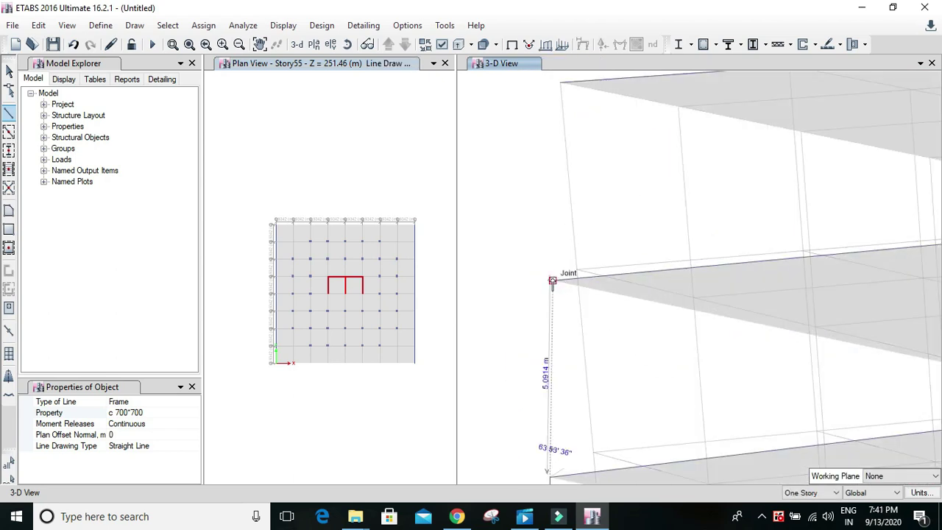
pyautogui.click(553, 281)
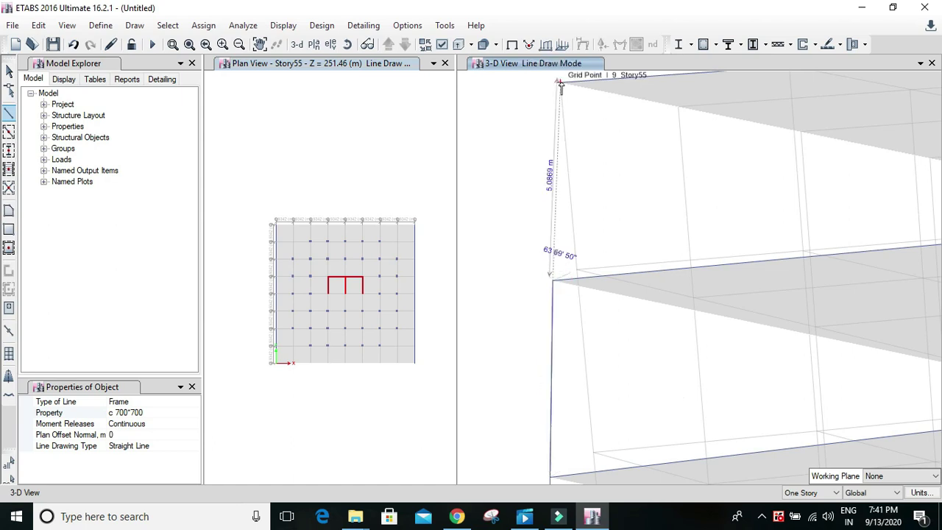
pyautogui.click(561, 82)
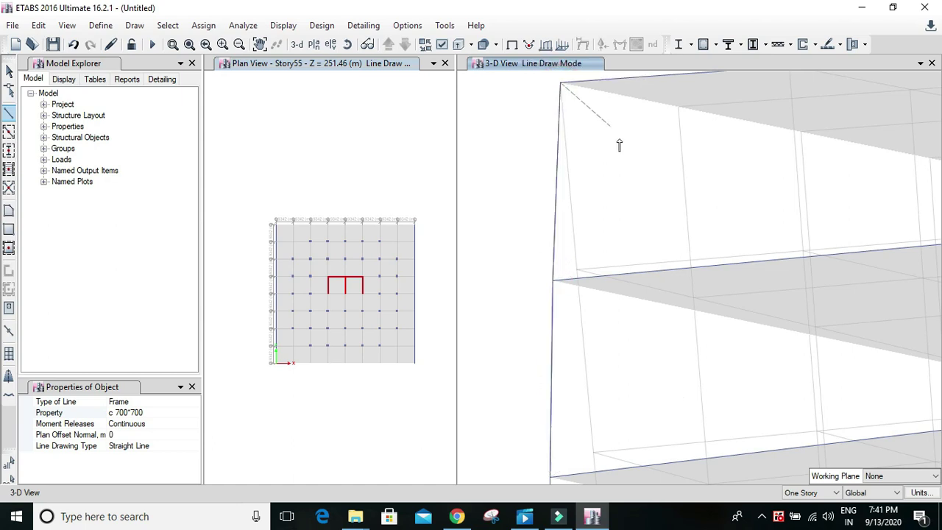
pyautogui.scroll(-6, 619, 145)
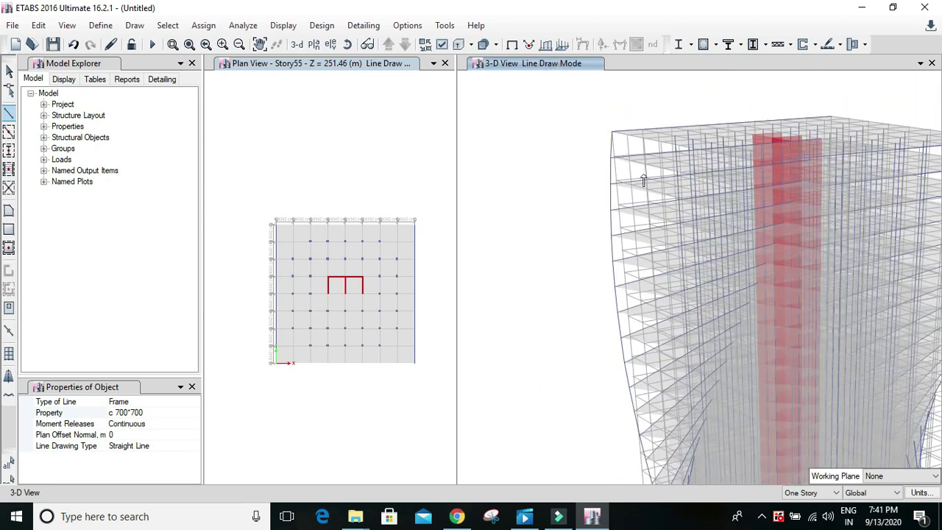
pyautogui.scroll(-4, 642, 180)
pyautogui.press('Escape')
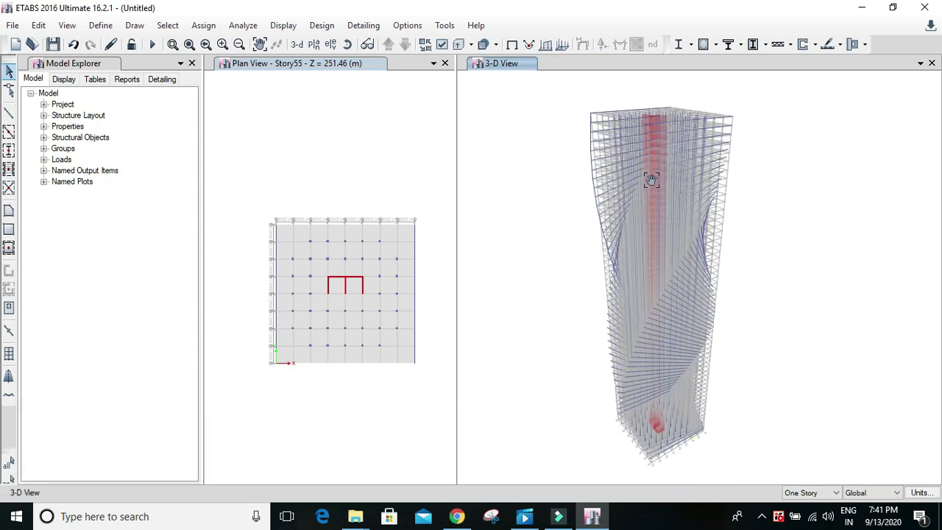
# Set up a radial Replicate that rotates about a specified point at X 91' and Y 91'
pyautogui.moveTo(651, 180)
pyautogui.keyDown('shift'); pyautogui.mouseDown(button='middle')
pyautogui.moveTo(656, 193)
pyautogui.moveTo(666, 190)
pyautogui.mouseUp(button='middle'); pyautogui.keyUp('shift')
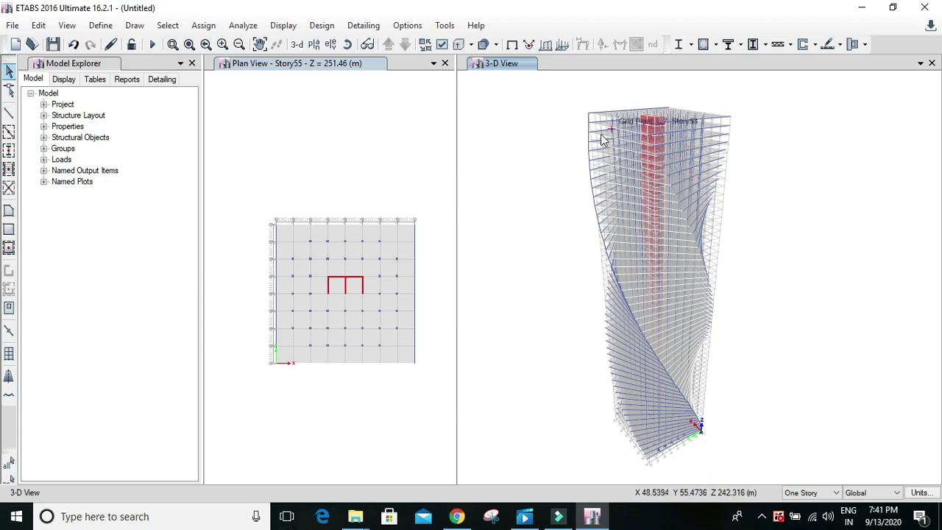
pyautogui.click(36, 25)
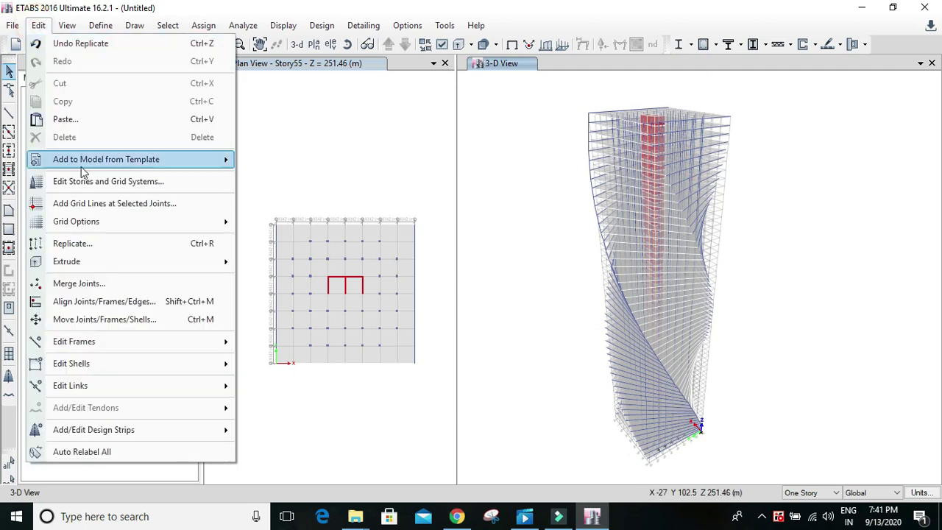
pyautogui.click(113, 248)
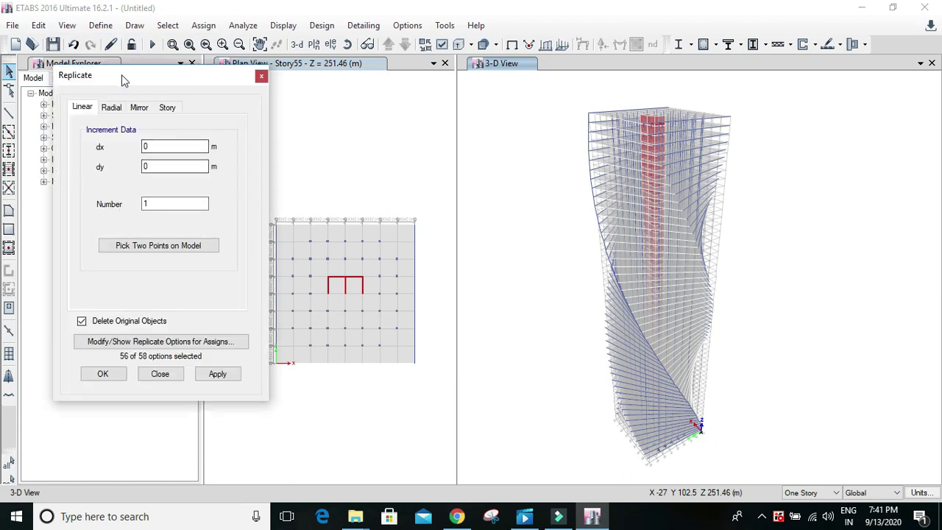
pyautogui.moveTo(122, 75); pyautogui.dragTo(418, 96)
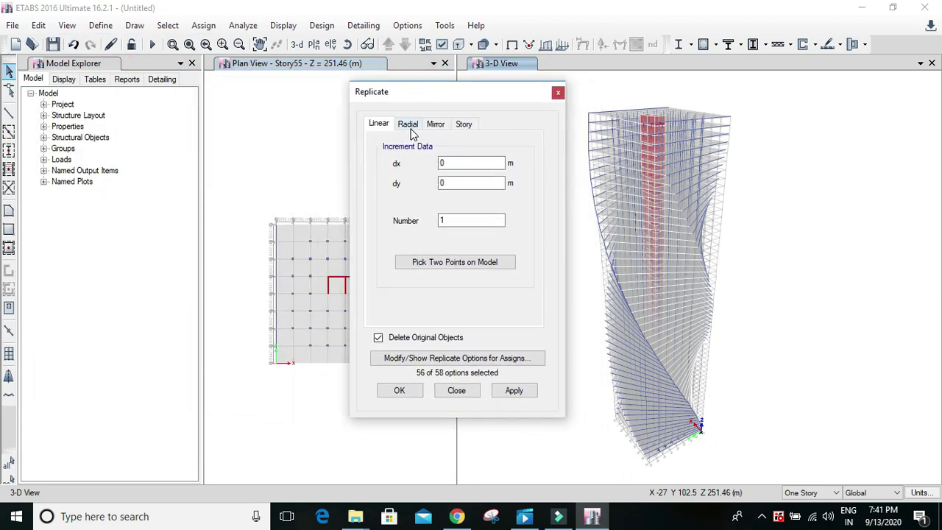
pyautogui.click(409, 125)
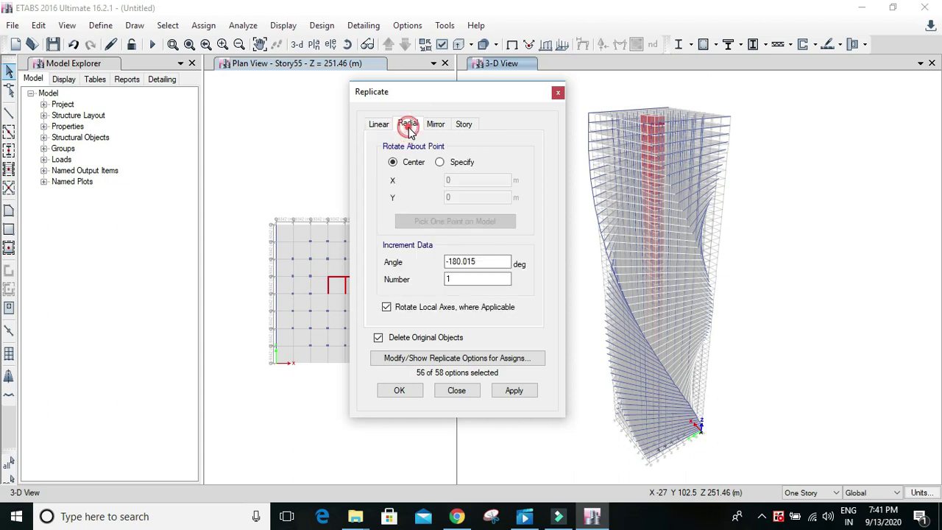
pyautogui.click(439, 163)
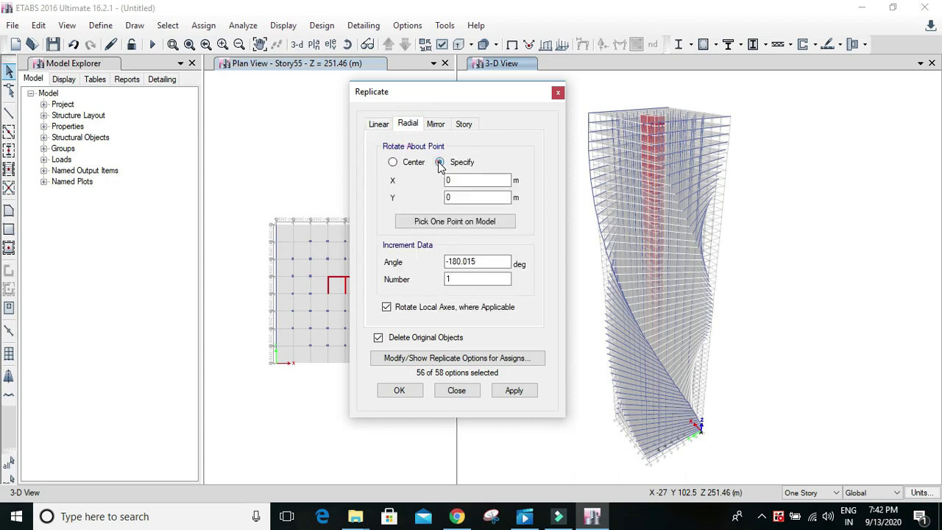
pyautogui.doubleClick(479, 180)
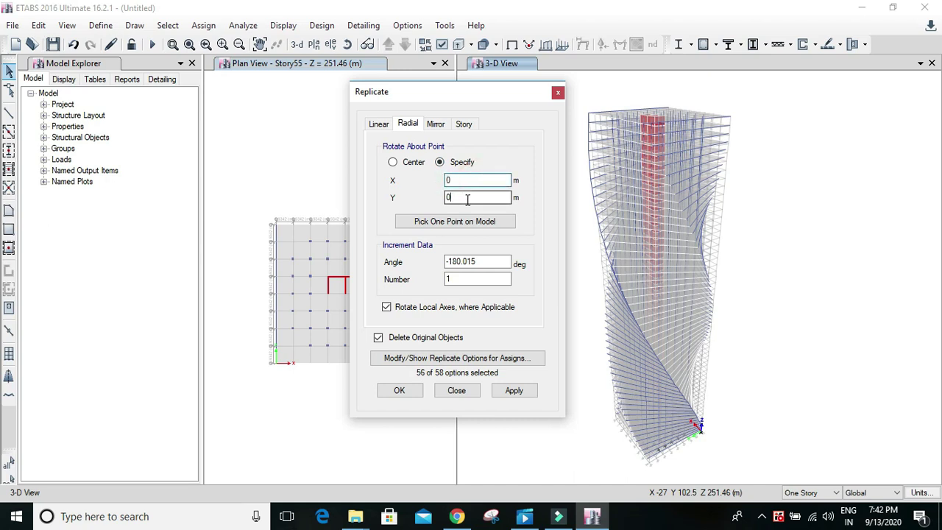
pyautogui.doubleClick(466, 199)
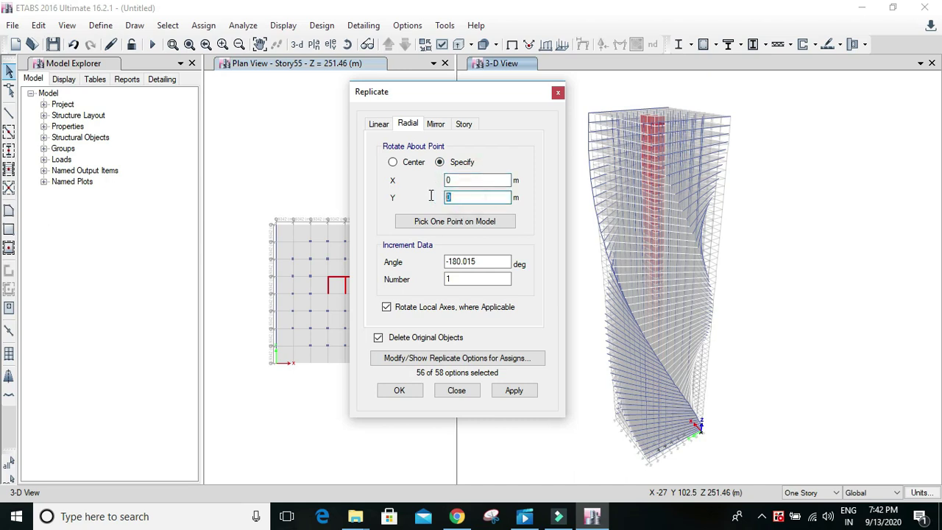
pyautogui.doubleClick(472, 180)
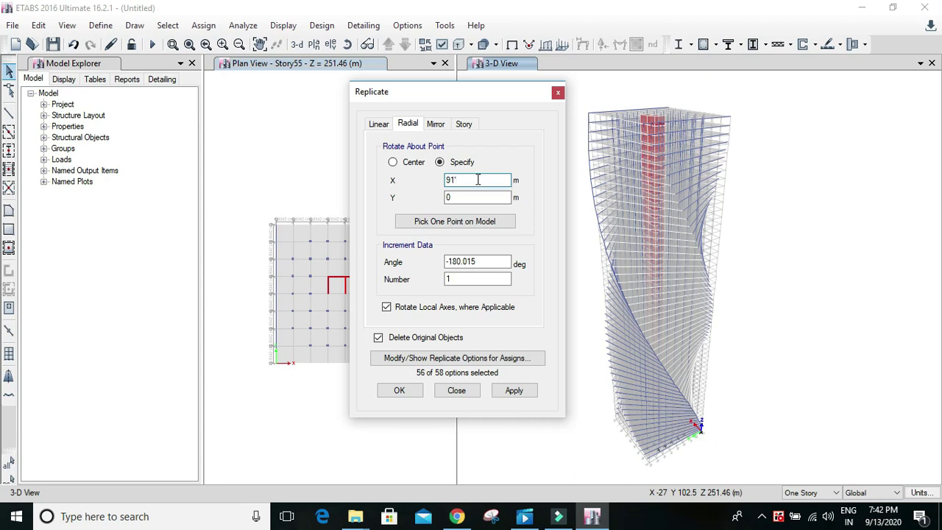
pyautogui.click(521, 192)
pyautogui.click(497, 197)
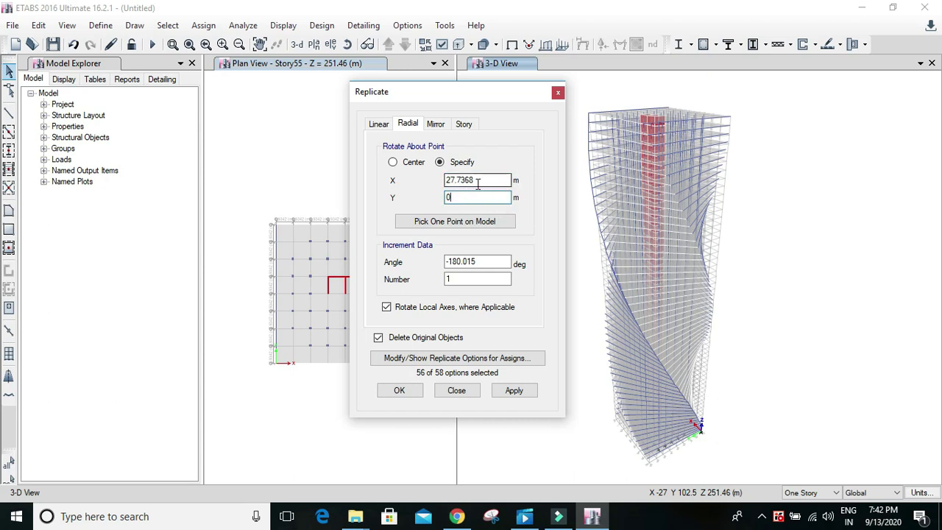
pyautogui.doubleClick(478, 196)
pyautogui.click(539, 190)
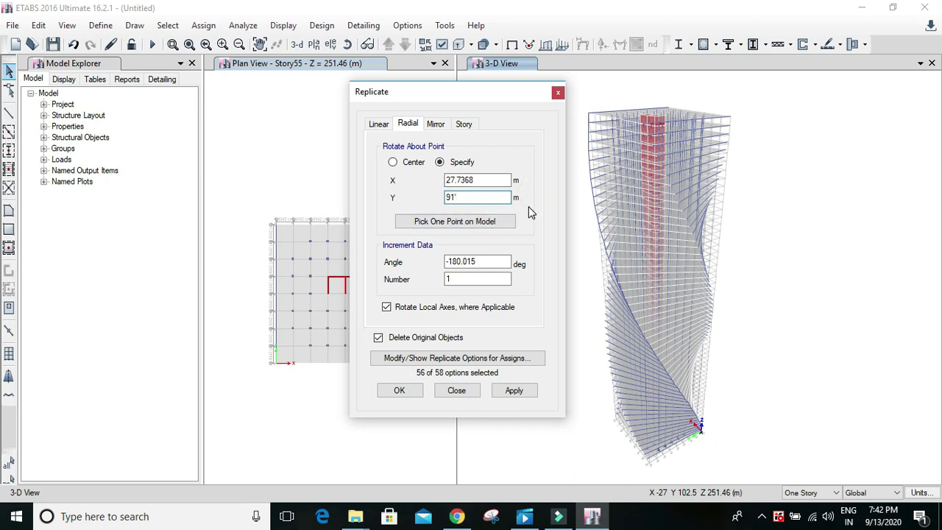
# Set the replication angle to -90 deg with the original objects kept, and try to apply it
pyautogui.click(493, 264)
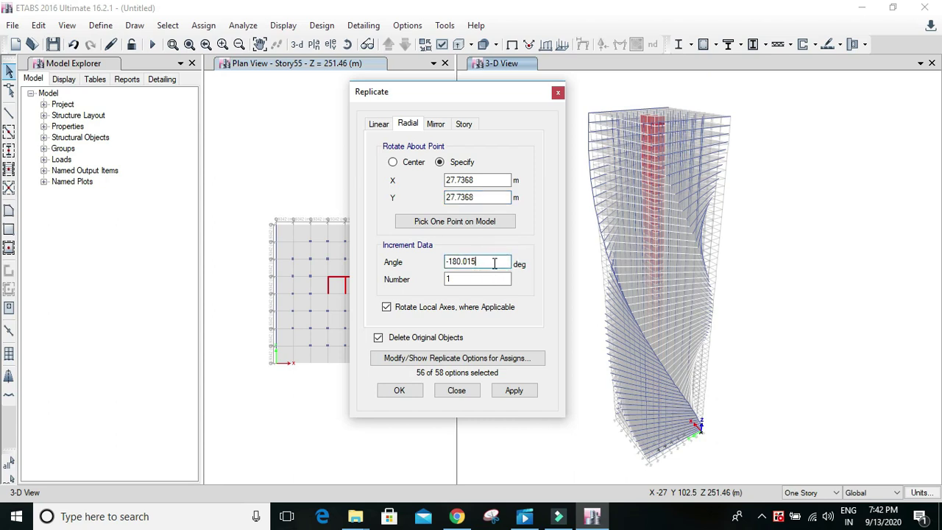
pyautogui.moveTo(494, 262); pyautogui.dragTo(445, 261)
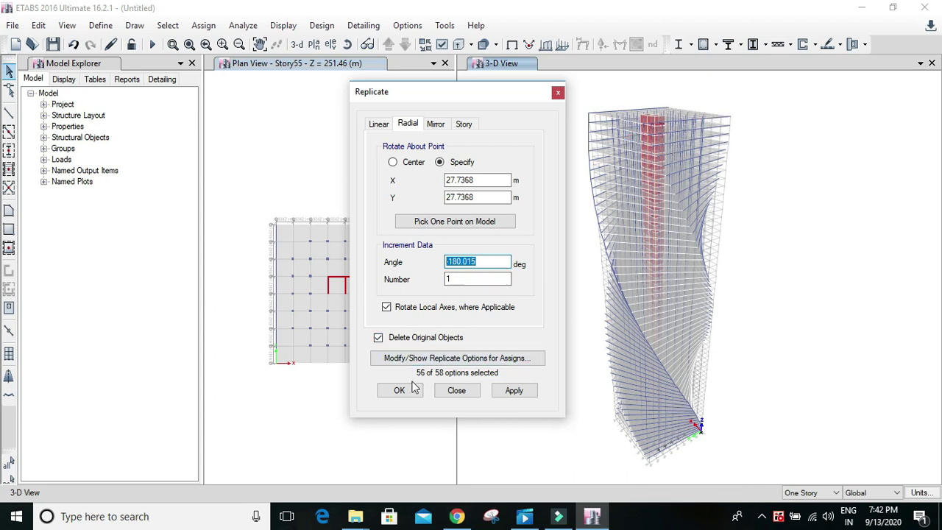
pyautogui.click(380, 337)
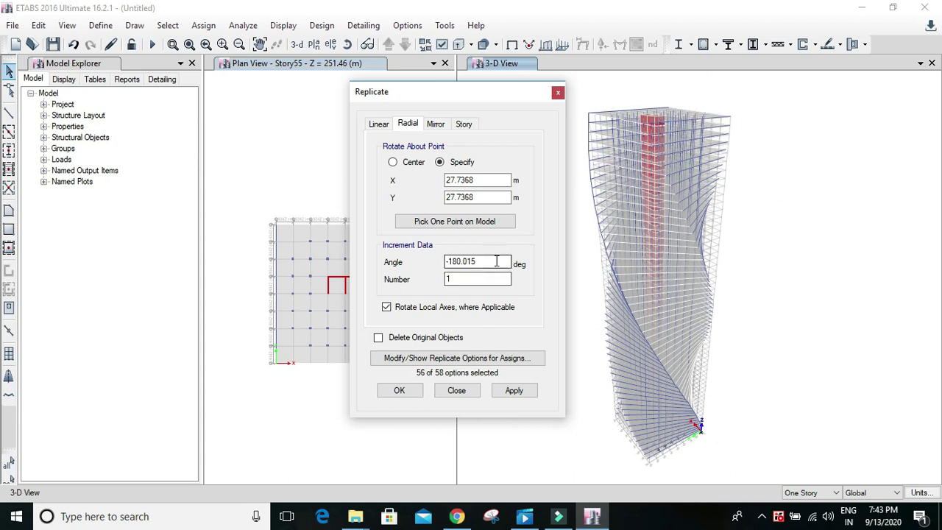
pyautogui.moveTo(496, 262); pyautogui.dragTo(453, 264)
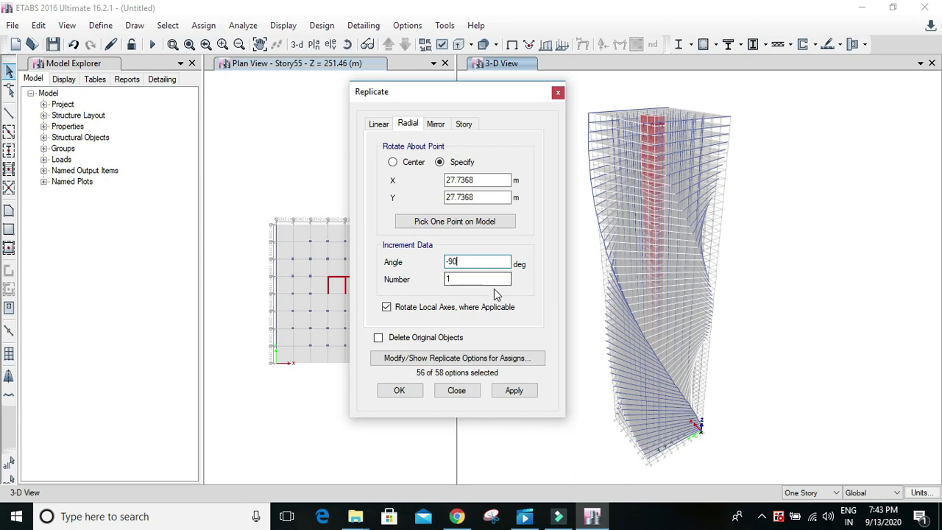
pyautogui.click(513, 391)
pyautogui.click(513, 391)
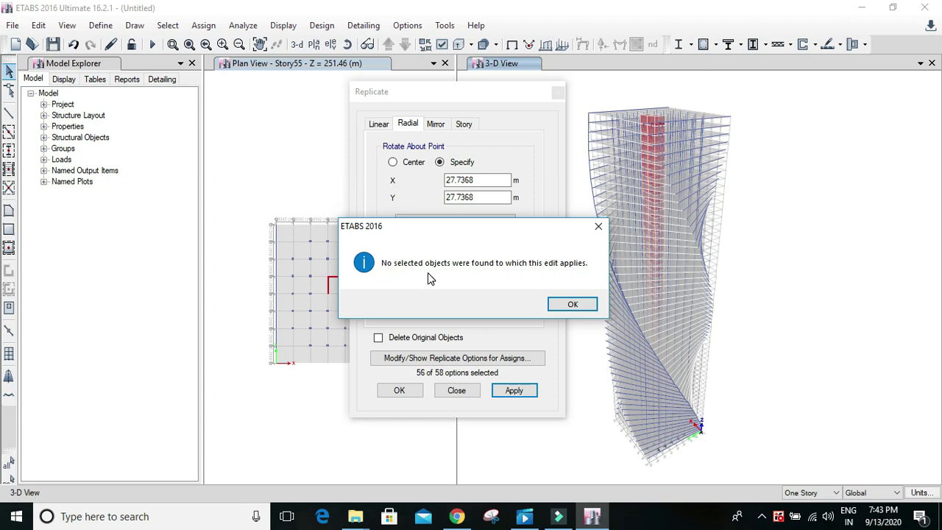
pyautogui.click(571, 305)
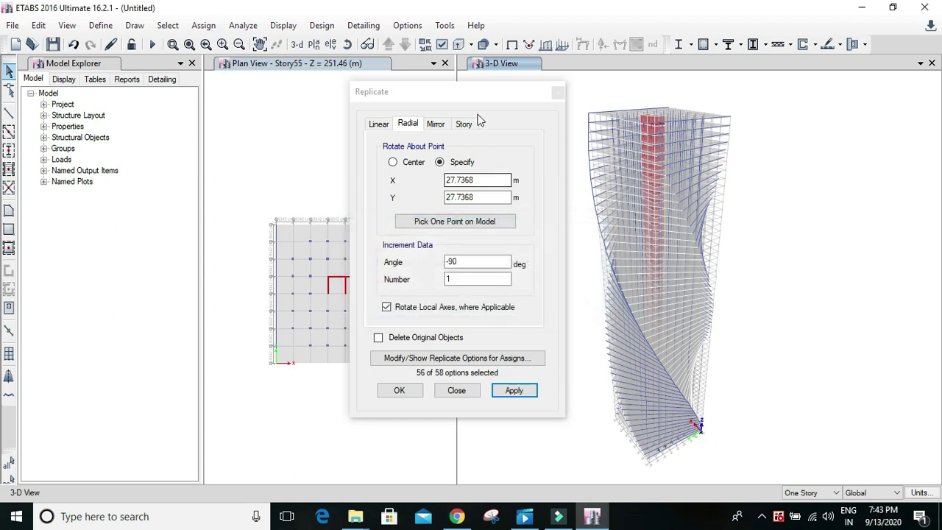
# Select all frames that have the c 700*700 section property
pyautogui.moveTo(479, 100); pyautogui.dragTo(307, 116)
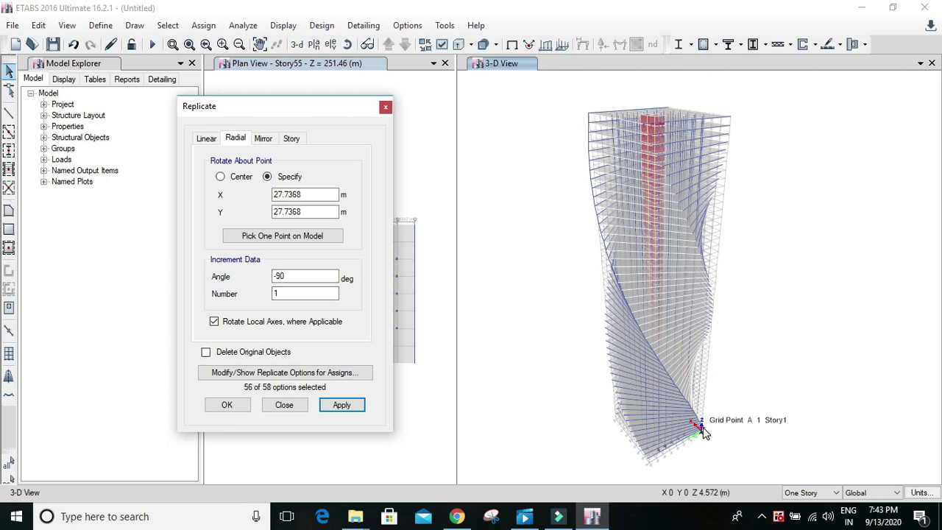
pyautogui.click(310, 235)
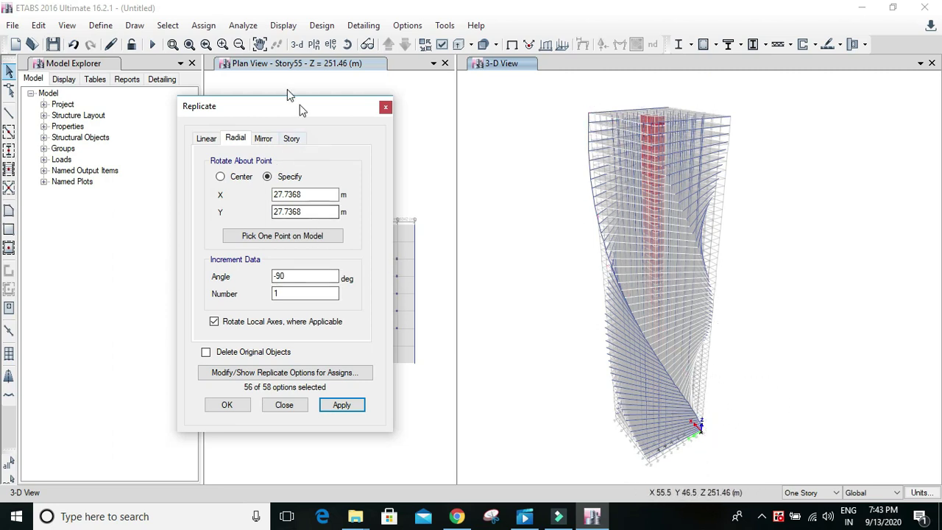
pyautogui.click(168, 25)
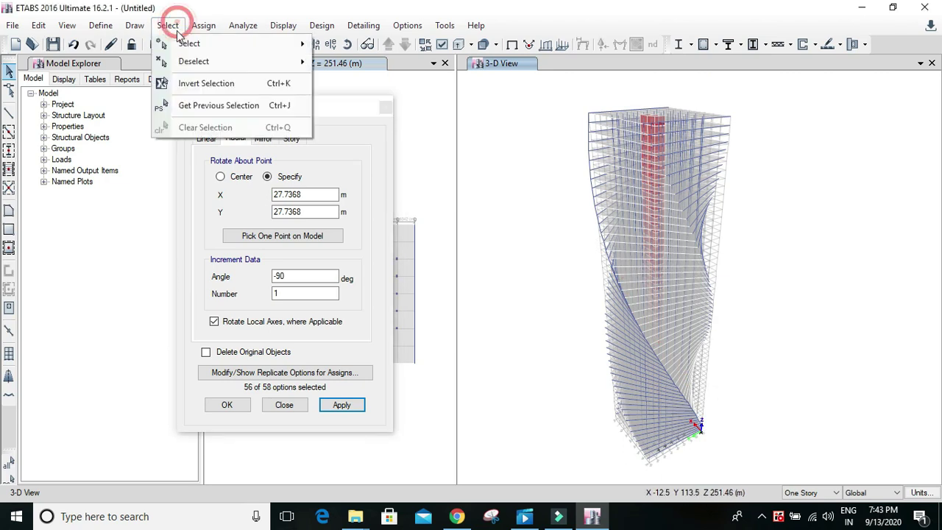
pyautogui.moveTo(220, 49)
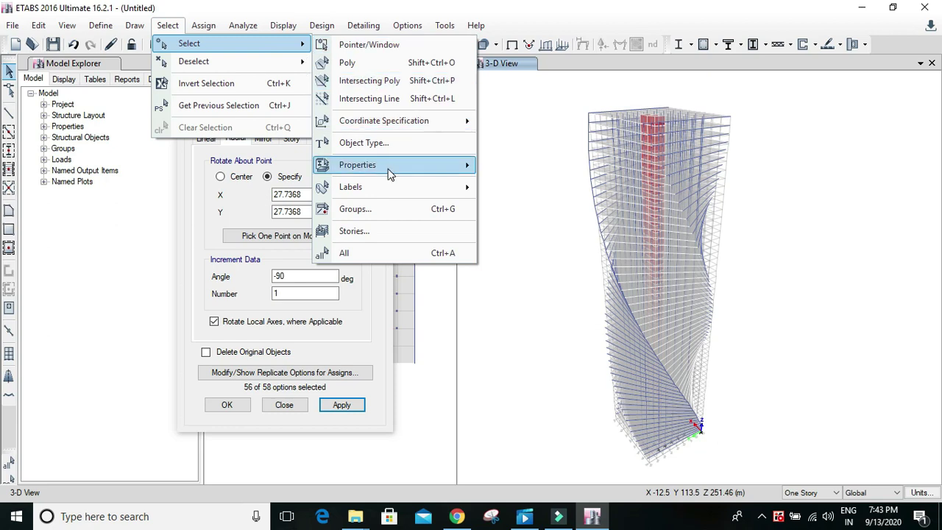
pyautogui.moveTo(408, 171)
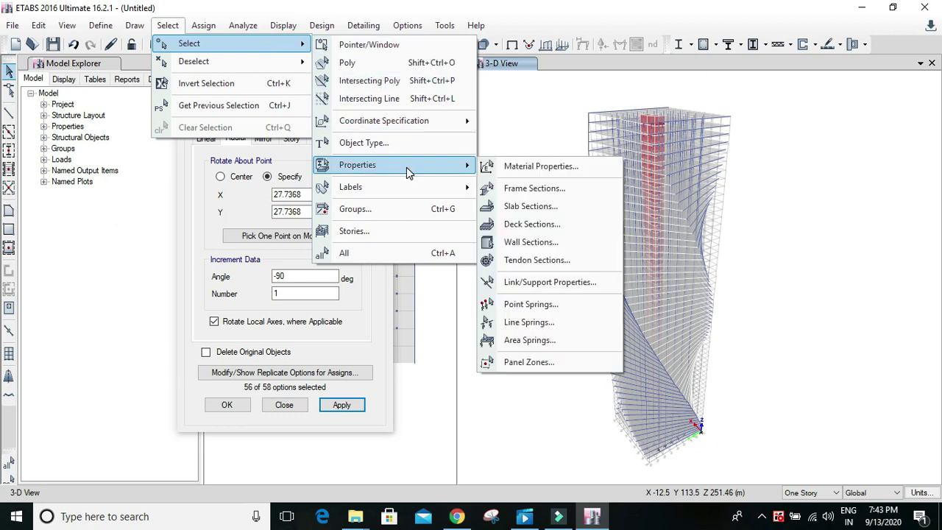
pyautogui.click(517, 195)
pyautogui.moveTo(486, 105); pyautogui.dragTo(184, 85)
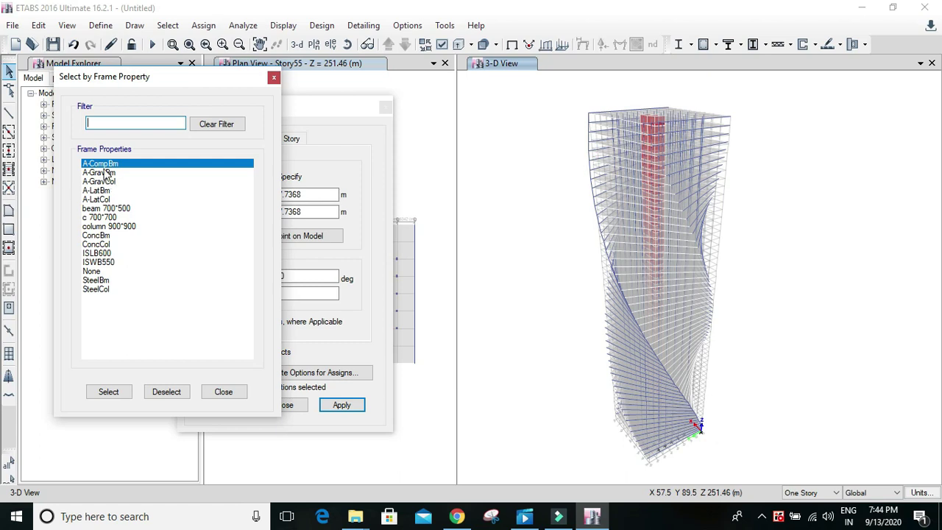
pyautogui.click(102, 217)
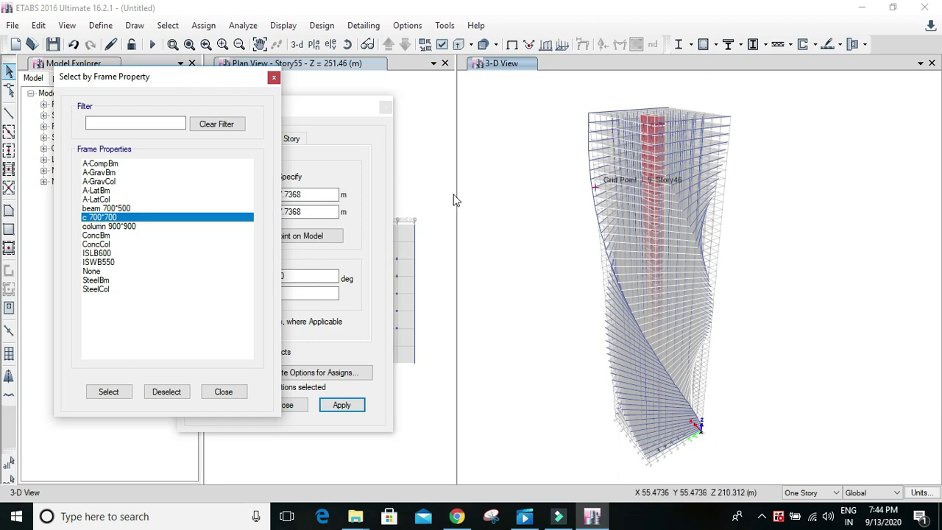
pyautogui.click(119, 391)
pyautogui.moveTo(201, 80); pyautogui.dragTo(74, 96)
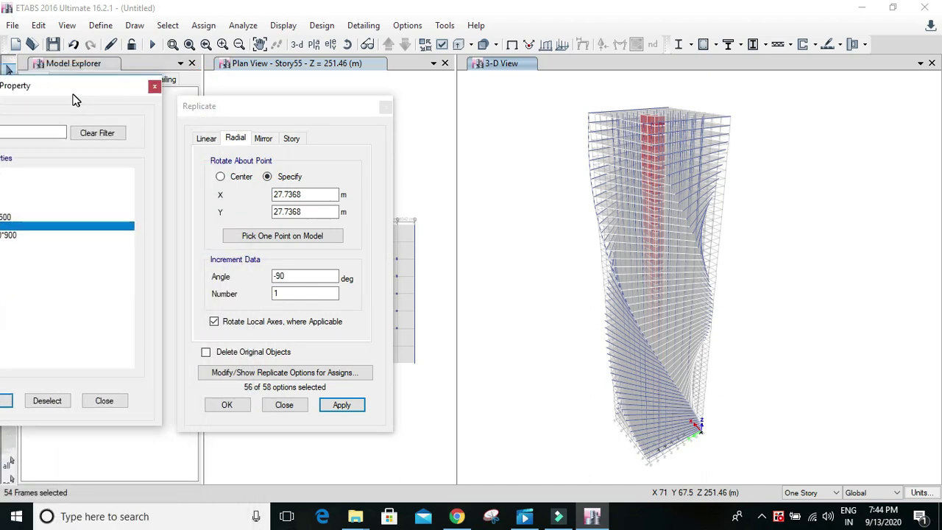
# Replicate the selected c 700*700 corner column radially by -90 deg to the second corner of the tower
pyautogui.click(225, 109)
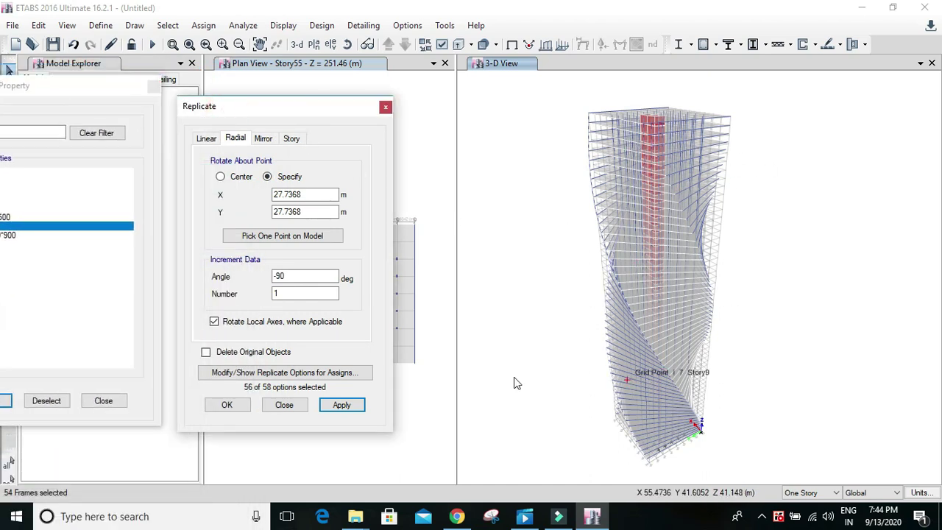
pyautogui.click(352, 407)
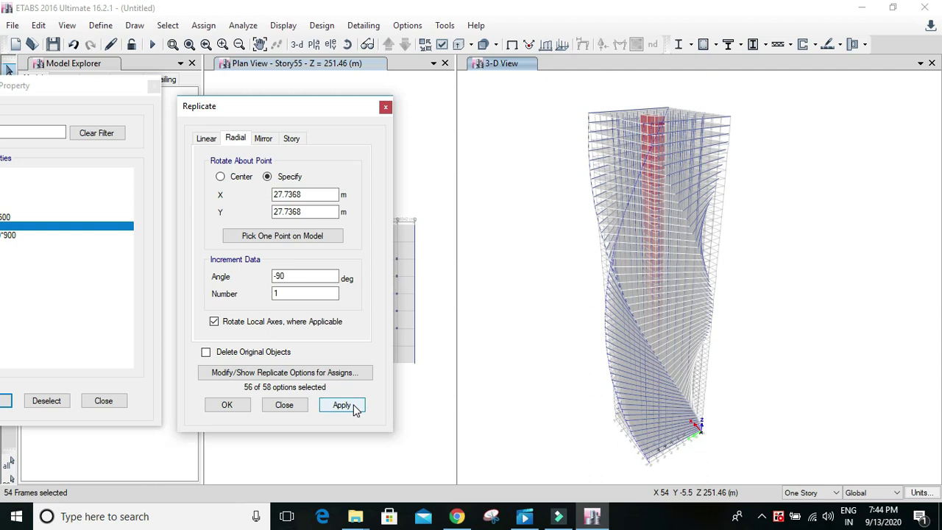
pyautogui.click(353, 409)
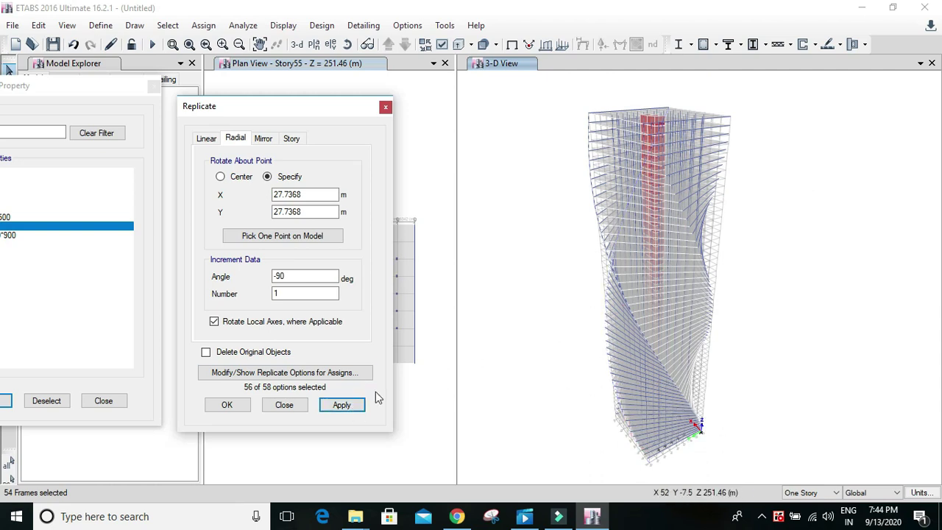
pyautogui.click(349, 410)
pyautogui.click(343, 407)
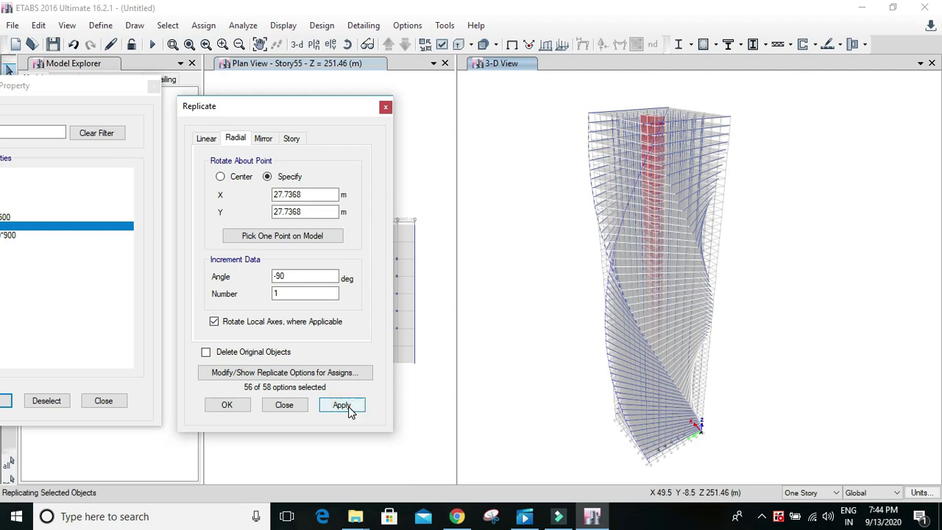
pyautogui.click(588, 327)
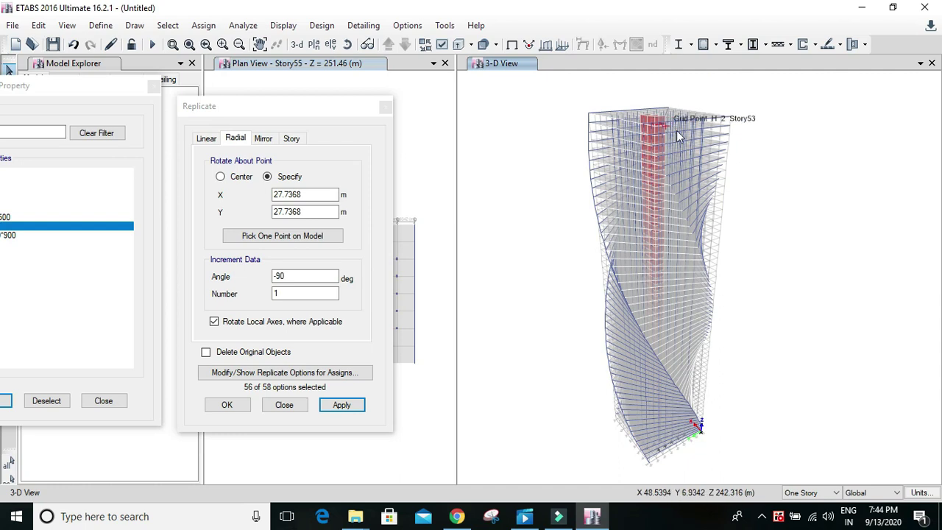
# Reselect every c 700*700 frame and replicate them by -90 deg to form the third corner column
pyautogui.moveTo(87, 91); pyautogui.dragTo(33, 73)
pyautogui.click(199, 385)
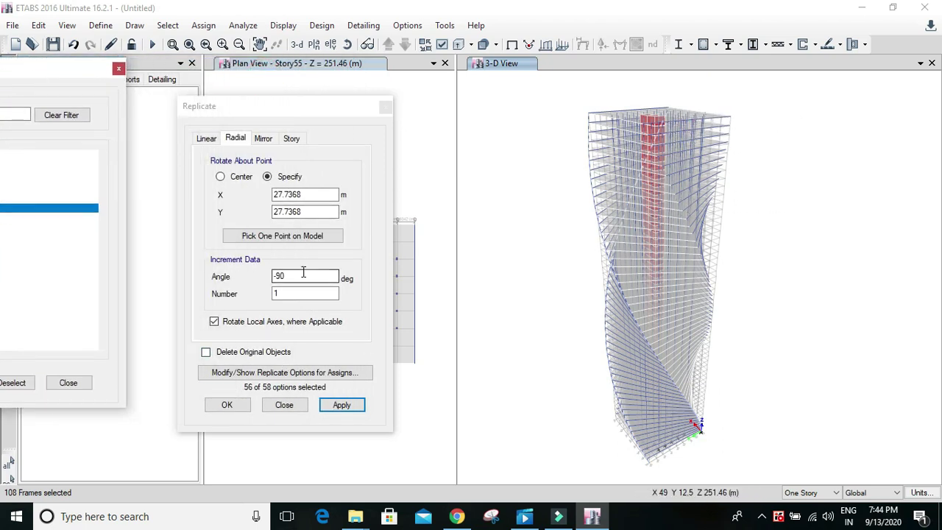
pyautogui.click(346, 407)
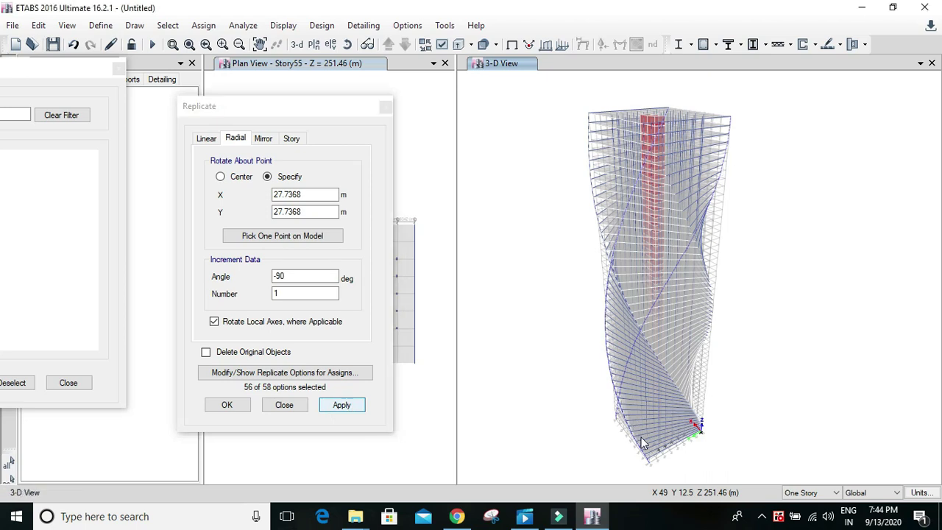
# Select all c 700*700 frames again, replicate them by -90 deg for the fourth corner column, and close the replication settings
pyautogui.moveTo(71, 70)
pyautogui.mouseDown()
pyautogui.moveTo(332, 77)
pyautogui.moveTo(53, 92)
pyautogui.mouseUp()
pyautogui.click(228, 391)
pyautogui.click(338, 405)
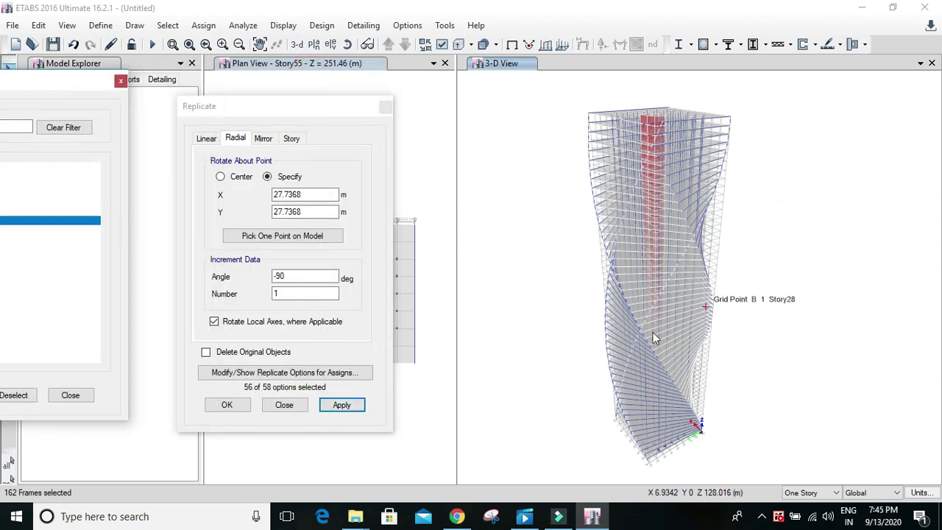
pyautogui.click(330, 416)
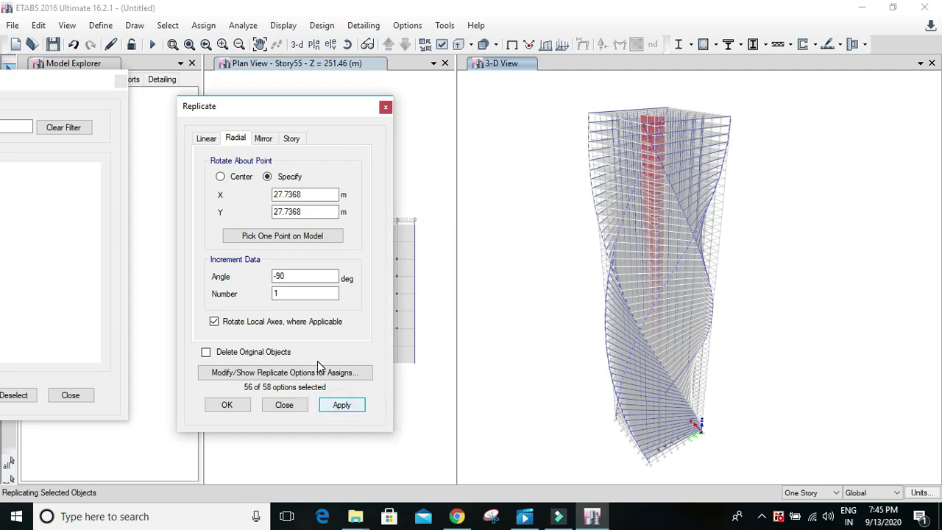
pyautogui.click(228, 403)
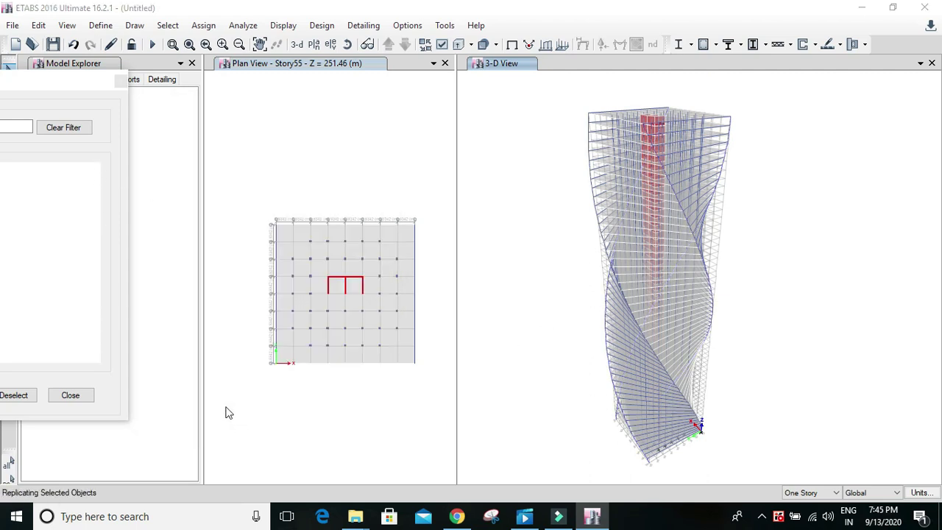
# Close the frame property selection and examine the replicated corner columns around the twisted tower from several sides
pyautogui.moveTo(56, 85); pyautogui.dragTo(330, 101)
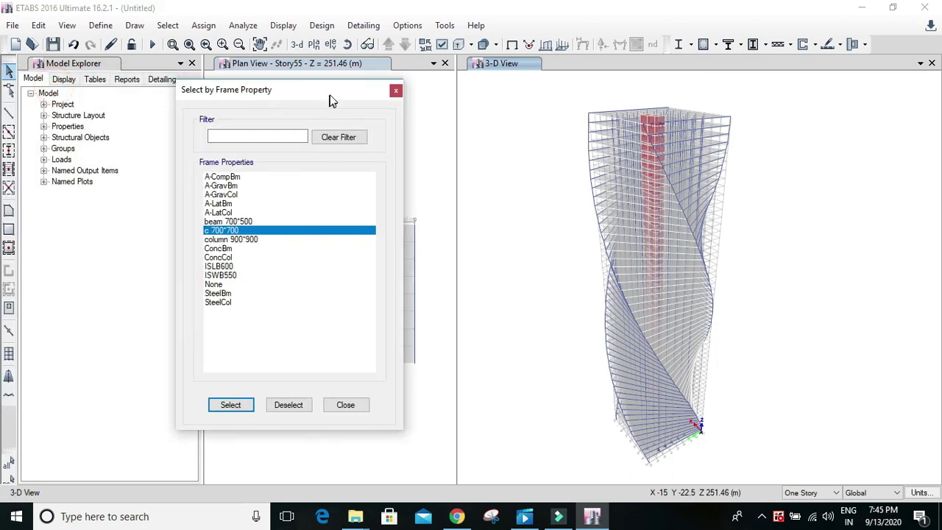
pyautogui.click(396, 89)
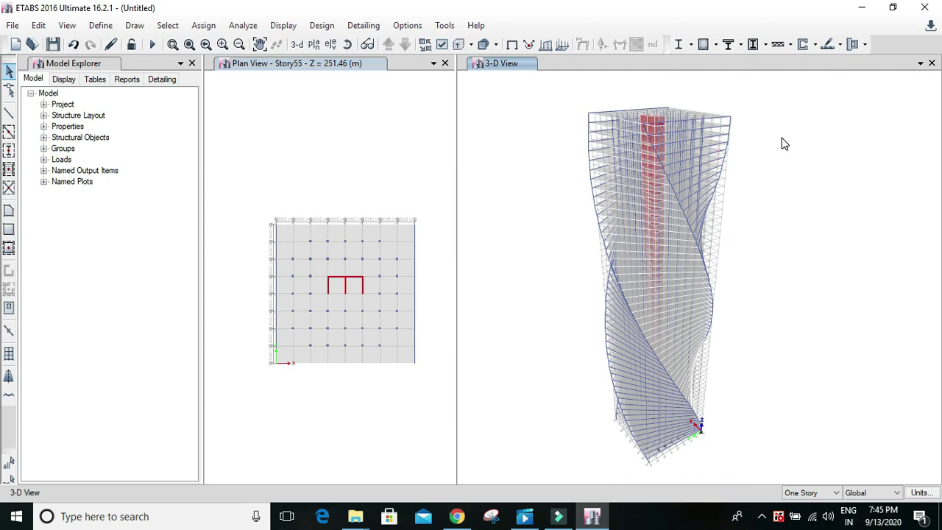
pyautogui.keyDown('shift'); pyautogui.moveTo(776, 170); pyautogui.dragTo(704, 177, button='middle'); pyautogui.keyUp('shift')
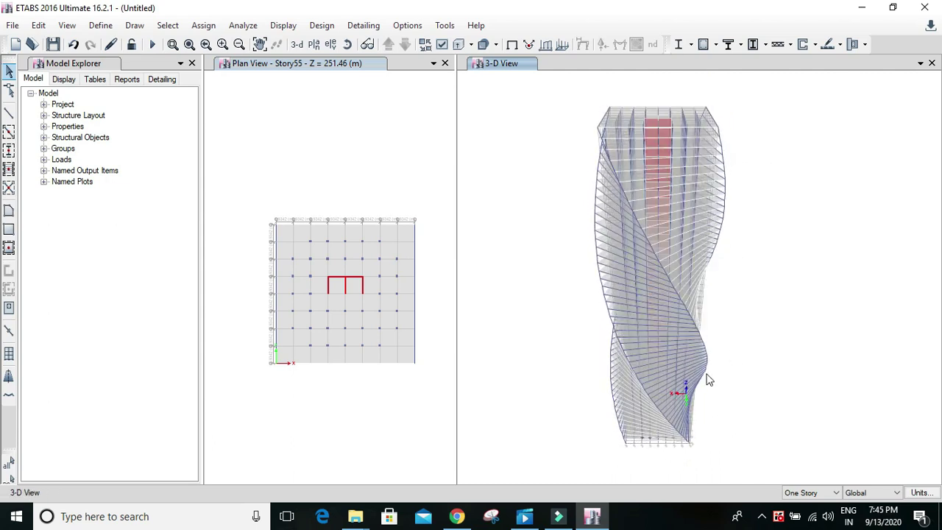
pyautogui.keyDown('shift'); pyautogui.moveTo(710, 396); pyautogui.dragTo(731, 399, button='middle'); pyautogui.keyUp('shift')
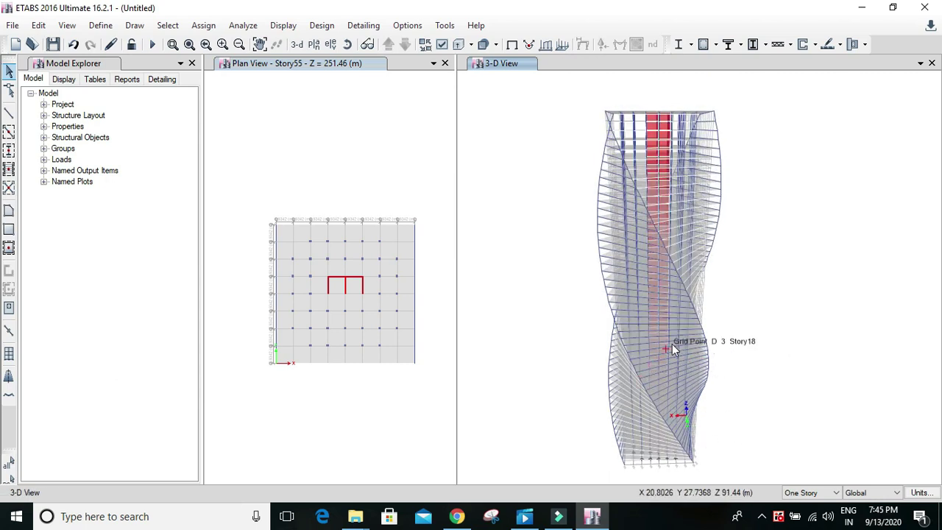
pyautogui.keyDown('shift'); pyautogui.moveTo(664, 364); pyautogui.dragTo(710, 377, button='middle'); pyautogui.keyUp('shift')
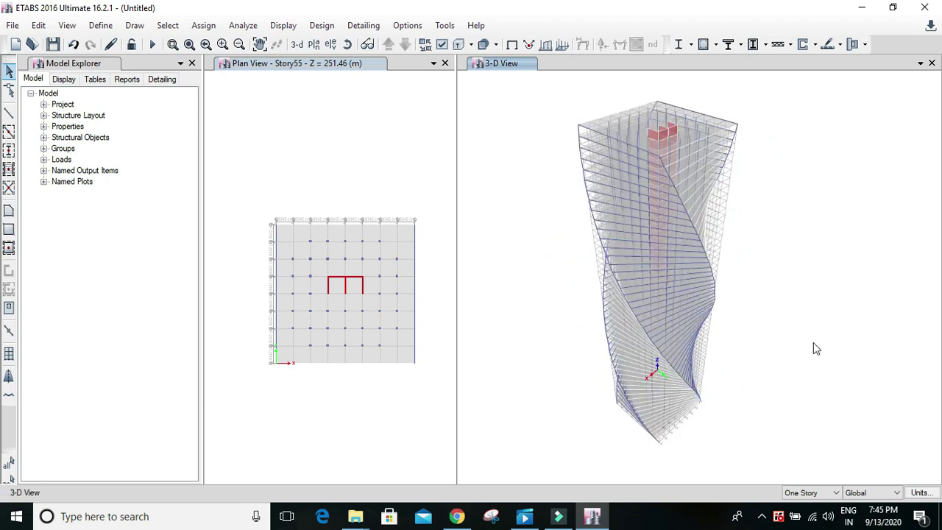
pyautogui.keyDown('shift'); pyautogui.moveTo(699, 358); pyautogui.dragTo(765, 372, button='middle'); pyautogui.keyUp('shift')
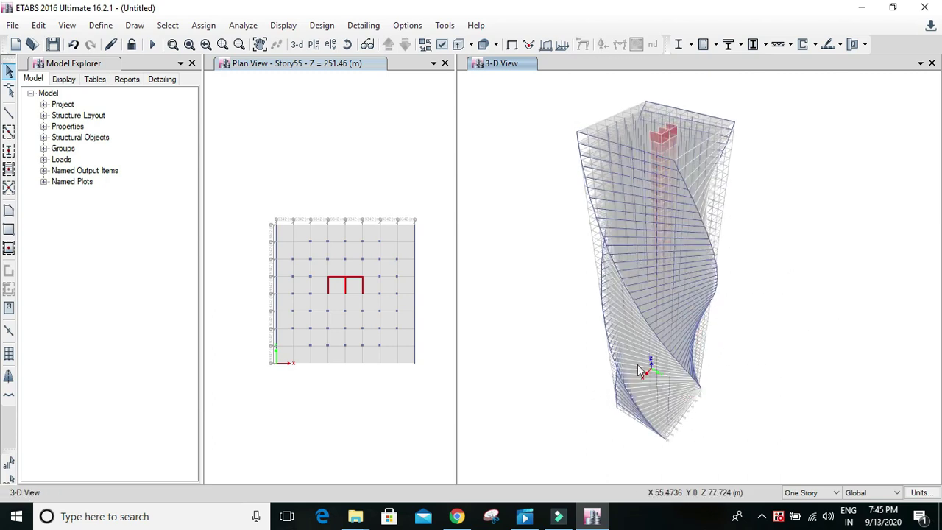
pyautogui.keyDown('shift'); pyautogui.moveTo(637, 365); pyautogui.dragTo(706, 393, button='middle'); pyautogui.keyUp('shift')
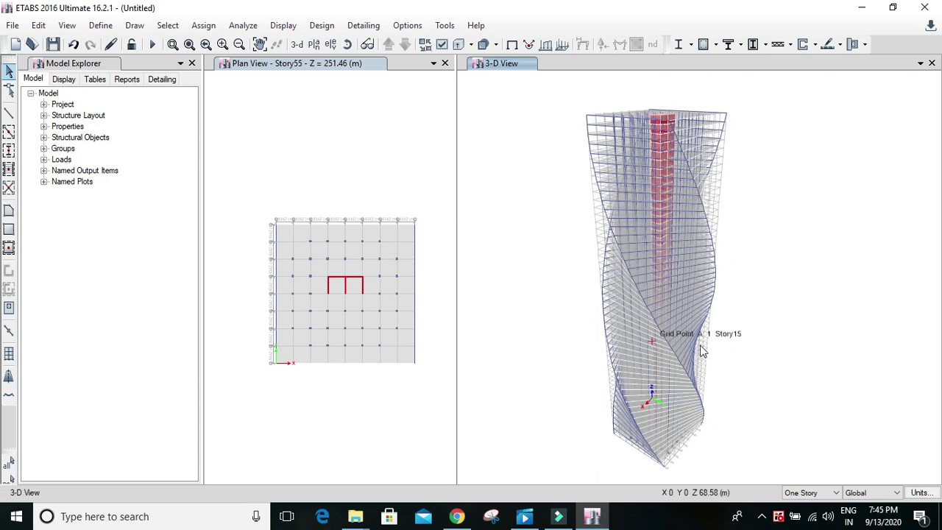
pyautogui.keyDown('shift'); pyautogui.moveTo(701, 351); pyautogui.dragTo(638, 371, button='middle'); pyautogui.keyUp('shift')
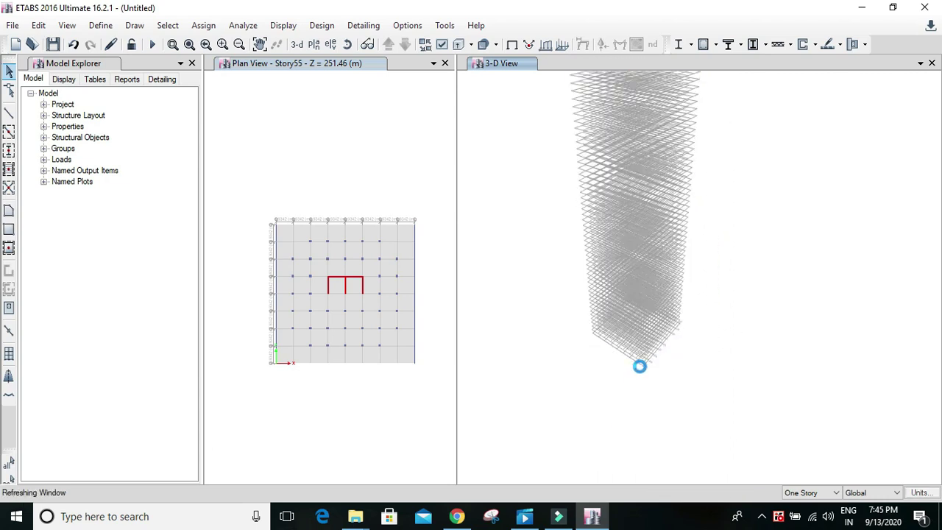
# Select the base joints of the inclined corner columns at the first two corners of the tower
pyautogui.keyDown('shift'); pyautogui.moveTo(711, 396); pyautogui.dragTo(755, 376, button='middle'); pyautogui.keyUp('shift')
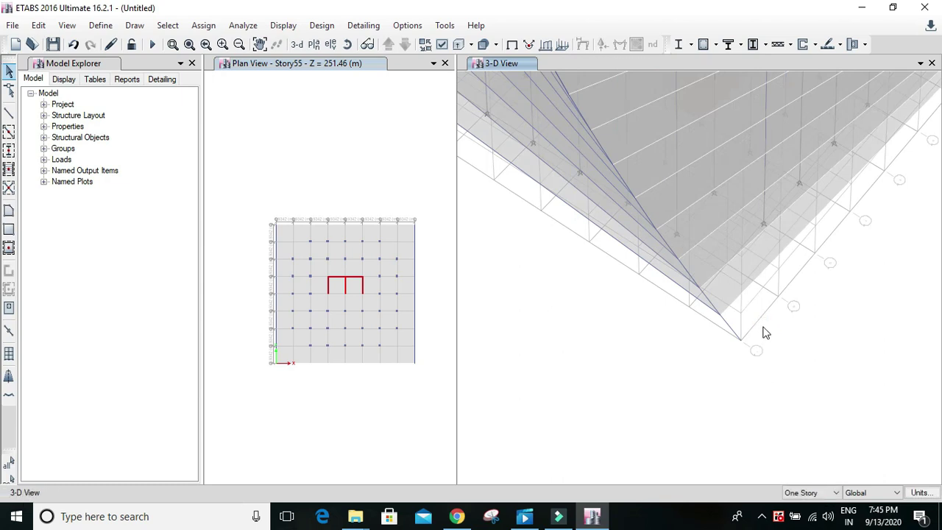
pyautogui.moveTo(754, 347); pyautogui.dragTo(765, 369)
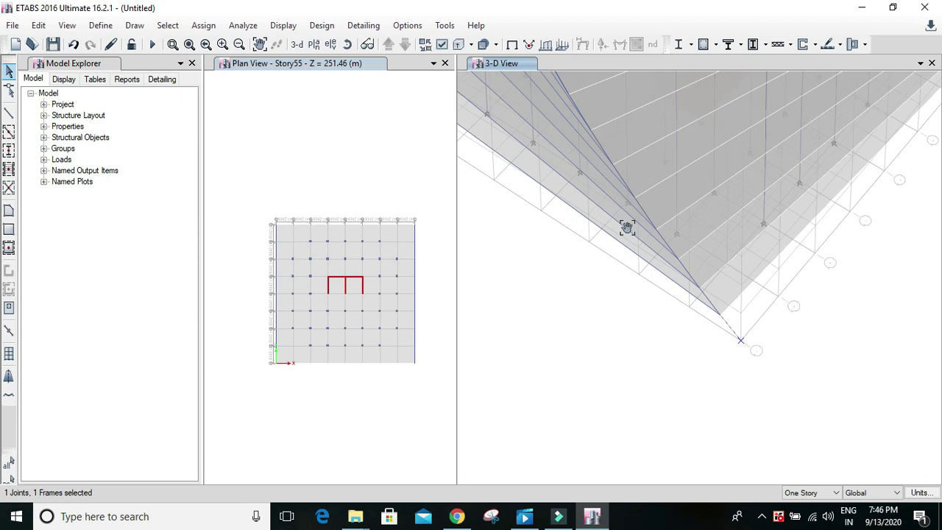
pyautogui.moveTo(626, 227); pyautogui.dragTo(720, 303, button='middle')
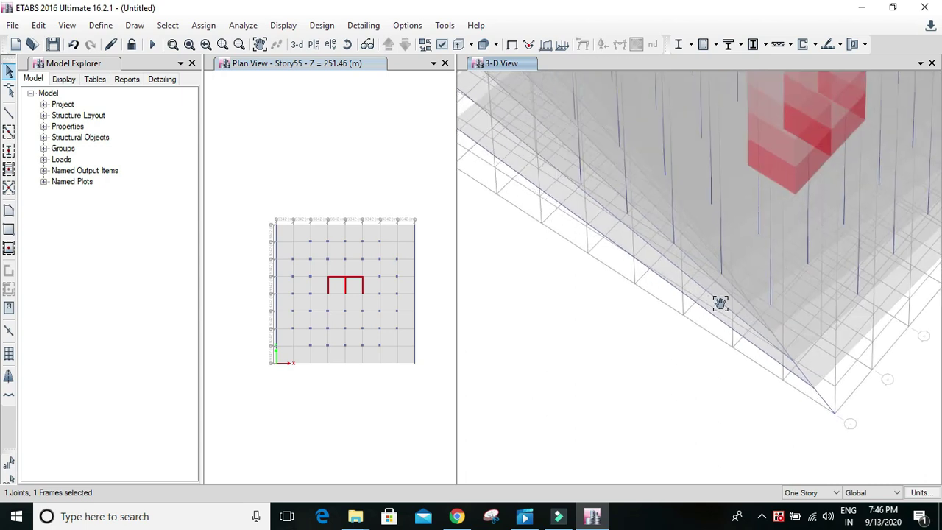
pyautogui.scroll(2, 875, 399)
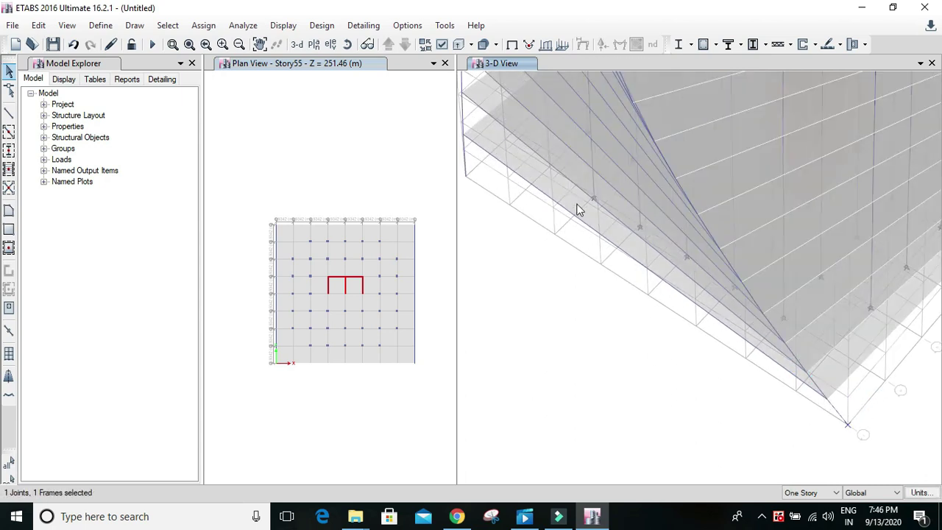
pyautogui.moveTo(522, 139); pyautogui.dragTo(561, 172, button='middle')
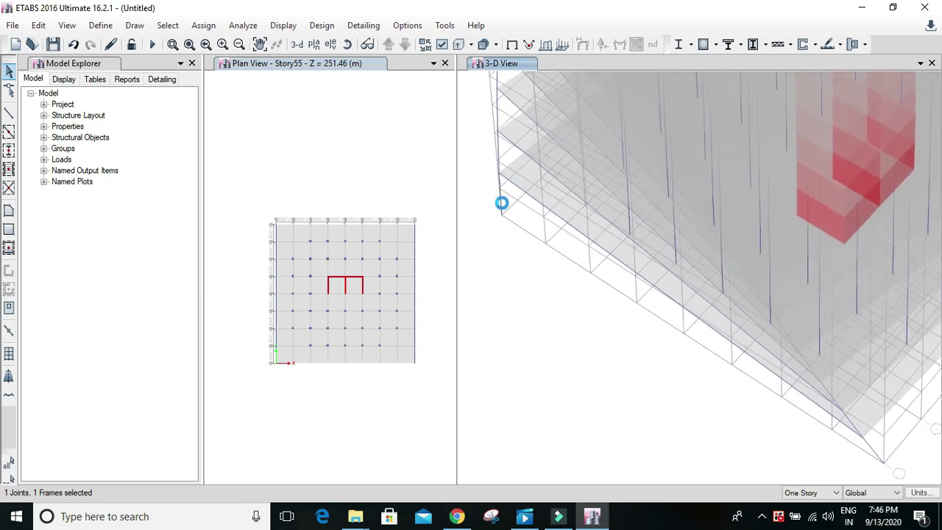
pyautogui.click(491, 203)
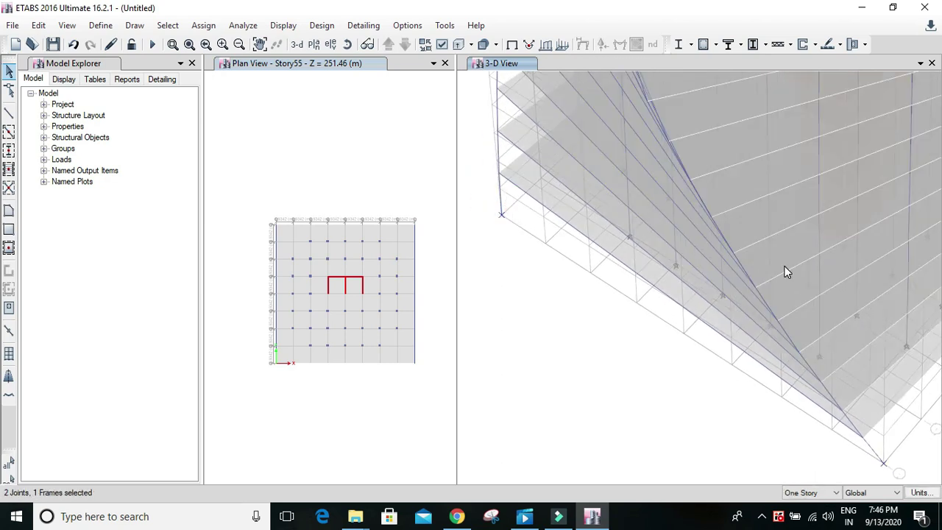
# Add the base joints at the remaining two tower corners to the selection, including the one at the origin
pyautogui.keyDown('shift'); pyautogui.moveTo(768, 260); pyautogui.dragTo(649, 454, button='middle'); pyautogui.keyUp('shift')
pyautogui.moveTo(646, 448); pyautogui.dragTo(678, 477)
pyautogui.scroll(6, 785, 395)
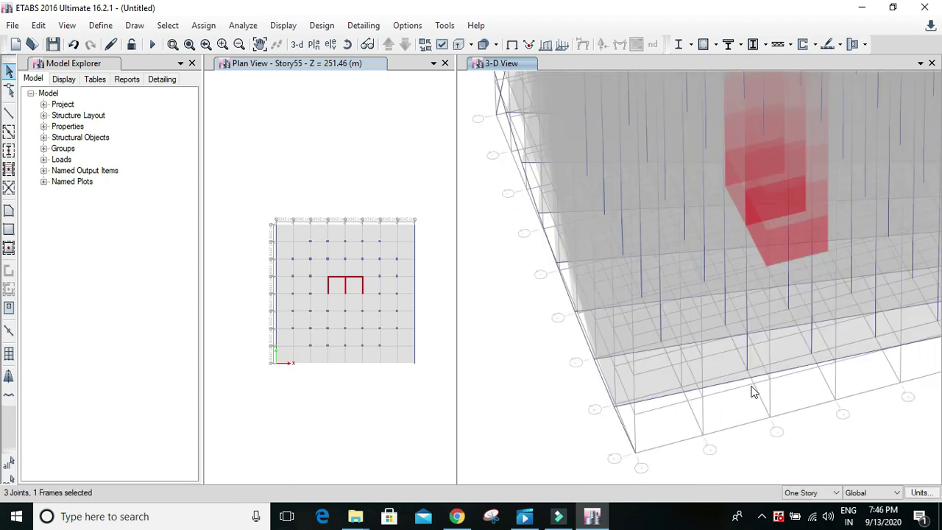
pyautogui.scroll(3, 745, 428)
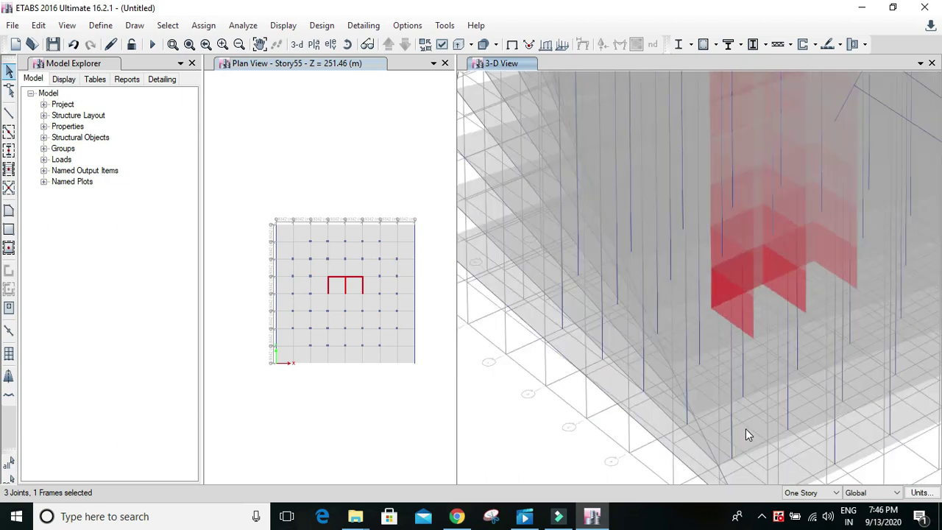
pyautogui.moveTo(735, 394); pyautogui.dragTo(728, 305, button='middle')
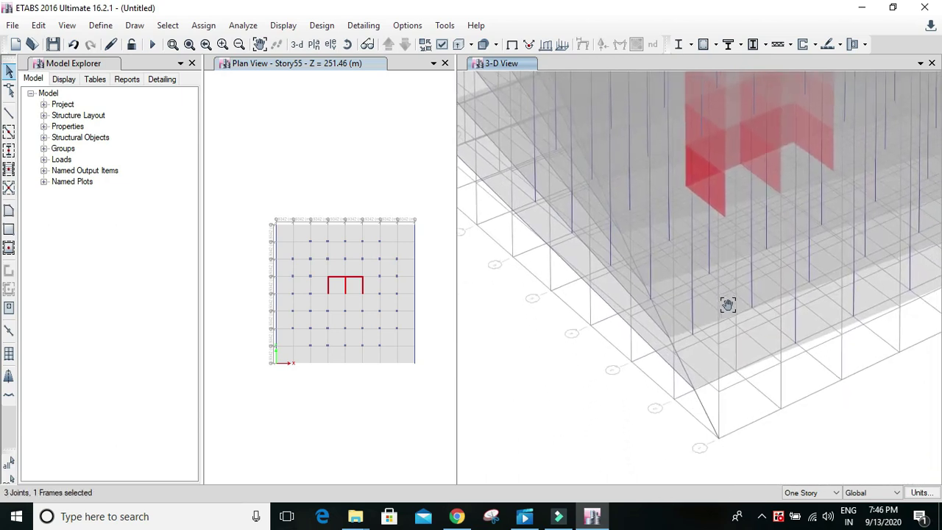
pyautogui.scroll(2, 736, 438)
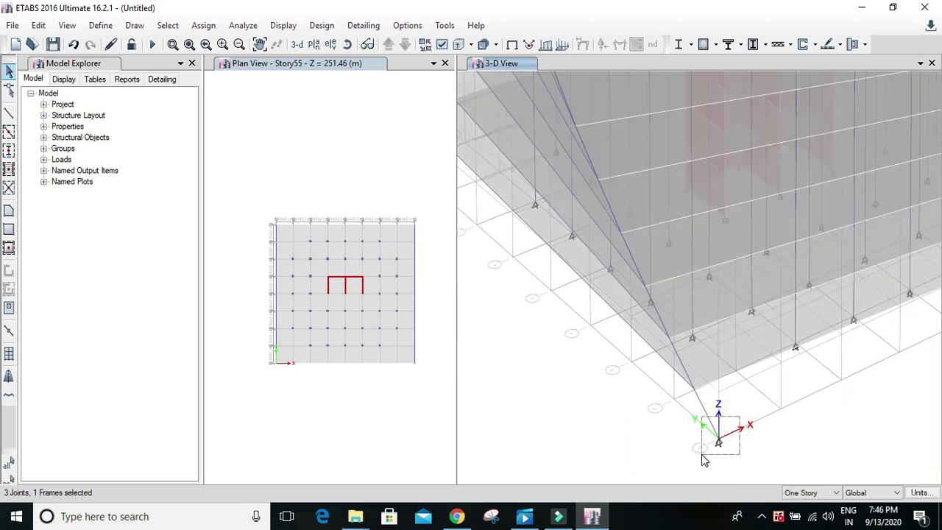
pyautogui.click(744, 412)
# Assign fixed restraints to the selected corner base joints, restraining translation and rotation in X, Y and Z
pyautogui.click(203, 27)
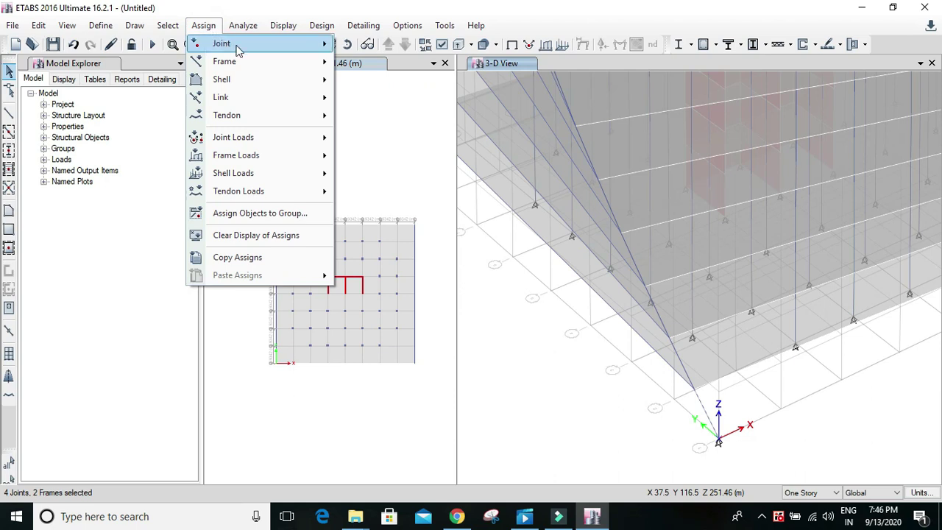
pyautogui.moveTo(236, 49)
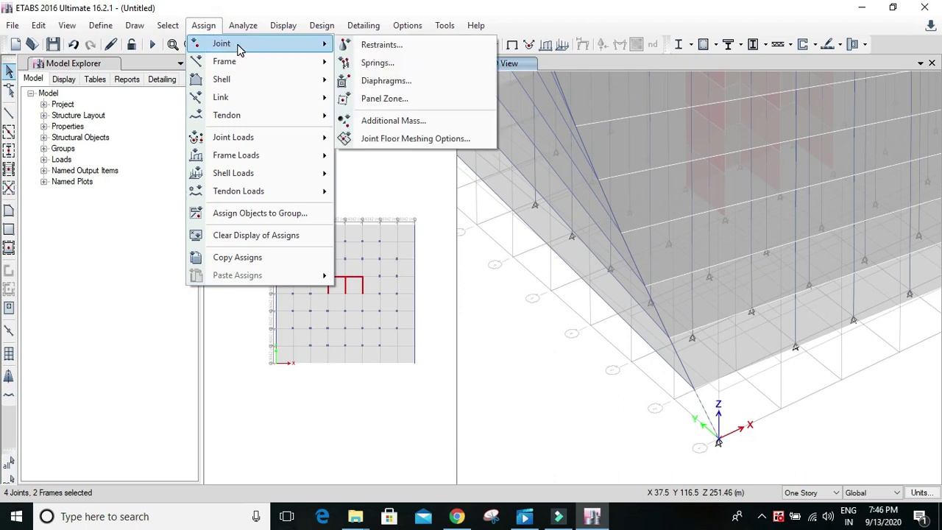
pyautogui.click(370, 47)
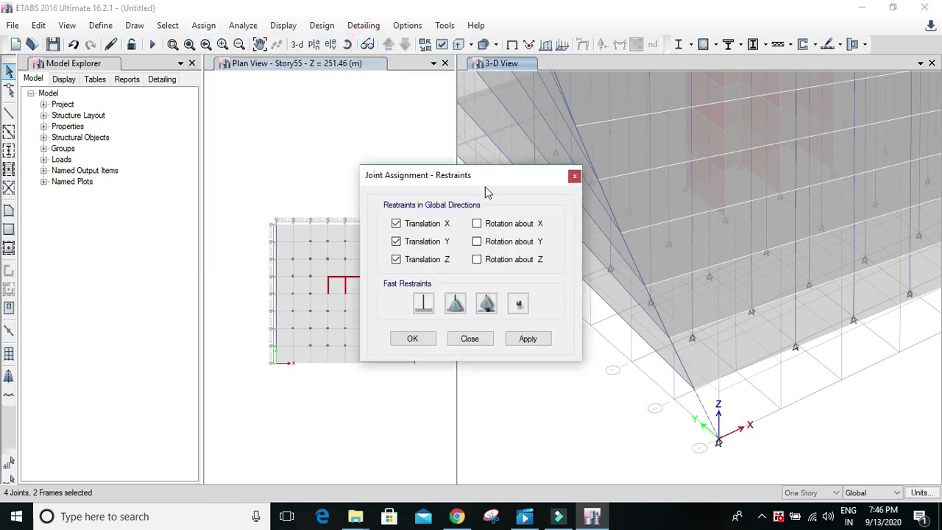
pyautogui.moveTo(478, 182); pyautogui.dragTo(380, 44)
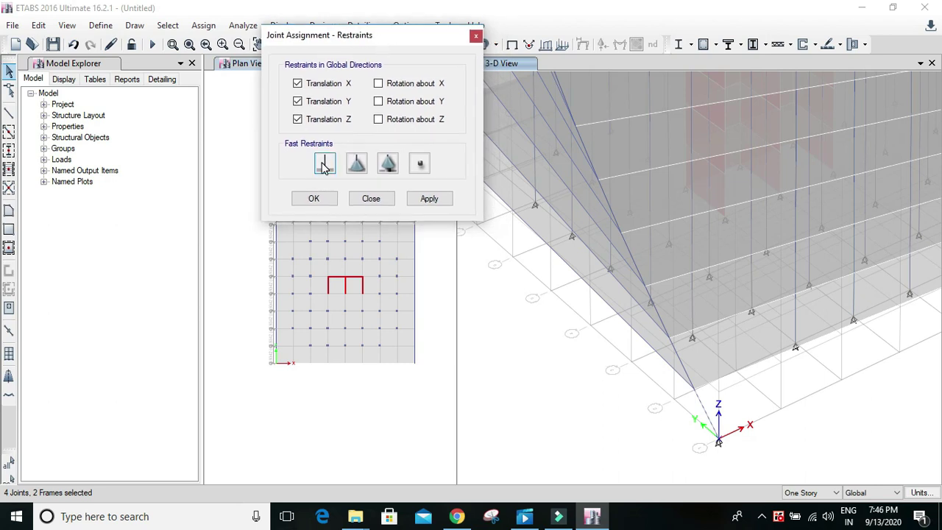
pyautogui.click(325, 164)
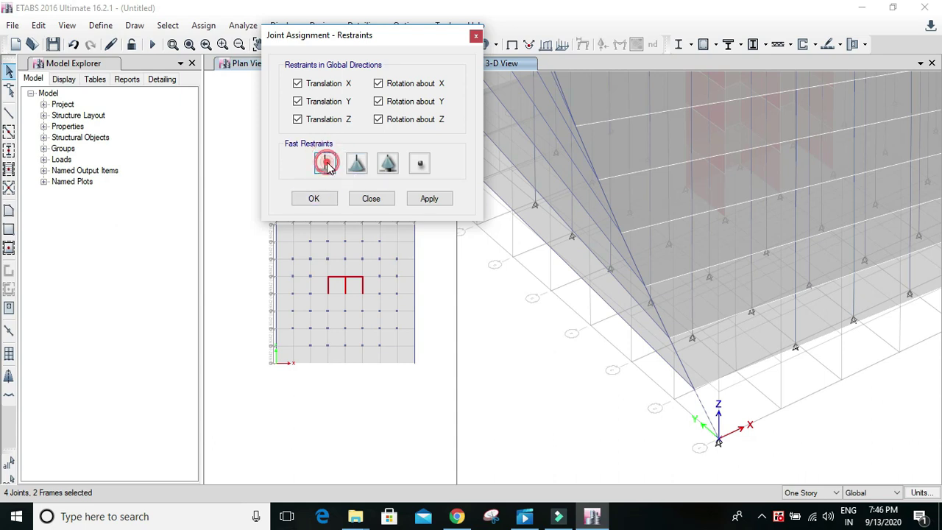
pyautogui.click(327, 163)
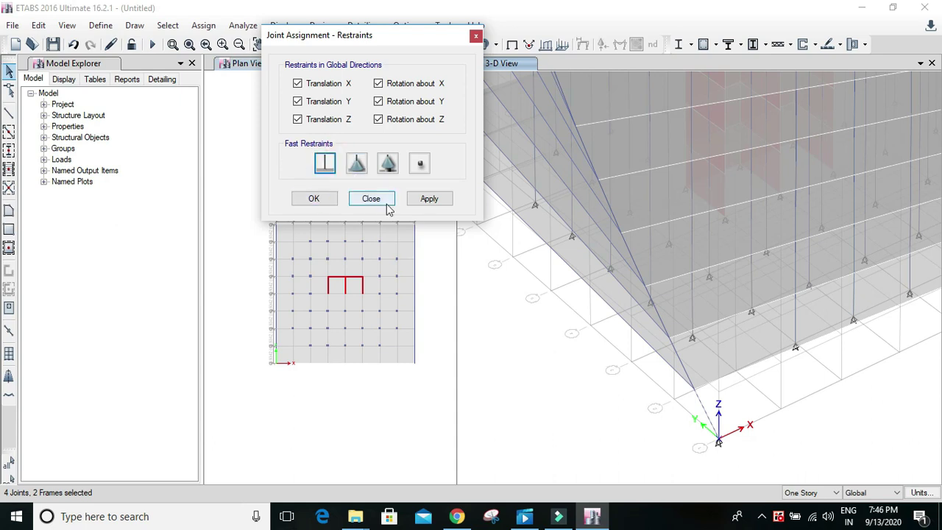
pyautogui.click(324, 164)
pyautogui.click(429, 200)
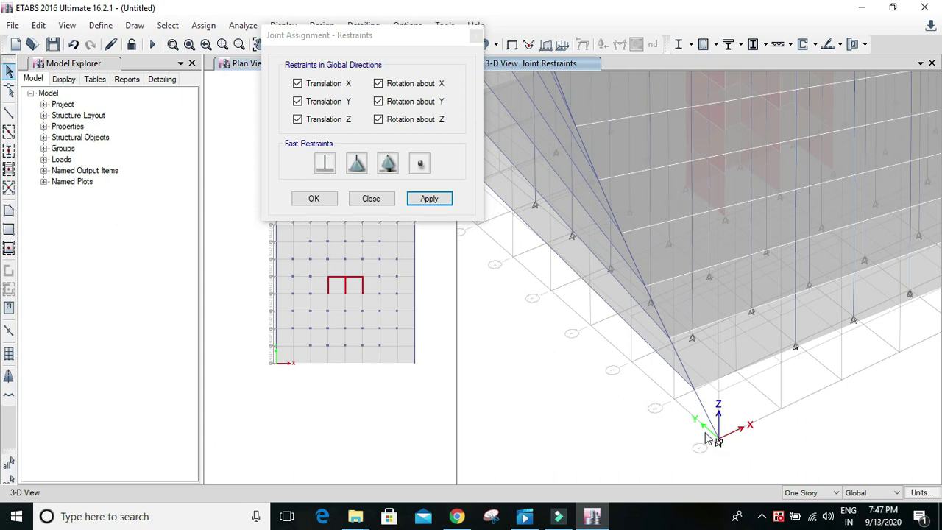
pyautogui.click(315, 199)
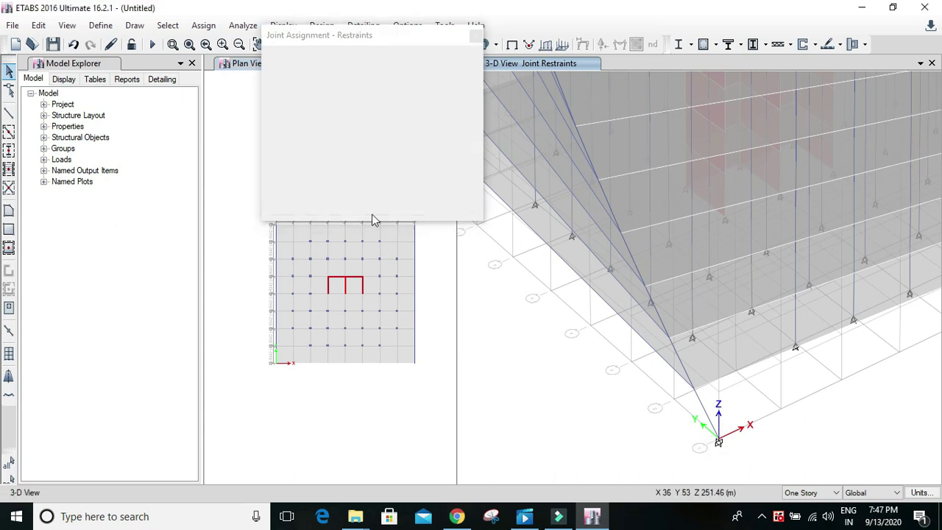
# Examine the restrained corner bases and the whole twisted tower from different angles
pyautogui.scroll(-5, 707, 231)
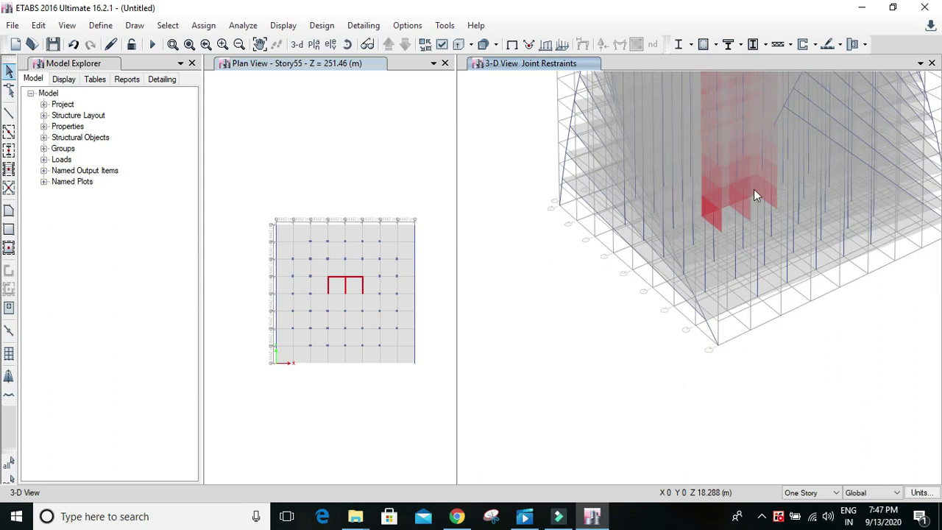
pyautogui.keyDown('shift'); pyautogui.moveTo(754, 186); pyautogui.dragTo(613, 221, button='middle'); pyautogui.keyUp('shift')
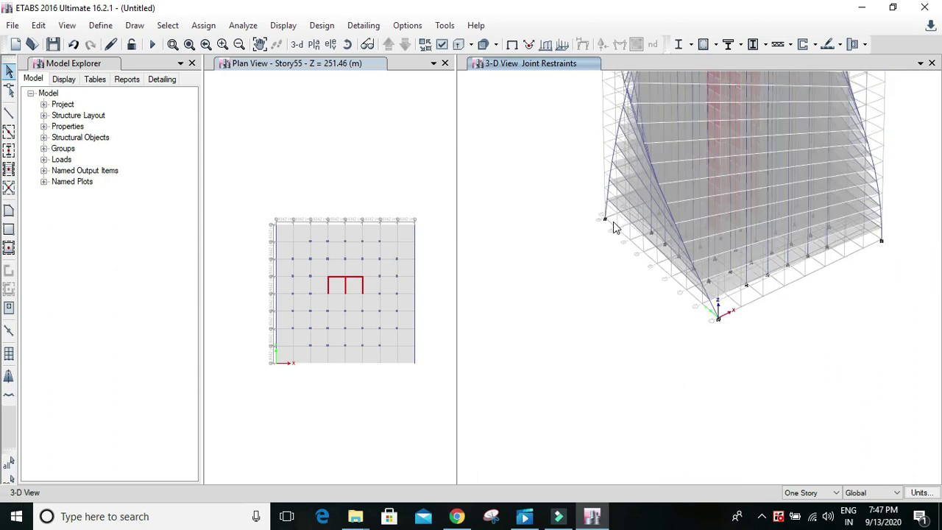
pyautogui.keyDown('shift'); pyautogui.moveTo(732, 181); pyautogui.dragTo(714, 223, button='middle'); pyautogui.keyUp('shift')
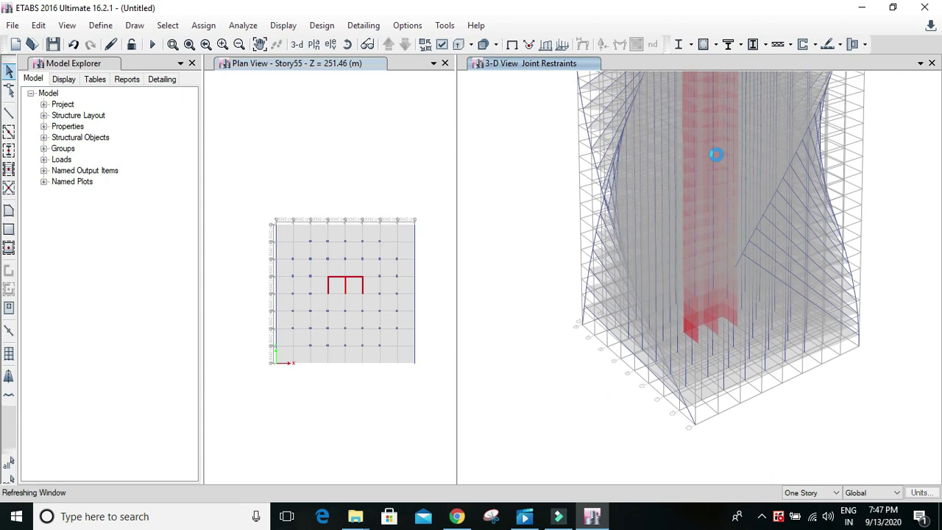
pyautogui.scroll(-5, 728, 140)
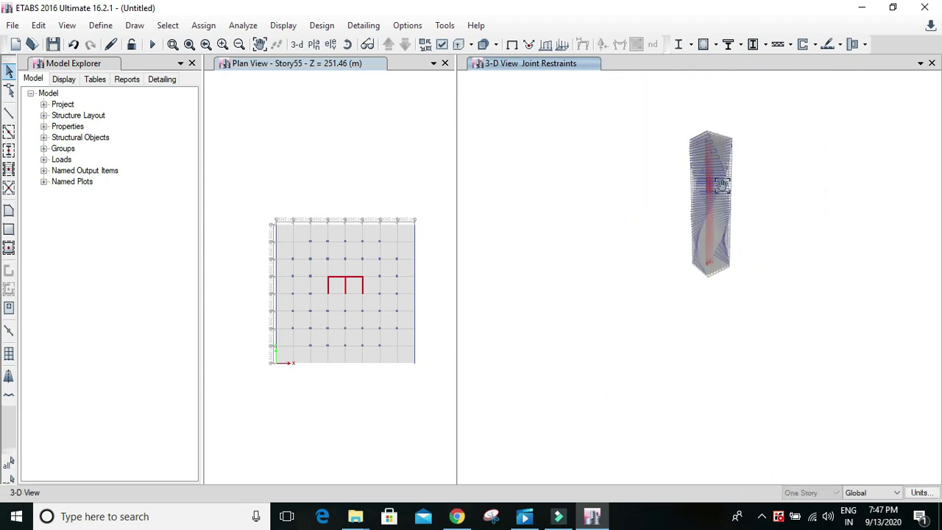
pyautogui.moveTo(719, 183)
pyautogui.keyDown('shift'); pyautogui.mouseDown(button='middle')
pyautogui.moveTo(719, 168)
pyautogui.moveTo(696, 158)
pyautogui.moveTo(718, 177)
pyautogui.mouseUp(button='middle'); pyautogui.keyUp('shift')
pyautogui.scroll(2, 718, 176)
pyautogui.scroll(3, 717, 176)
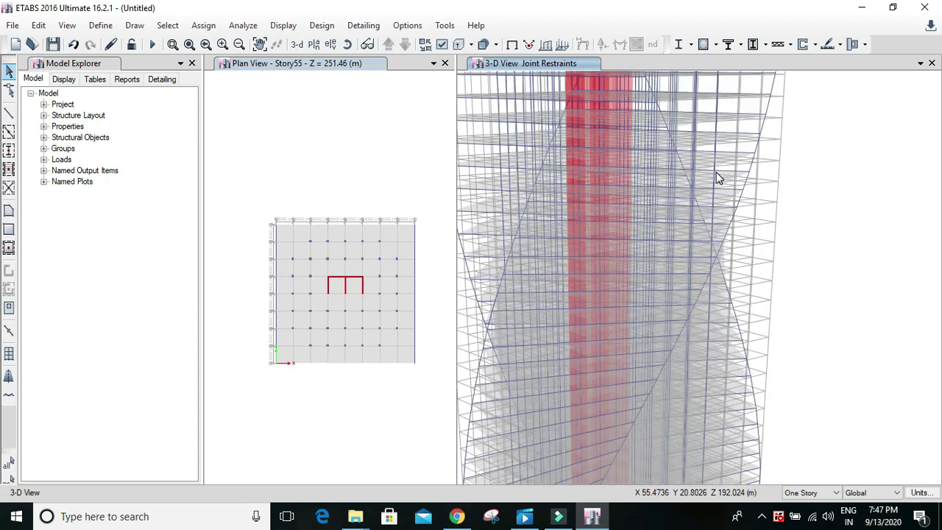
pyautogui.scroll(-2, 718, 177)
pyautogui.keyDown('shift'); pyautogui.moveTo(718, 195); pyautogui.dragTo(707, 207, button='middle'); pyautogui.keyUp('shift')
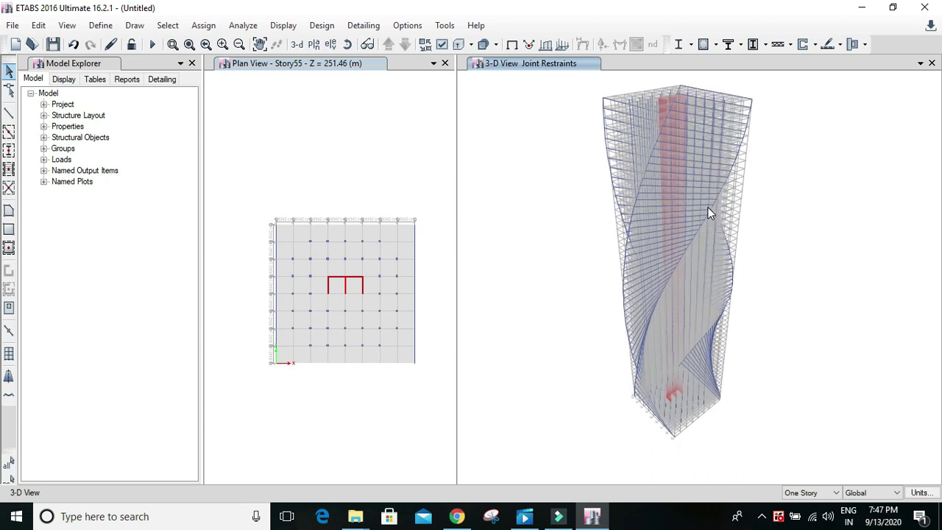
pyautogui.keyDown('shift'); pyautogui.moveTo(693, 166); pyautogui.dragTo(538, 166, button='middle'); pyautogui.keyUp('shift')
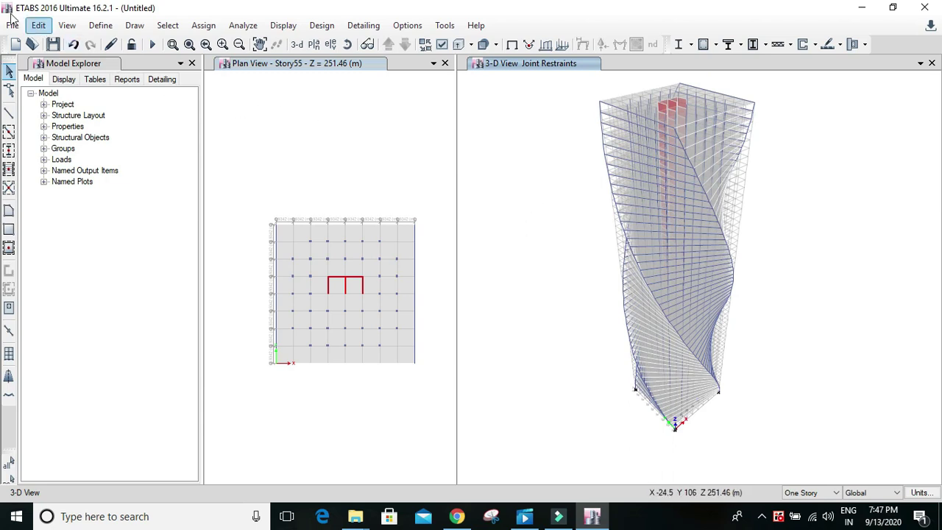
# Open the display options for the 3-D view and move the dialog clear of the tower
pyautogui.click(67, 26)
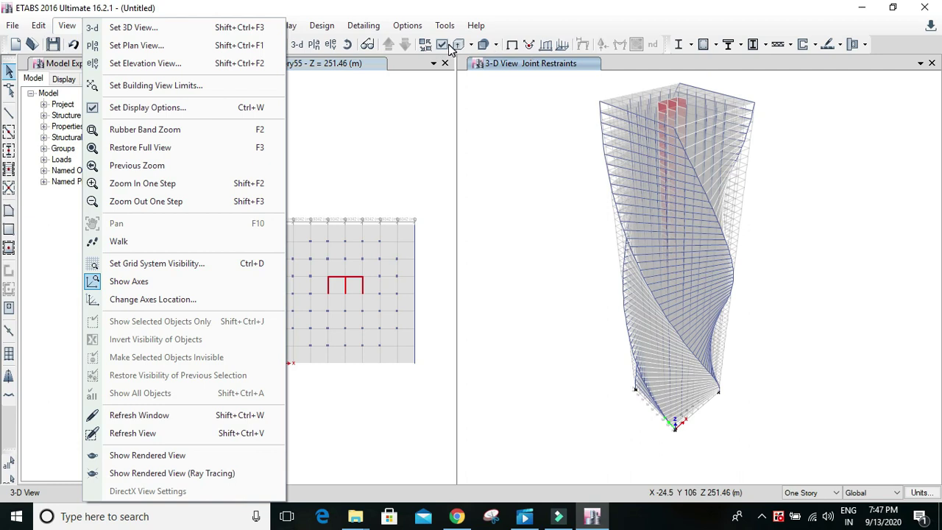
pyautogui.click(169, 108)
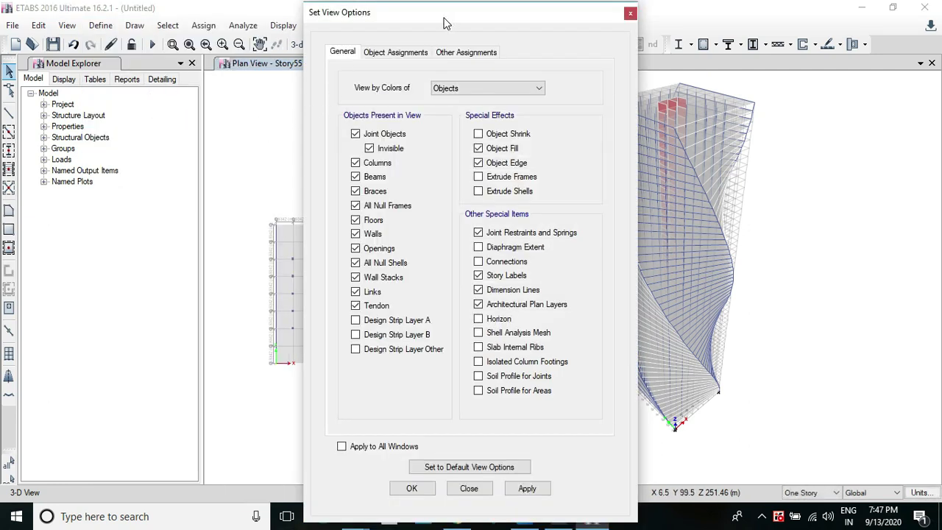
pyautogui.moveTo(443, 24); pyautogui.dragTo(200, 22)
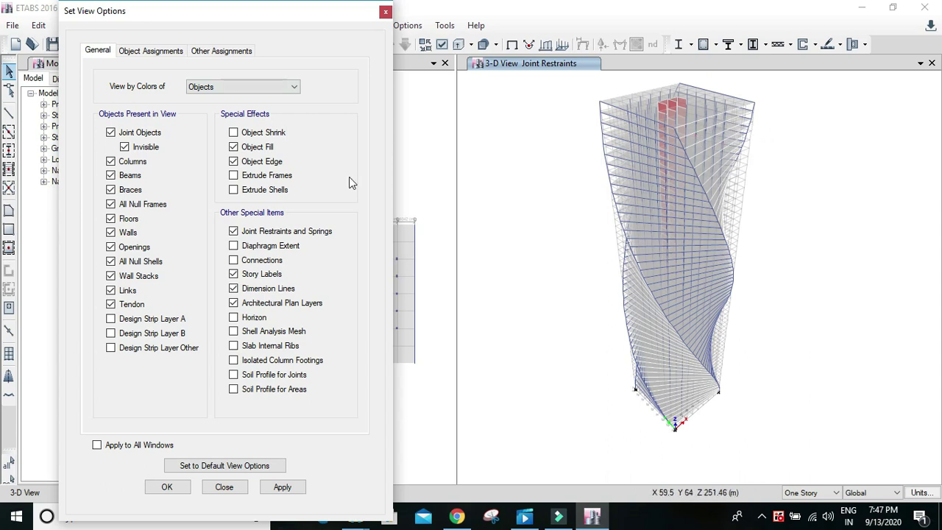
# Try to display the tower in the 3-D view with Extrude Frames and Extrude Shells enabled, applying both effects a second time
pyautogui.click(265, 176)
pyautogui.click(265, 190)
pyautogui.click(298, 488)
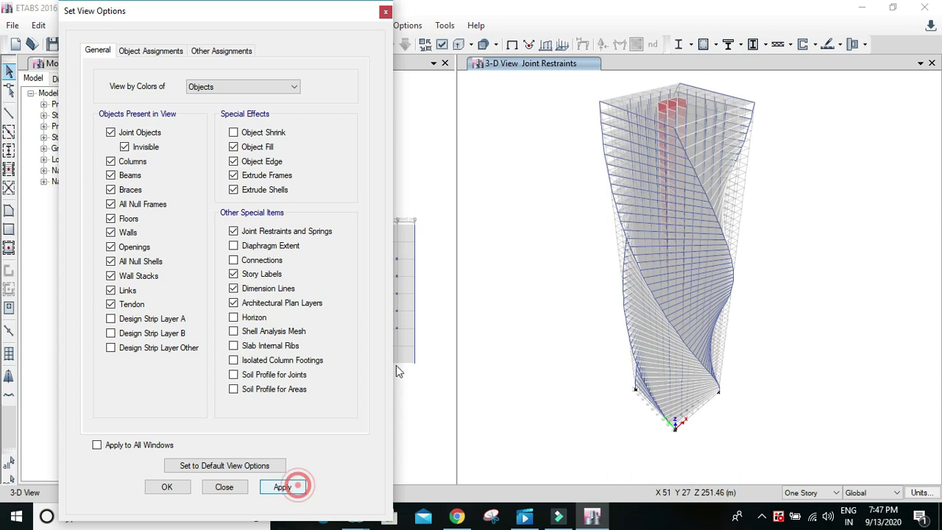
pyautogui.click(495, 186)
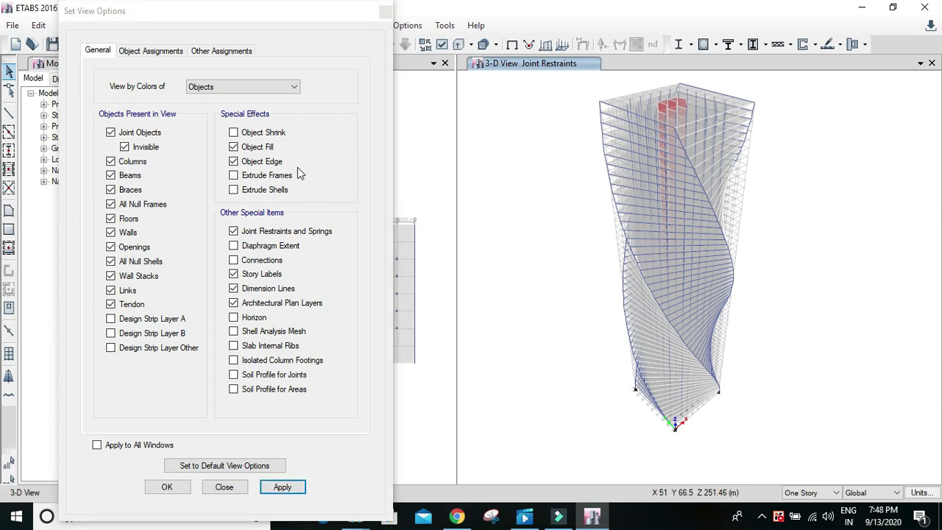
pyautogui.click(546, 153)
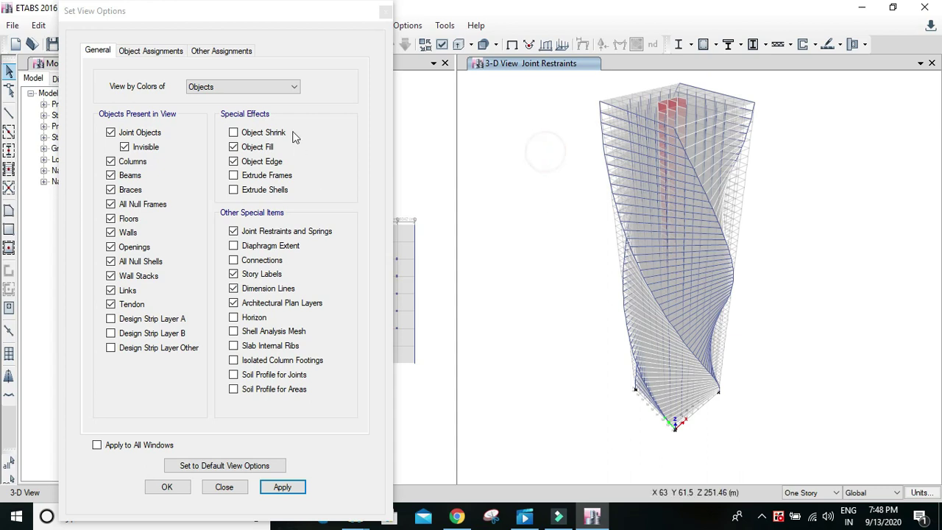
pyautogui.click(233, 175)
pyautogui.click(233, 189)
pyautogui.click(282, 487)
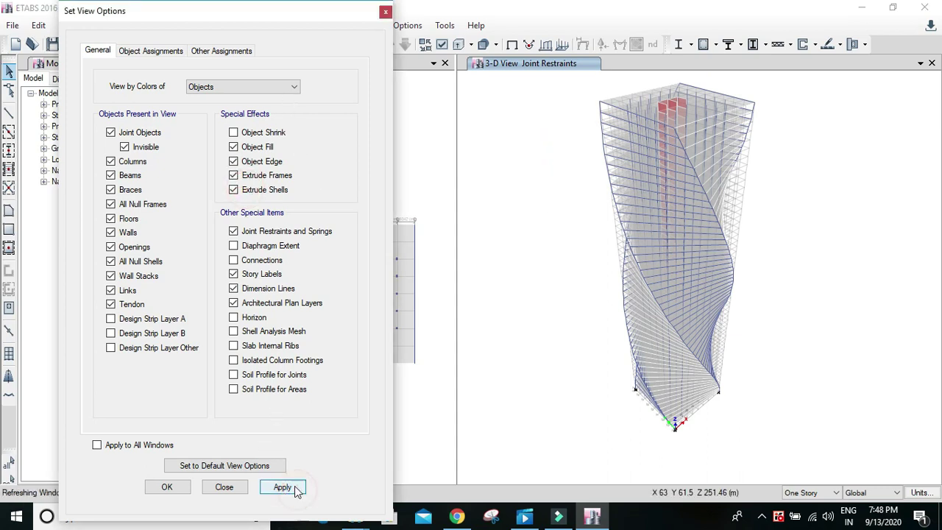
# Set the 3-D view's object colouring to Section Properties
pyautogui.click(282, 88)
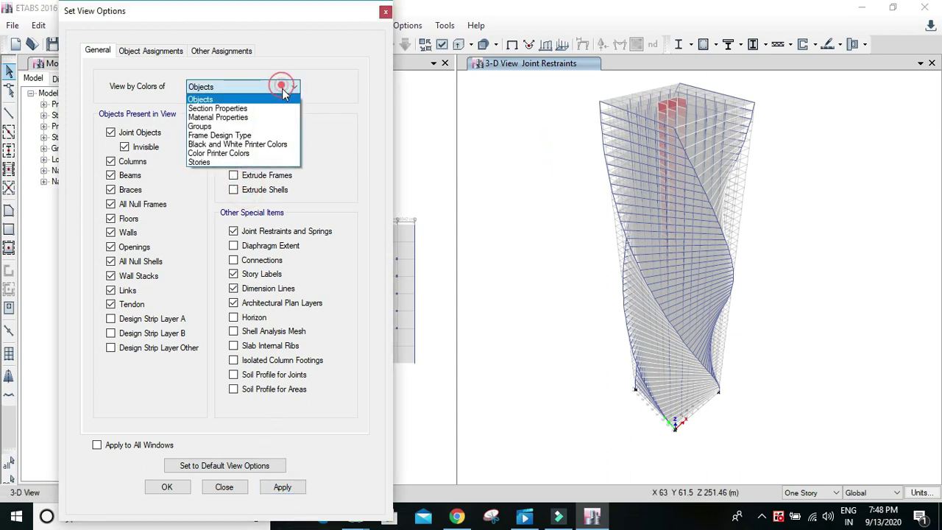
pyautogui.click(219, 108)
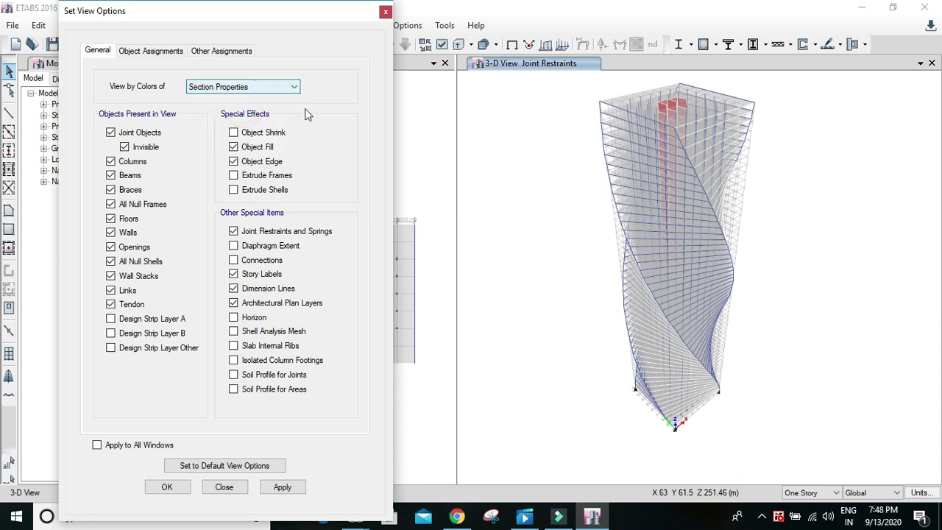